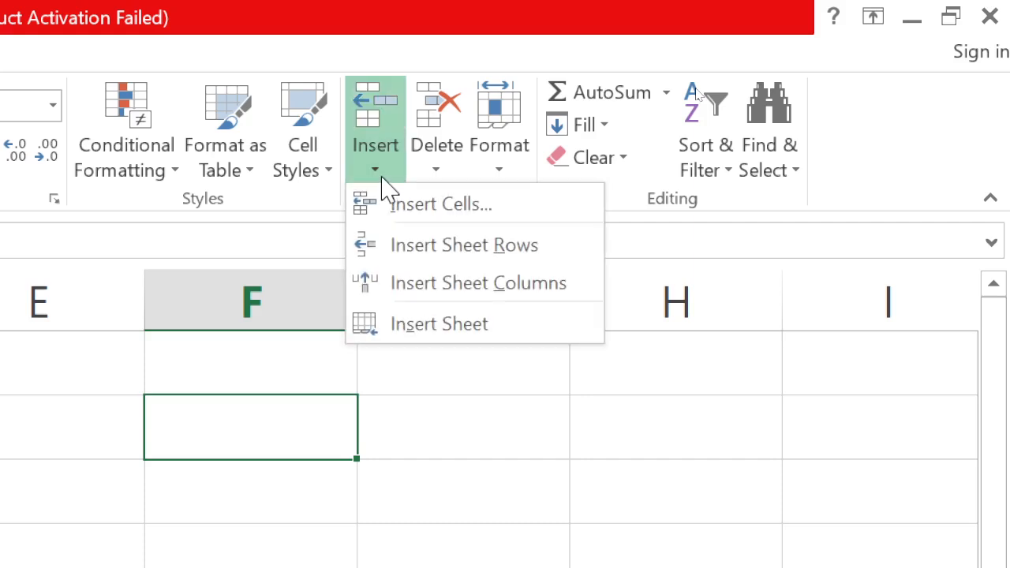
Browse the Insert, Delete and Format options on the Home tab without changing anything
left_click(383, 188)
left_click(437, 185)
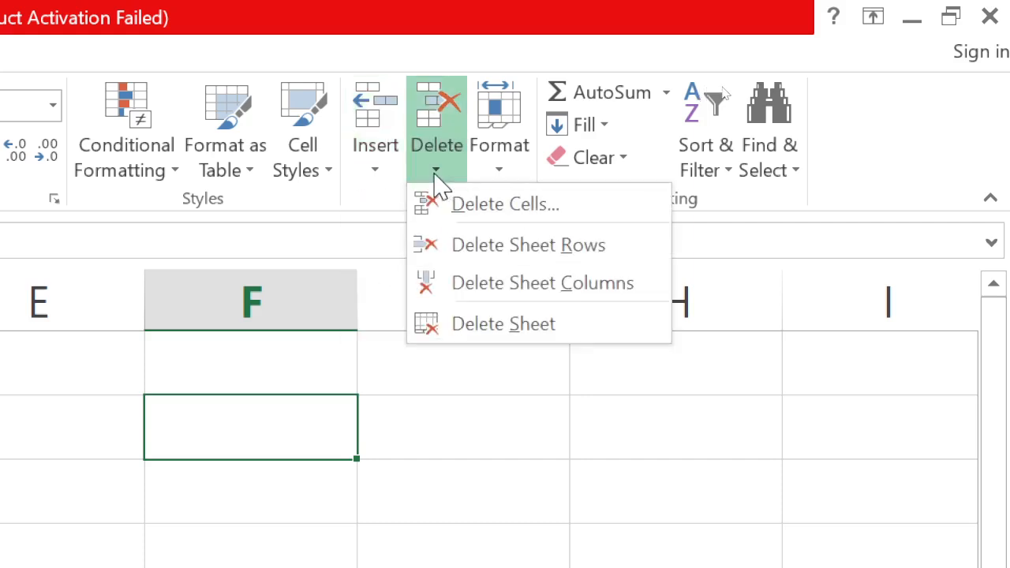
left_click(436, 185)
left_click(500, 180)
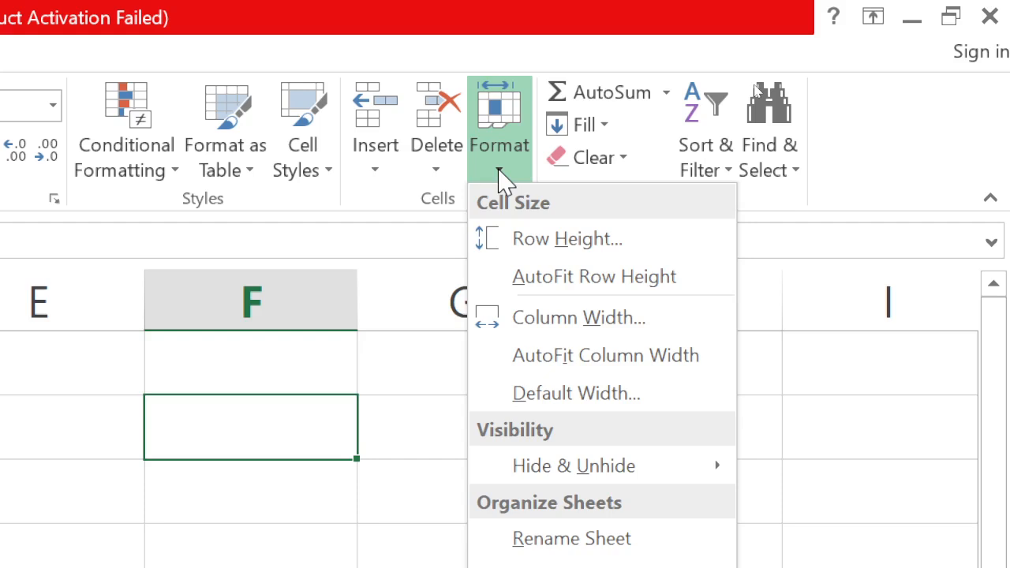
left_click(500, 180)
left_click(500, 180)
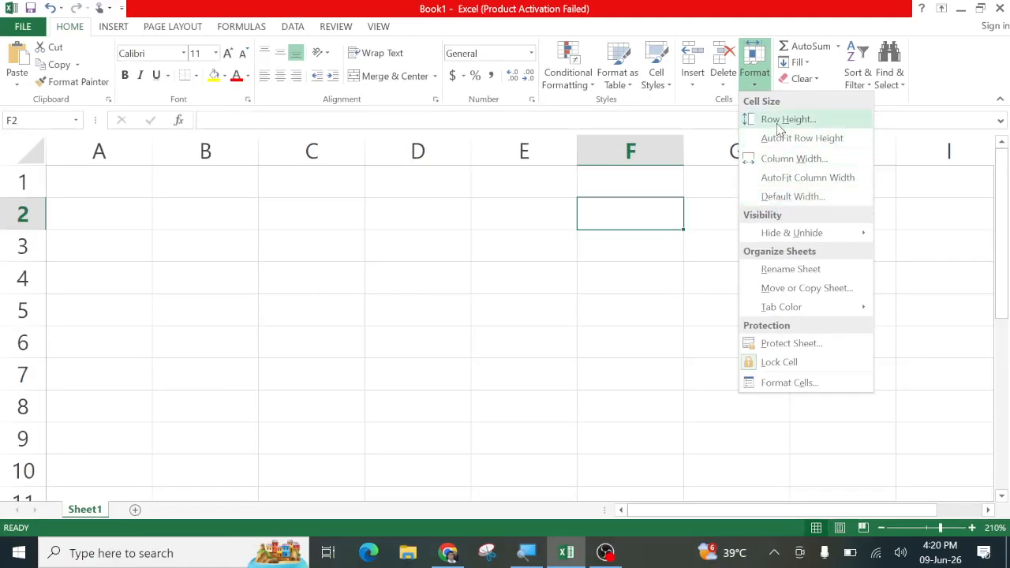
left_click(420, 273)
Enter =RANDBETWEEN(10,99) into every cell of C2:E6 at once
left_click(368, 255)
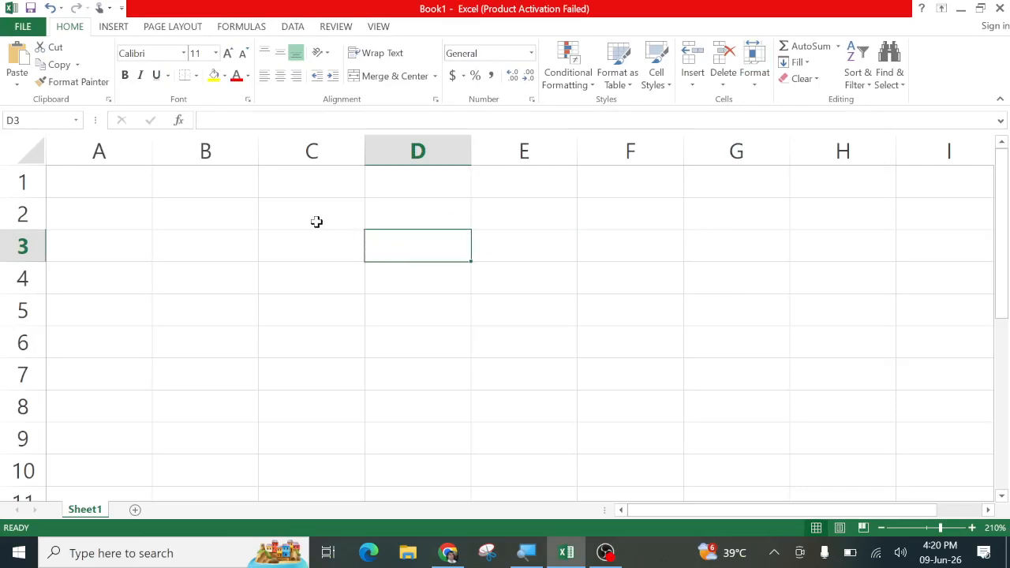
left_click_drag(315, 220, 529, 356)
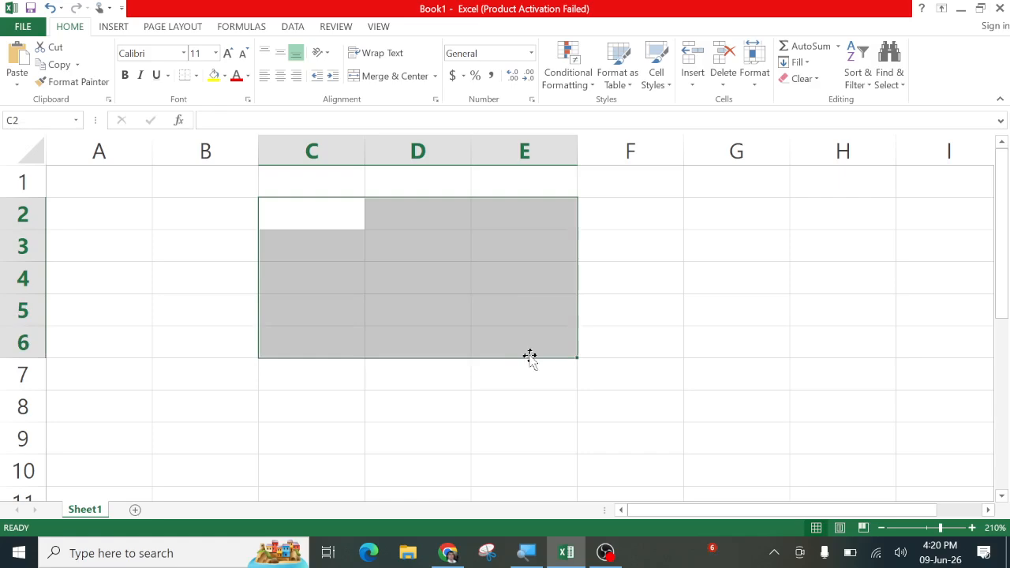
left_click(481, 317)
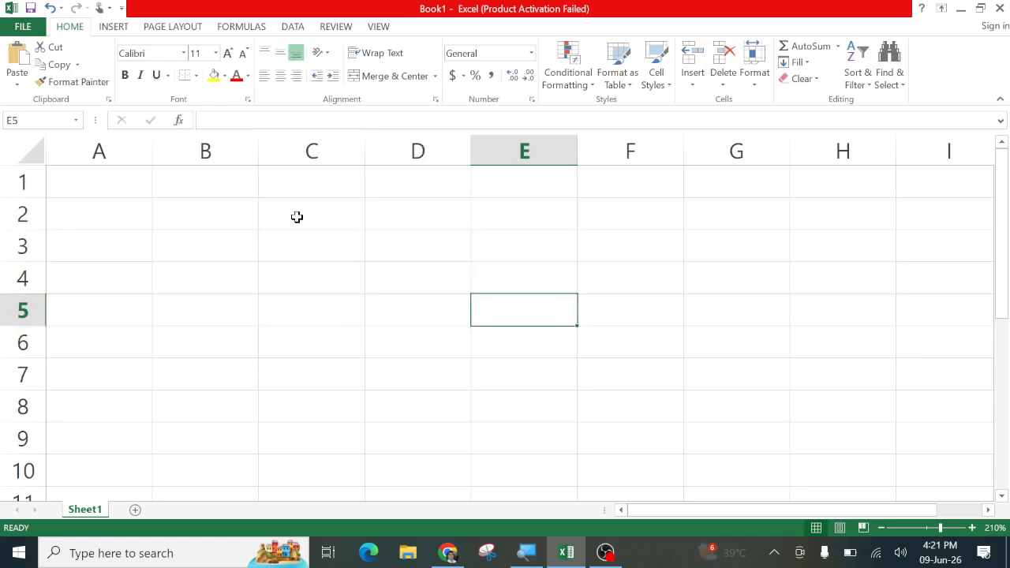
left_click_drag(295, 216, 498, 344)
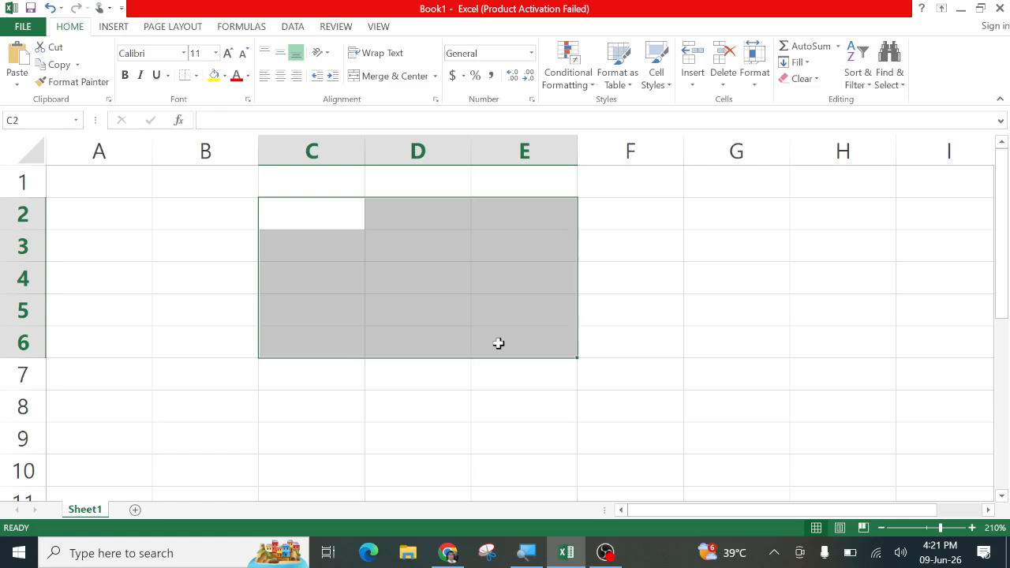
type("=")
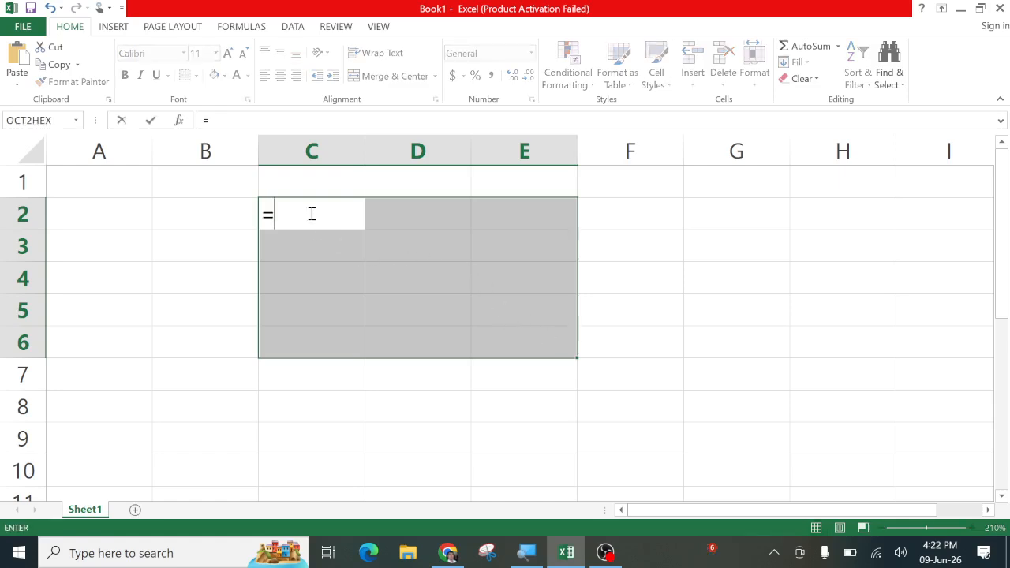
type("rand")
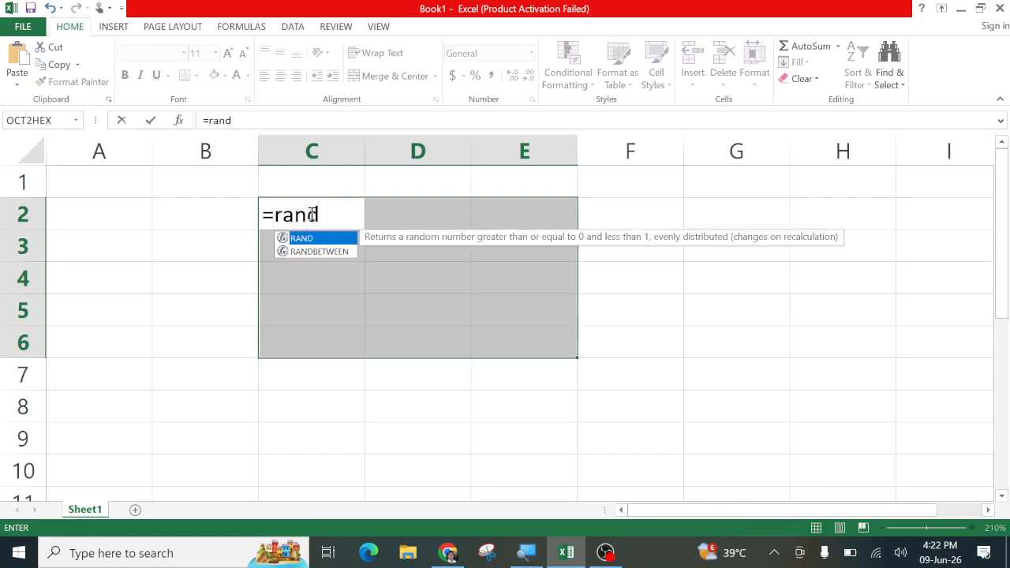
key("Down")
key("Tab")
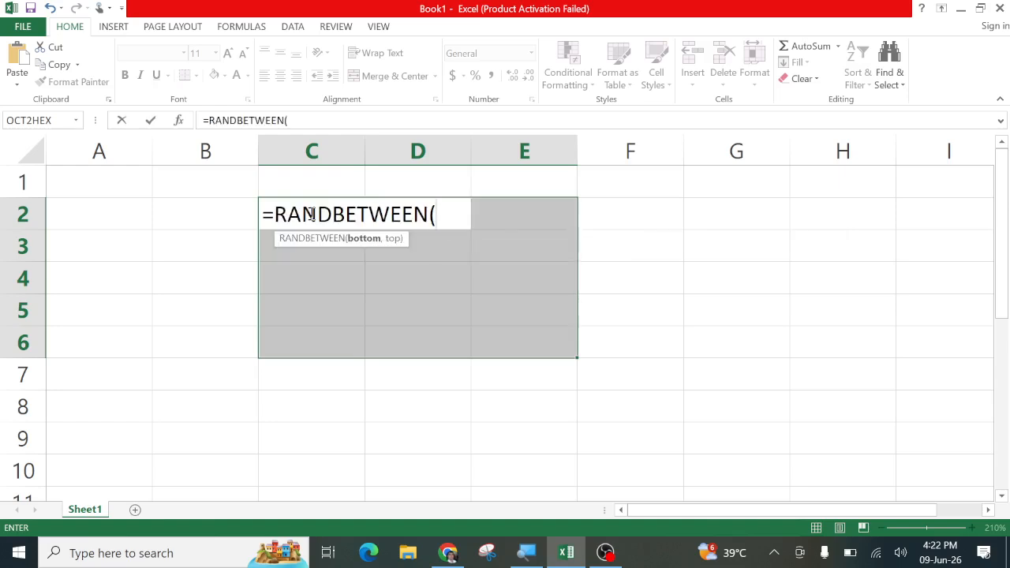
type("10,")
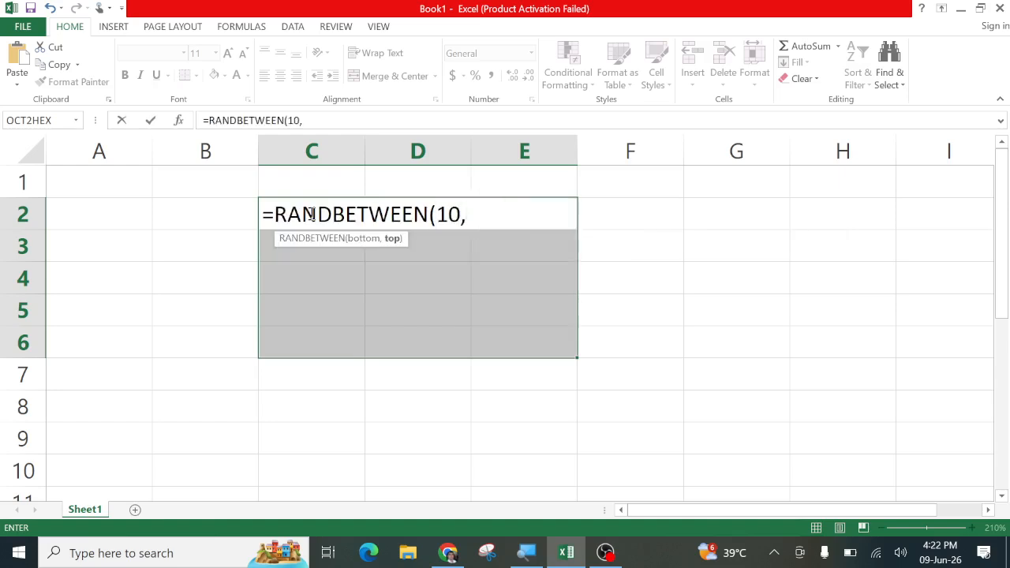
type("99)")
key("ctrl+Return")
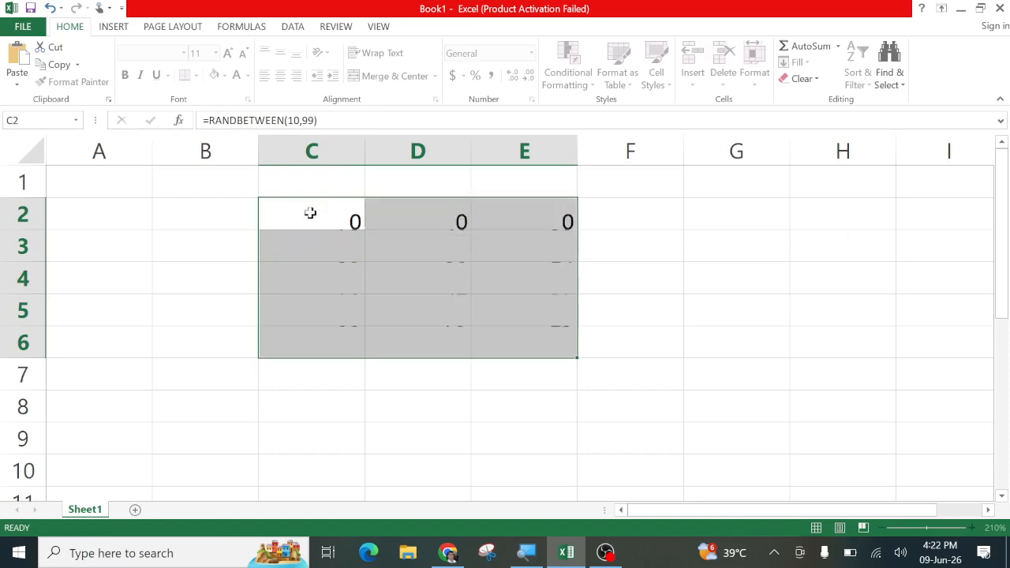
Copy C2:E6 and paste it back over itself as values only
key("ctrl+c")
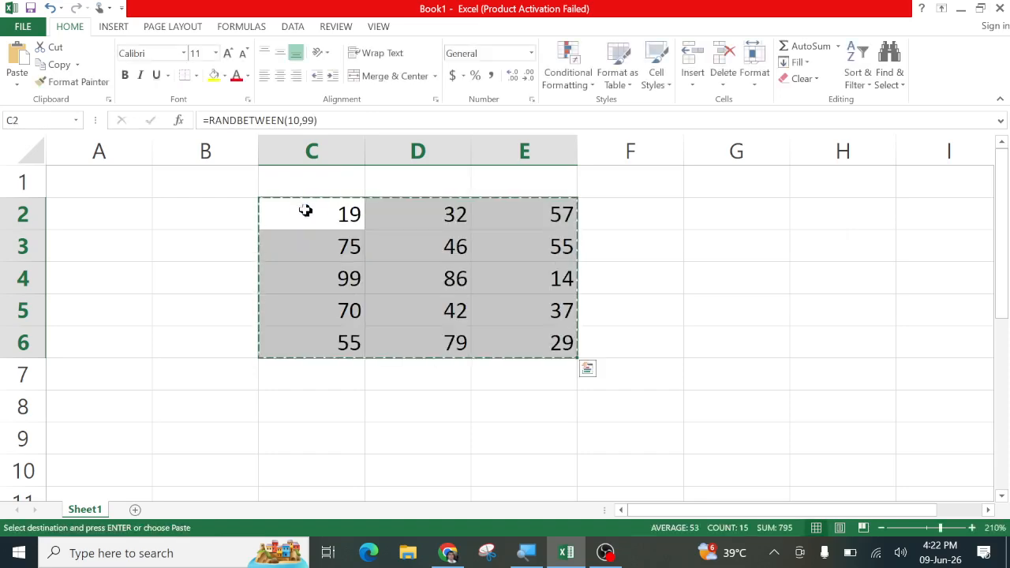
right_click(295, 252)
left_click(343, 309)
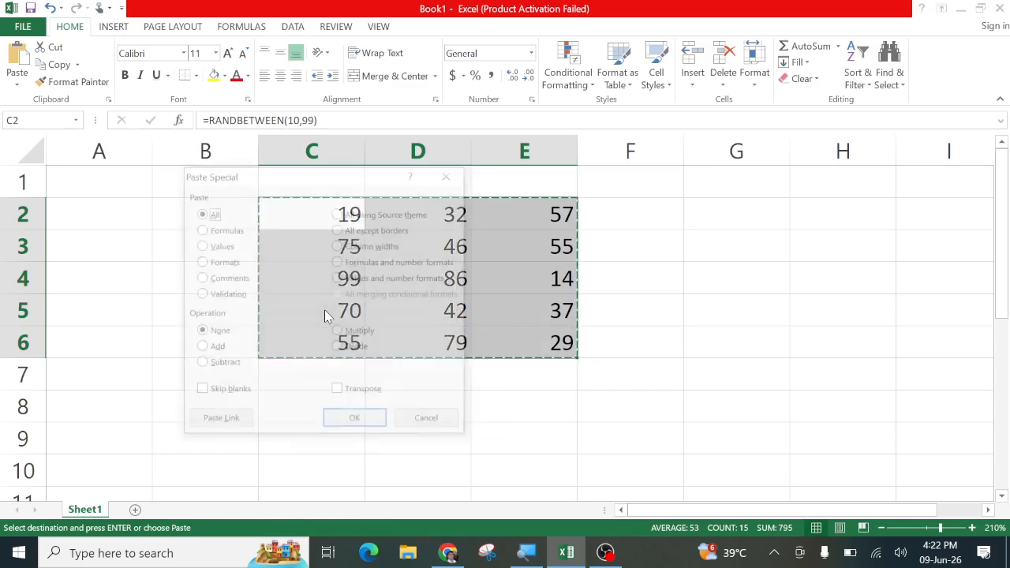
left_click(200, 245)
left_click(353, 421)
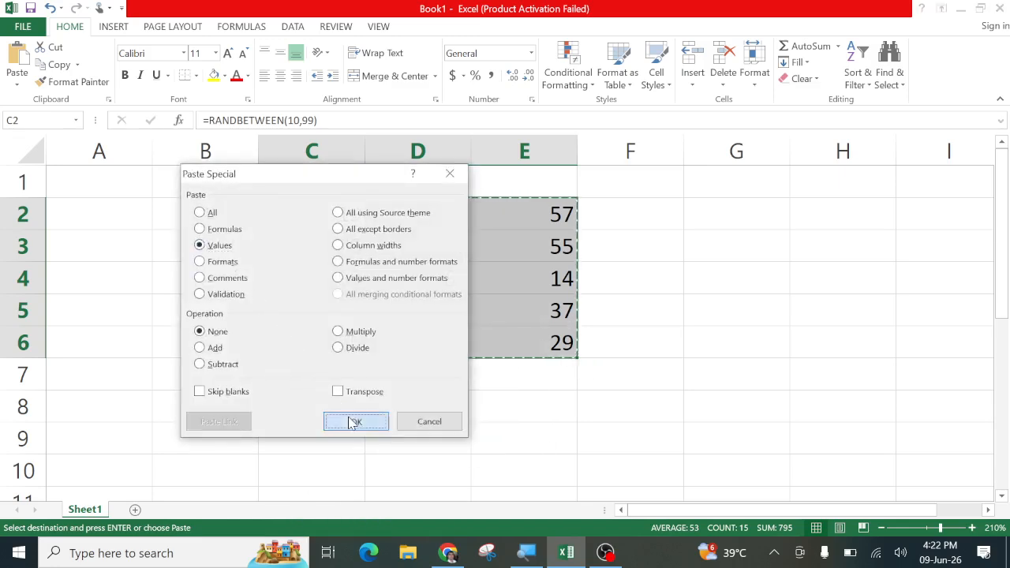
Check that cells like D4 now hold plain numbers and end copy mode
left_click(460, 296)
left_click(424, 279)
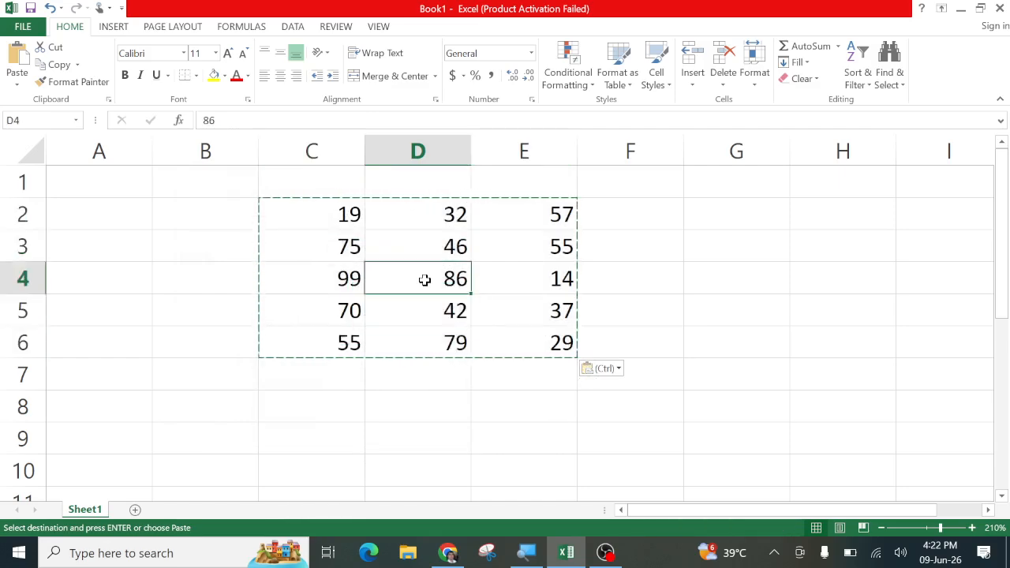
left_click(469, 427)
key("Escape")
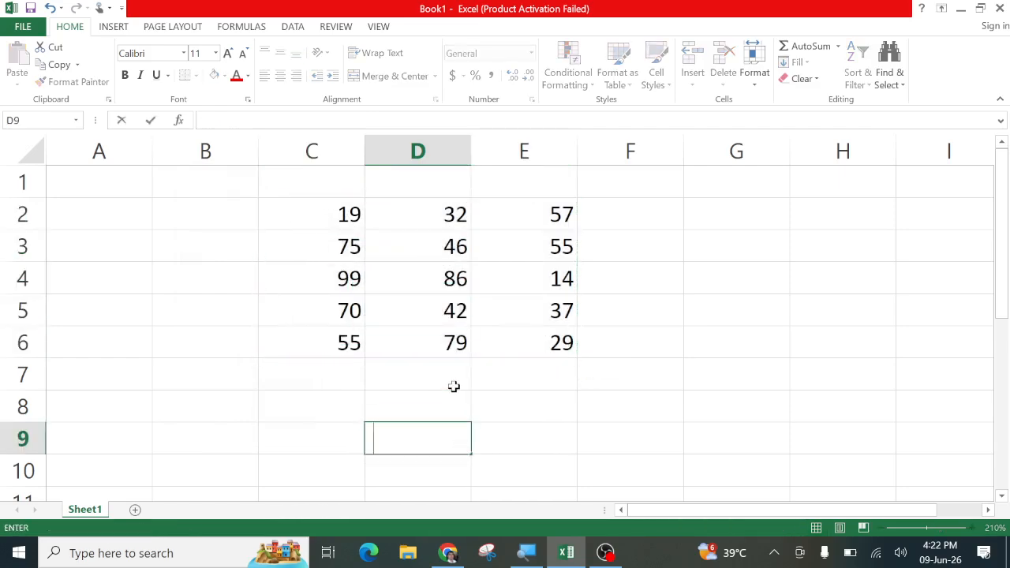
left_click(453, 386)
left_click(418, 290)
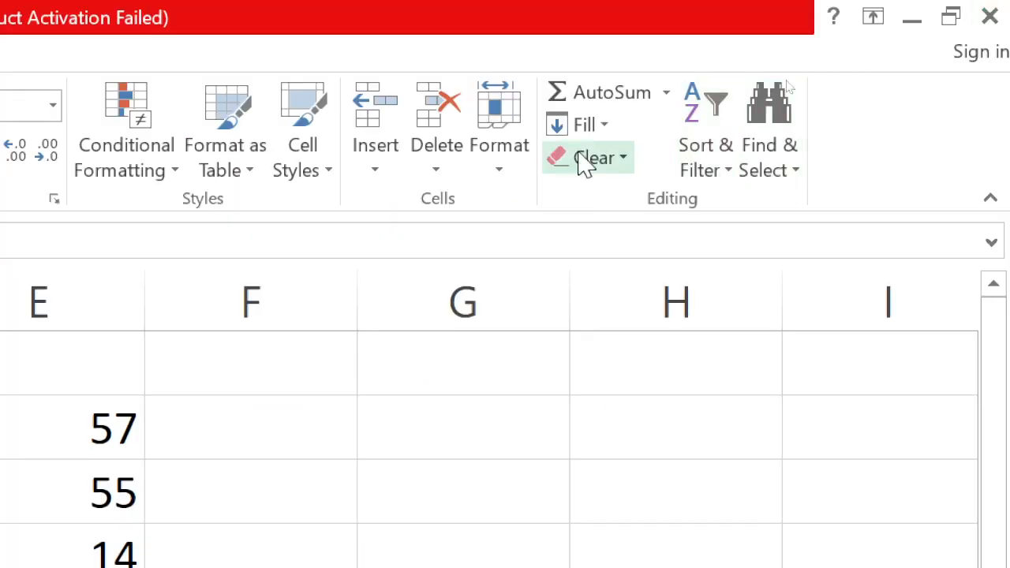
left_click(511, 175)
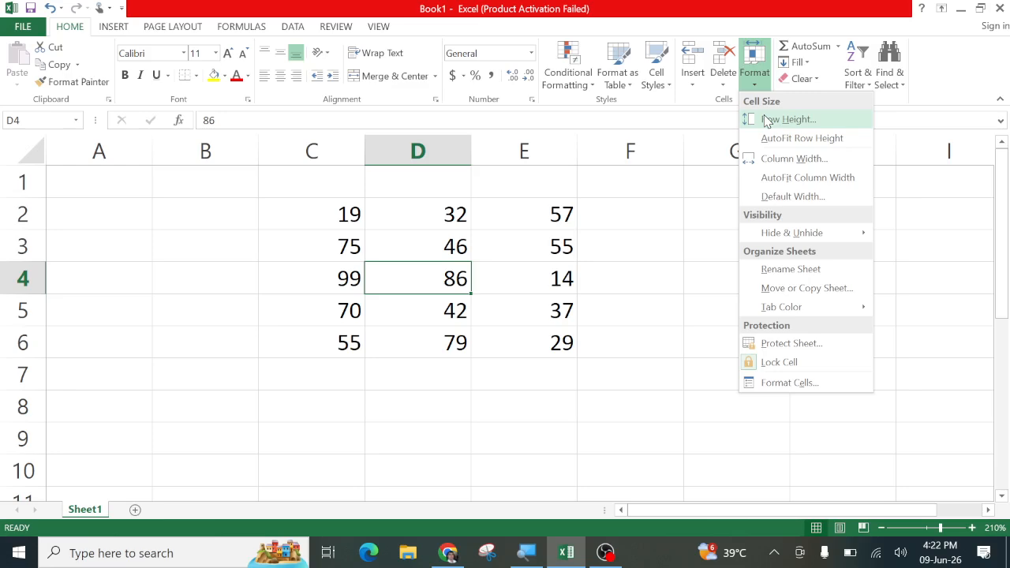
left_click(525, 240)
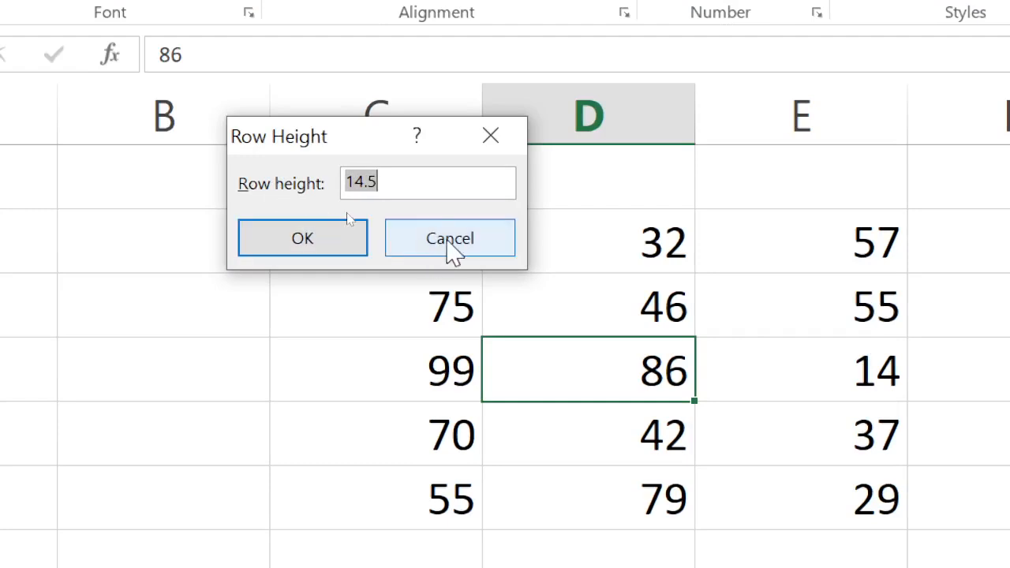
left_click(453, 250)
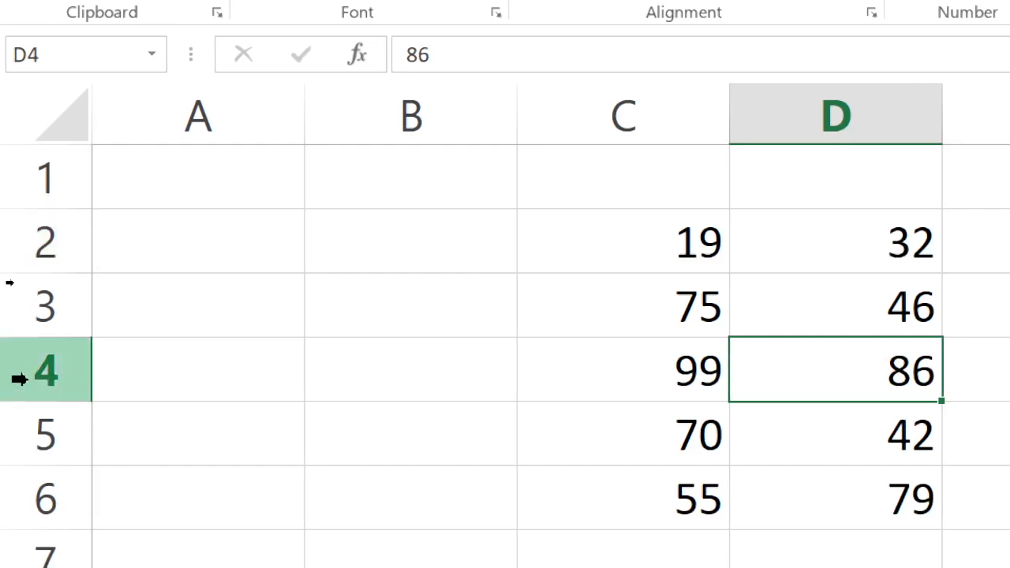
right_click(19, 378)
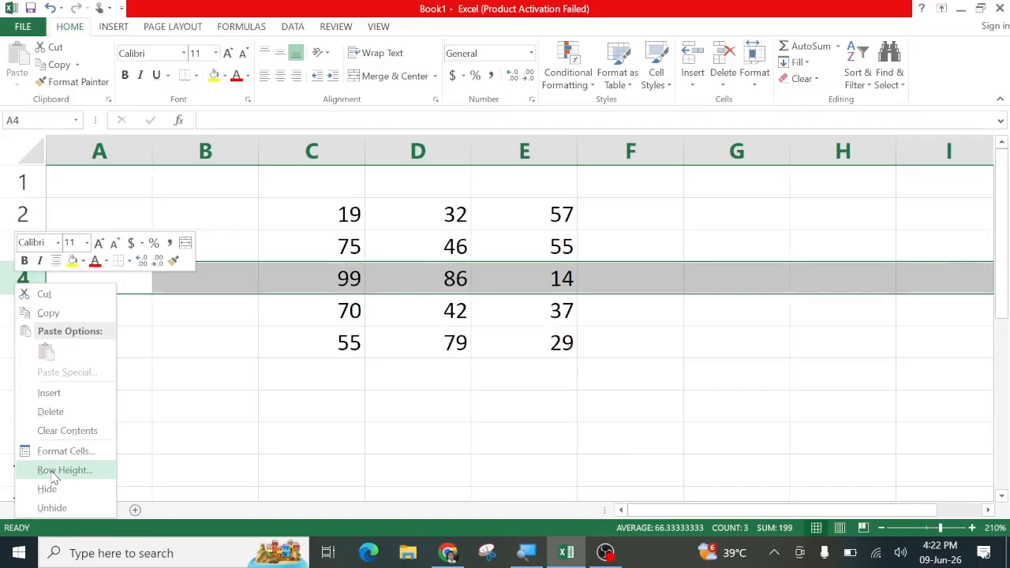
left_click(89, 408)
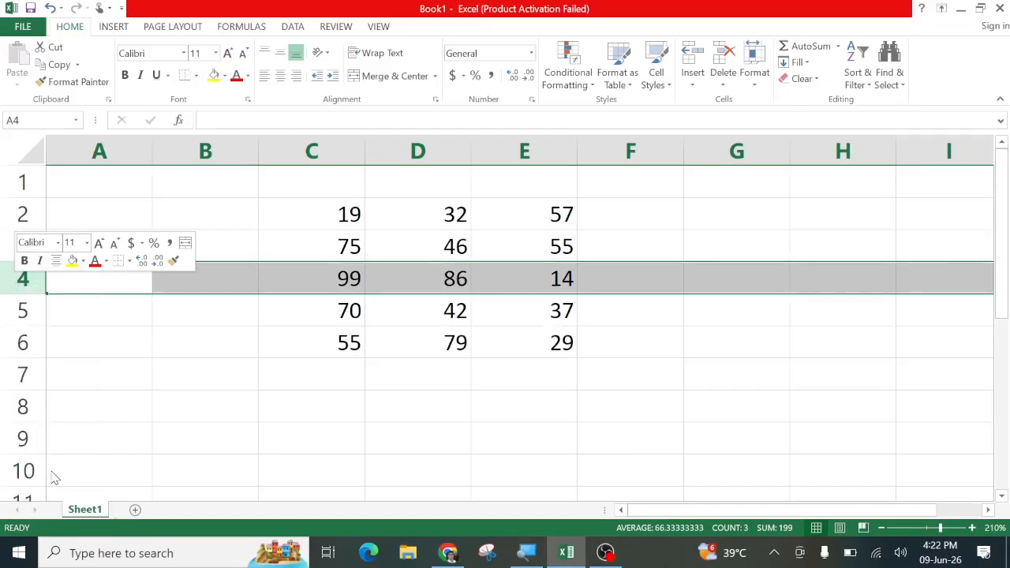
Set row 4's height to 20 in the Row Height box
left_click_drag(42, 433, 341, 277)
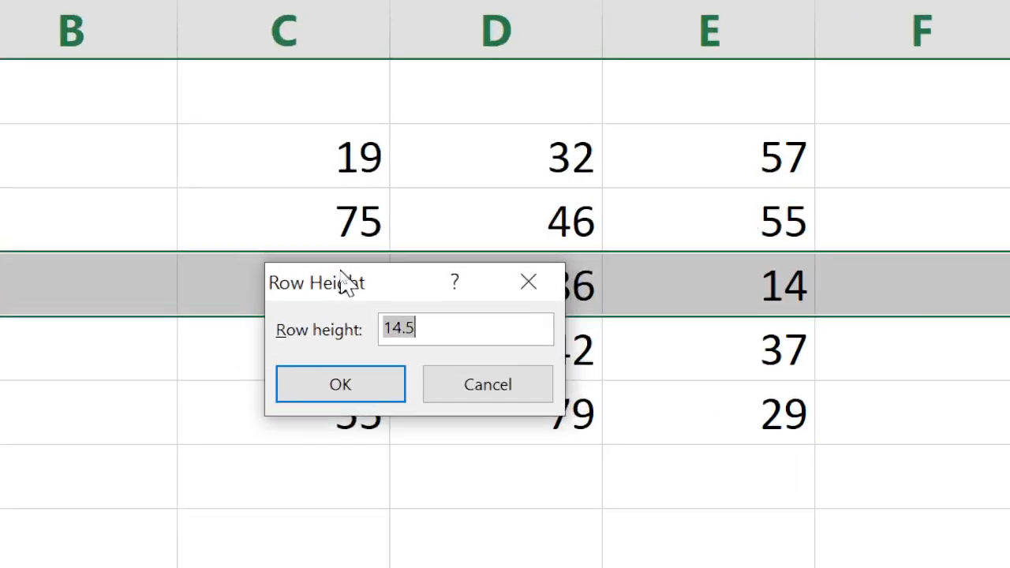
type("20")
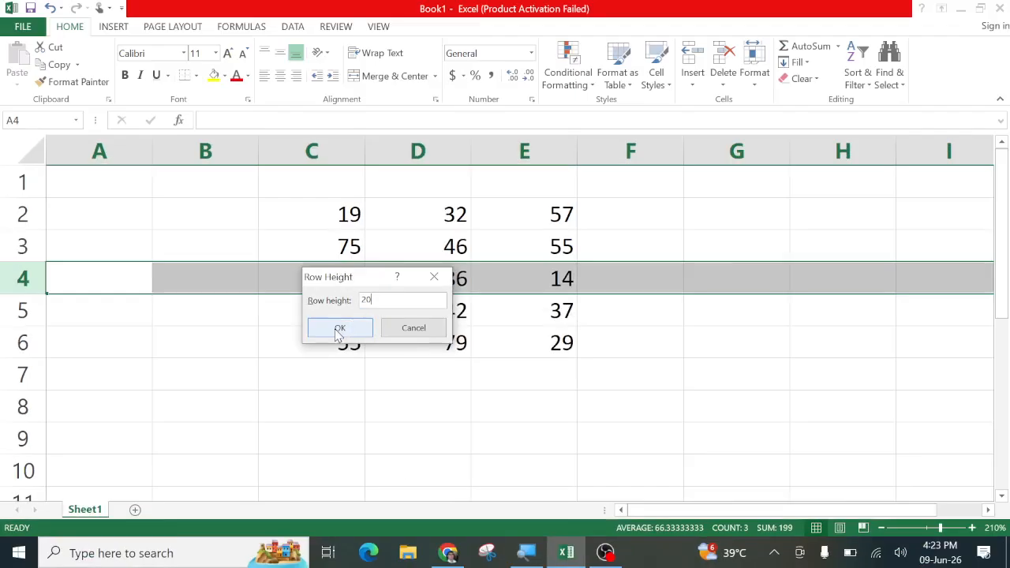
left_click(339, 330)
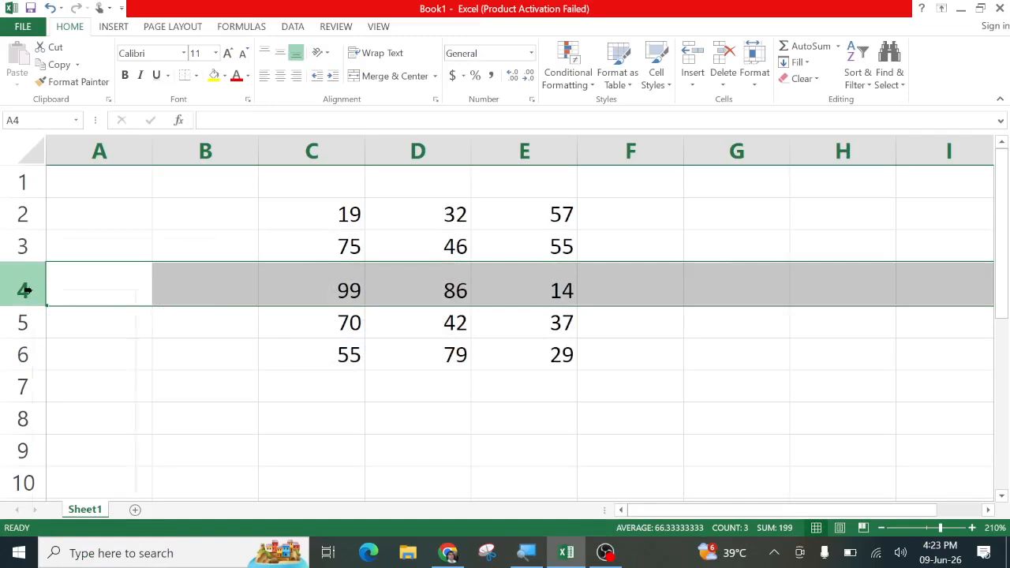
Change row 4's height to 30 through Row Height
right_click(26, 290)
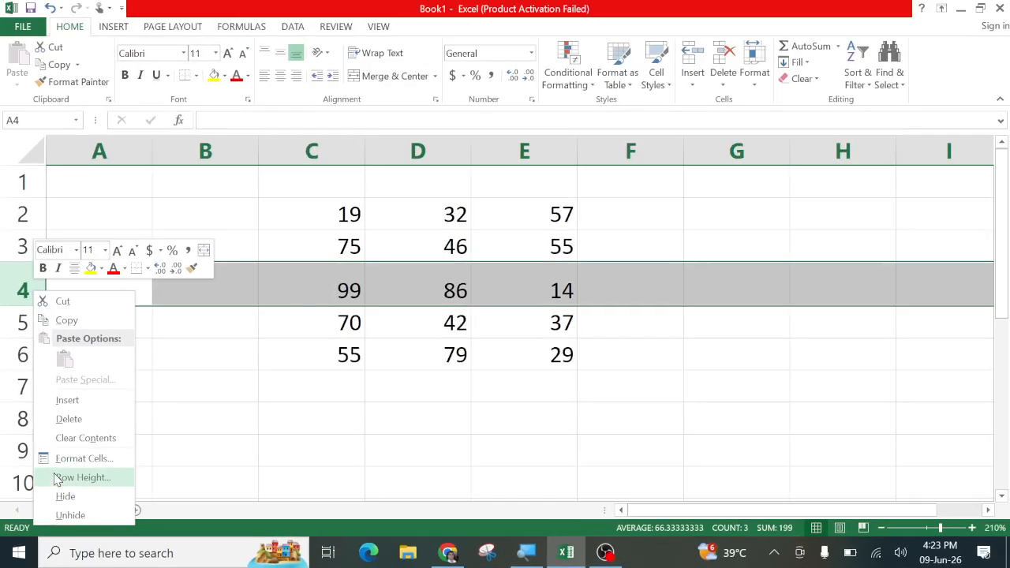
left_click(763, 89)
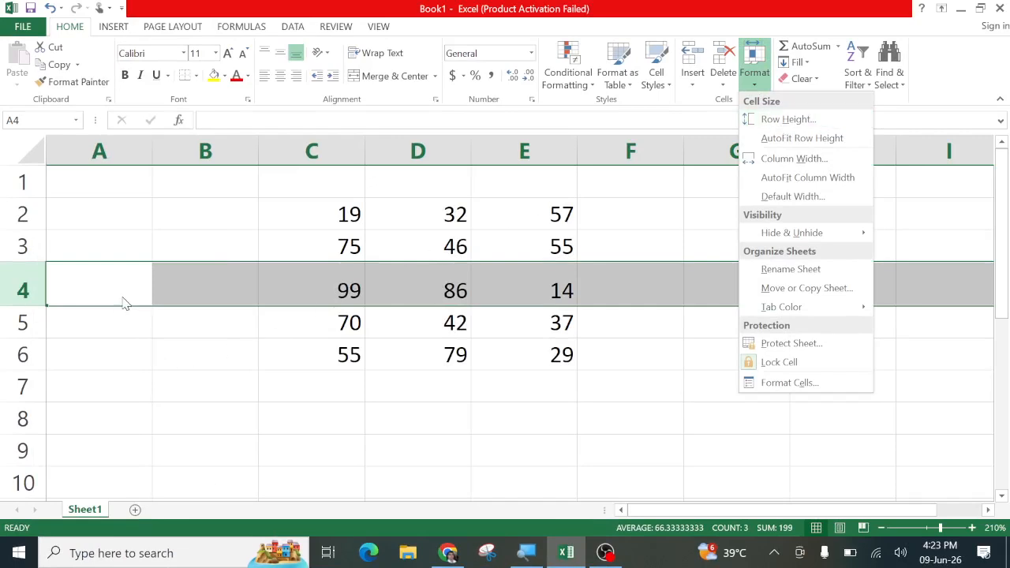
key("Escape")
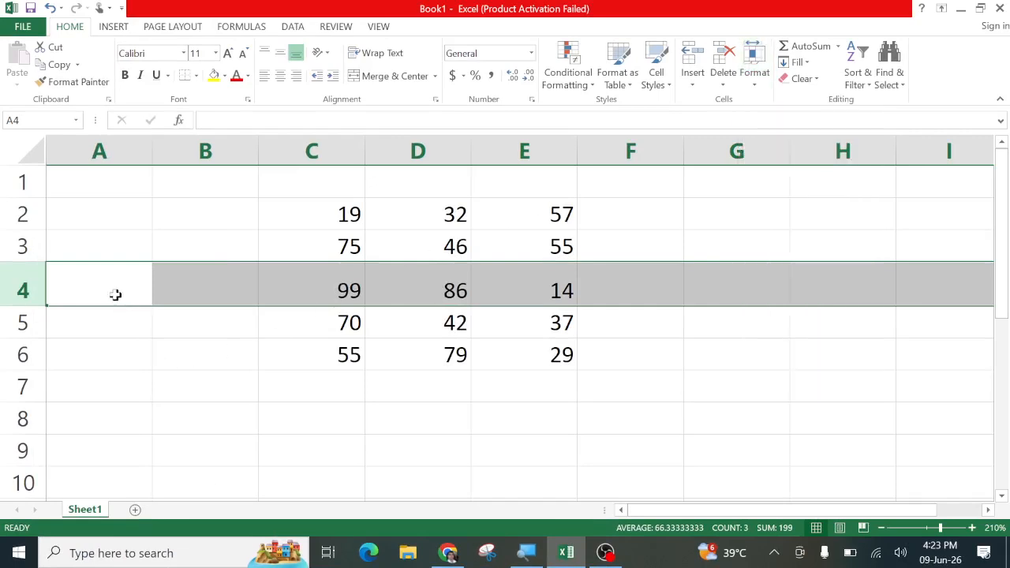
right_click(22, 290)
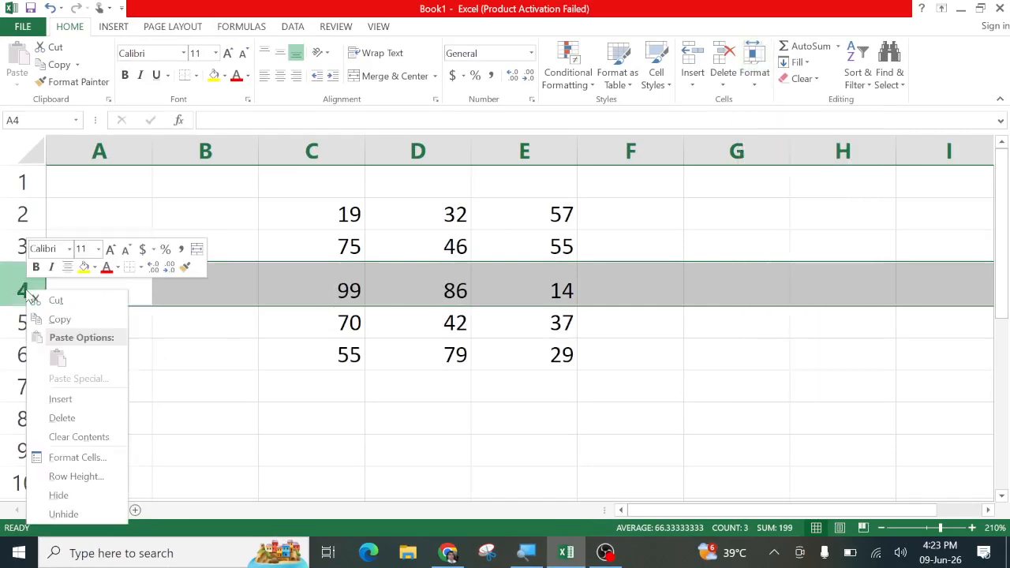
left_click(74, 478)
left_click_drag(36, 444, 348, 323)
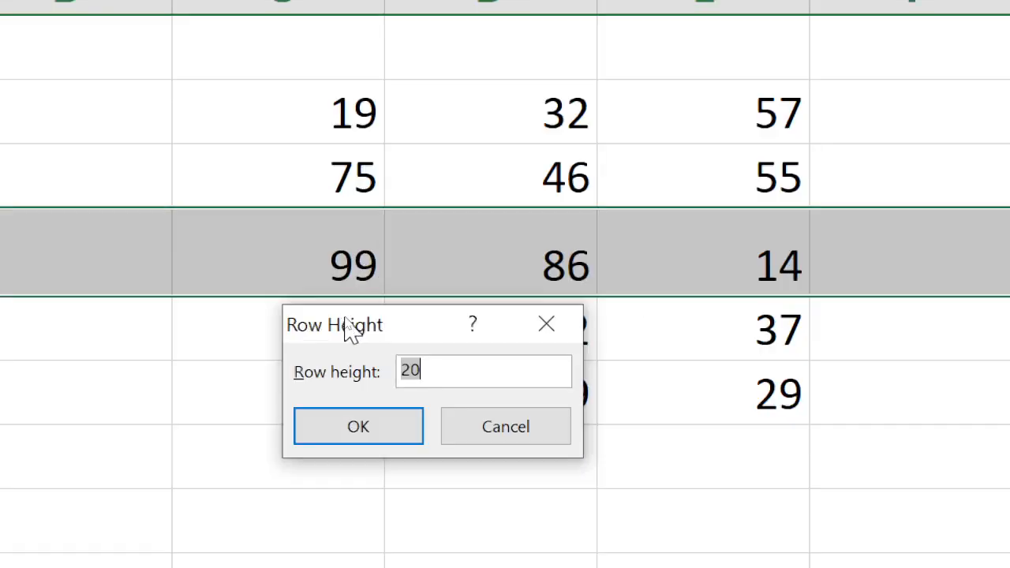
type("30")
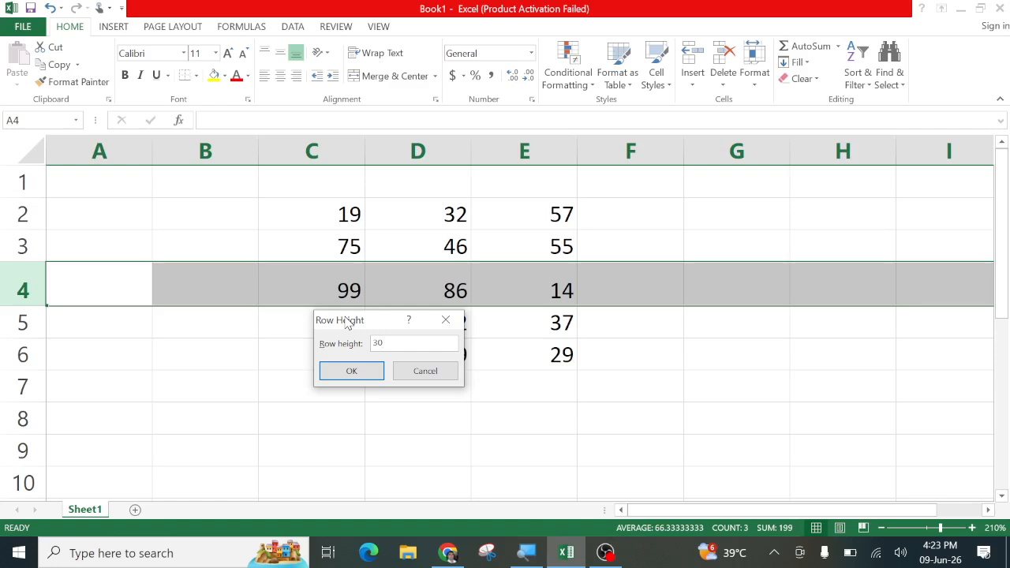
left_click(351, 370)
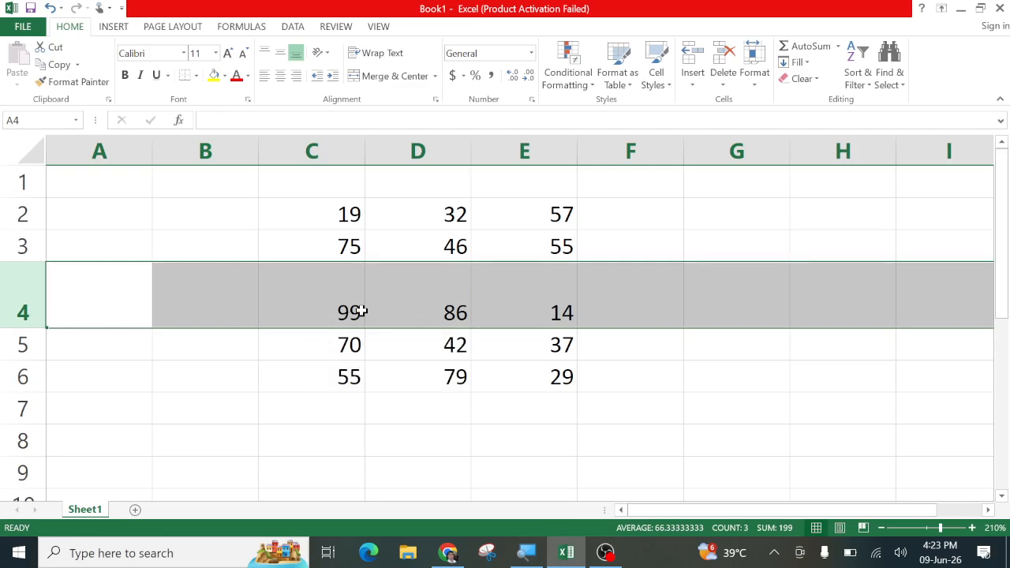
Shrink row 4 to about 17 points by dragging its header border up
right_click(20, 290)
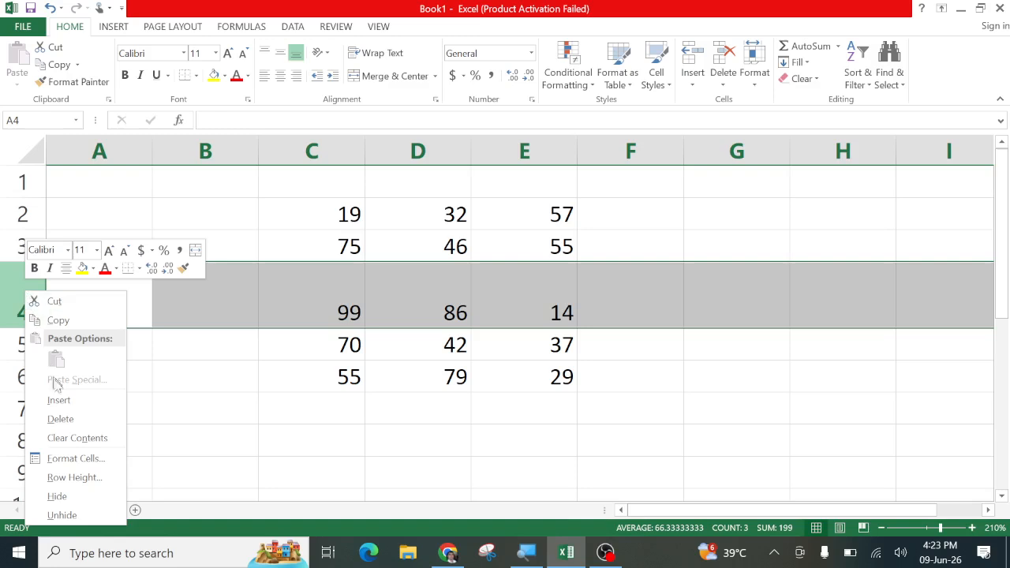
left_click(308, 308)
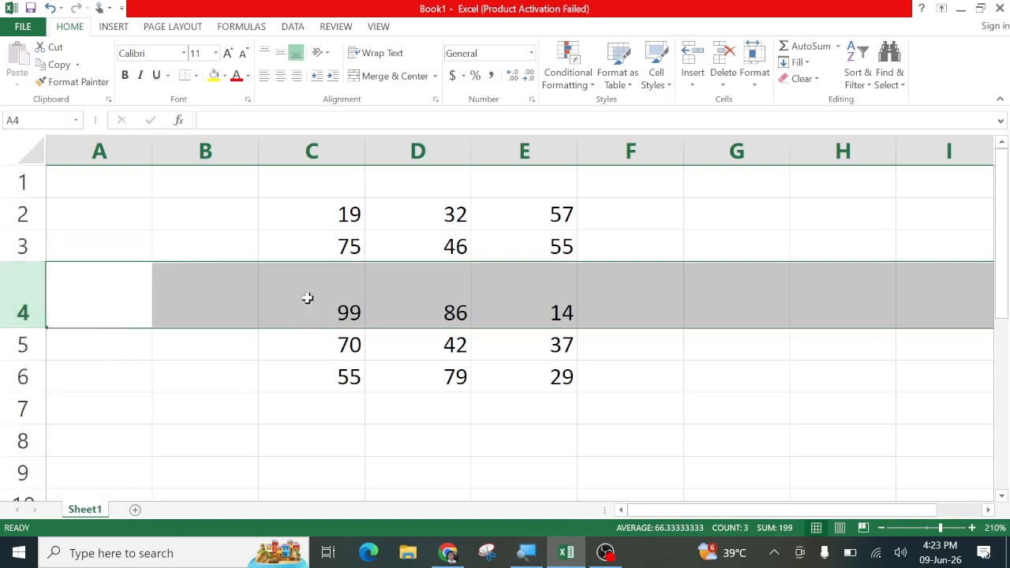
left_click(307, 296)
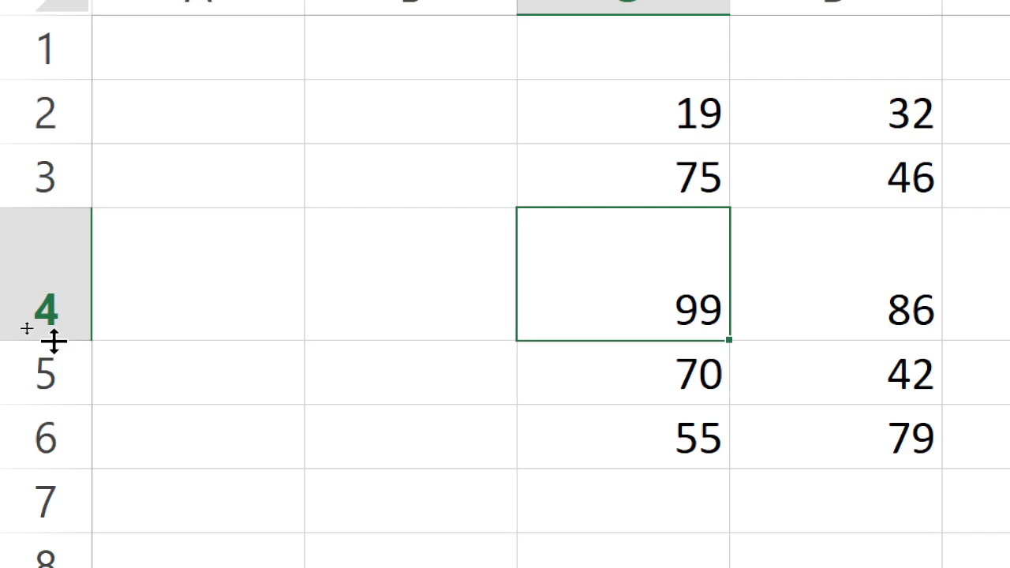
left_click_drag(54, 341, 57, 285)
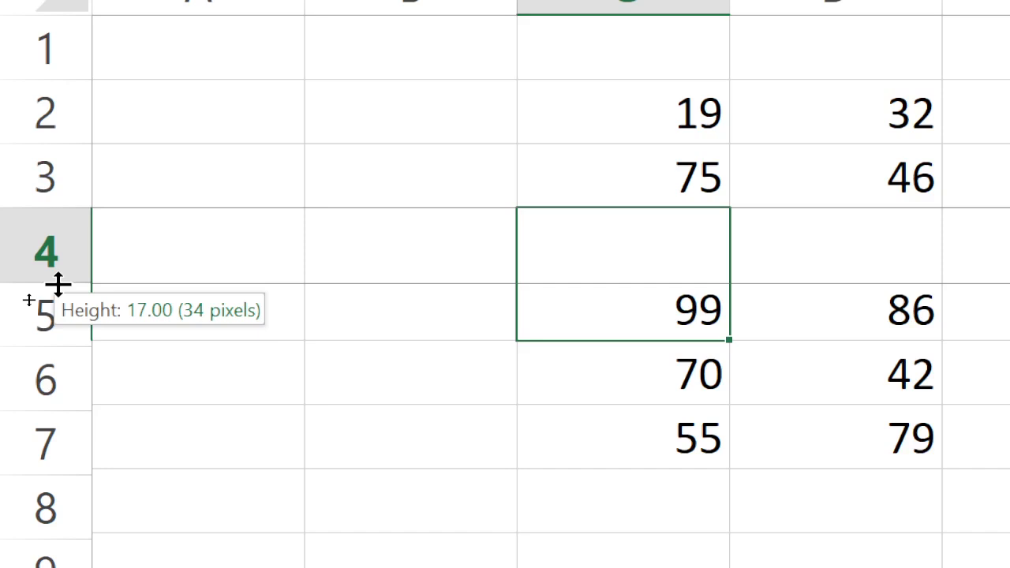
left_click_drag(58, 285, 57, 285)
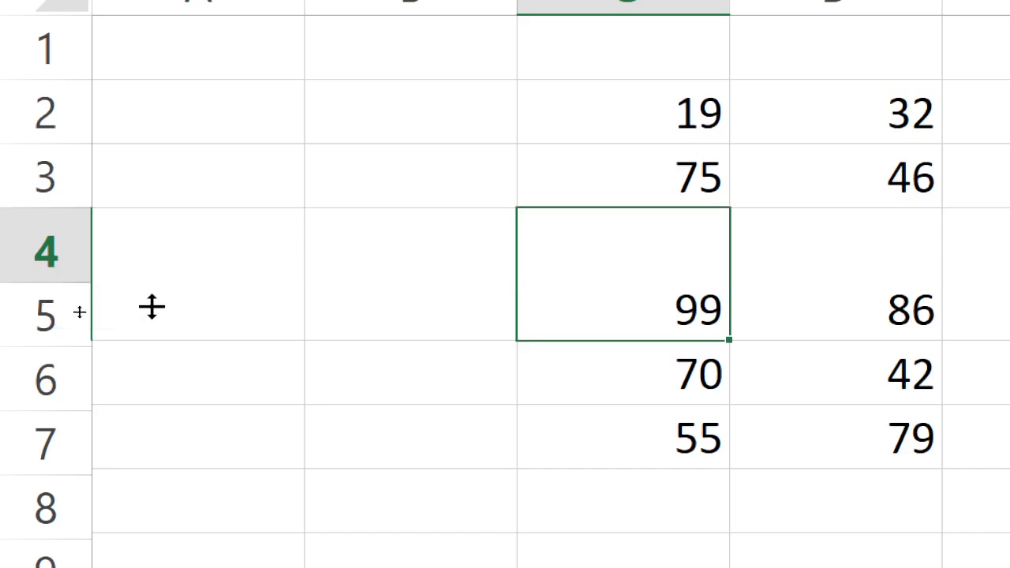
left_click(186, 403)
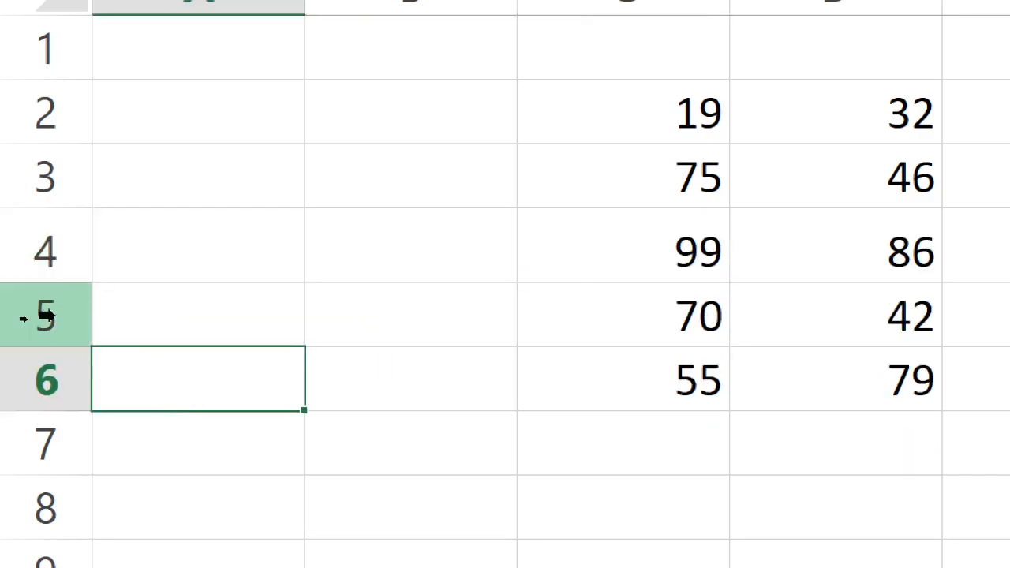
Drag row 4's header border down to make the row much taller
left_click_drag(60, 276, 58, 244)
left_click_drag(58, 243, 50, 323)
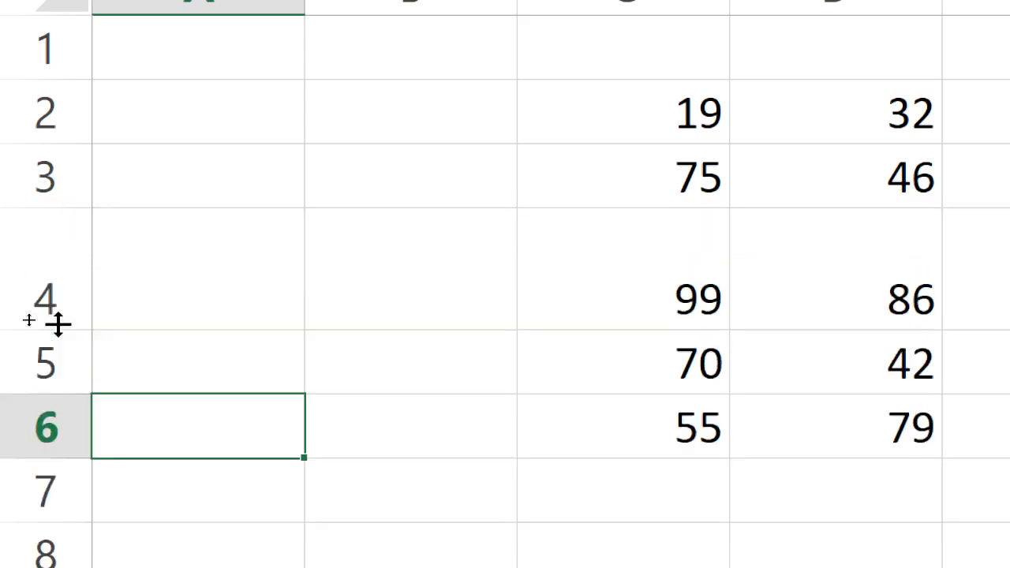
left_click(11, 255)
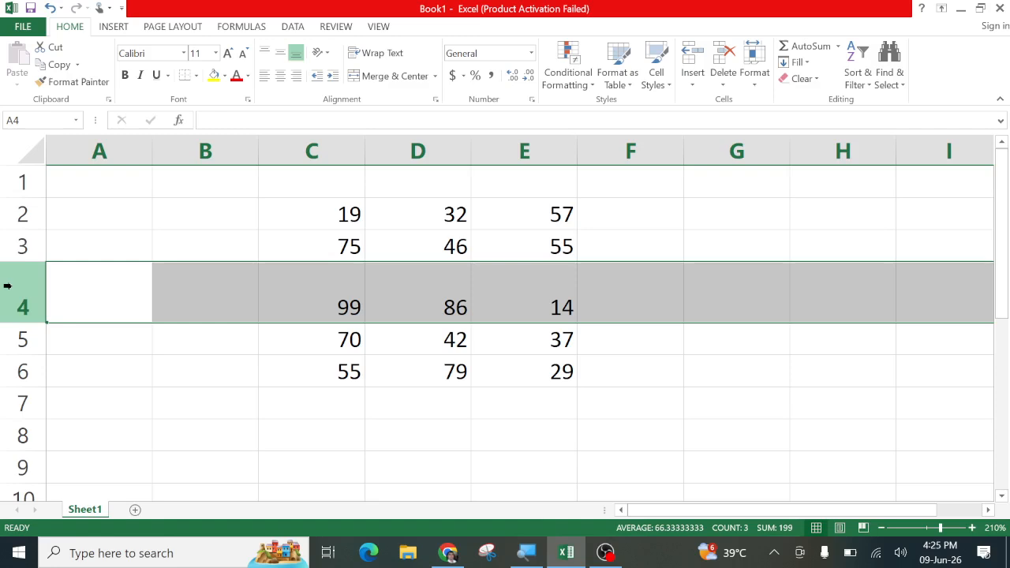
With G4 selected, apply AutoFit Row Height from the Format menu to row 4
left_click(731, 273)
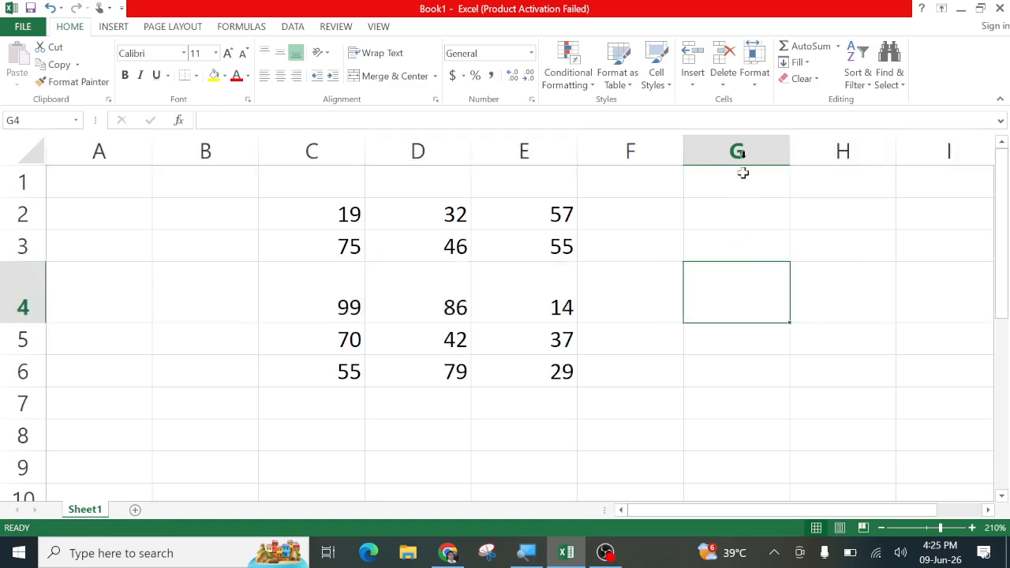
left_click(757, 90)
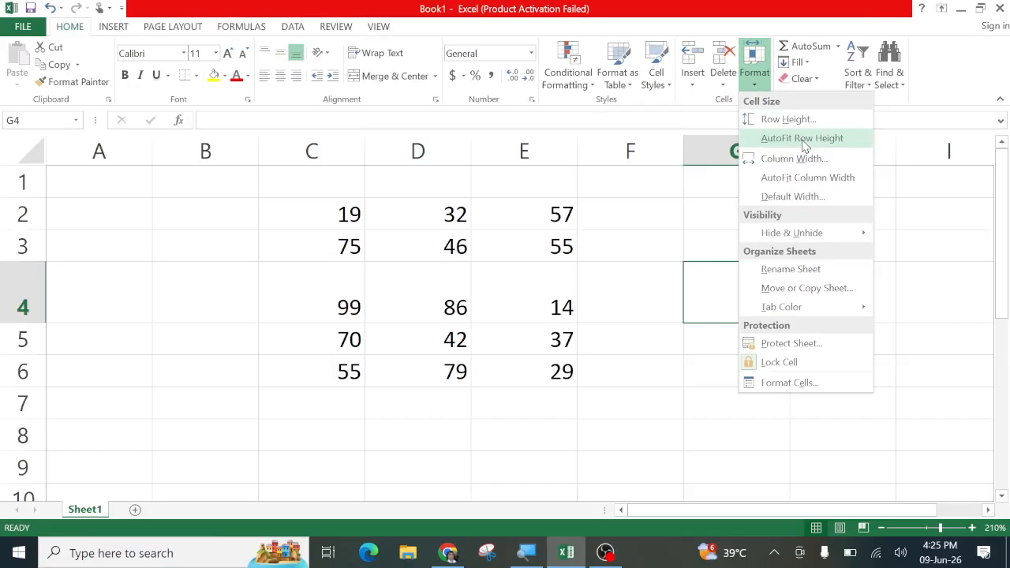
left_click(598, 277)
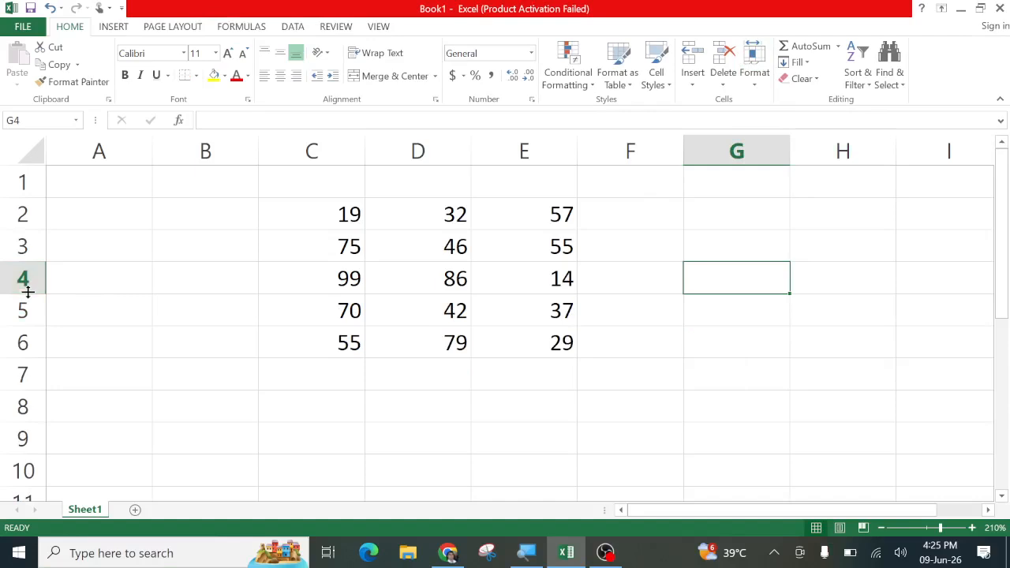
left_click_drag(28, 292, 29, 330)
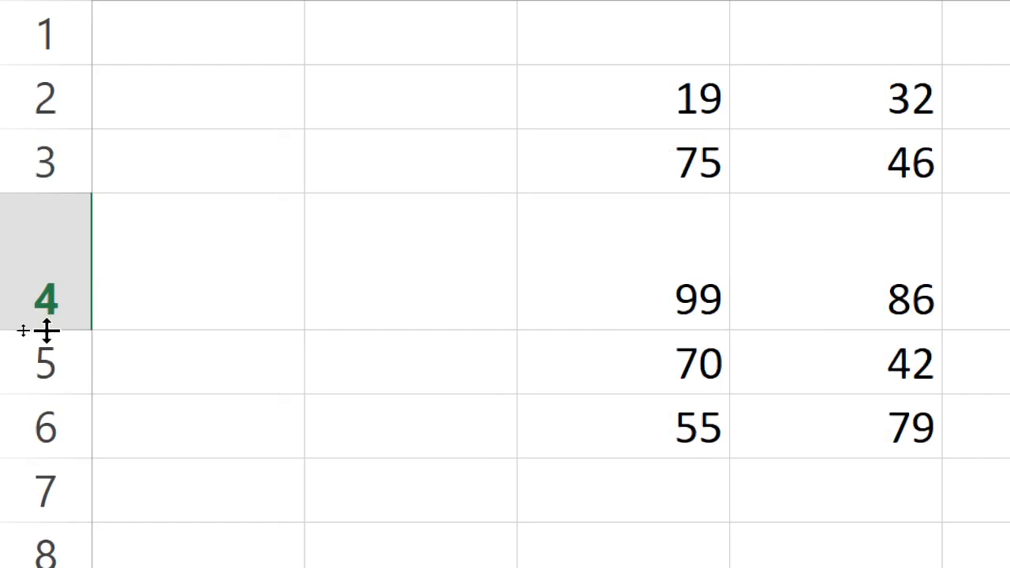
double_click(41, 329)
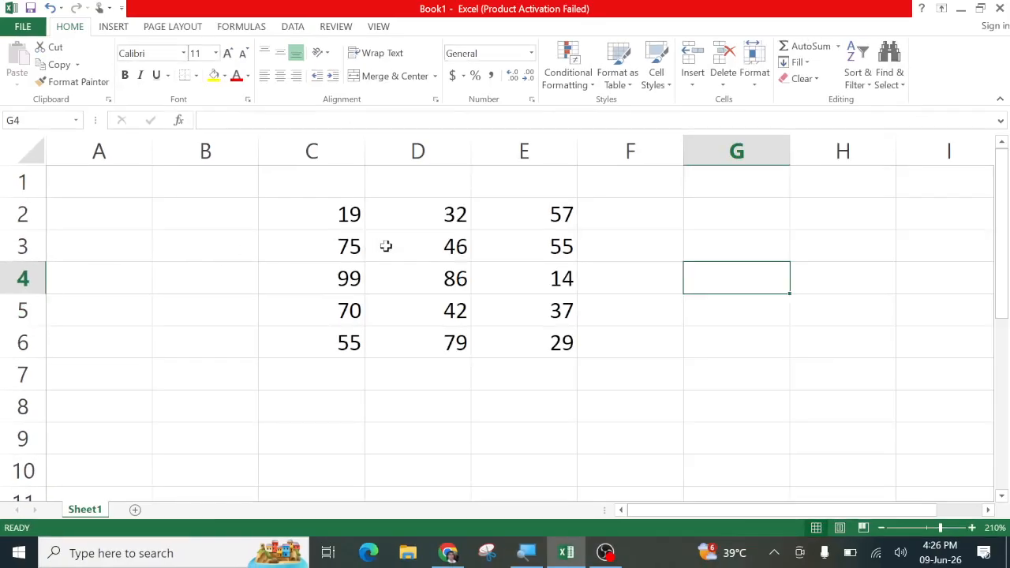
left_click(753, 83)
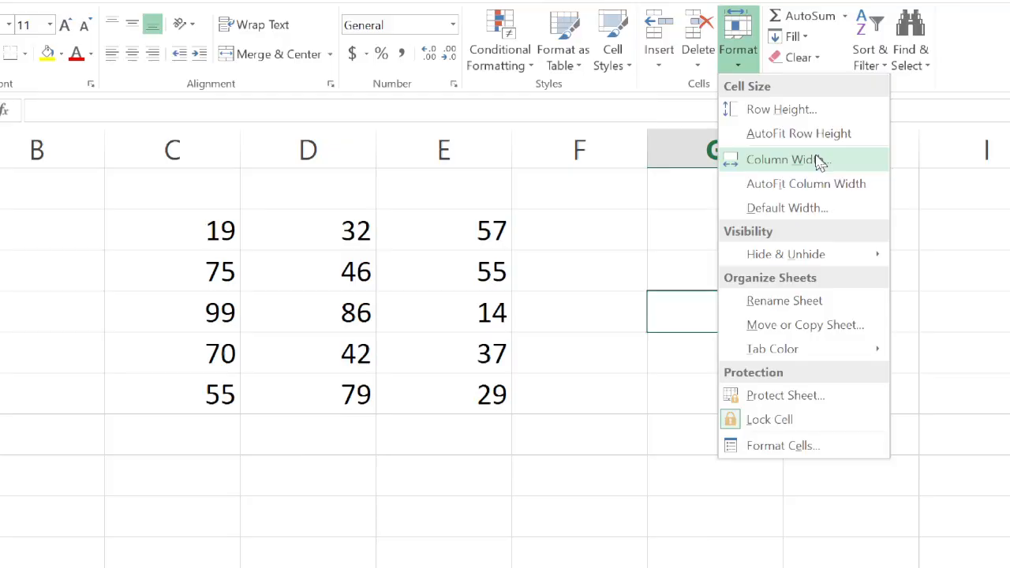
left_click(817, 160)
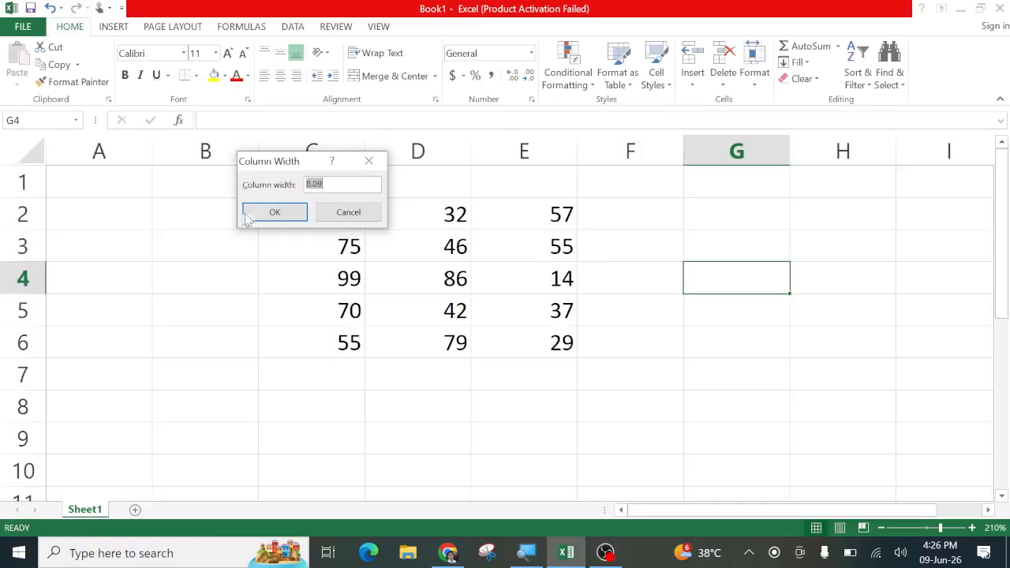
left_click(348, 213)
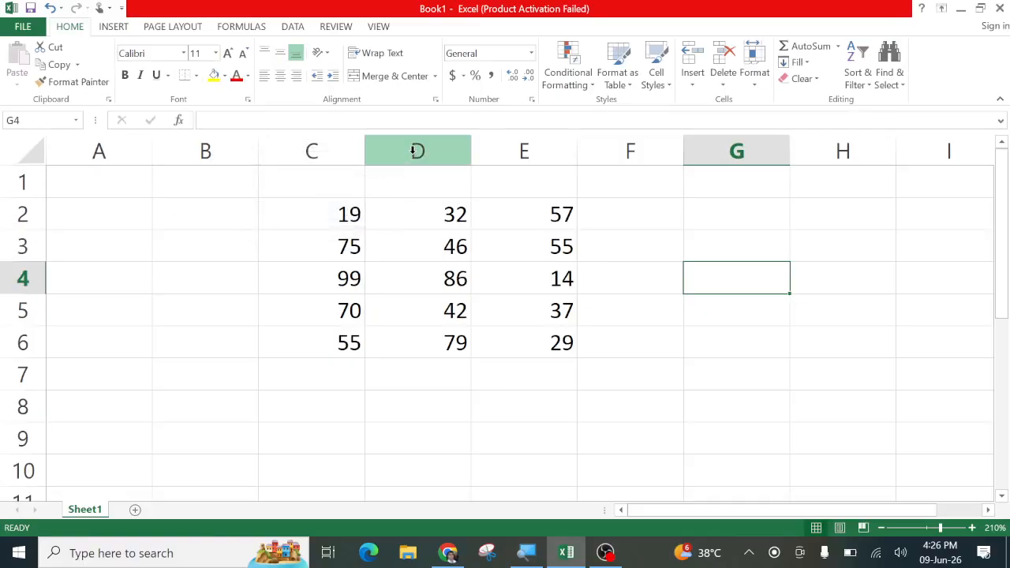
Set column D's width to 5
left_click(412, 150)
right_click(413, 152)
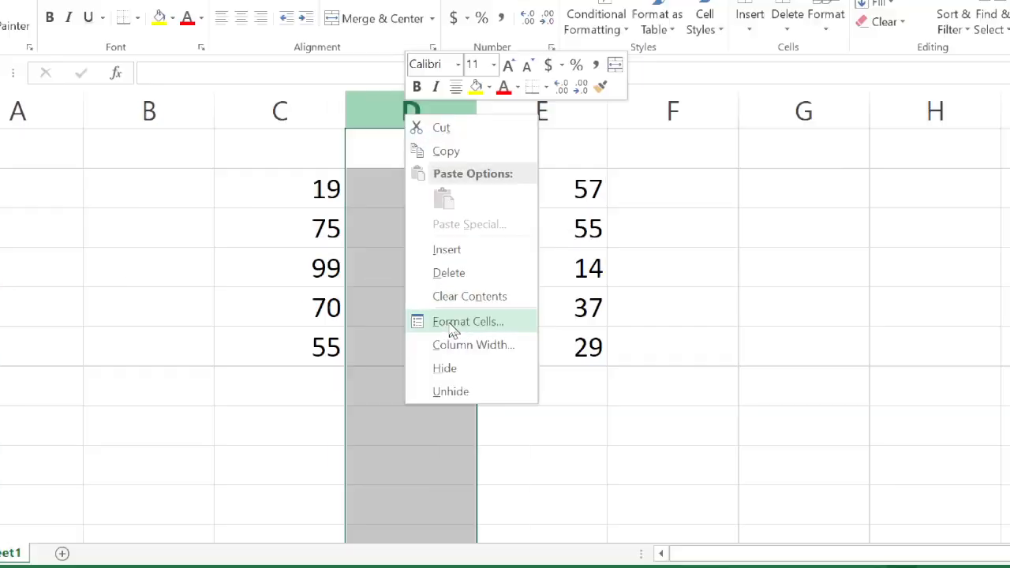
left_click(452, 341)
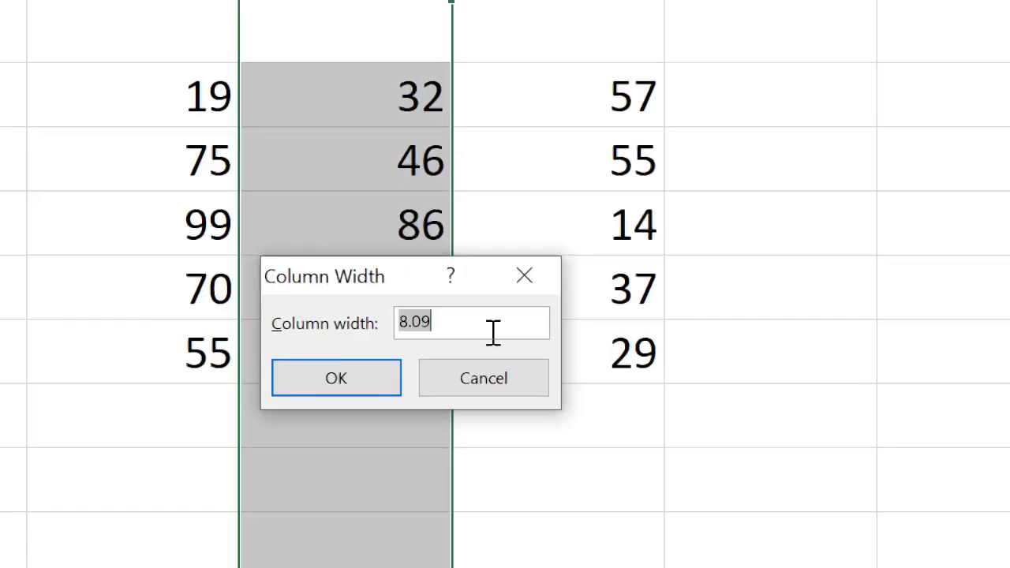
type("5")
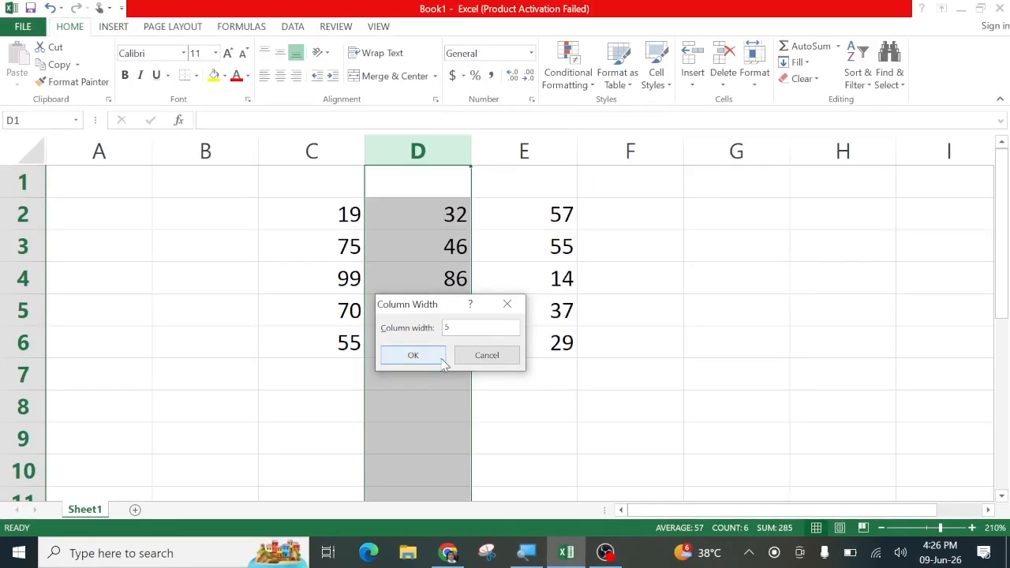
left_click(435, 348)
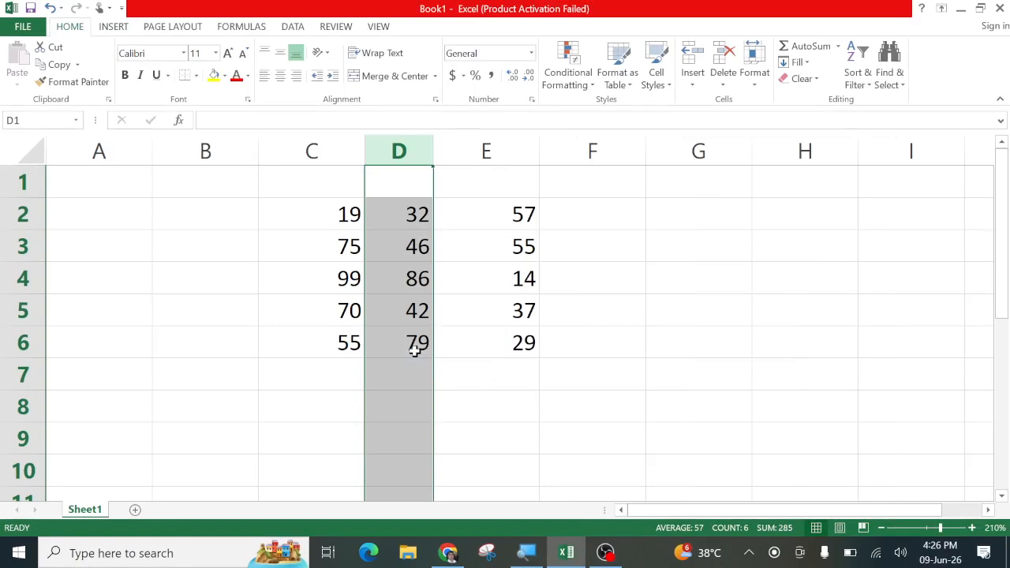
Change column D's width to 15
right_click(406, 147)
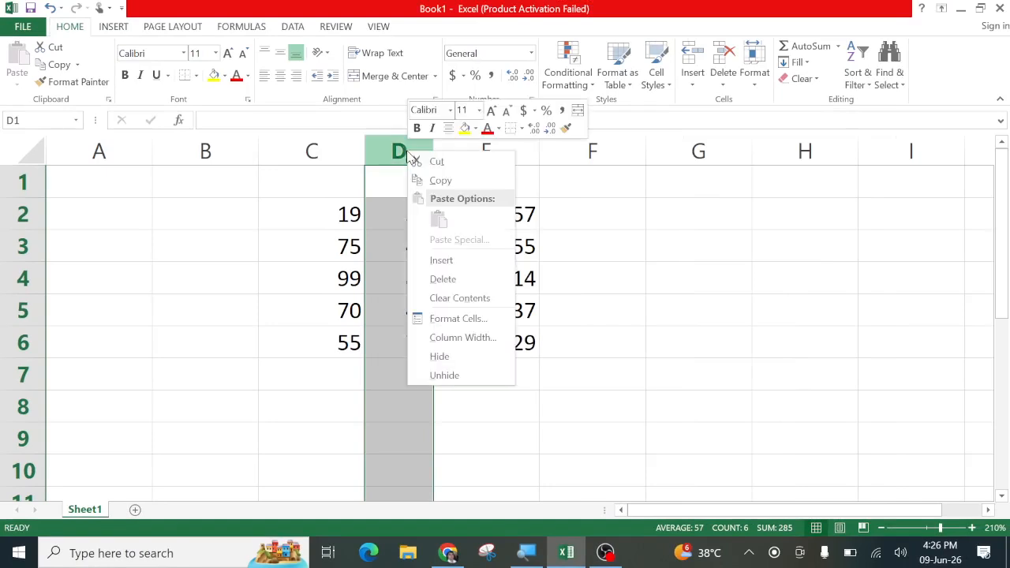
left_click(446, 339)
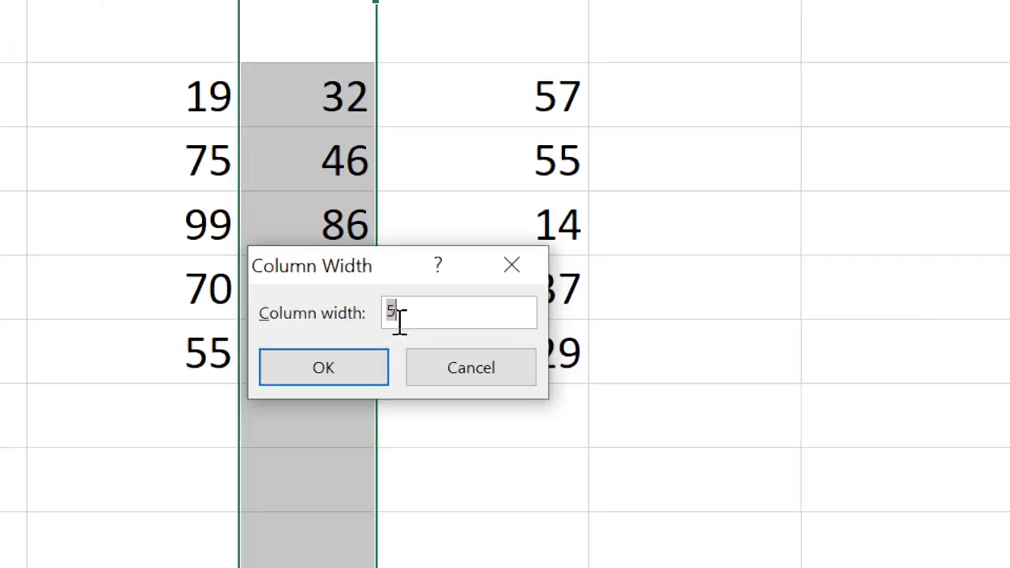
type("15")
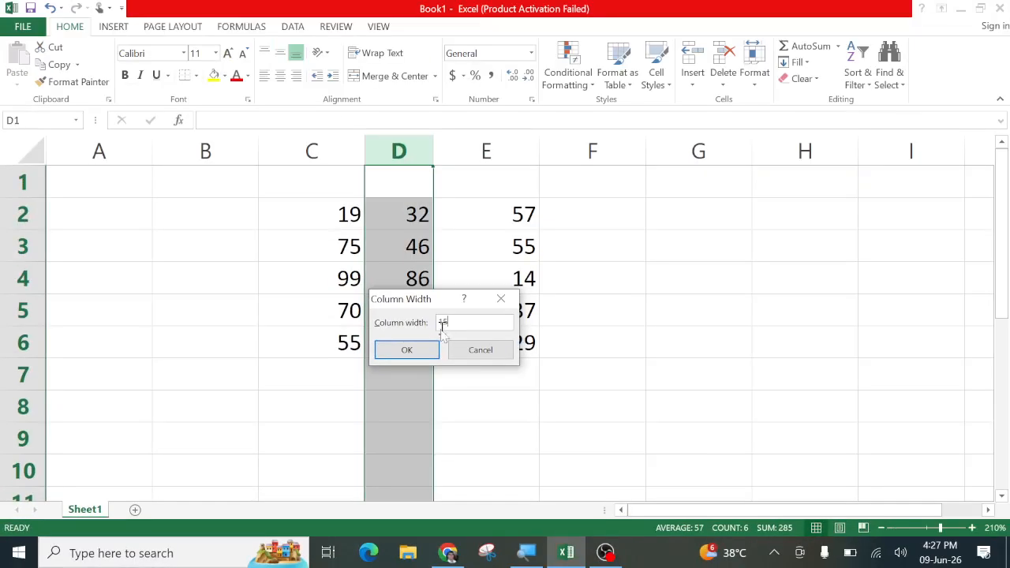
left_click(433, 343)
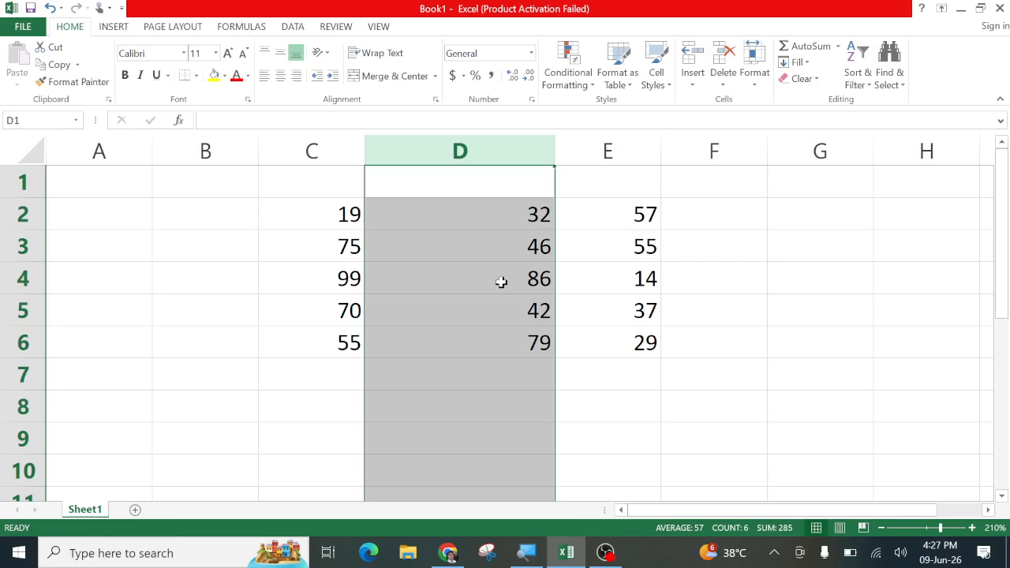
left_click(753, 75)
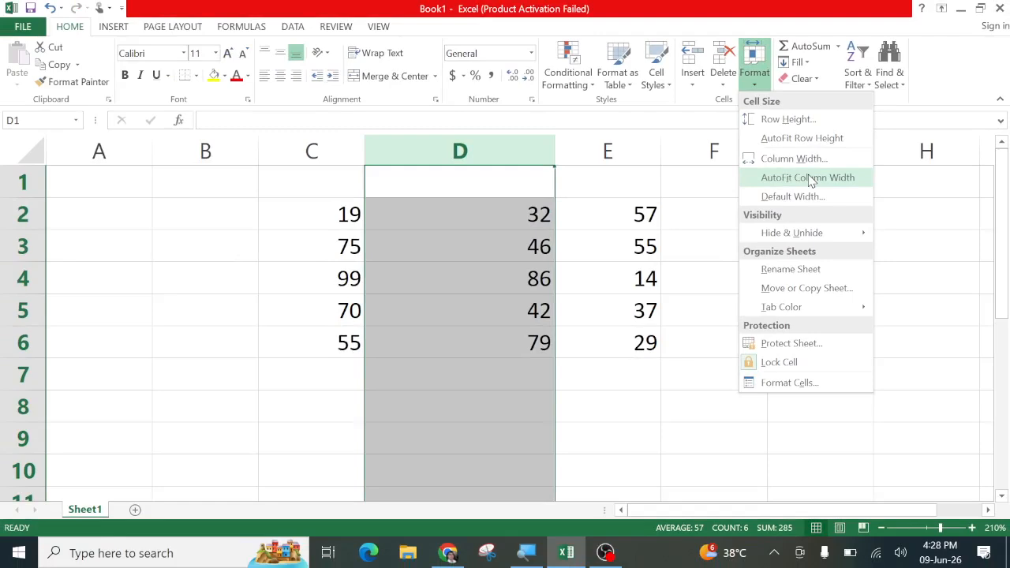
AutoFit column D to its two-digit numbers by double-clicking the D/E header border
left_click(811, 179)
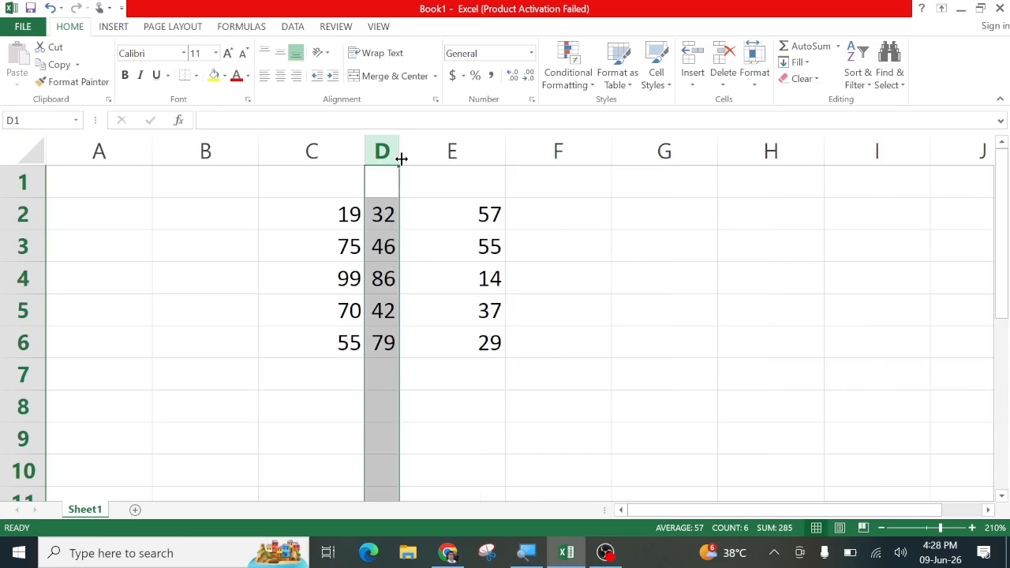
left_click_drag(400, 159, 446, 154)
left_click(478, 286)
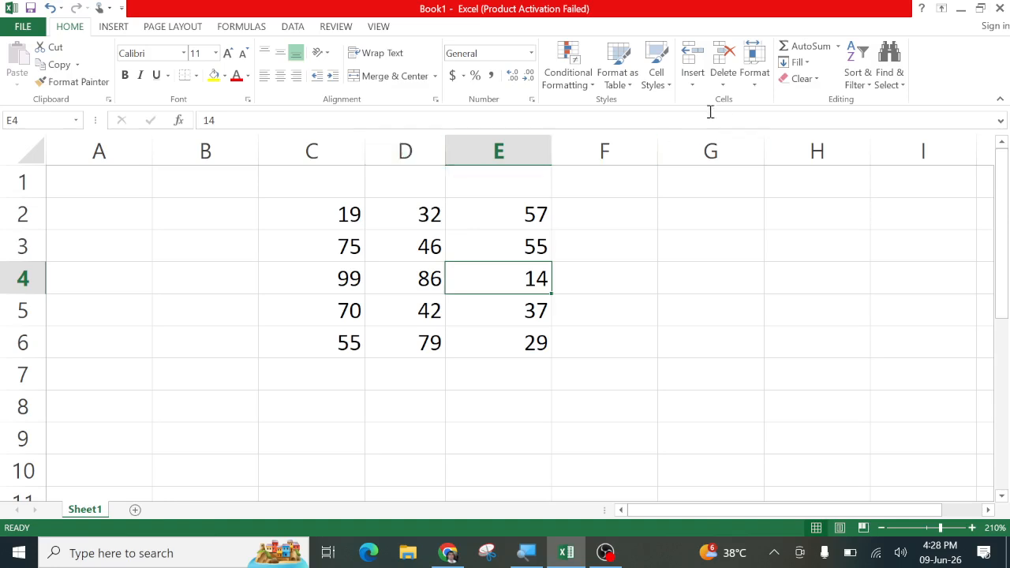
left_click(755, 78)
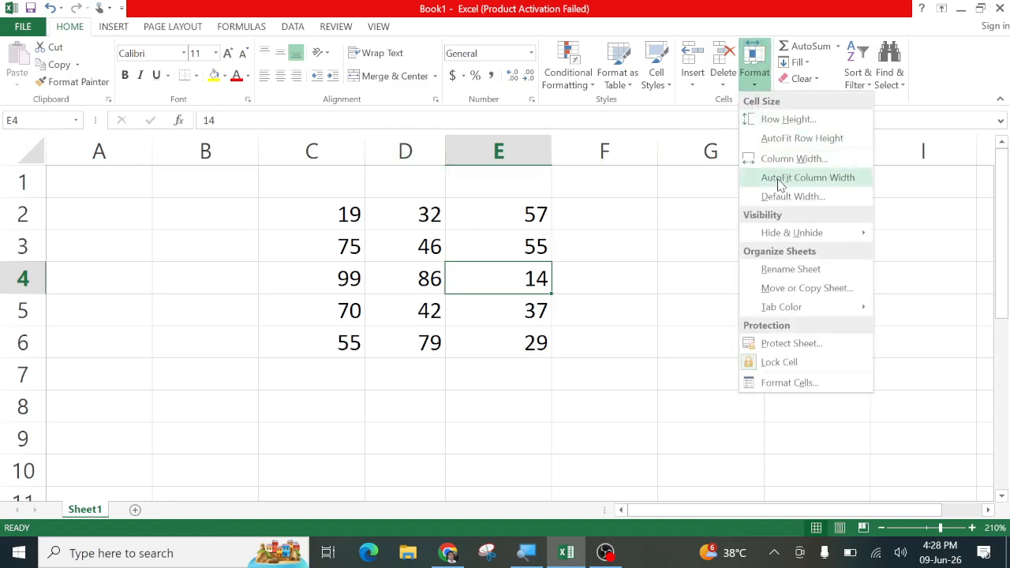
left_click(428, 229)
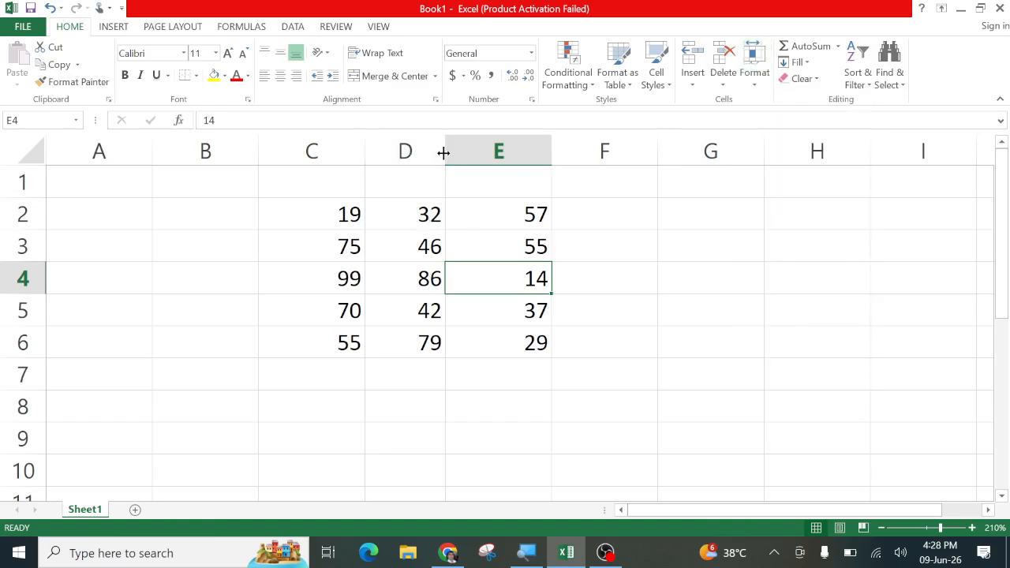
double_click(443, 152)
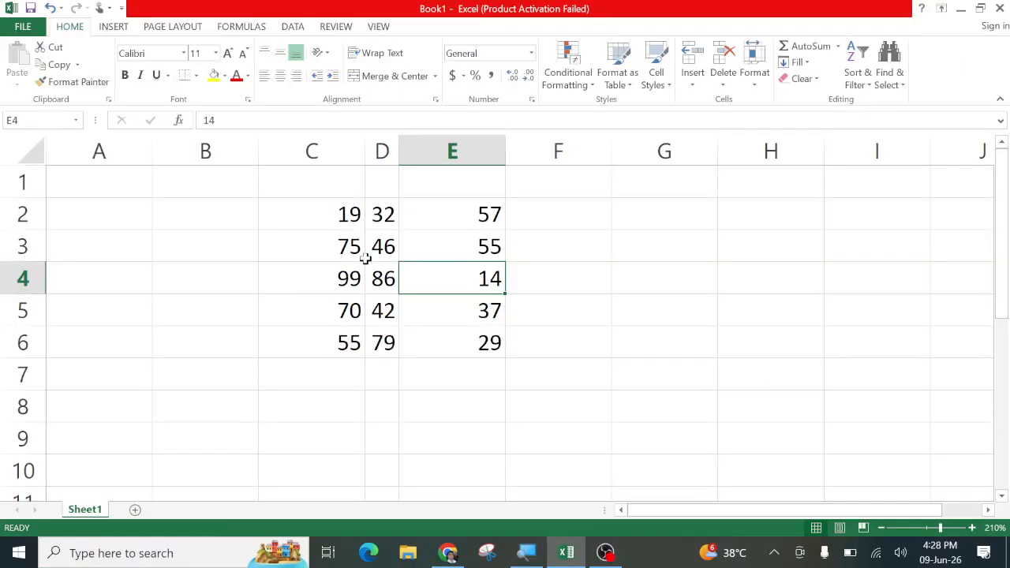
left_click(755, 79)
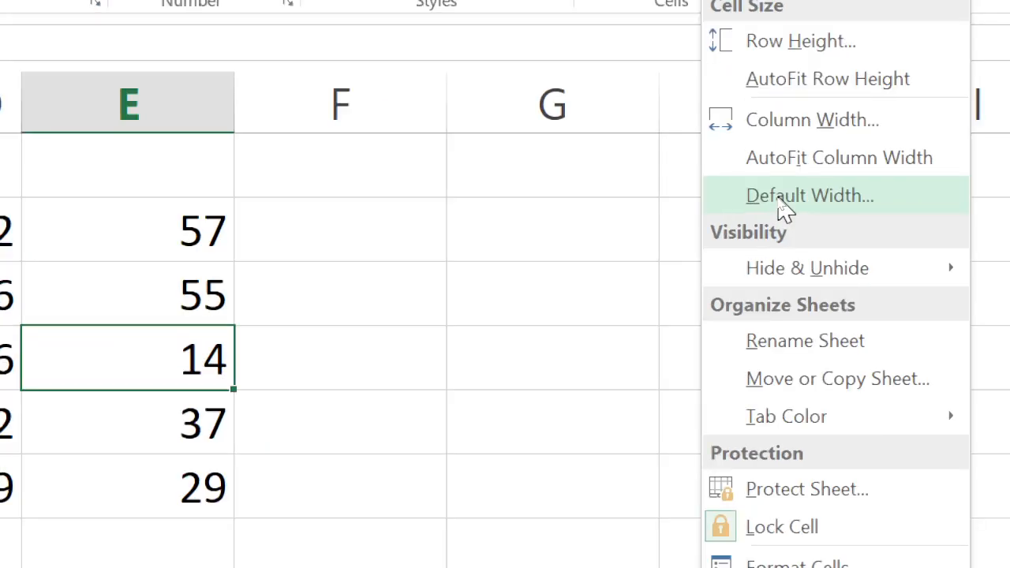
left_click(867, 199)
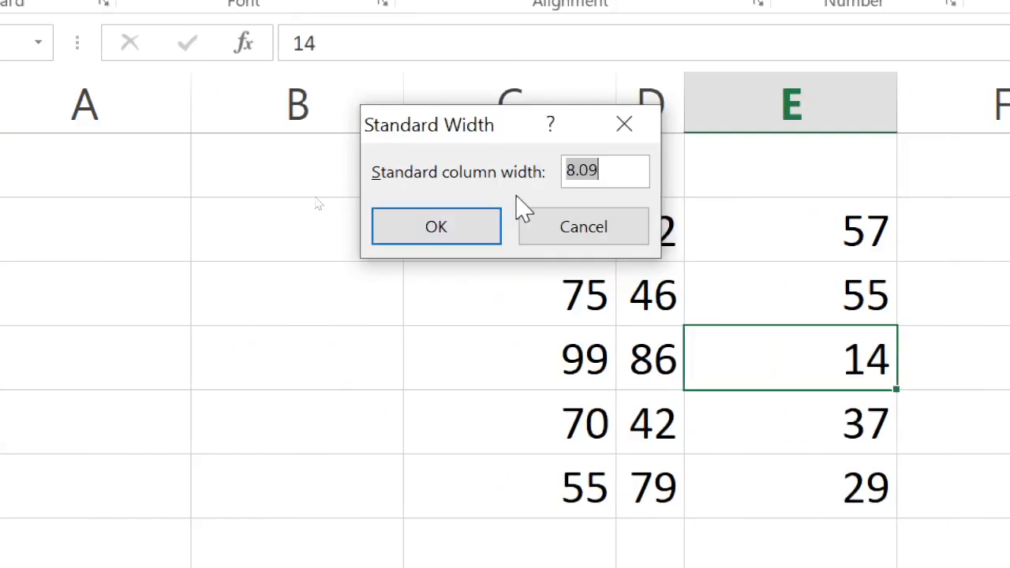
left_click(576, 225)
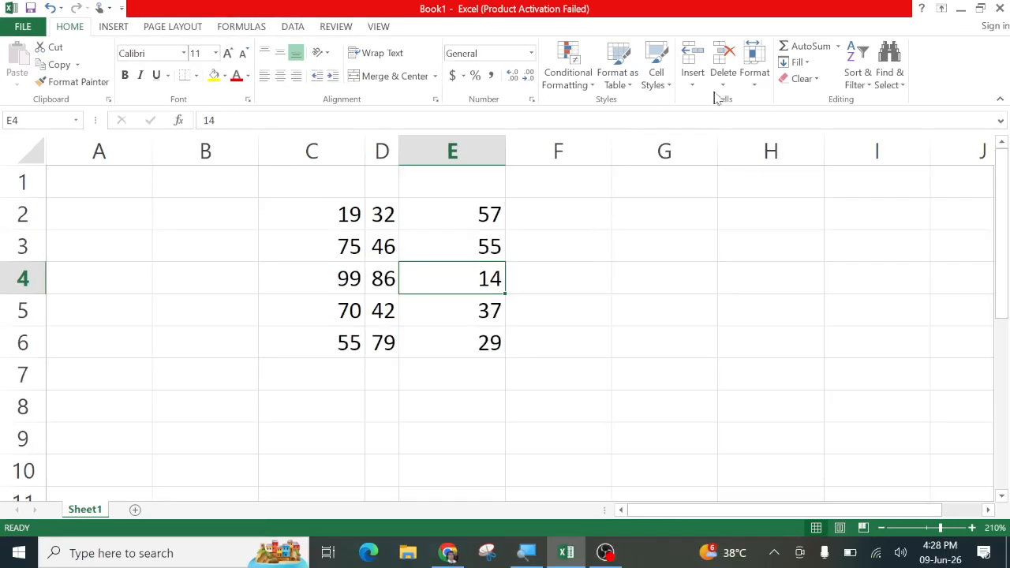
left_click(754, 85)
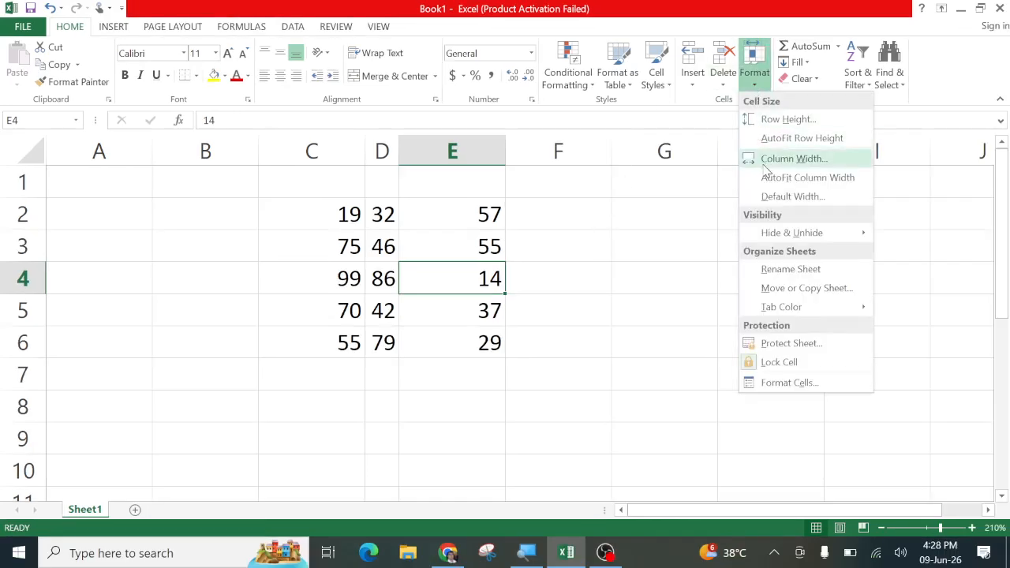
mouse_move(750, 237)
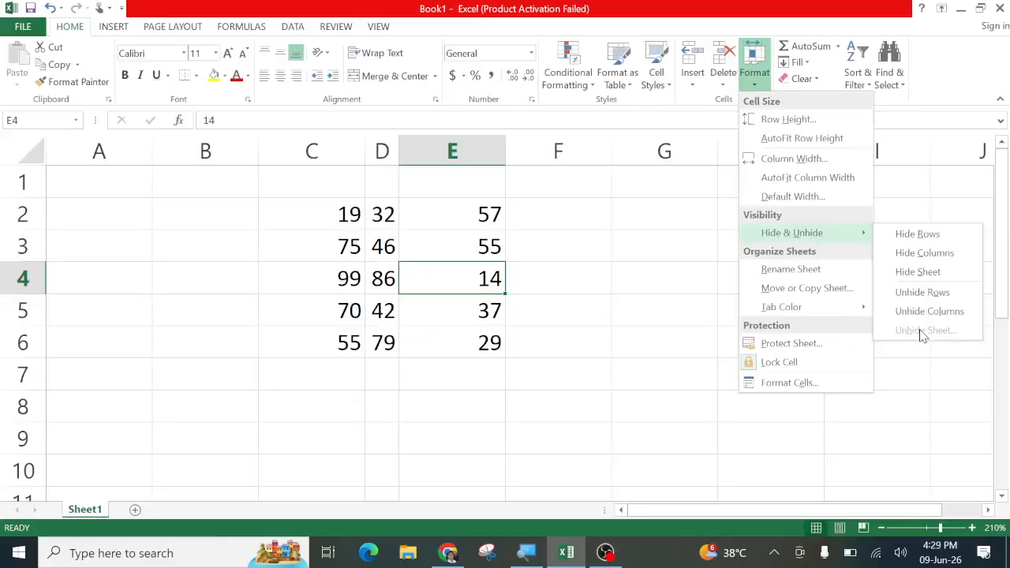
left_click(597, 345)
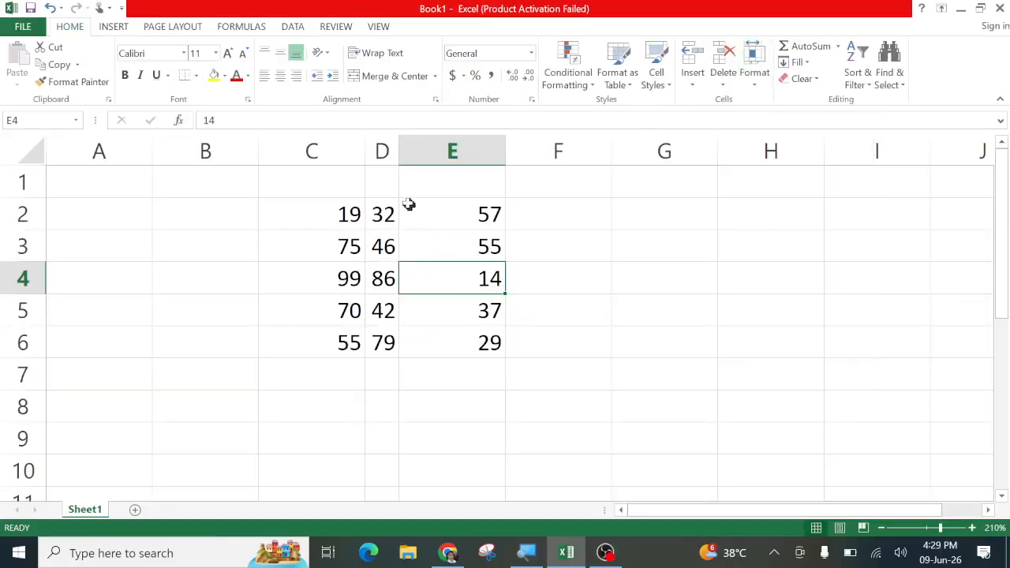
Widen column D to about 6.36 and narrow column E slightly
left_click_drag(394, 156, 448, 149)
left_click(584, 276)
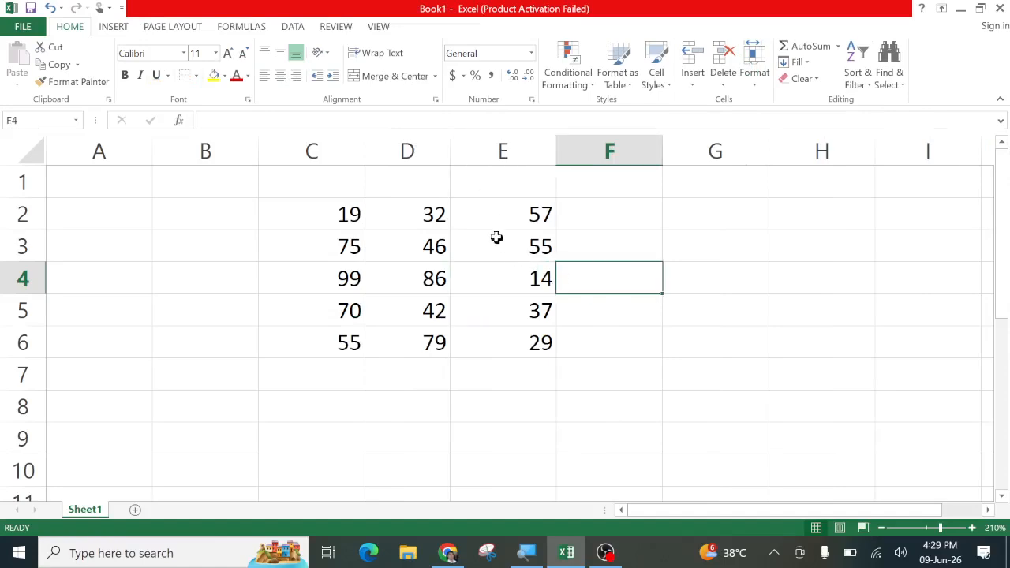
left_click(308, 152)
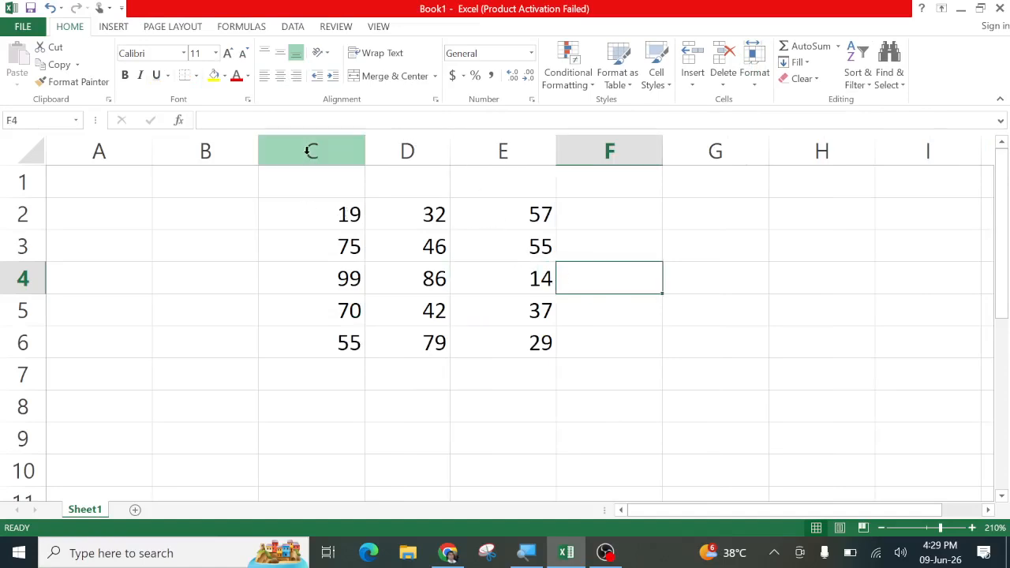
left_click(586, 272)
left_click_drag(554, 158, 538, 163)
key("Down")
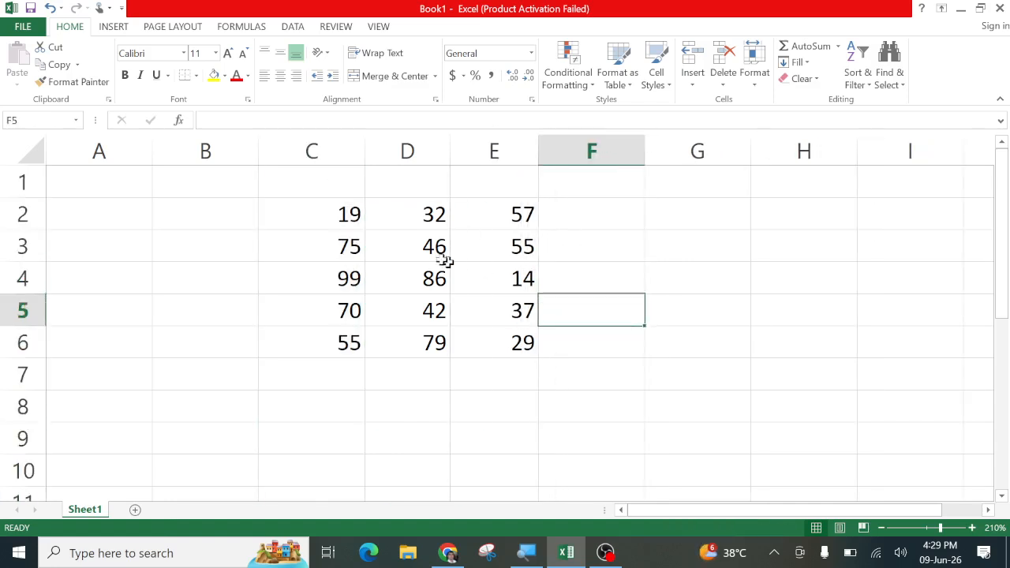
Clear the numbers from C2:E6, then select the empty block A2:F9
left_click_drag(307, 211, 489, 331)
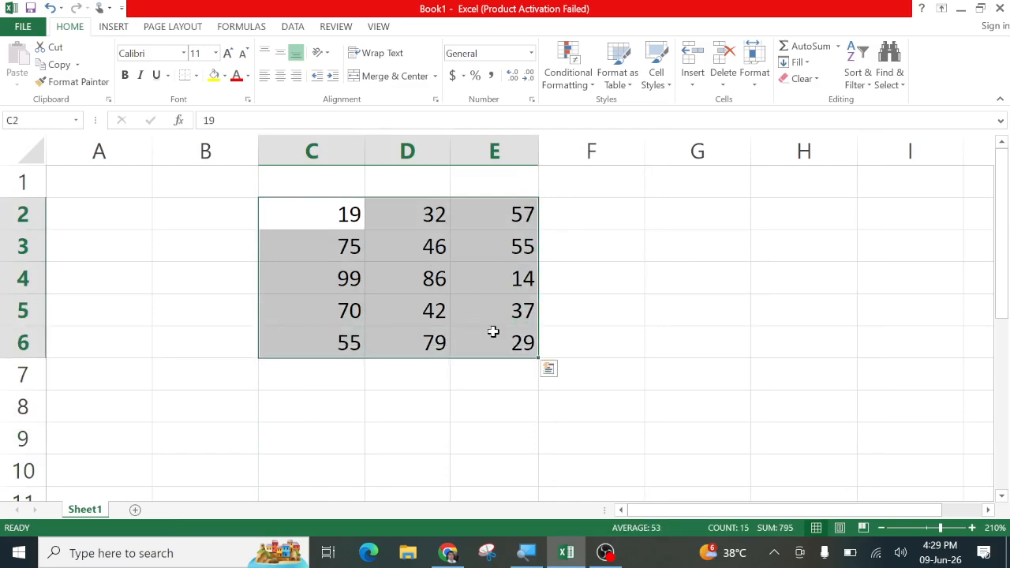
key("Delete")
left_click(308, 286)
left_click_drag(126, 227, 607, 433)
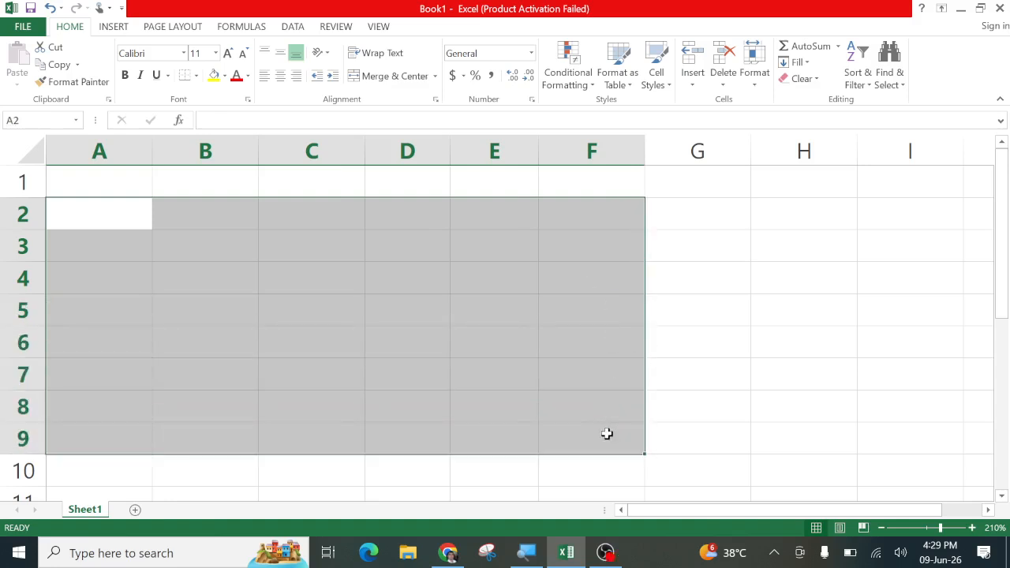
Fill all of A2:F9 with =RANDBETWEEN(10,99) and copy the block
type("=rand")
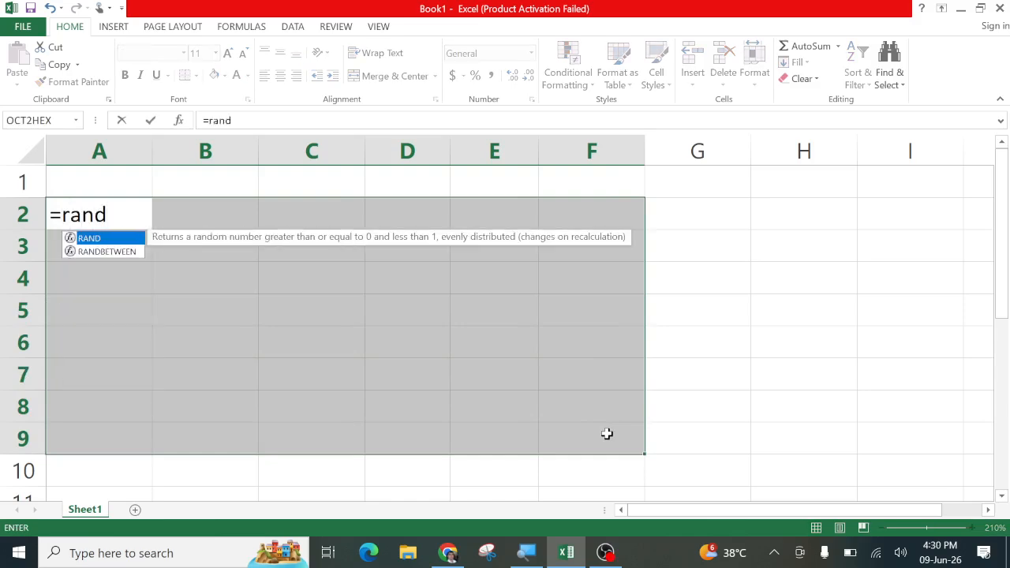
key("Down")
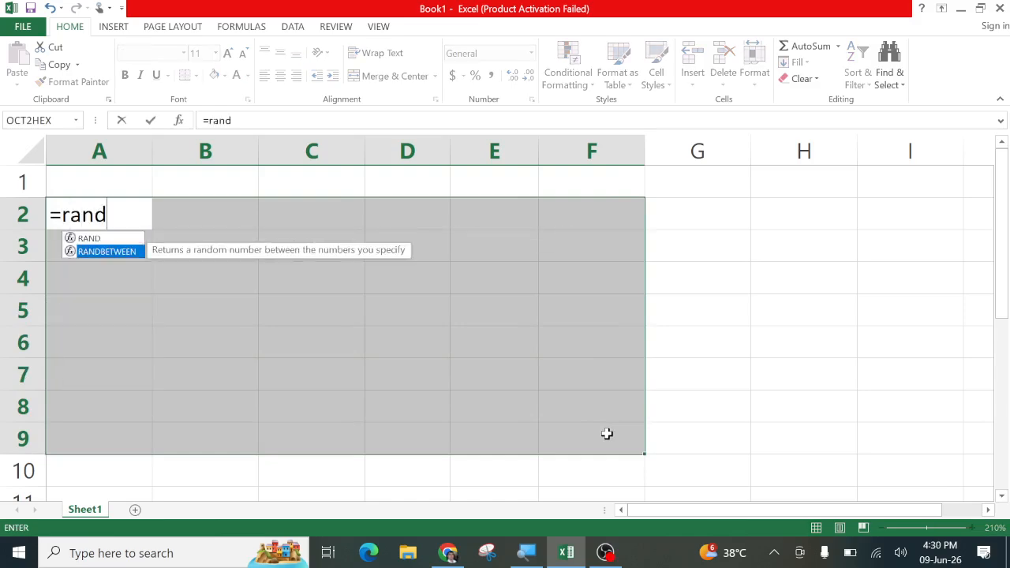
key("Tab")
key("ctrl+Return")
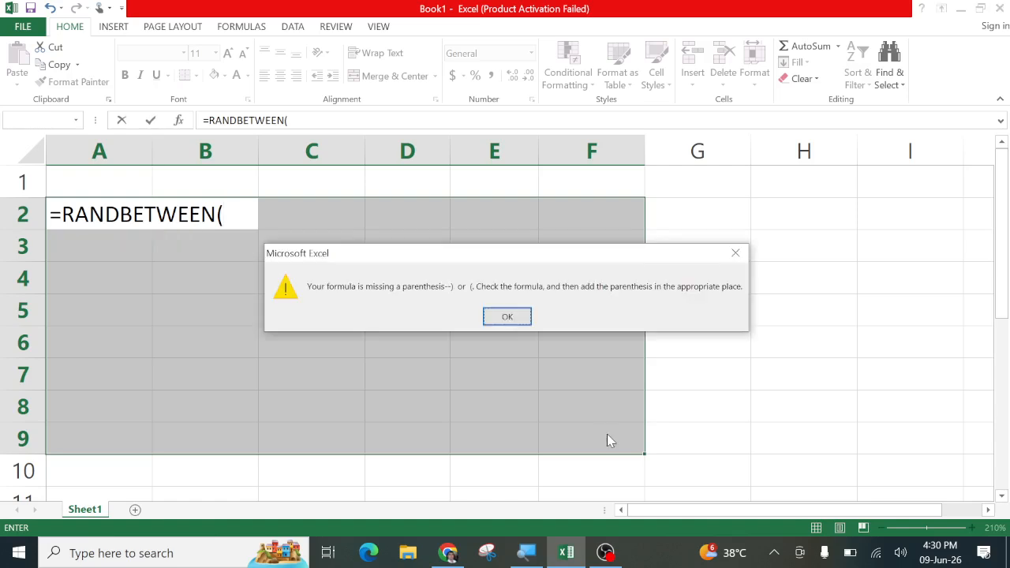
left_click(507, 317)
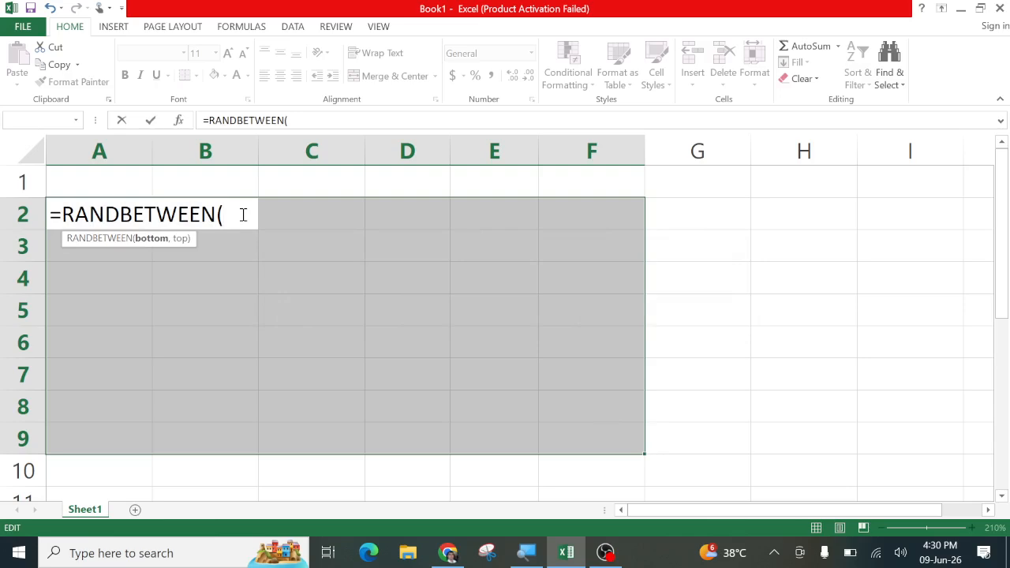
type("10,99")
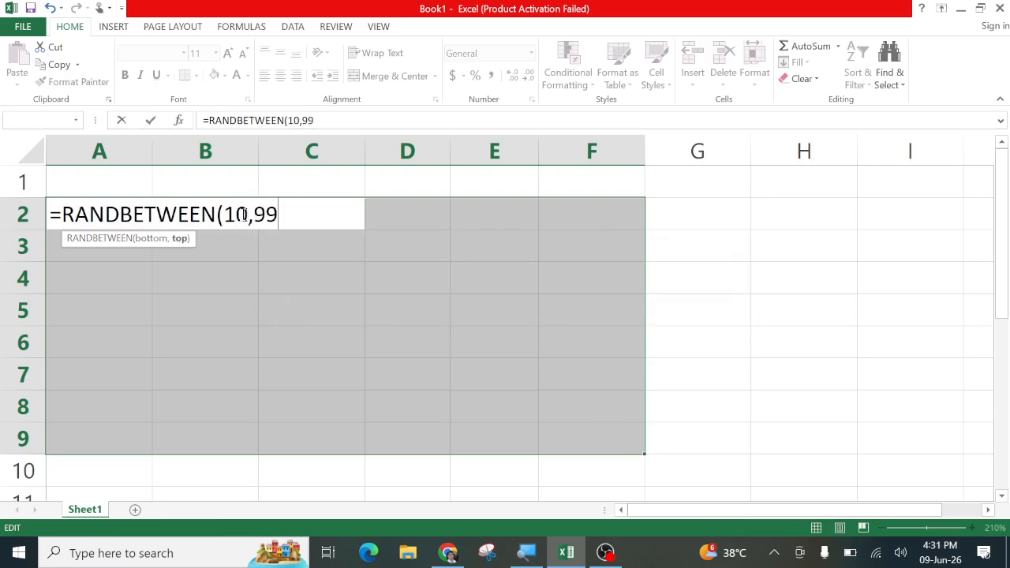
type(")")
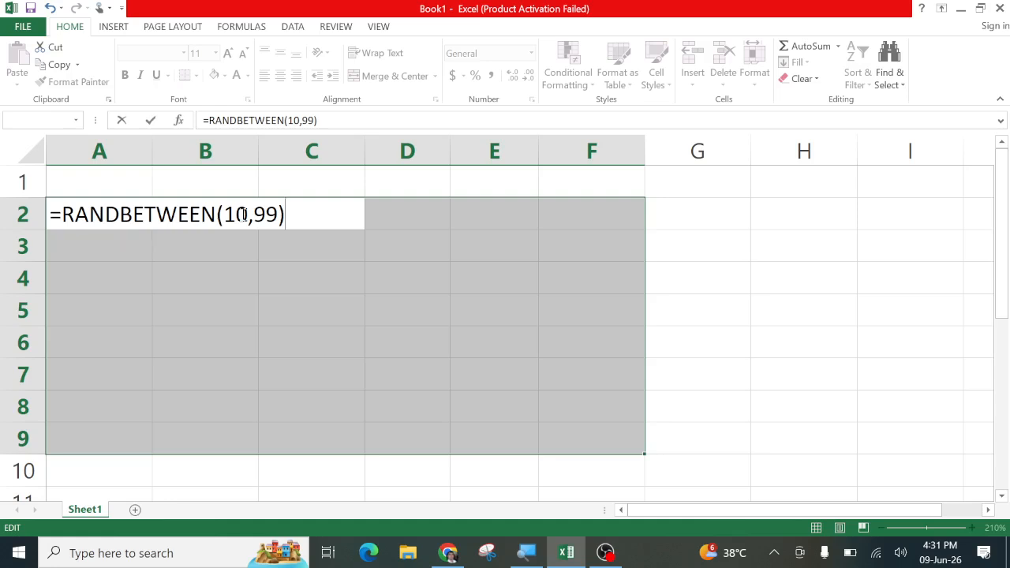
key("ctrl+Return")
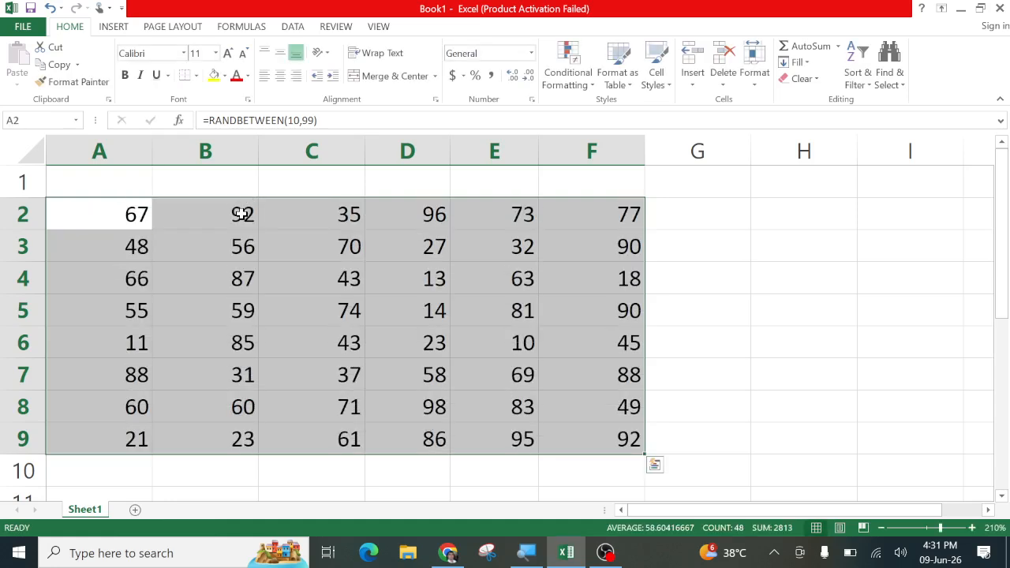
key("ctrl+c")
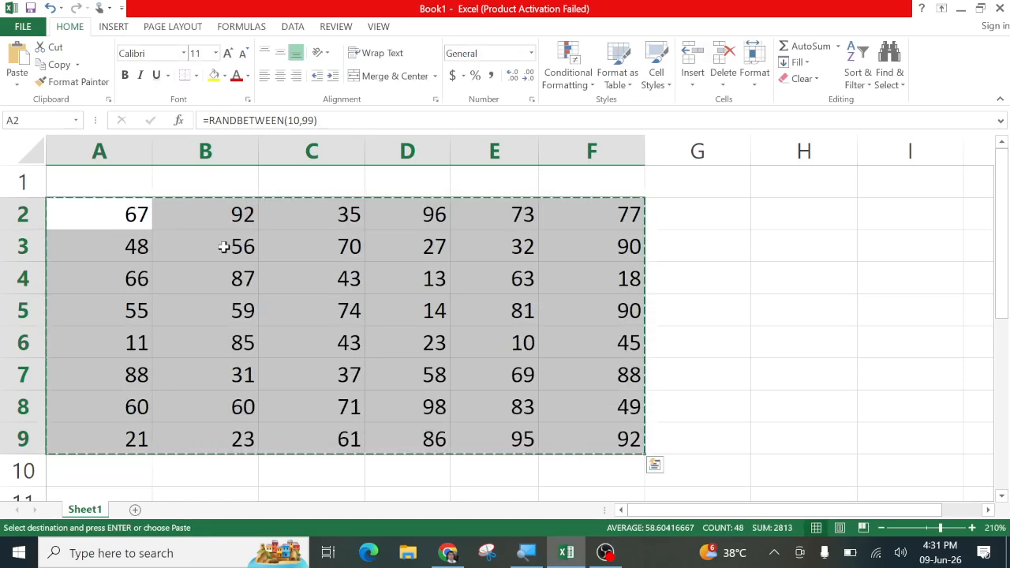
Paste A2:F9 back as values only and centre the numbers
key("ctrl+alt+v")
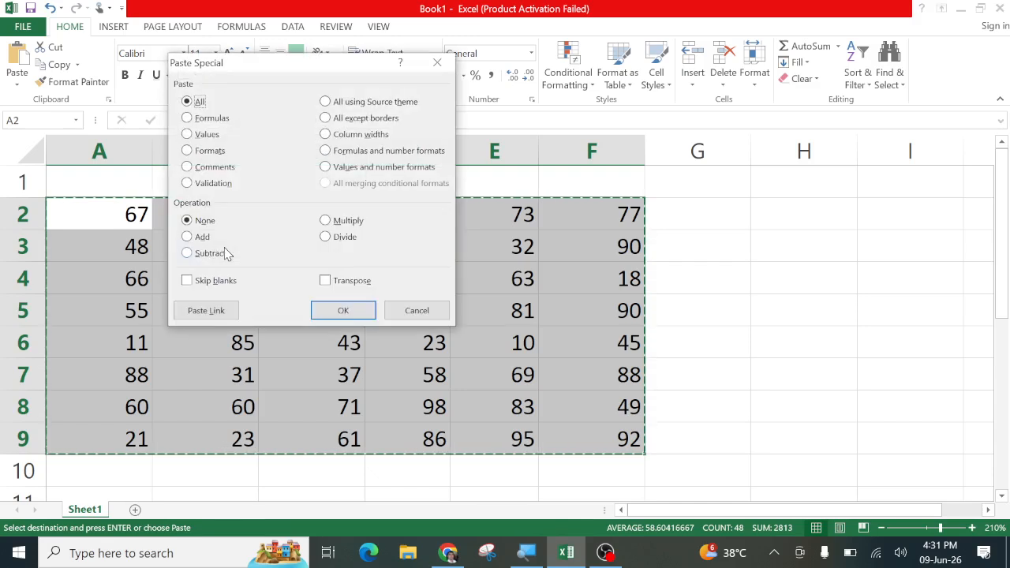
left_click(189, 134)
left_click(334, 309)
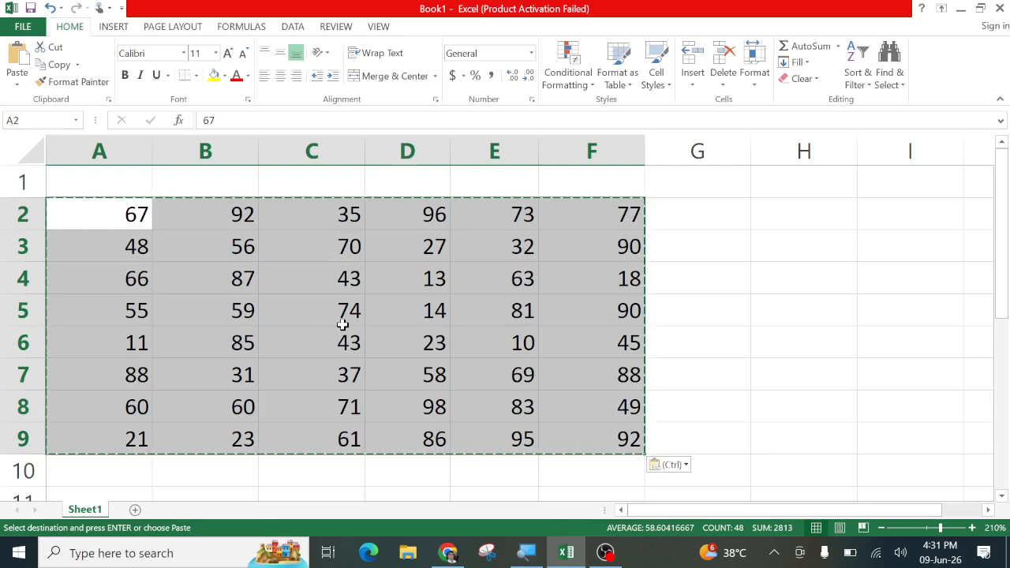
left_click(342, 319)
left_click_drag(95, 216, 602, 434)
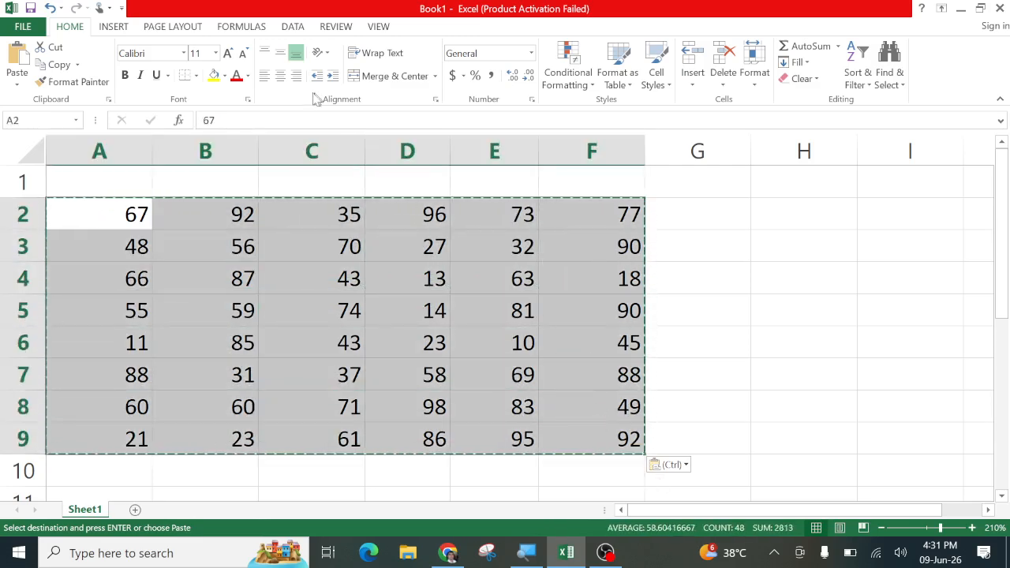
left_click(280, 76)
left_click(784, 327)
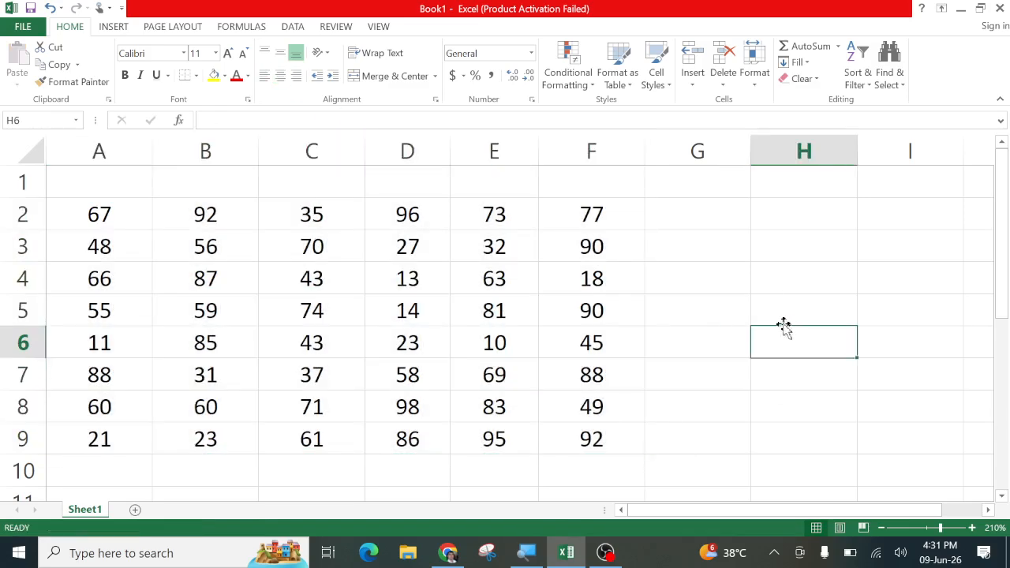
With C5 selected, hide row 5 using Hide & Unhide > Hide Rows
left_click(704, 341)
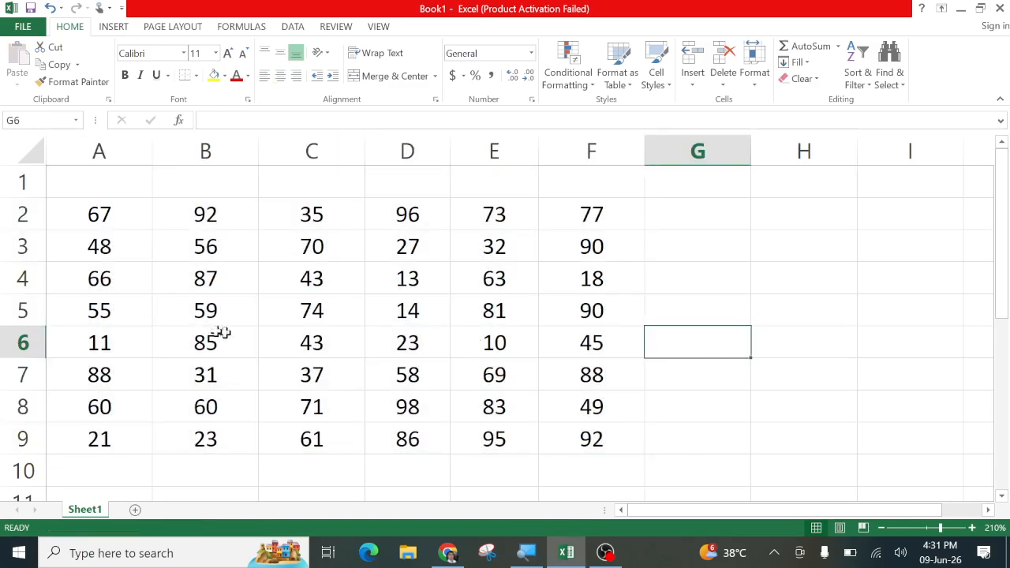
left_click(314, 316)
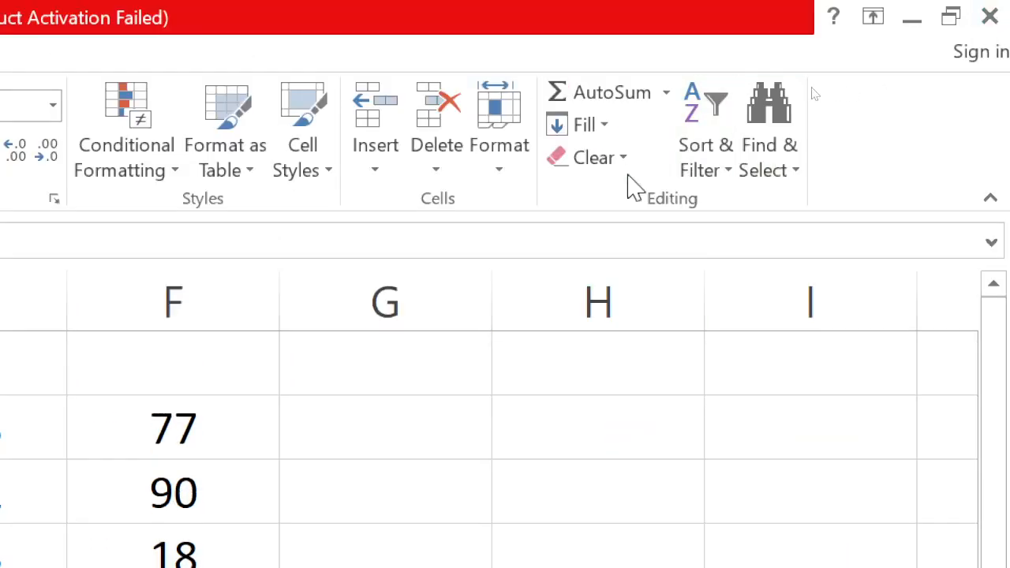
left_click(512, 172)
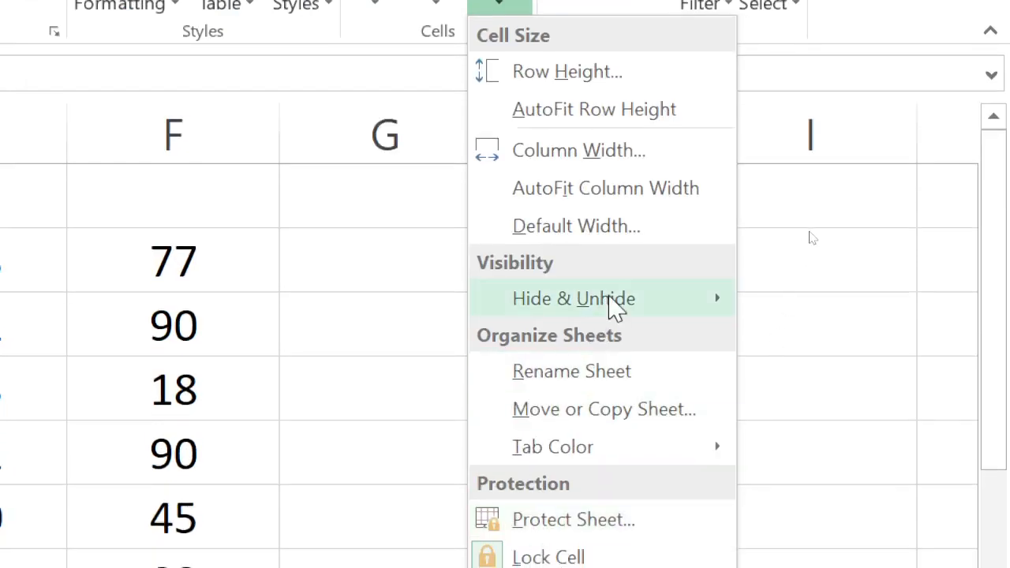
mouse_move(693, 308)
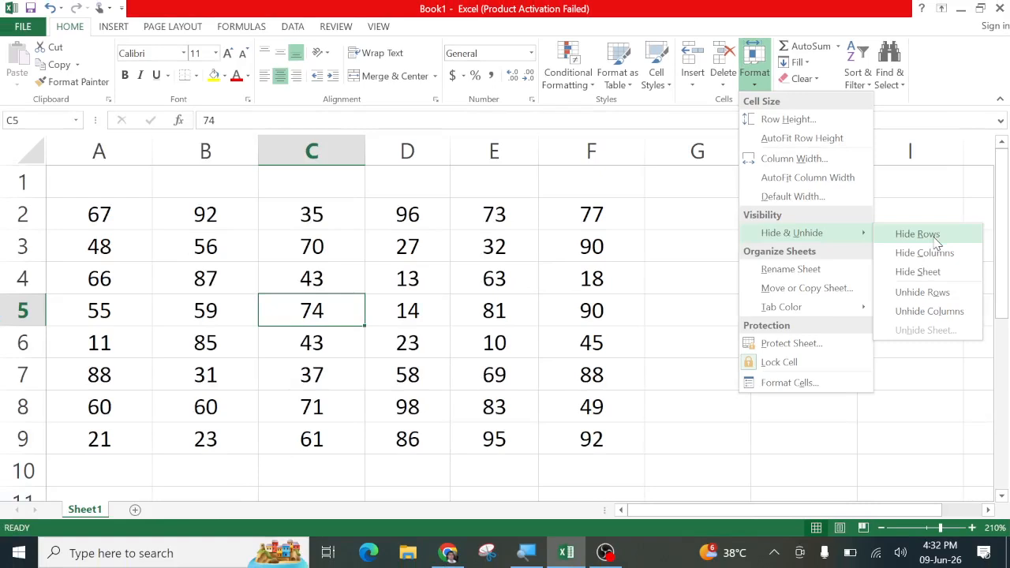
left_click(917, 234)
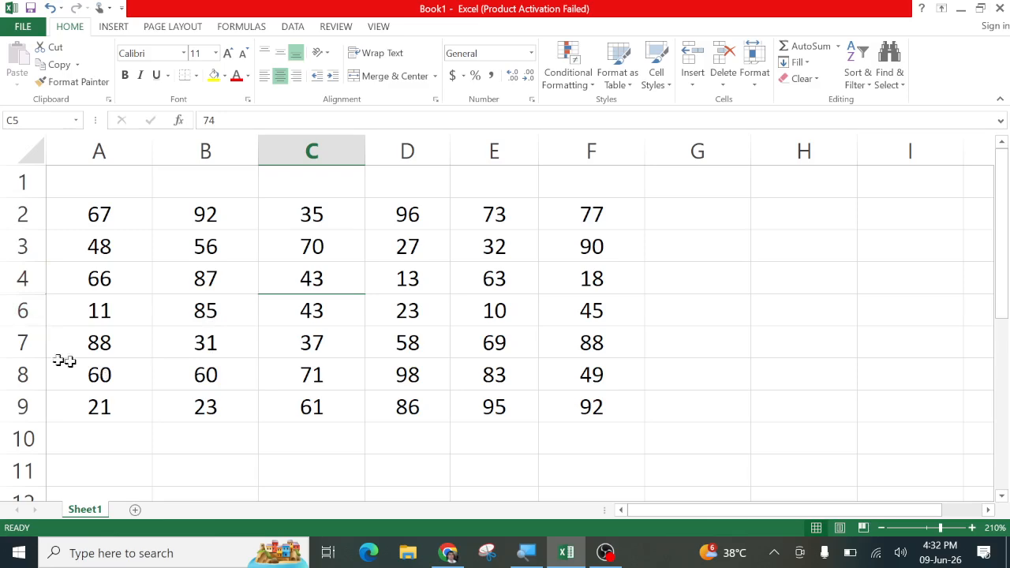
Hide row 6 via its right-click menu, then select rows 3–7 and bring up their menu
left_click(20, 311)
right_click(20, 311)
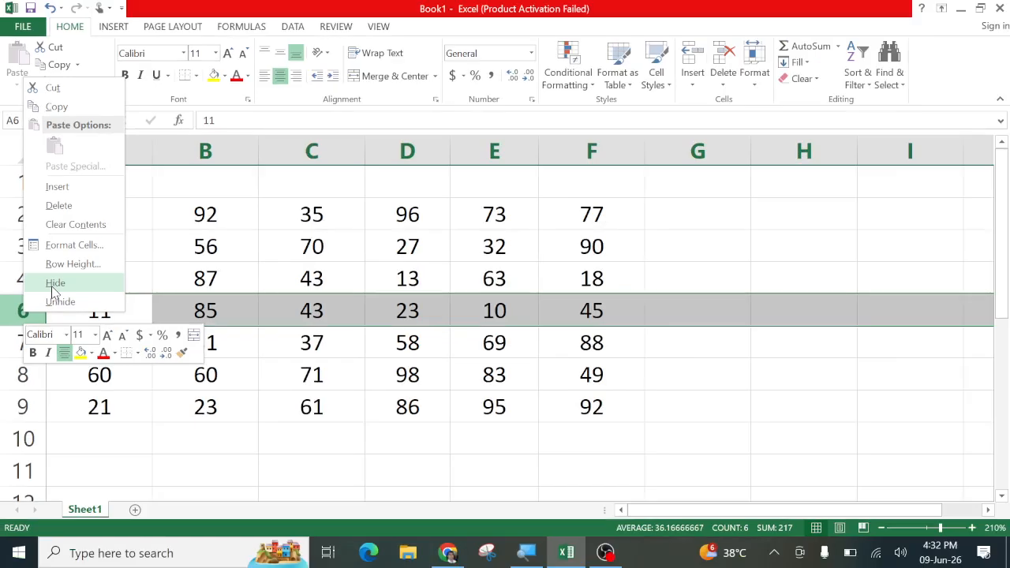
left_click(53, 289)
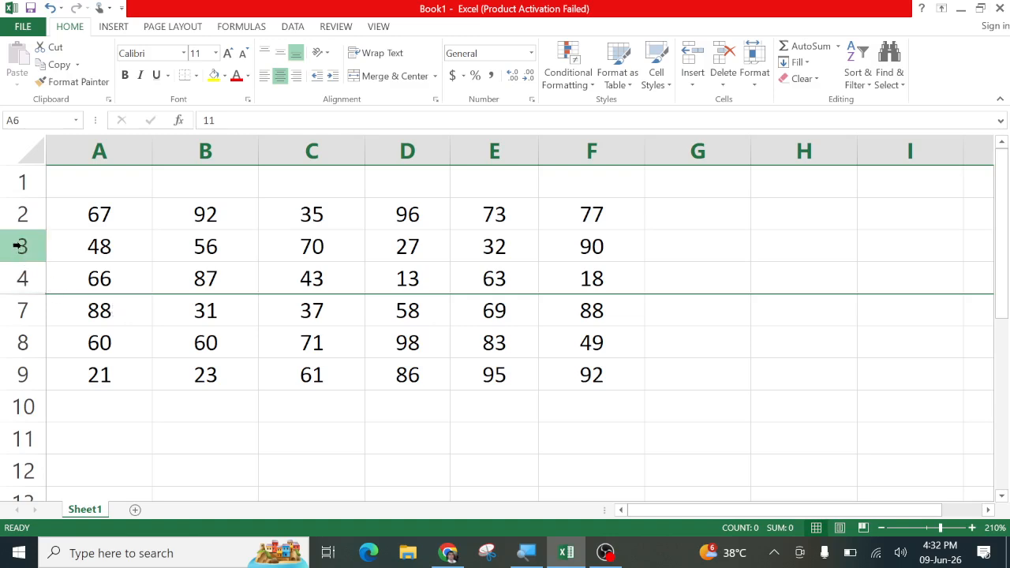
left_click_drag(21, 247, 18, 309)
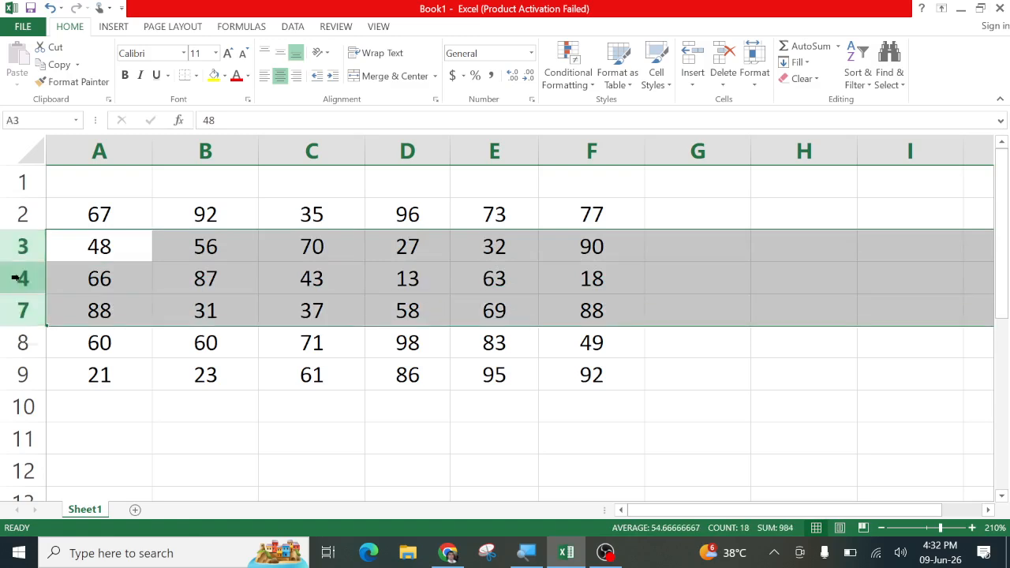
right_click(17, 277)
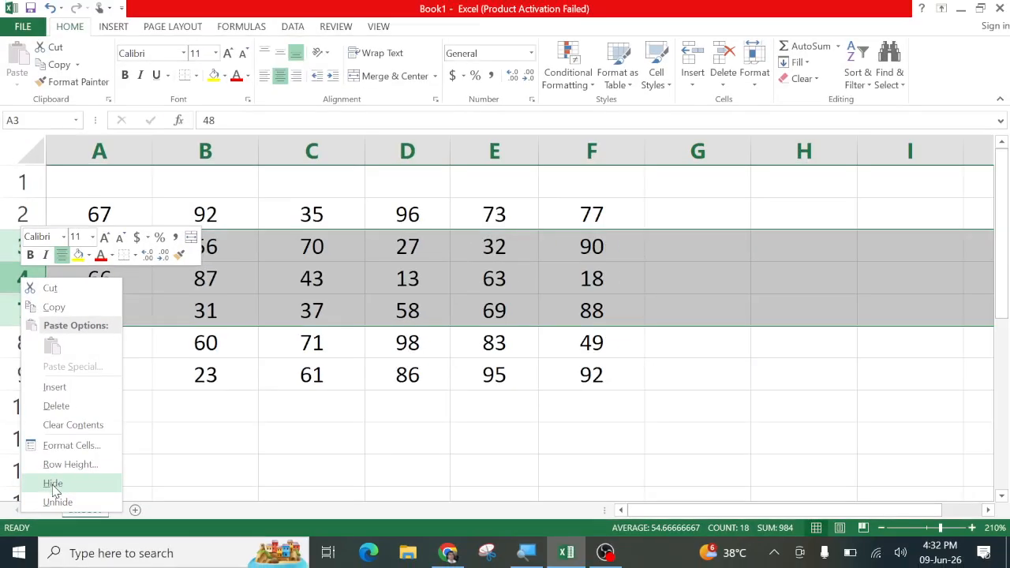
Hide rows 3 to 7 so the table skips from row 2 to row 8
left_click(53, 484)
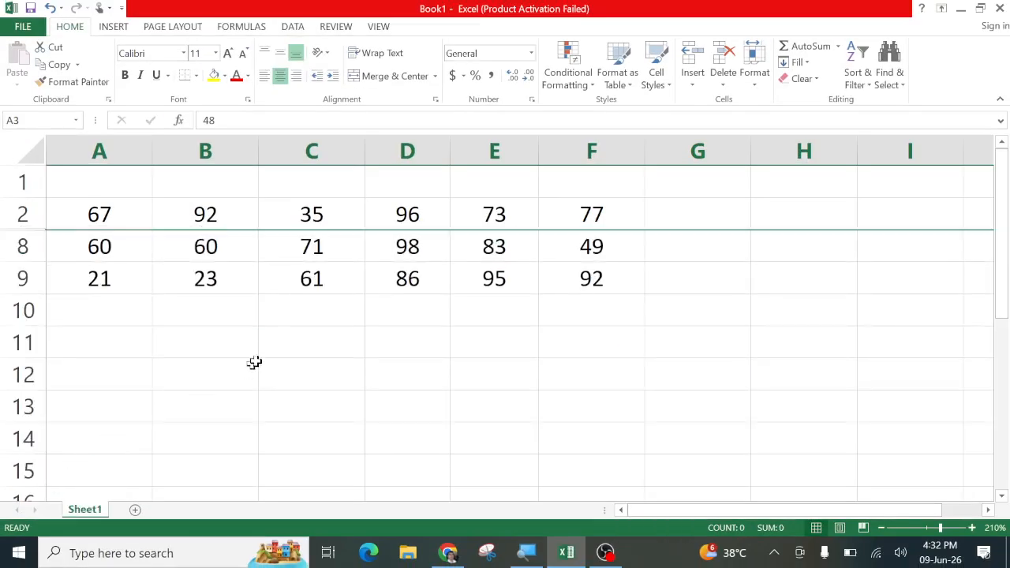
left_click(281, 266)
left_click(330, 246)
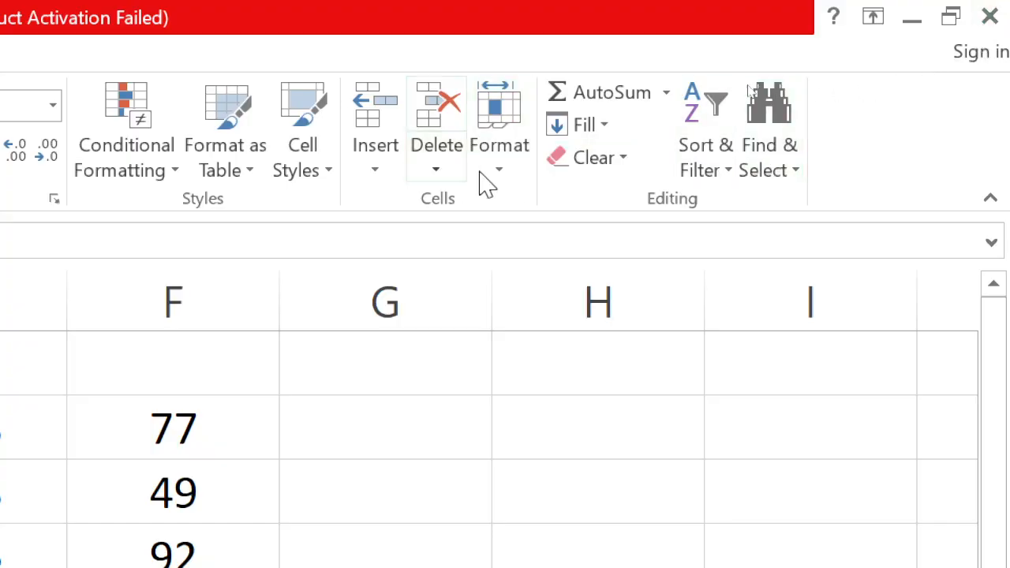
left_click(504, 164)
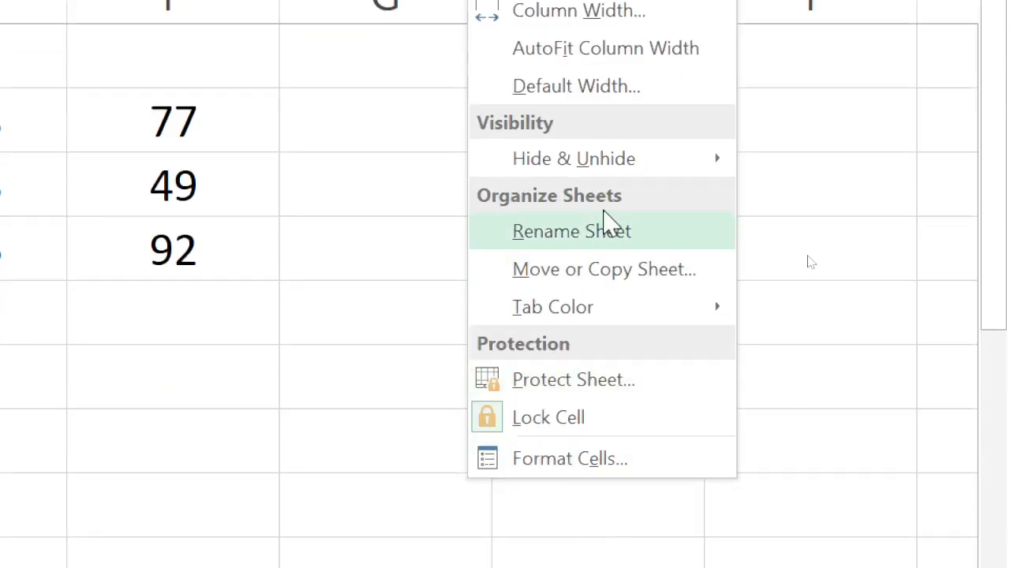
mouse_move(615, 185)
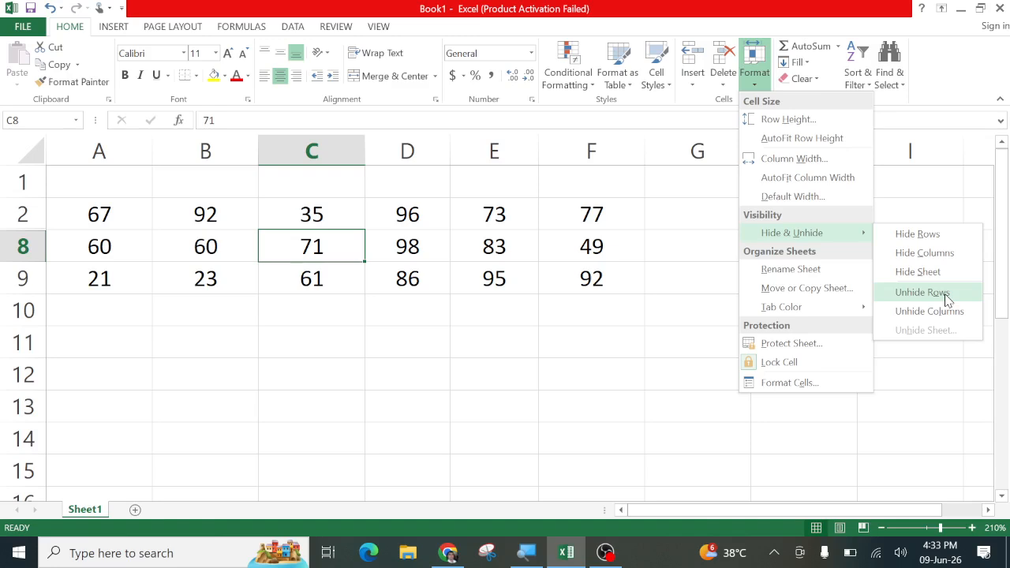
left_click(922, 292)
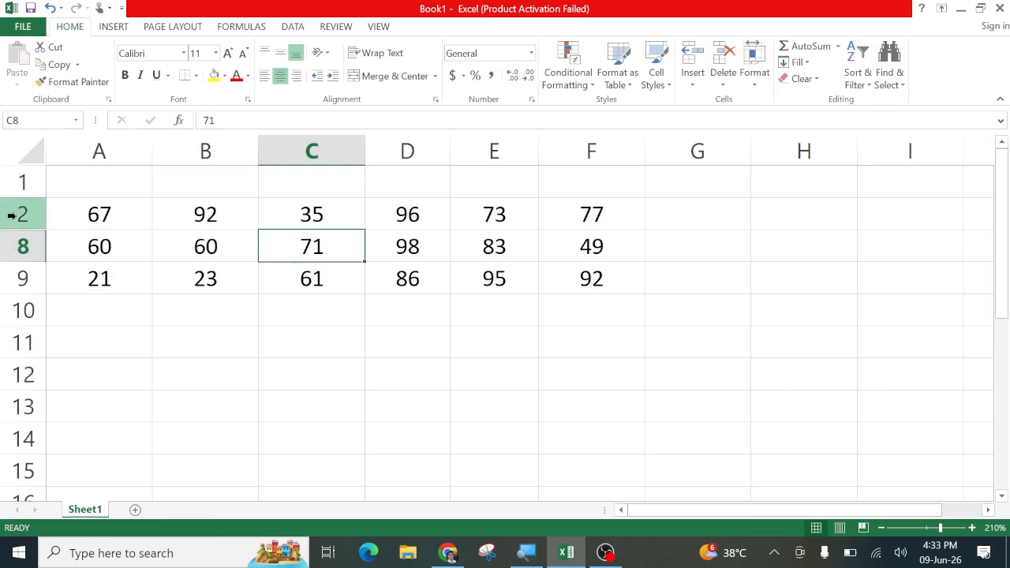
Select rows 2–8 and unhide rows 3 to 7 through Home > Format > Hide & Unhide
left_click_drag(11, 213, 11, 244)
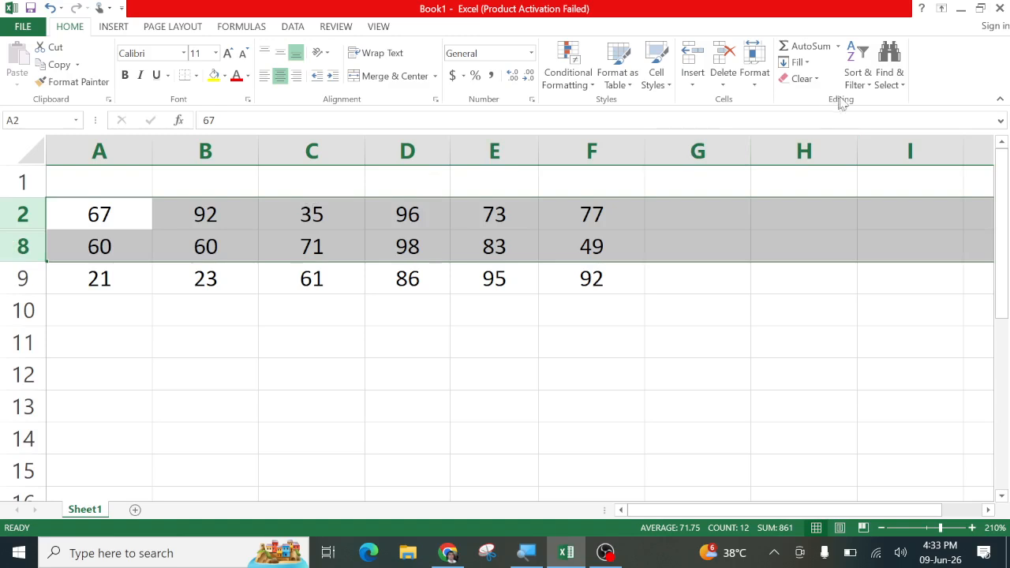
left_click(763, 84)
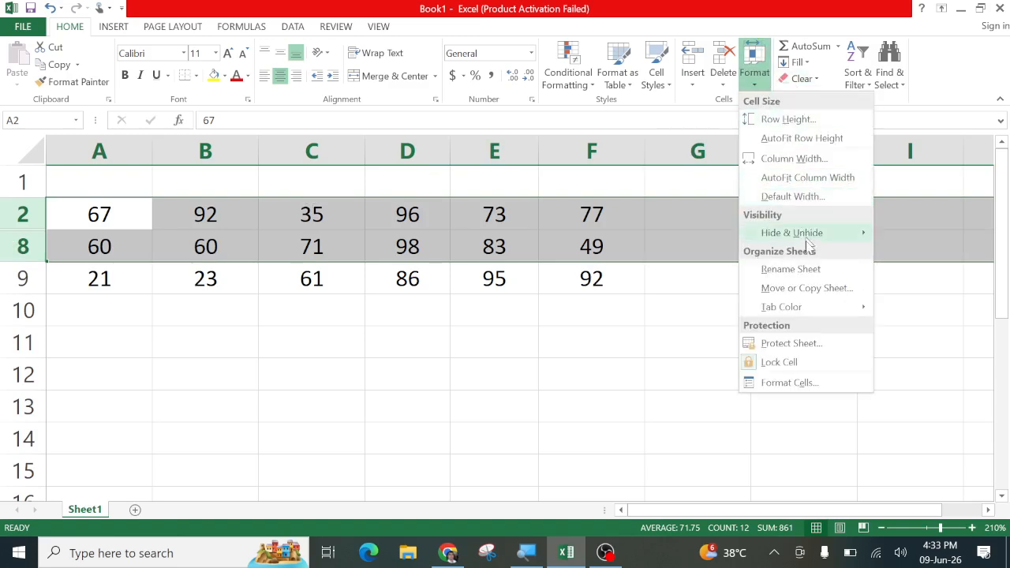
mouse_move(822, 241)
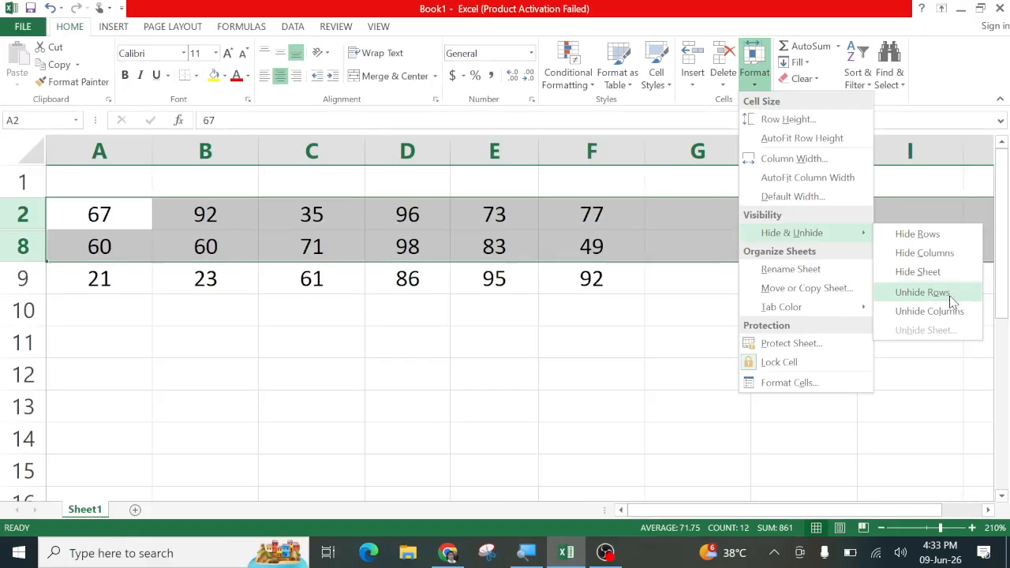
left_click(952, 302)
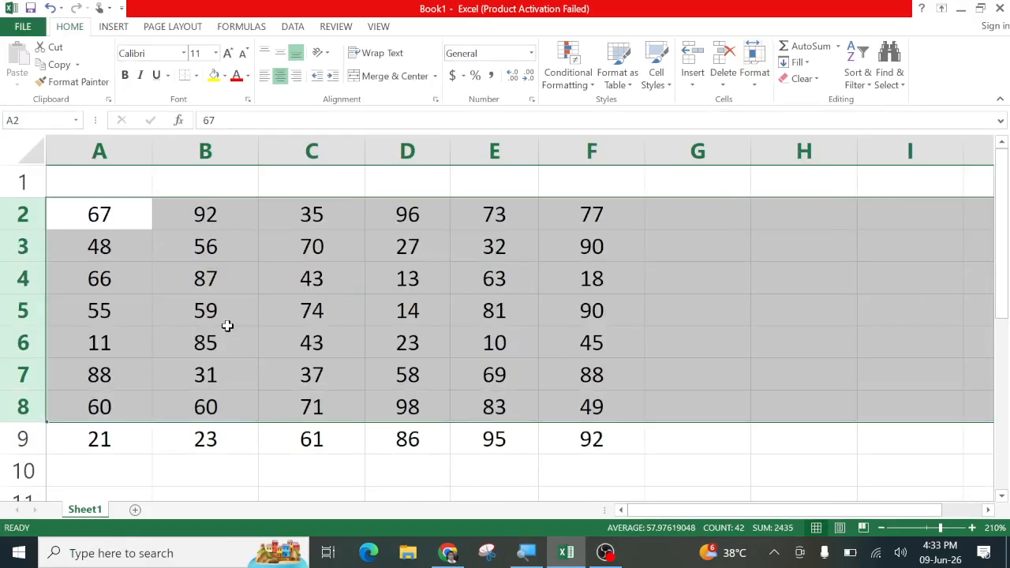
left_click(279, 320)
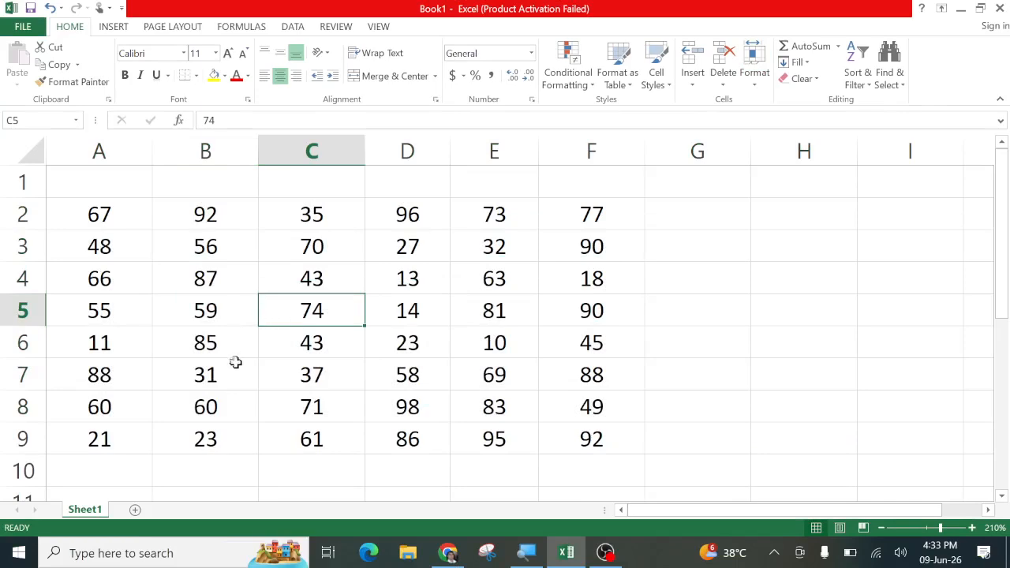
left_click(226, 331)
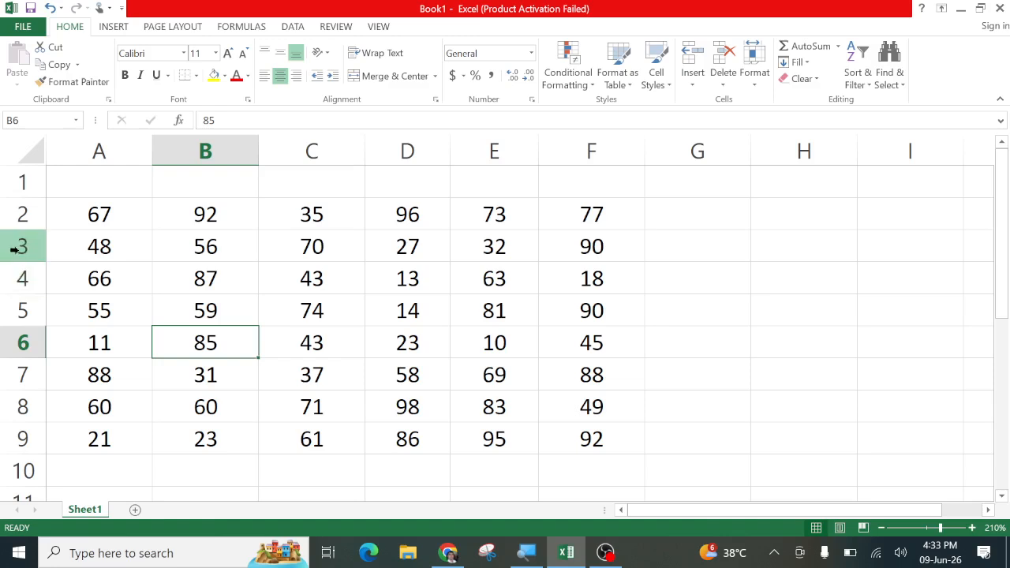
left_click_drag(16, 249, 17, 374)
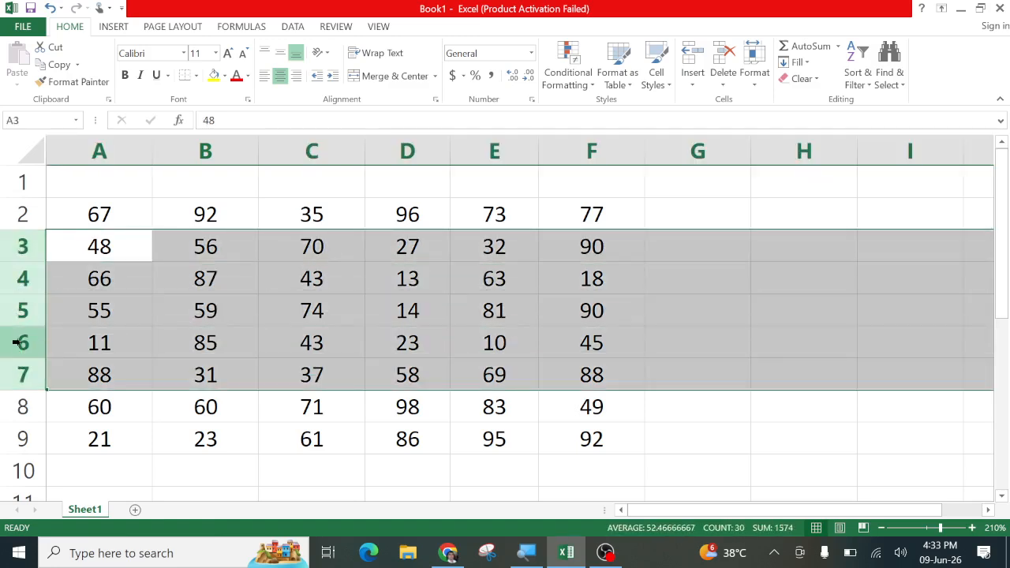
right_click(18, 341)
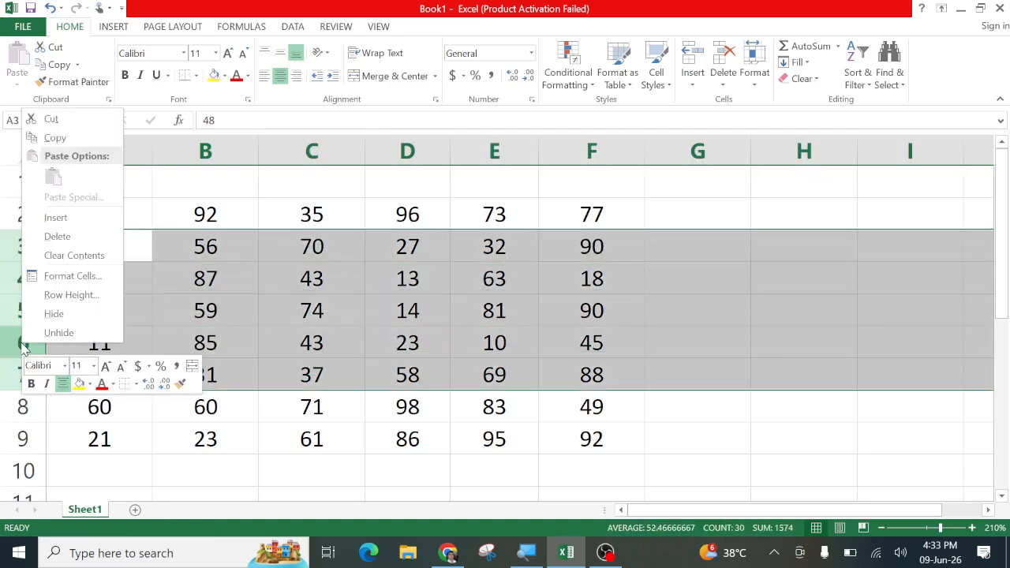
left_click(50, 314)
left_click(137, 298)
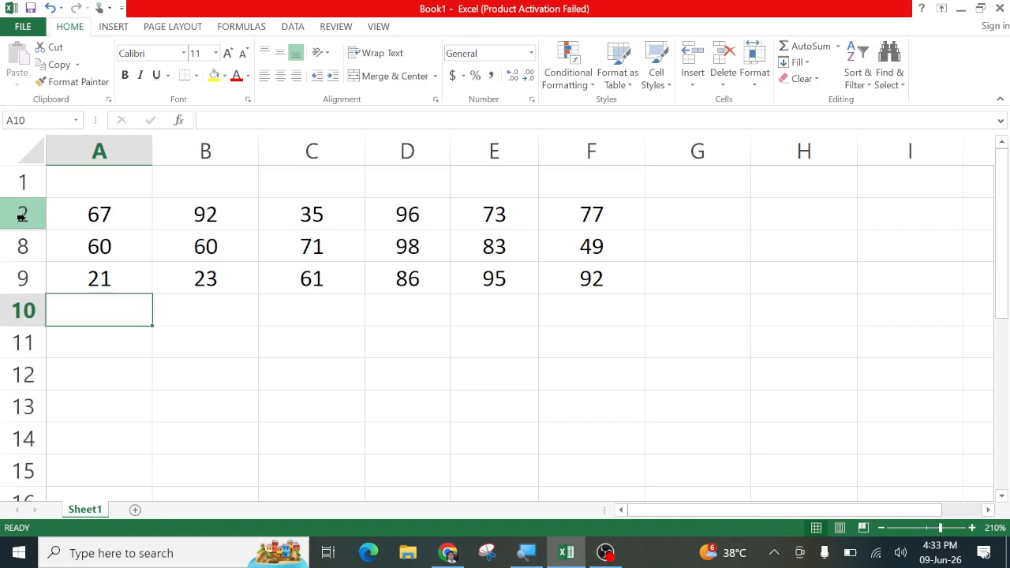
left_click_drag(22, 217, 24, 260)
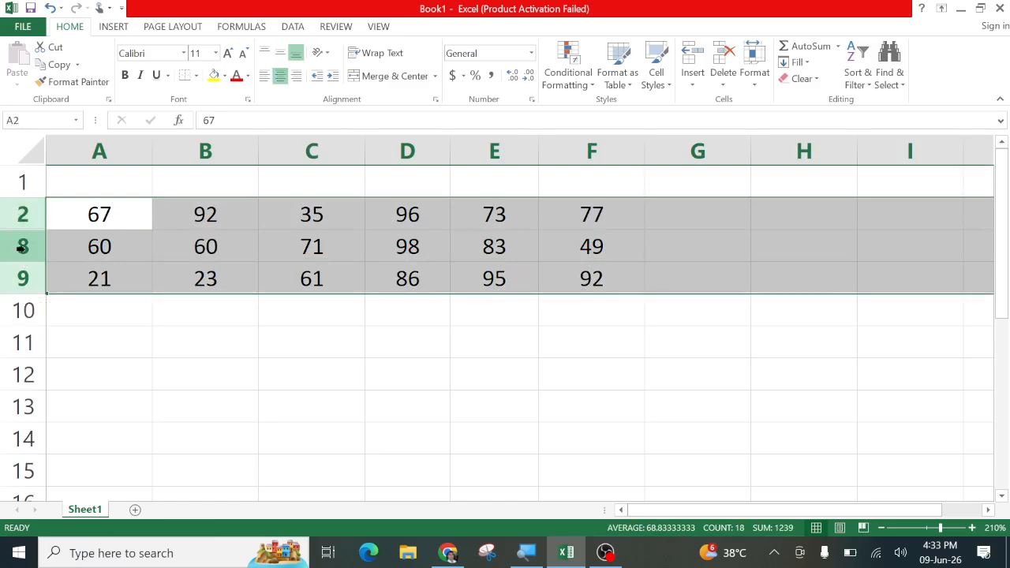
left_click(139, 256)
left_click_drag(20, 180, 17, 341)
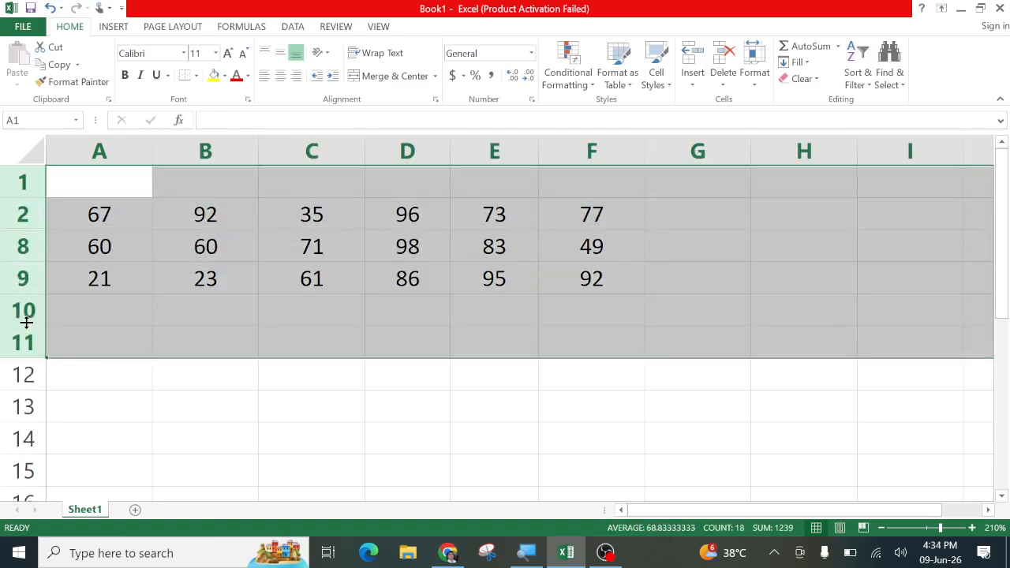
right_click(21, 250)
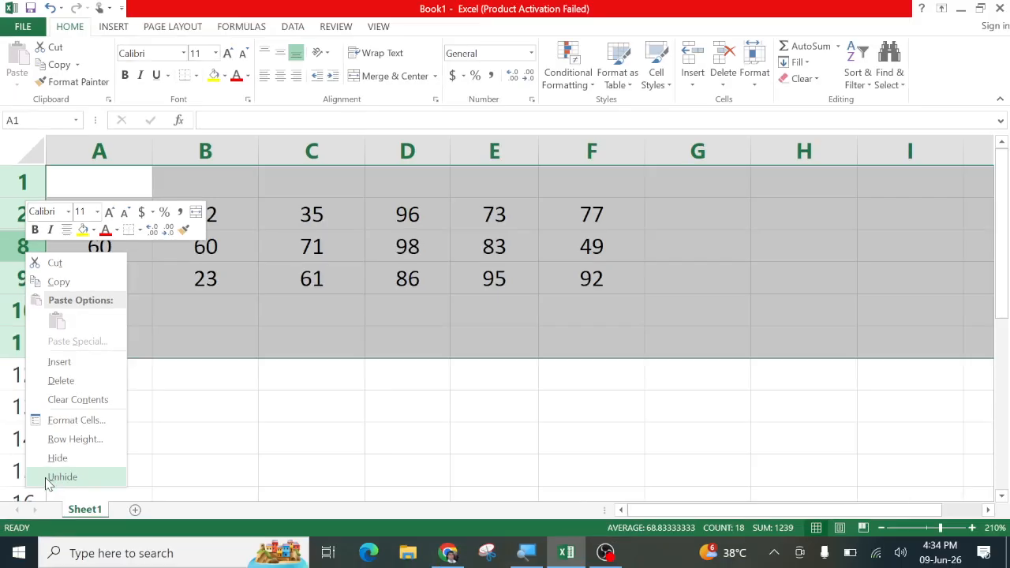
left_click(46, 478)
left_click(320, 374)
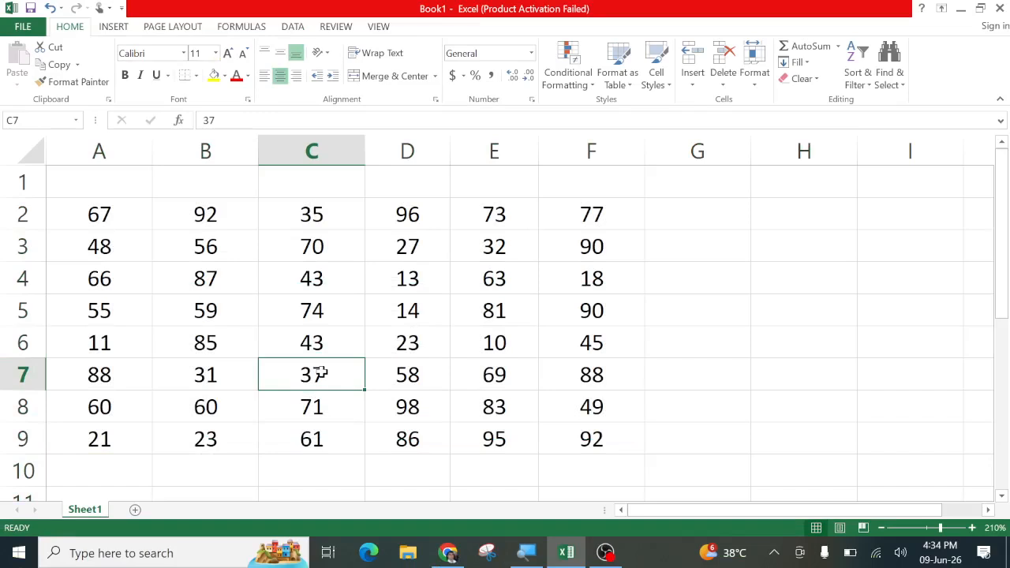
Hide column C through Home > Format > Hide & Unhide
left_click(344, 347)
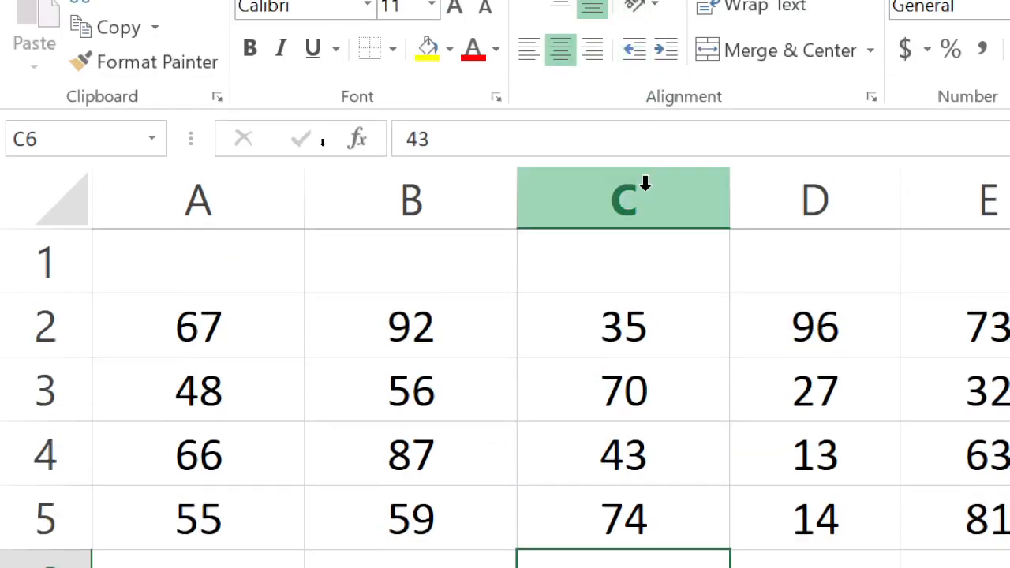
left_click(495, 167)
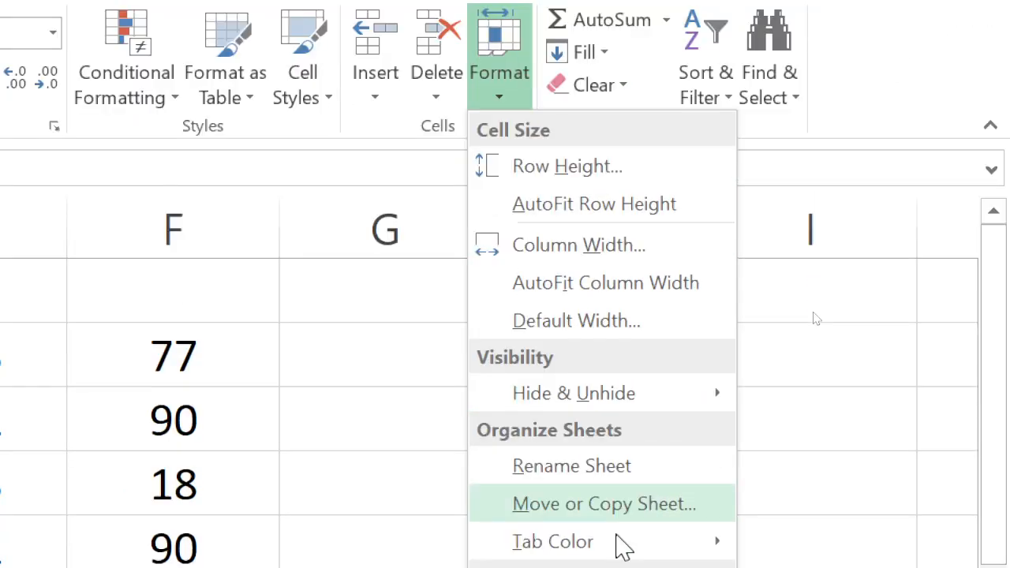
mouse_move(670, 474)
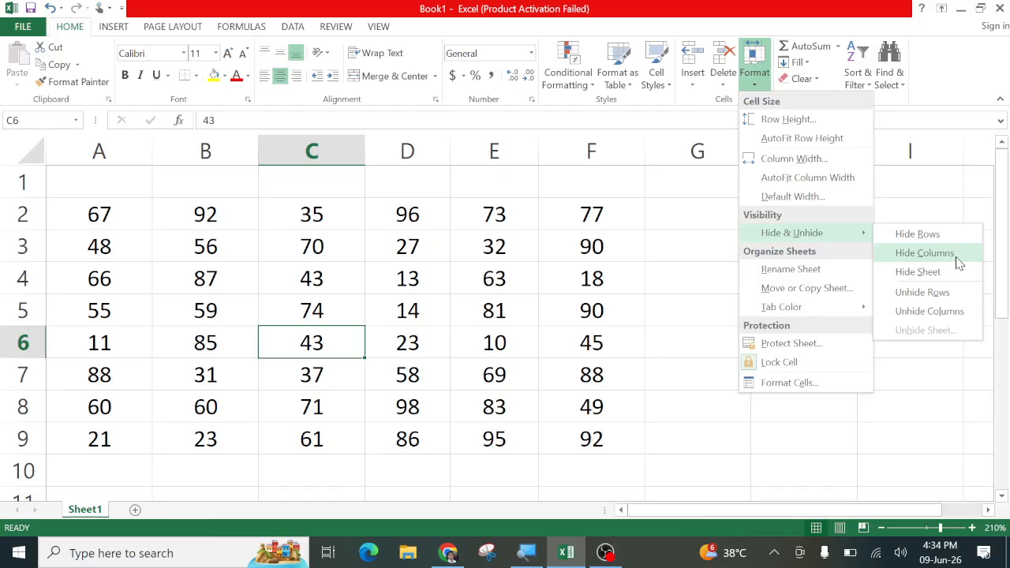
left_click(956, 255)
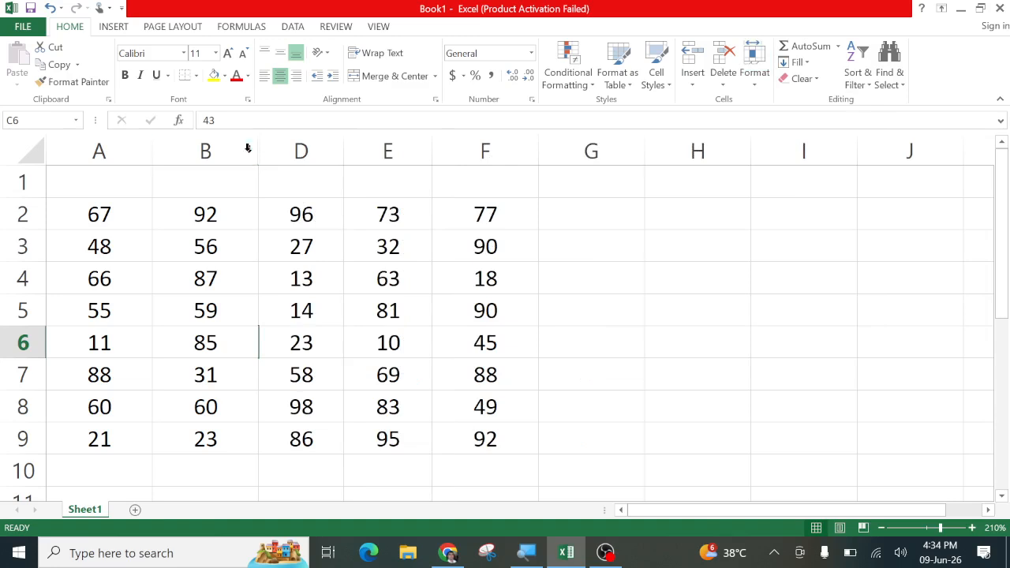
Hide columns D and F using their column-header context menus
left_click(300, 150)
right_click(302, 151)
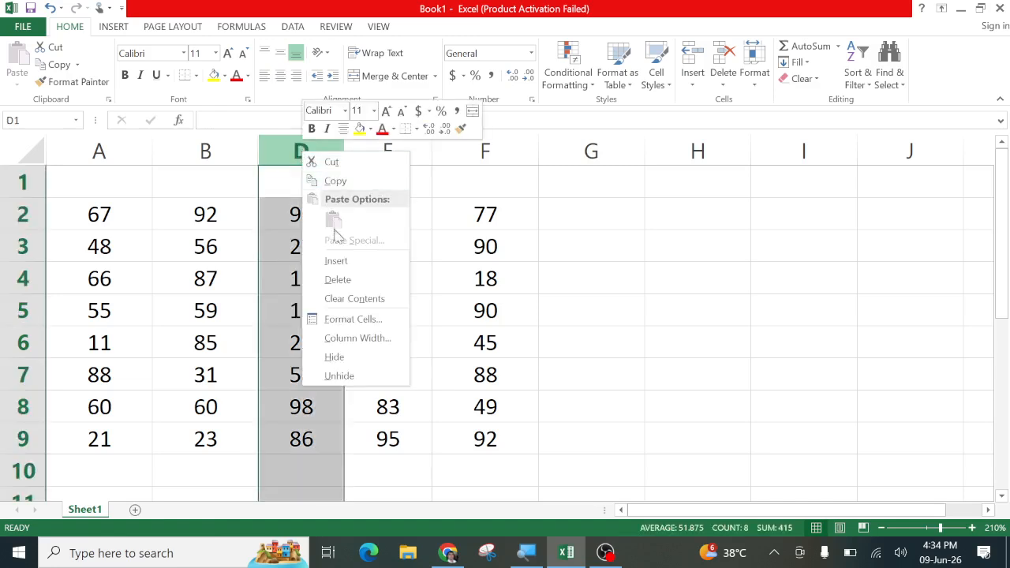
left_click(336, 357)
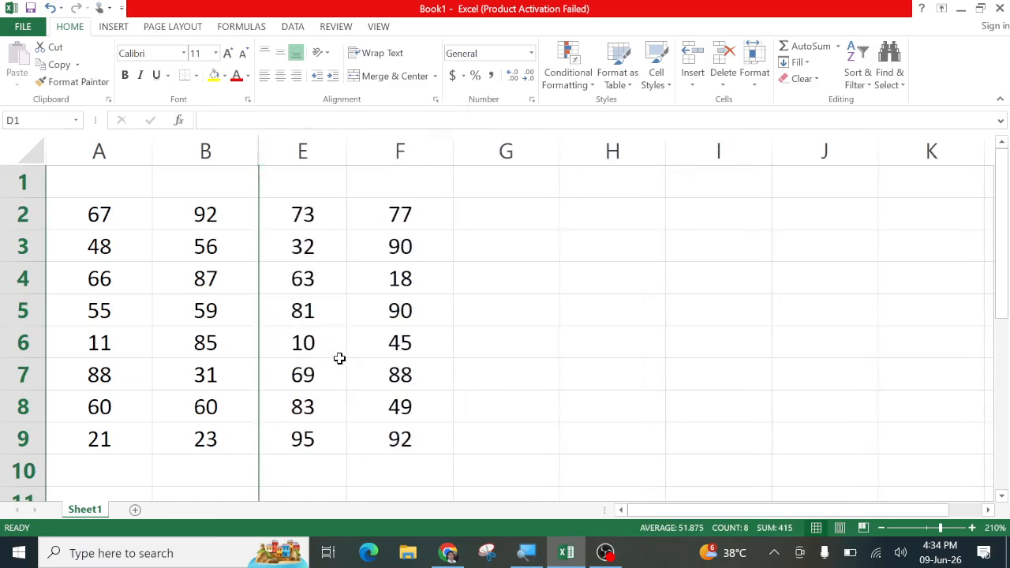
left_click(412, 148)
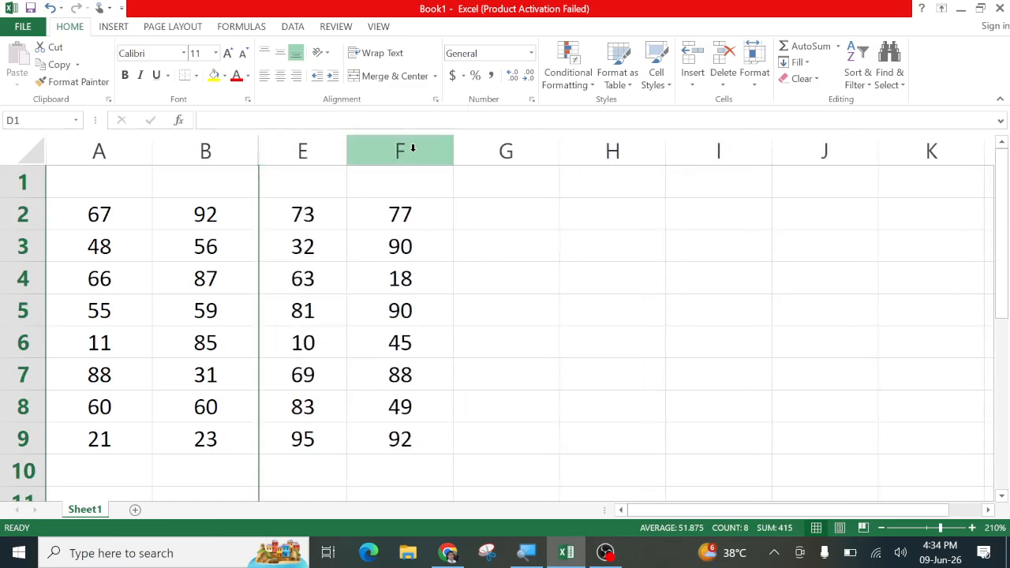
right_click(412, 148)
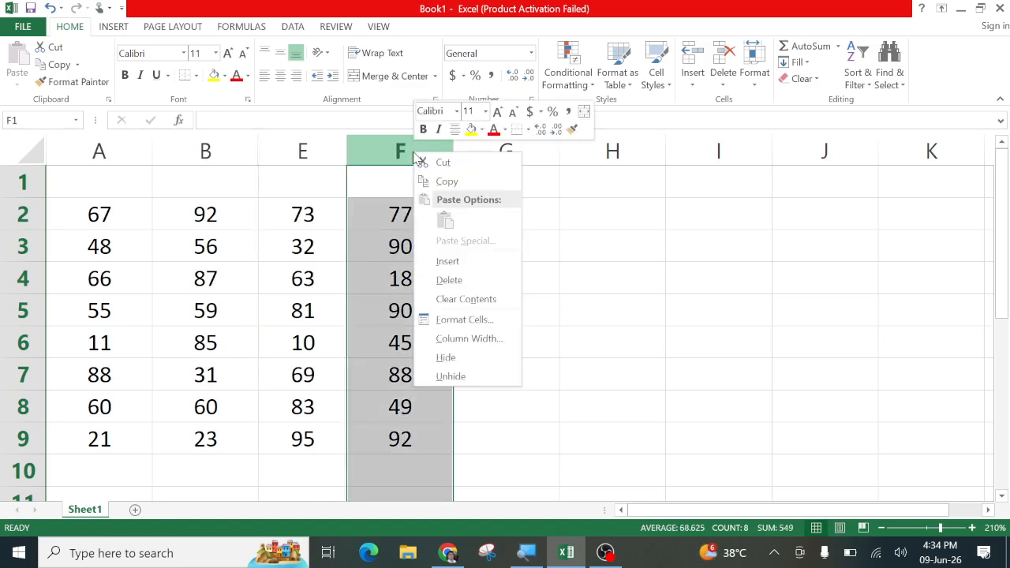
left_click(446, 360)
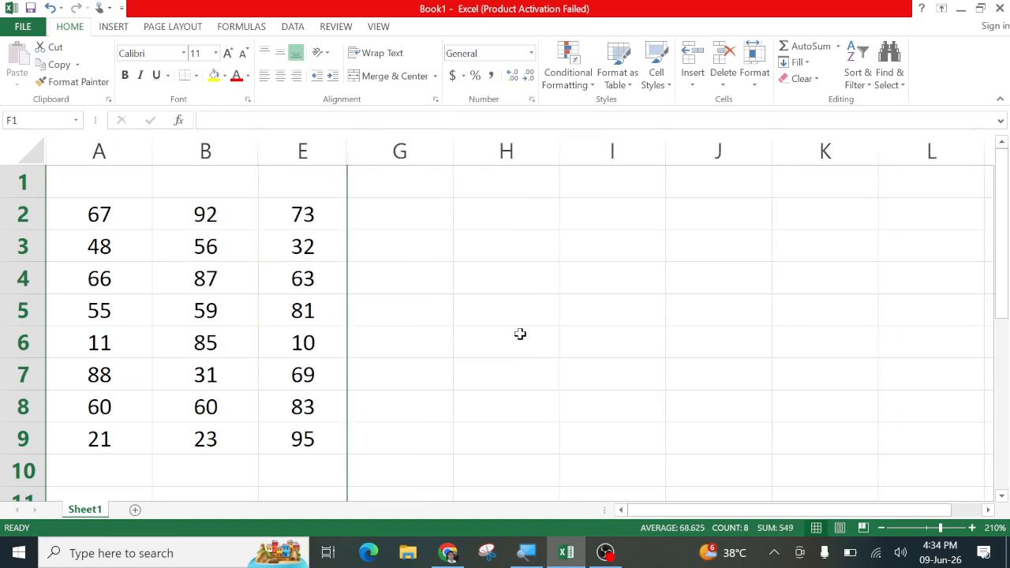
left_click(468, 338)
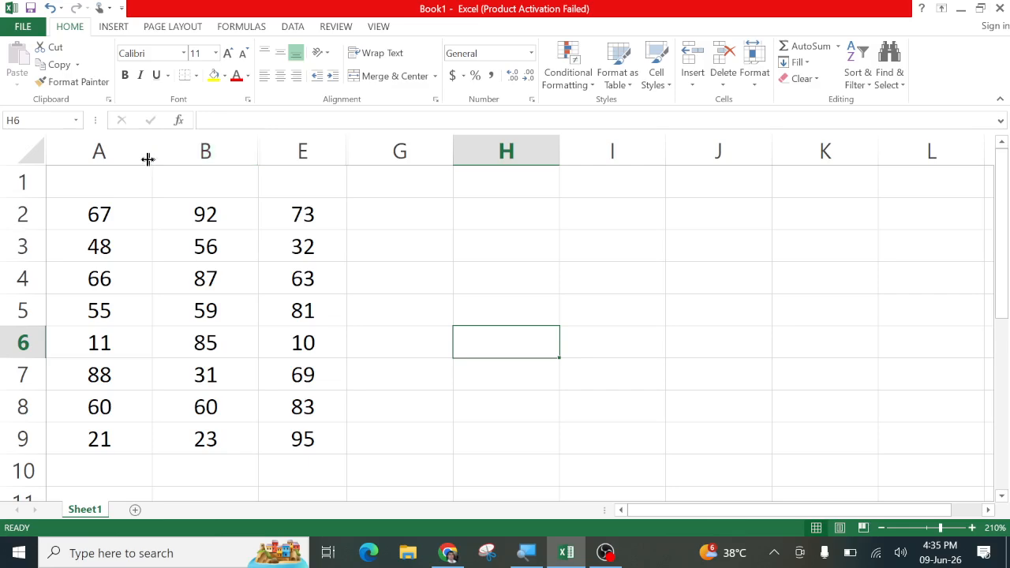
Select columns A:B, then B, then B:E, and clear the selection
left_click_drag(99, 150, 176, 151)
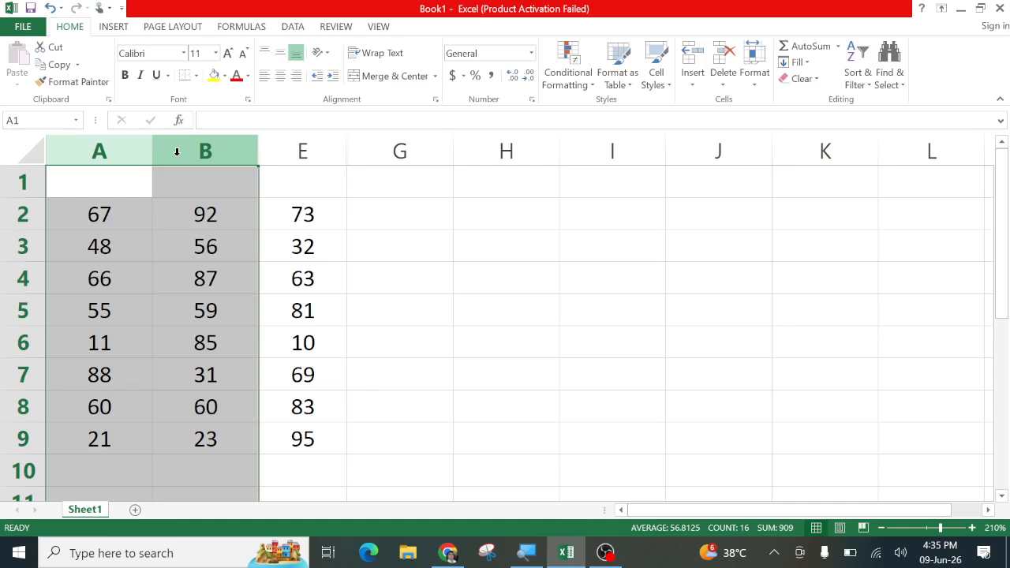
left_click(227, 150)
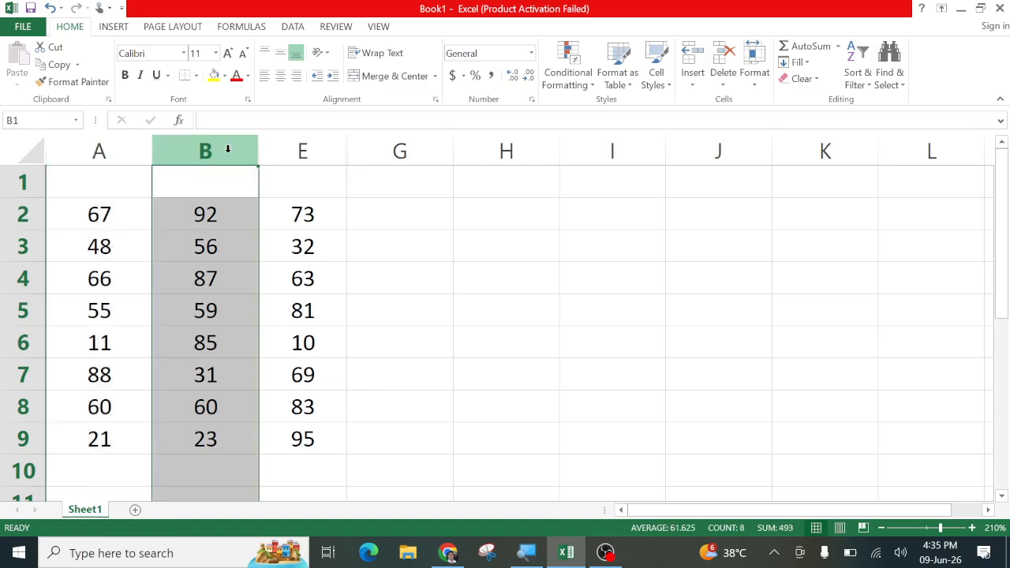
left_click_drag(226, 148, 263, 150)
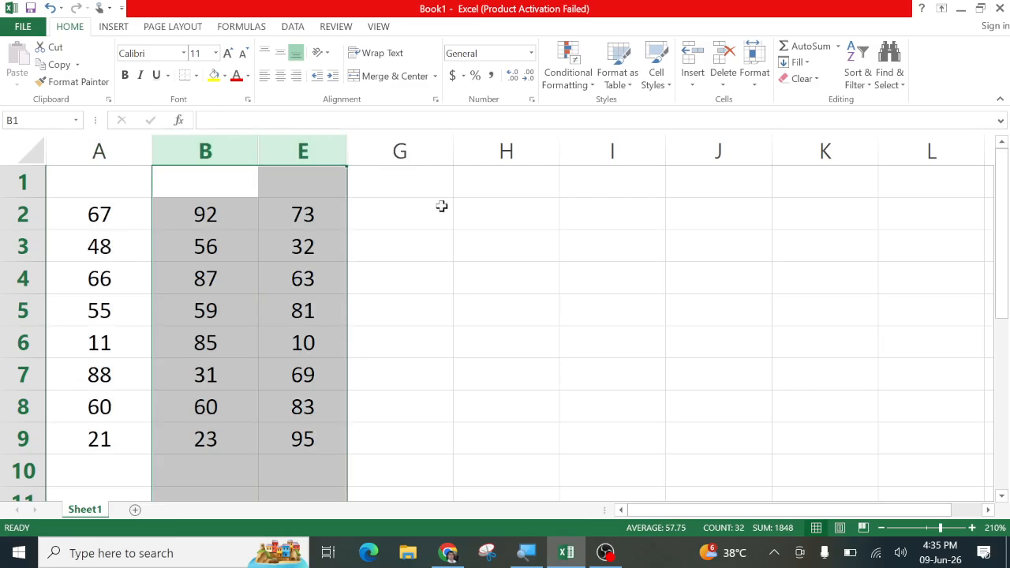
left_click(439, 209)
Enter vbvcbvc in G4, bvcb in H4 and bvcbvcb in I4
left_click(415, 270)
type("vbvcbvc")
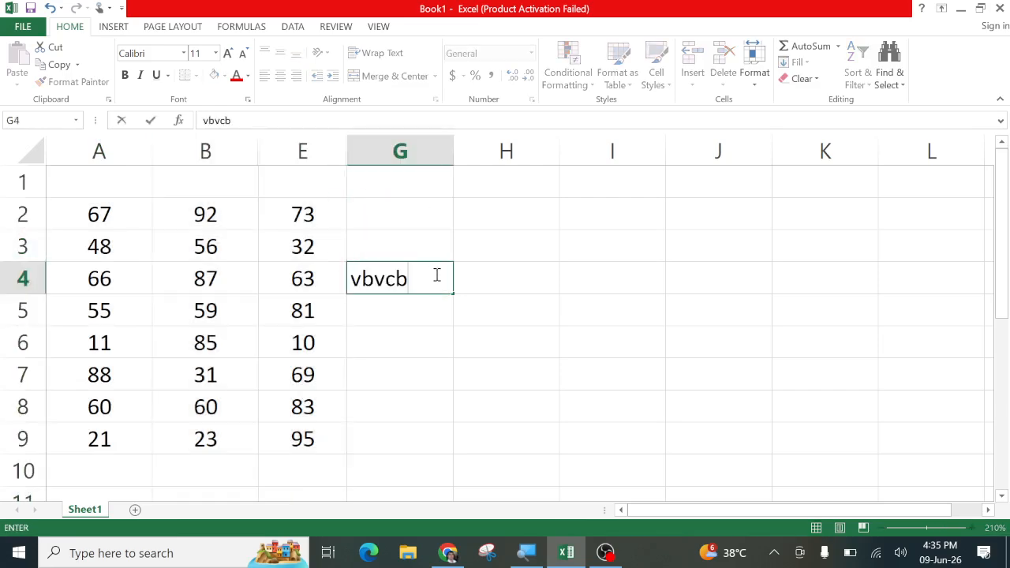
left_click(511, 284)
type("bvcb")
left_click(611, 287)
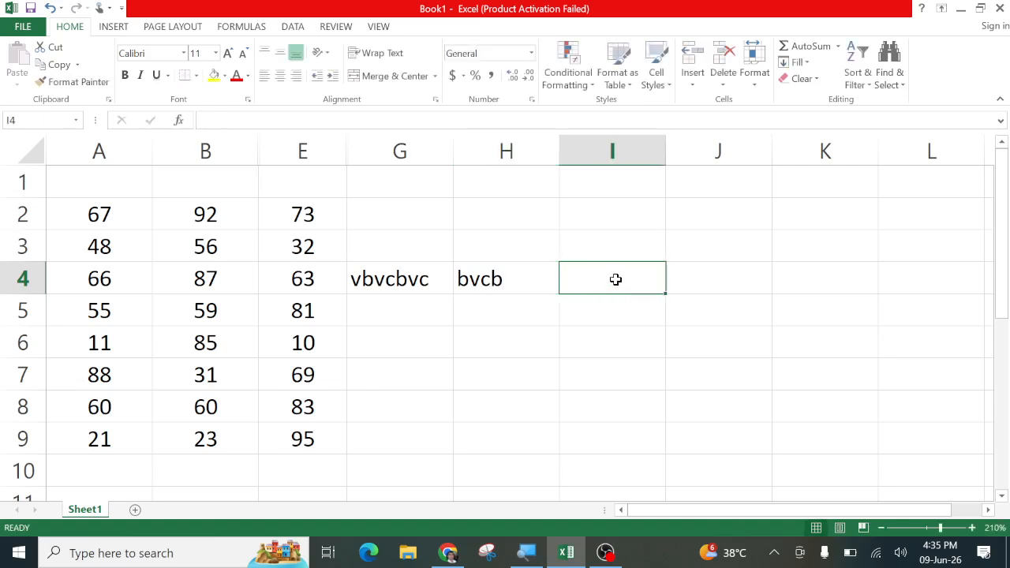
type("bvcbvcb")
left_click(755, 287)
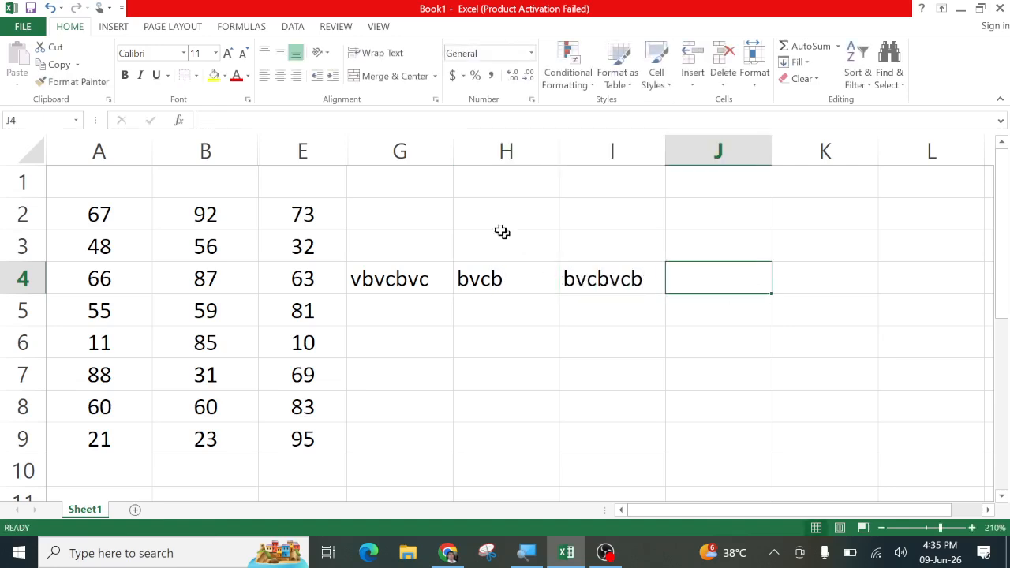
left_click_drag(427, 150, 501, 156)
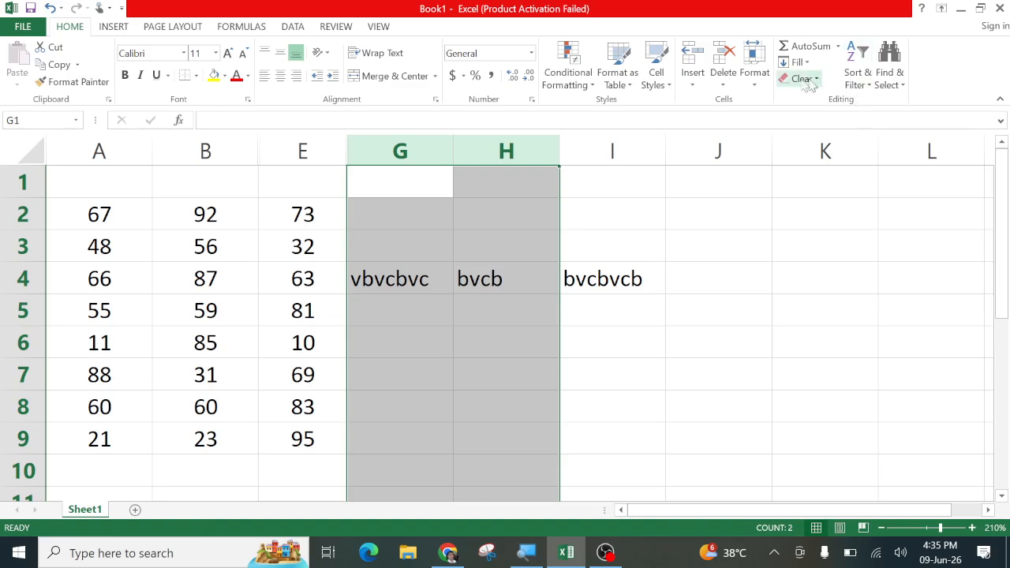
Hide the selected columns G and H so column I with bvcbvcb follows column E
left_click(756, 78)
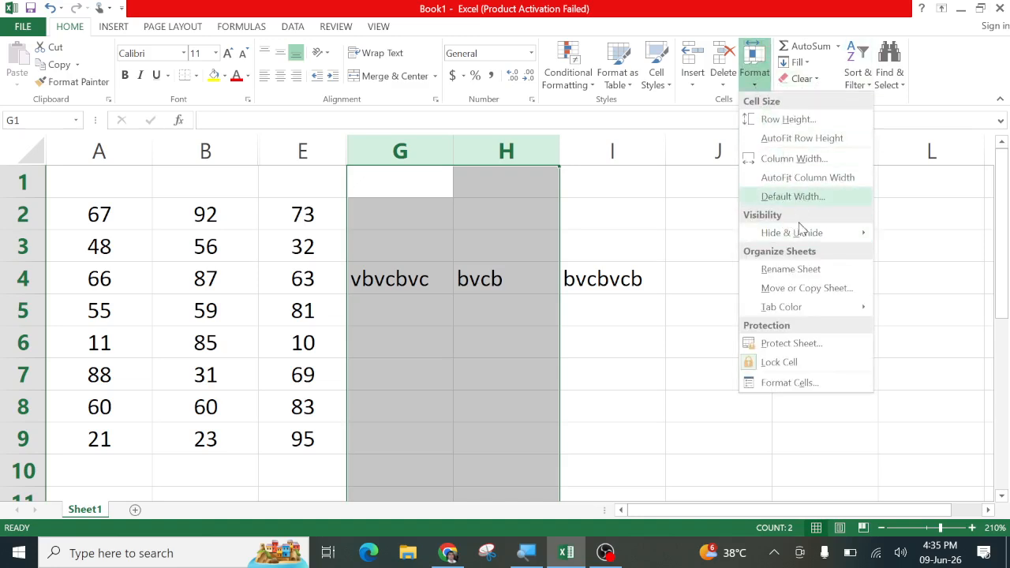
mouse_move(799, 232)
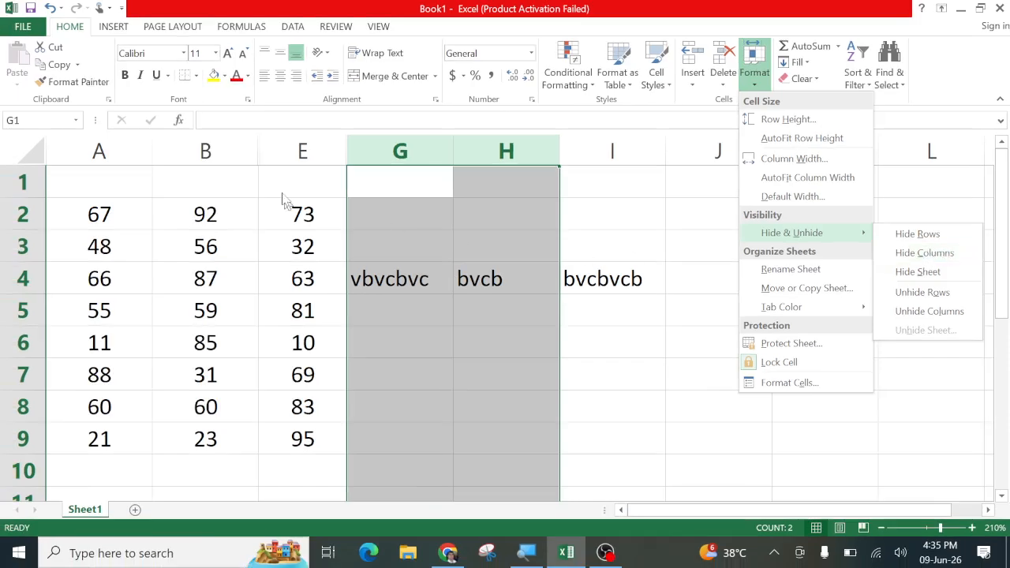
right_click(385, 152)
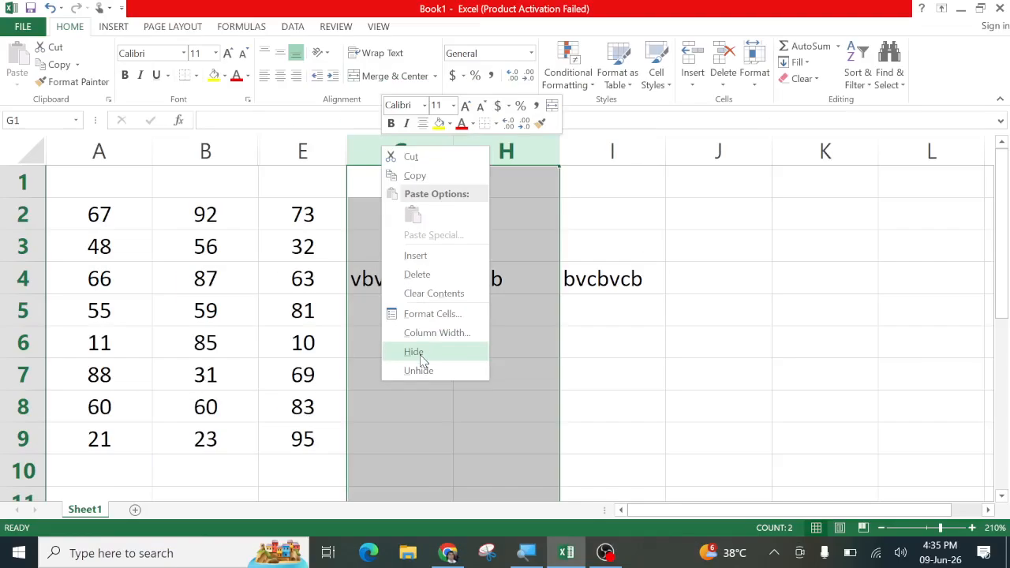
left_click(414, 352)
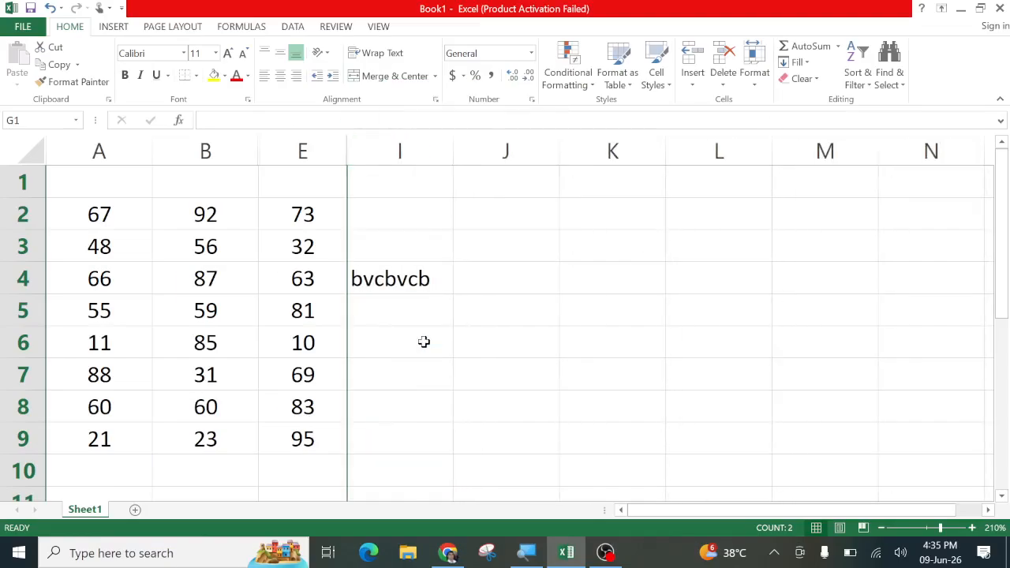
left_click(398, 342)
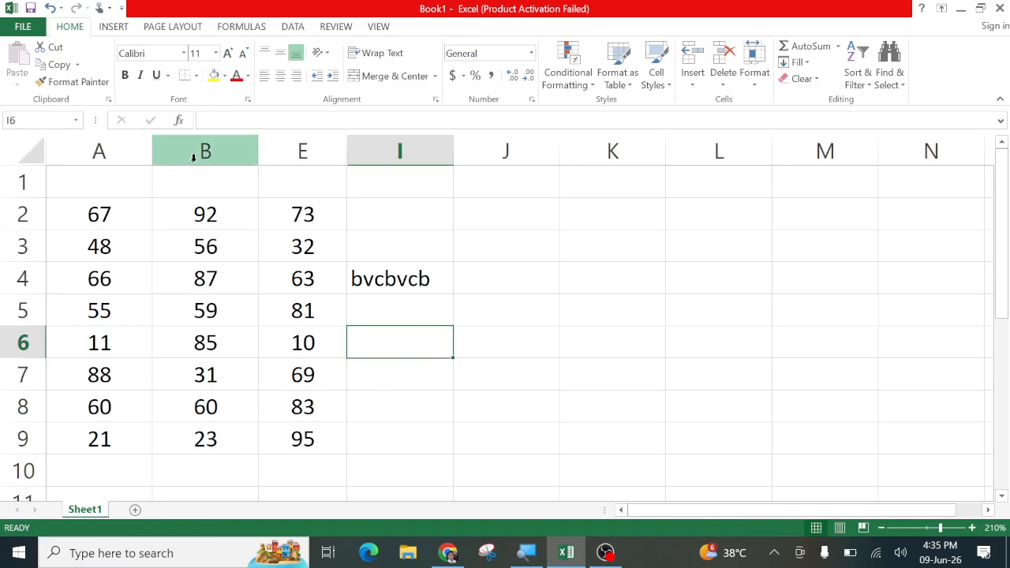
Select columns B to E around the hidden ones and unhide columns C and D
left_click(129, 148)
left_click(226, 148)
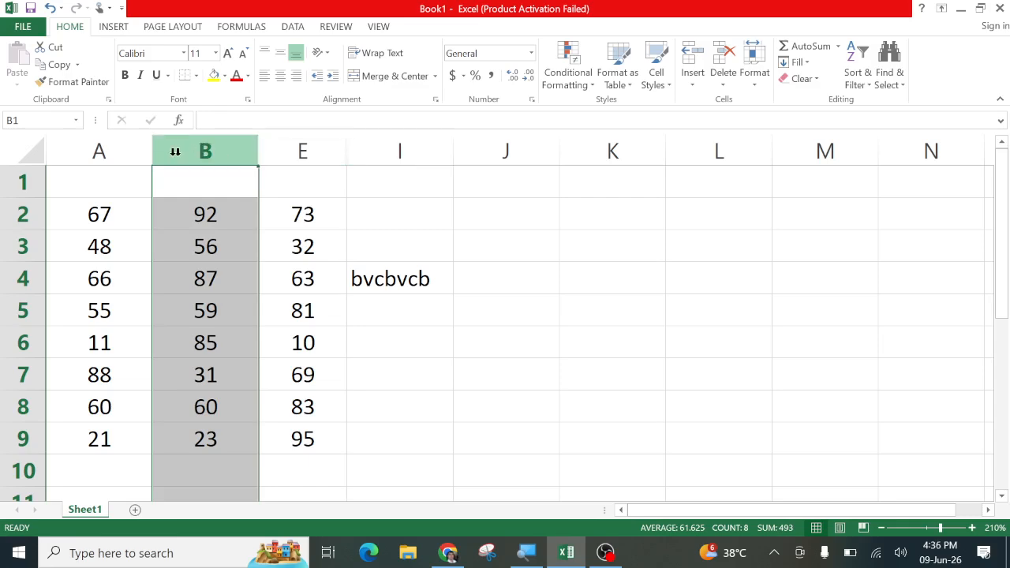
left_click_drag(112, 147, 639, 144)
left_click(487, 266)
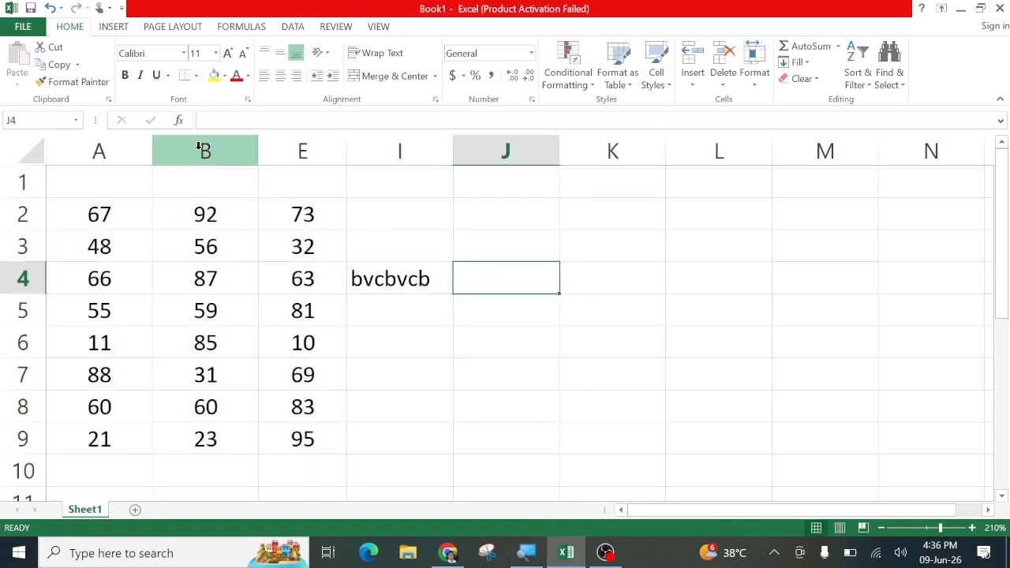
left_click_drag(200, 148, 277, 147)
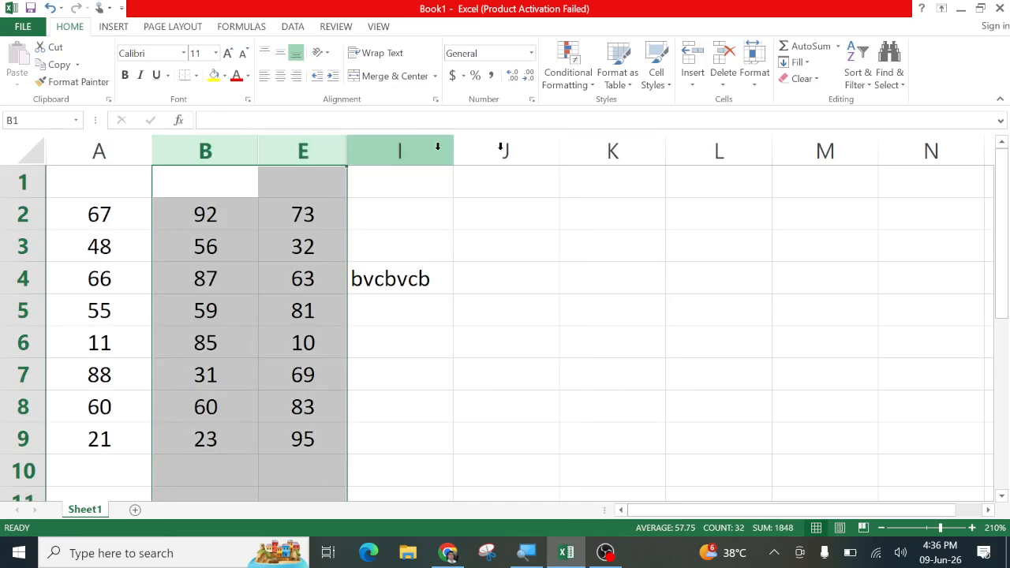
left_click(753, 79)
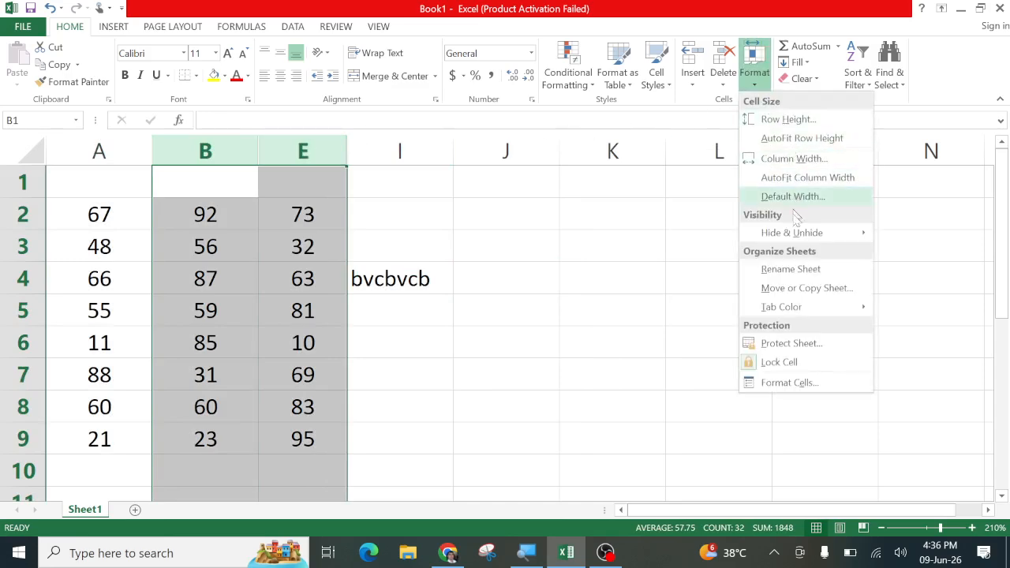
mouse_move(801, 240)
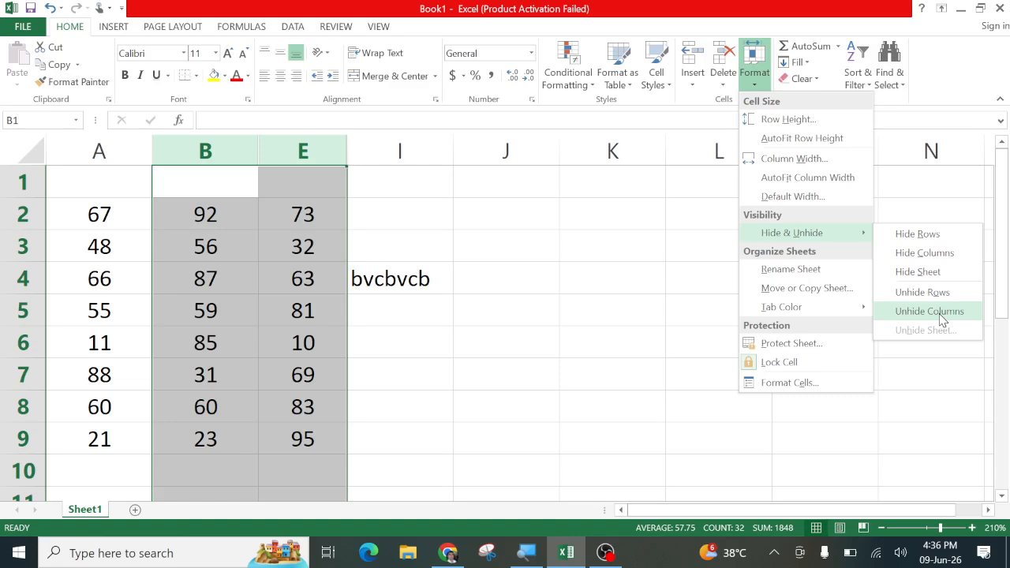
left_click(210, 152)
right_click(211, 153)
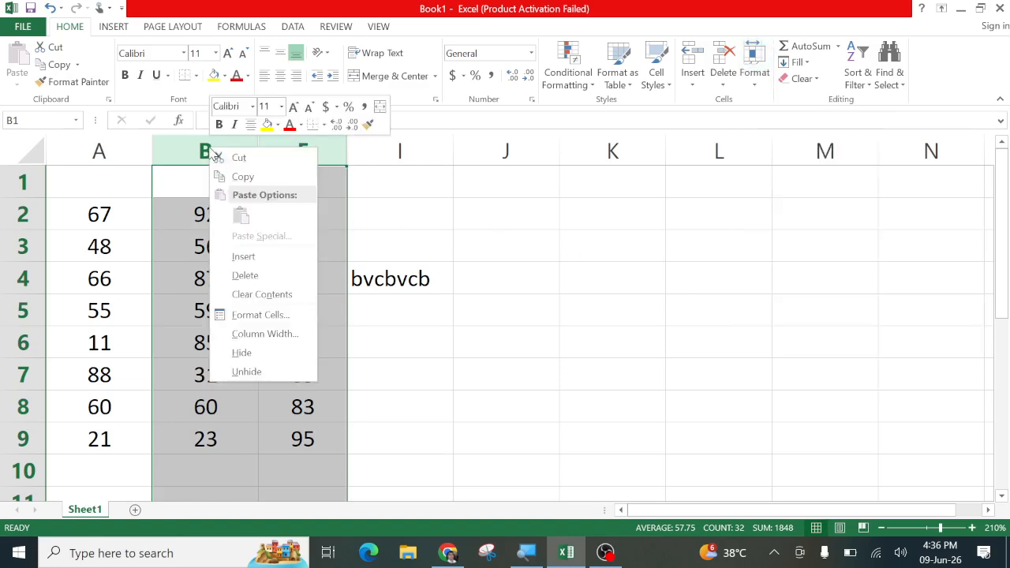
left_click(246, 372)
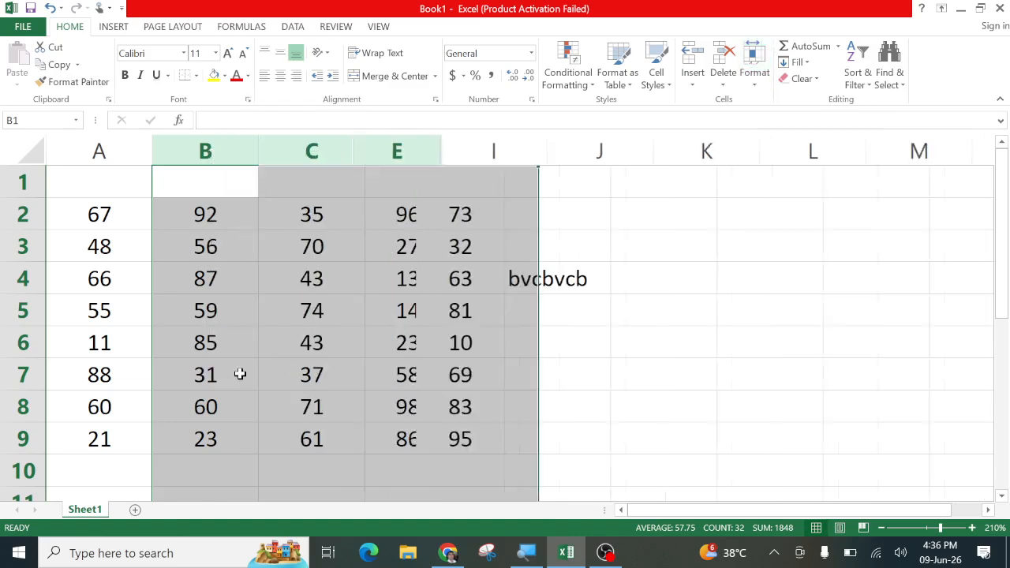
left_click(417, 356)
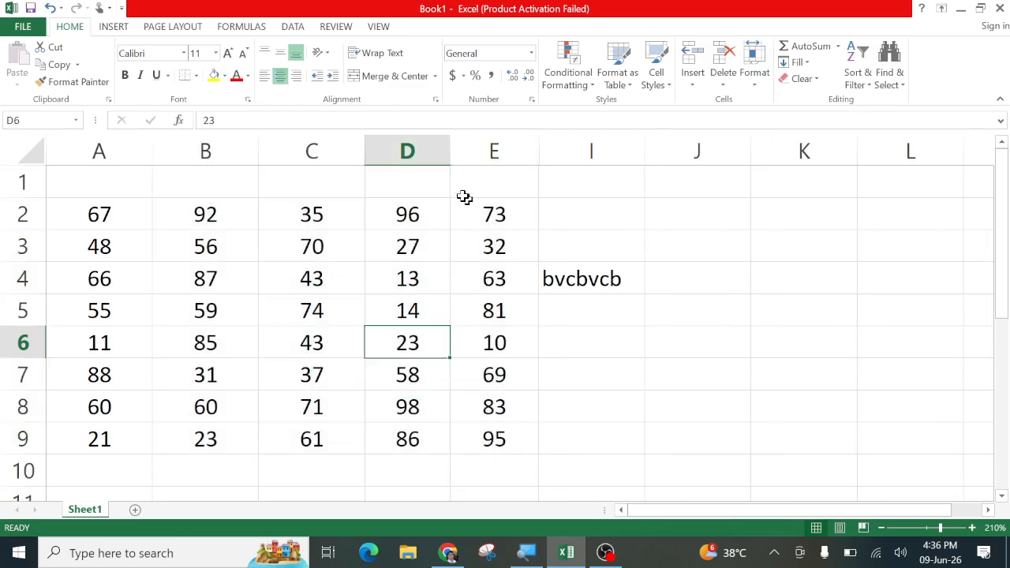
Select columns D to K, unhide columns F, G and H, and check C5's value
left_click_drag(405, 150, 800, 151)
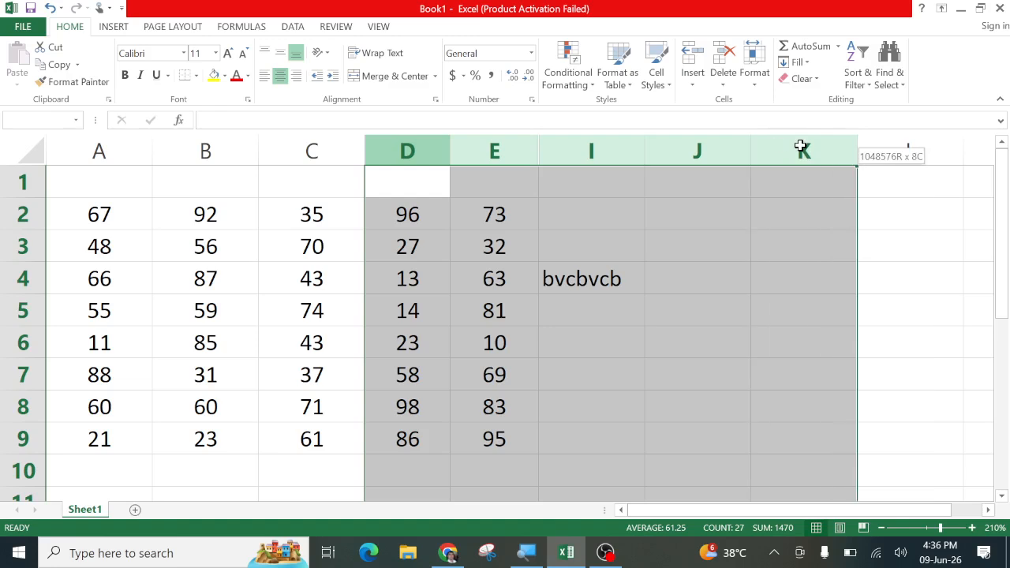
right_click(801, 150)
left_click(838, 370)
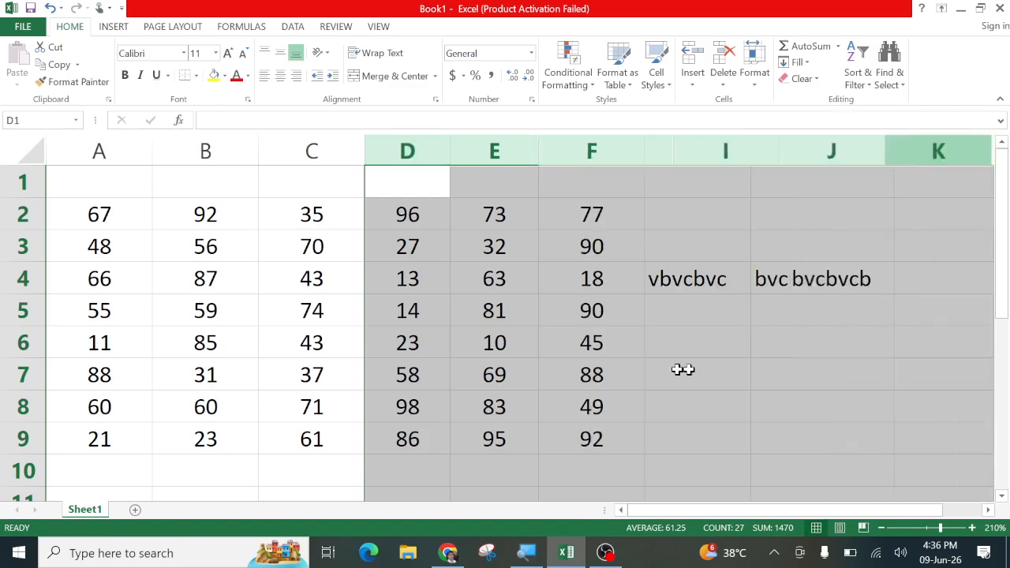
left_click(478, 363)
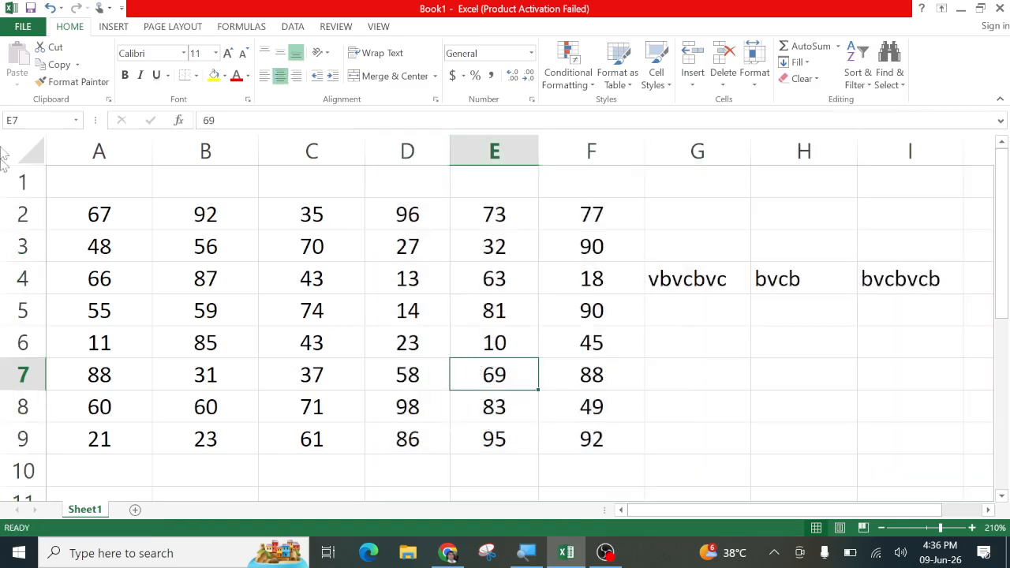
left_click(330, 317)
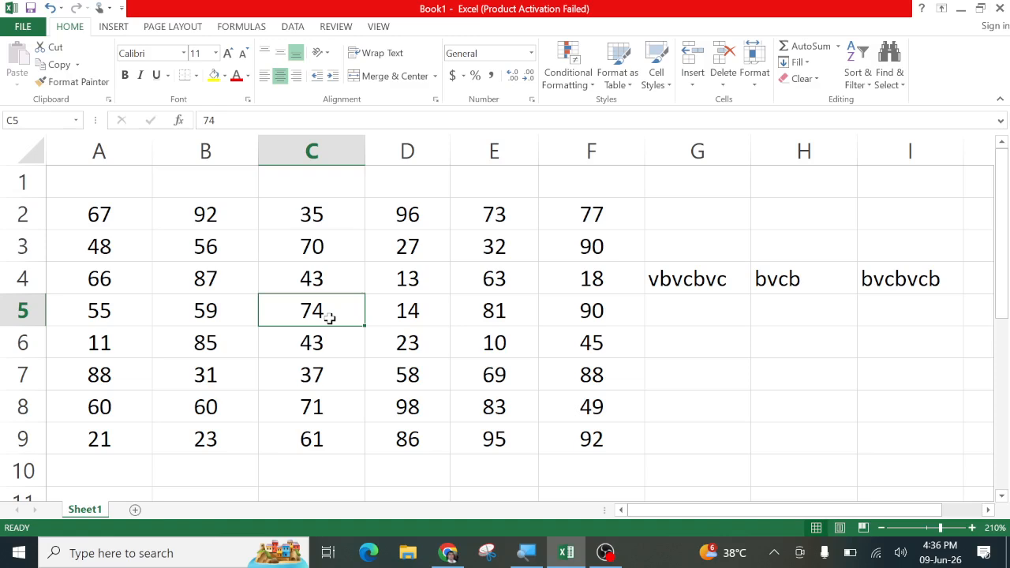
left_click(428, 310)
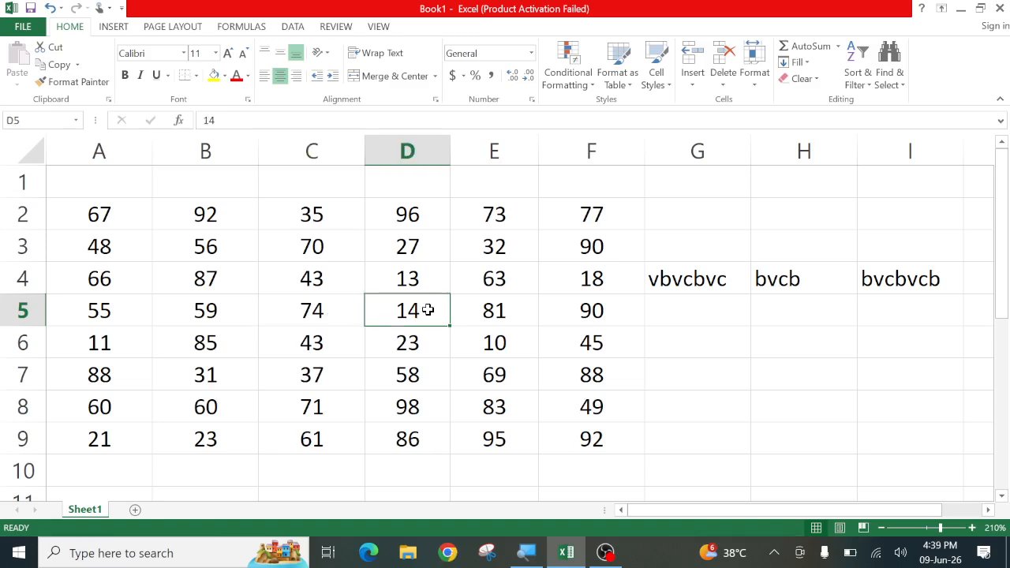
left_click(503, 288)
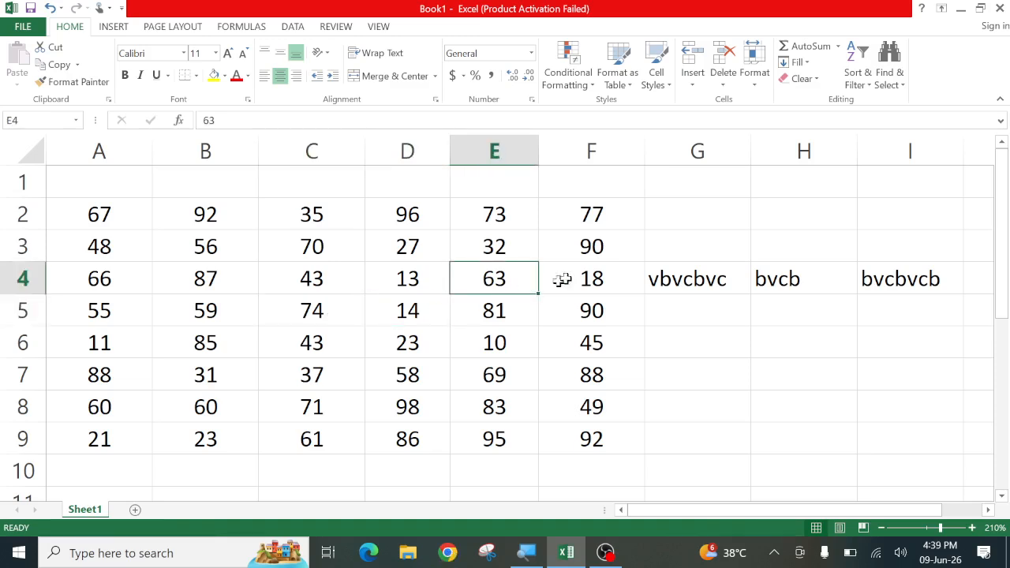
left_click(753, 79)
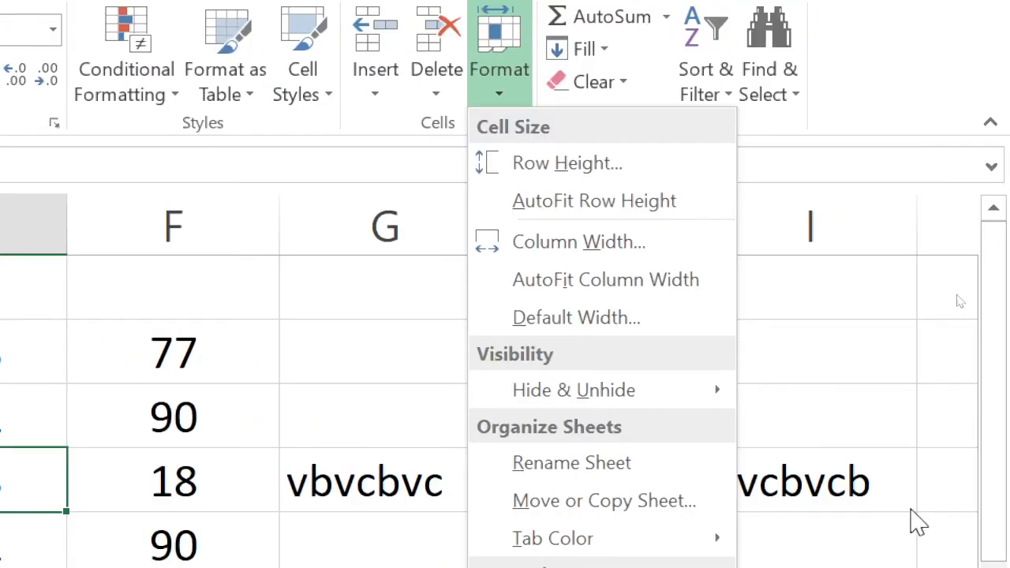
mouse_move(897, 386)
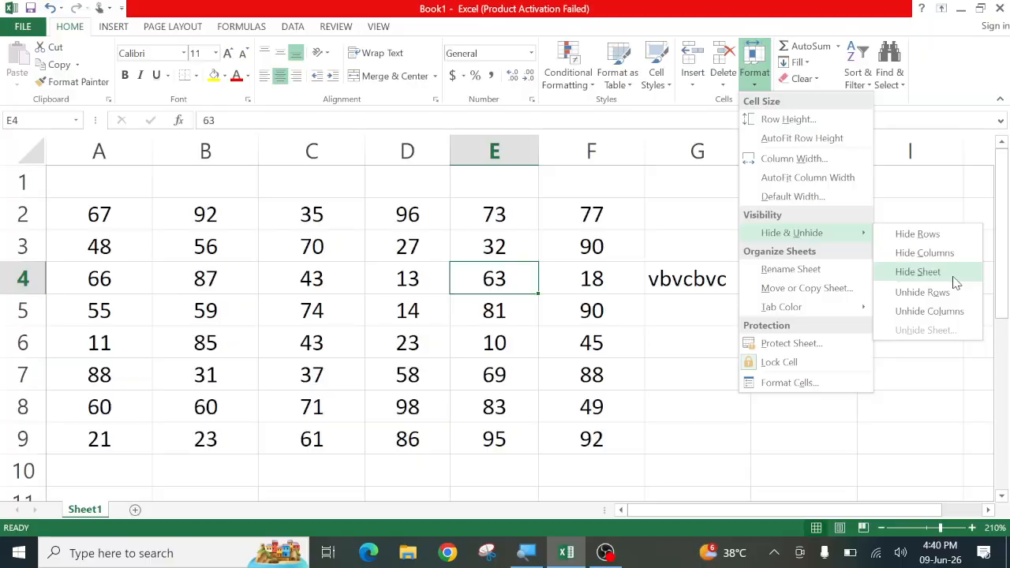
left_click(262, 354)
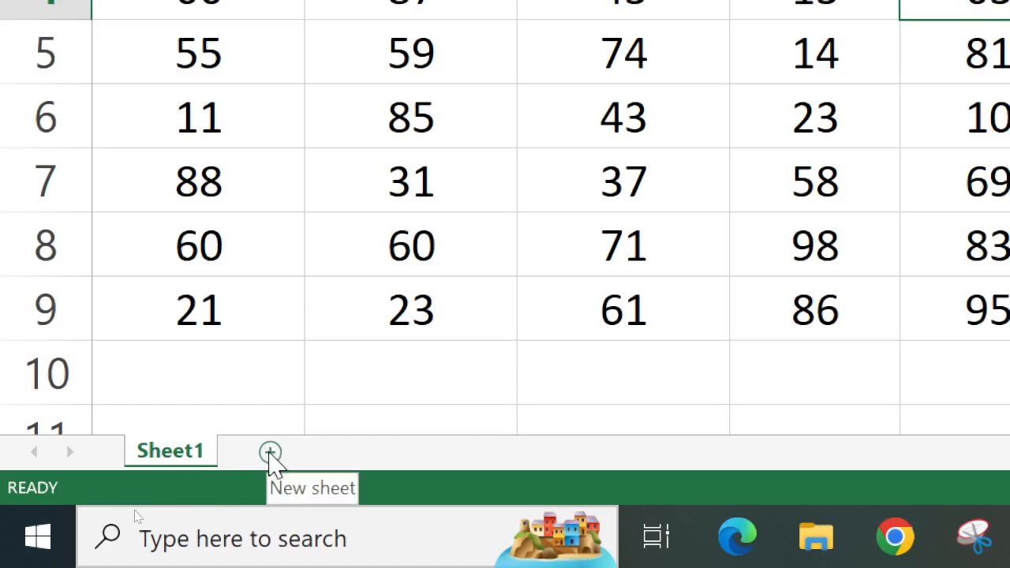
Add four new sheets, Sheet3 to Sheet6, and flip through each of them
left_click(270, 453)
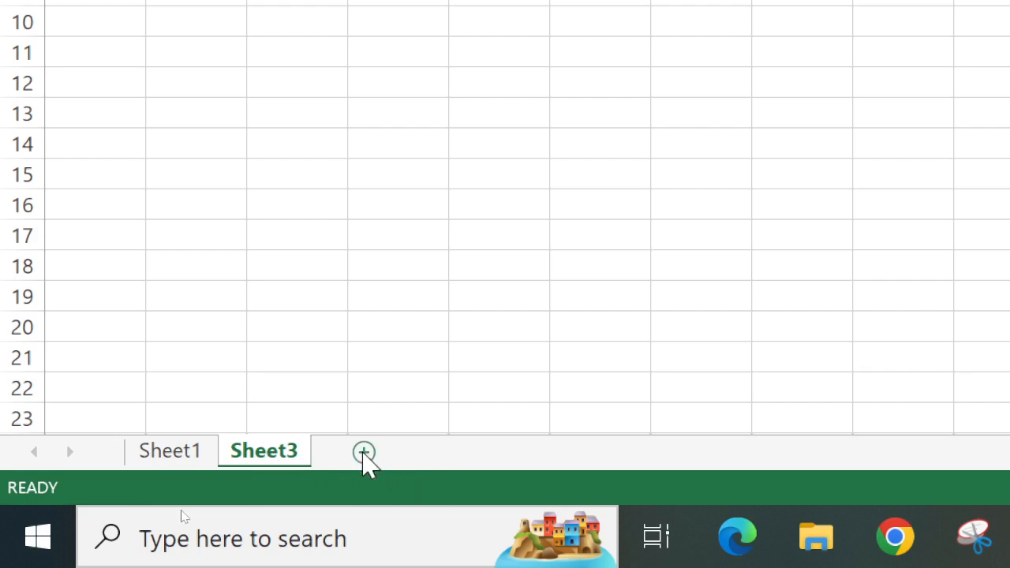
left_click(365, 456)
left_click(458, 455)
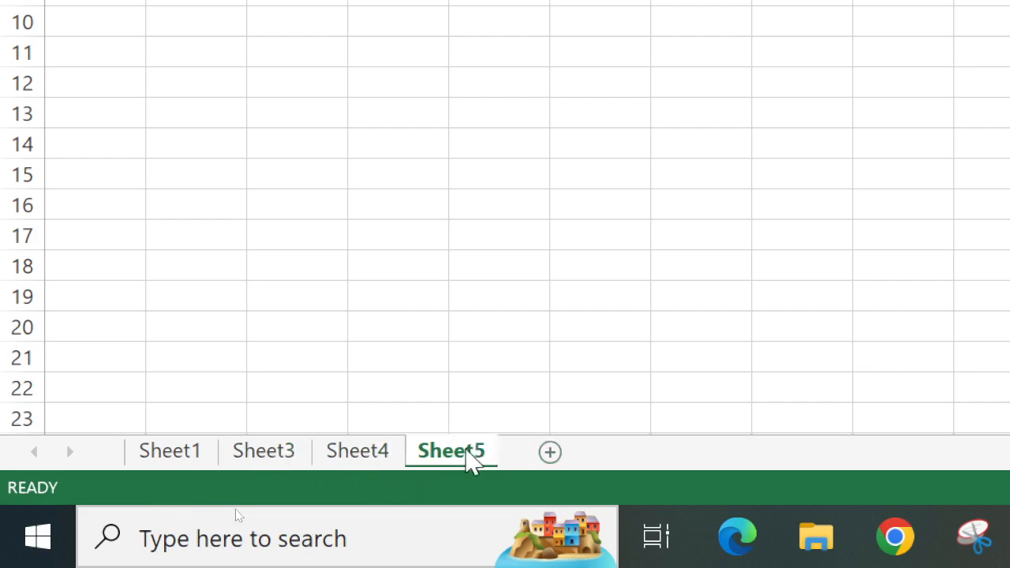
left_click(550, 453)
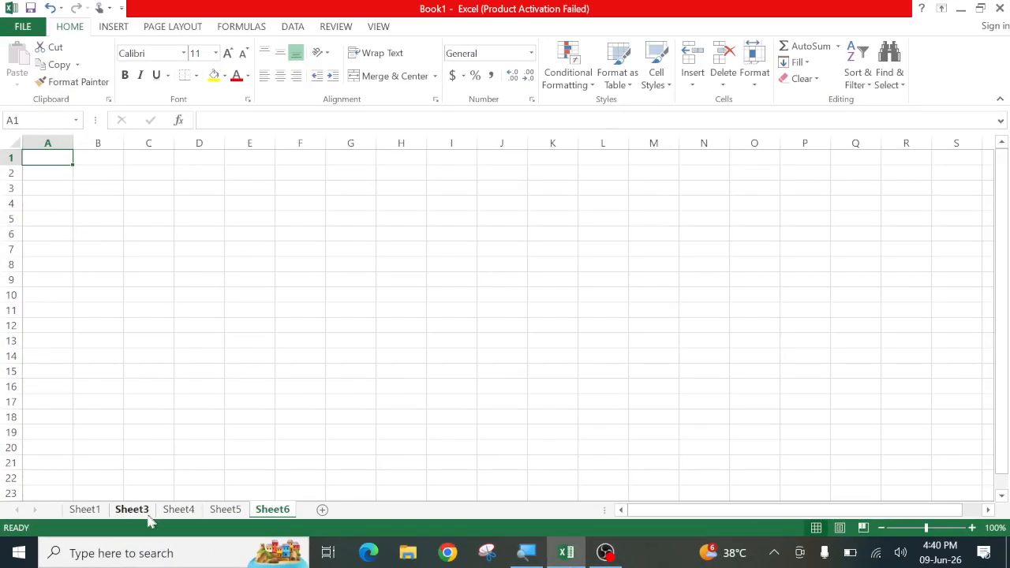
left_click(131, 510)
left_click(178, 510)
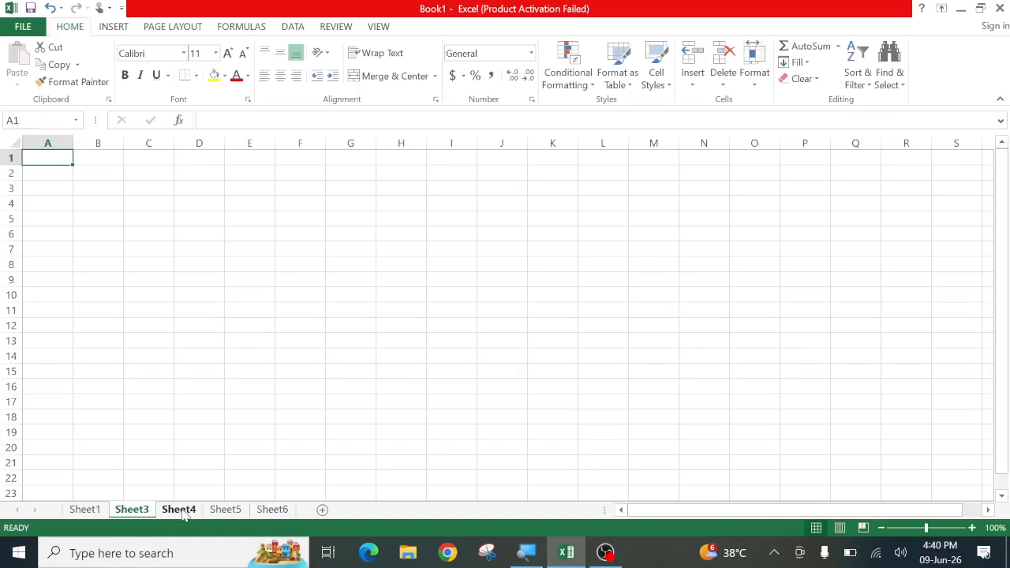
left_click(225, 509)
left_click(268, 510)
left_click(237, 511)
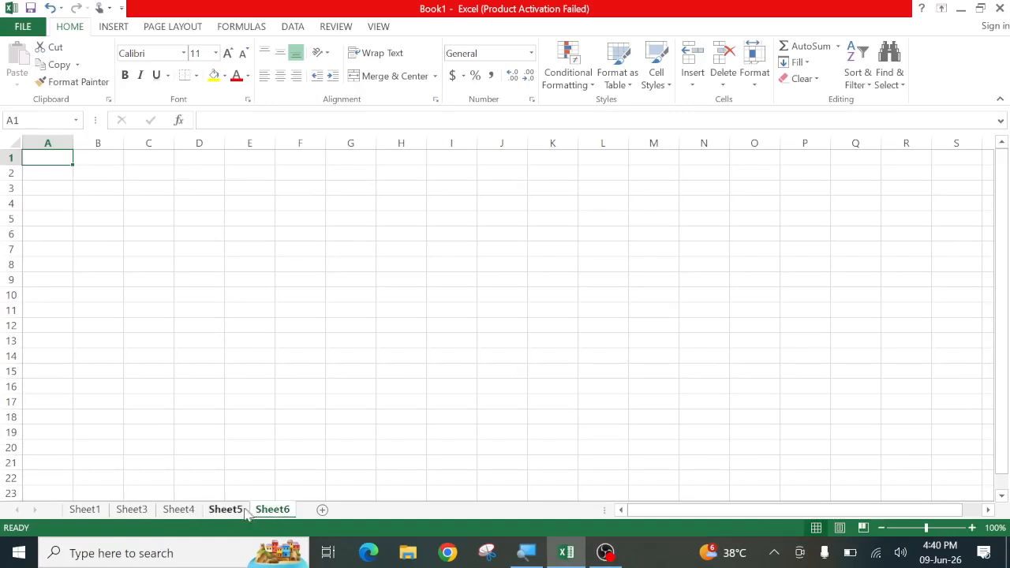
left_click(178, 510)
left_click(133, 509)
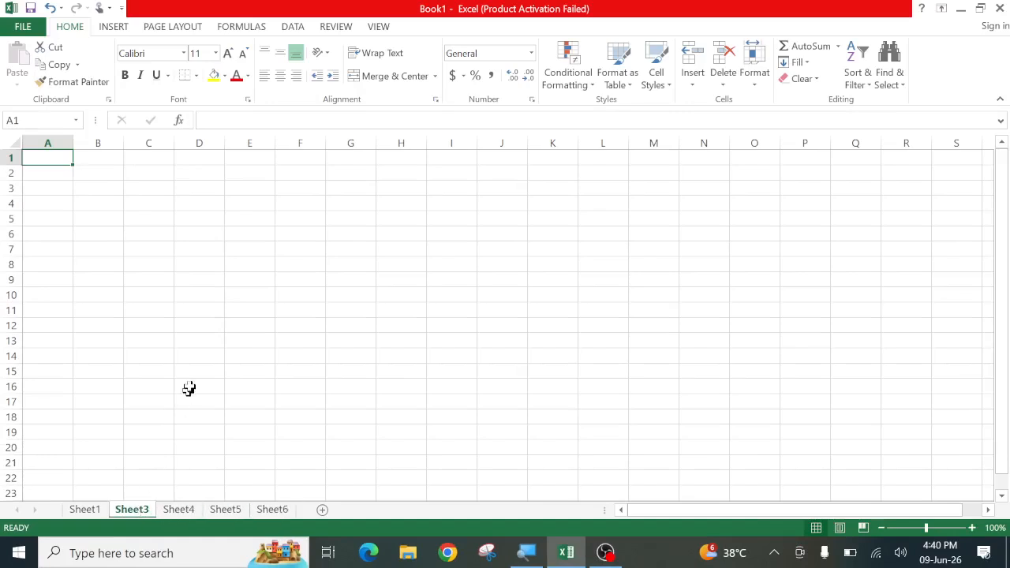
Enter xxcv in D13 and fdsf in G11 on Sheet3, and cvcxv in F13 on Sheet4
left_click(203, 340)
type("xxcv")
left_click(343, 308)
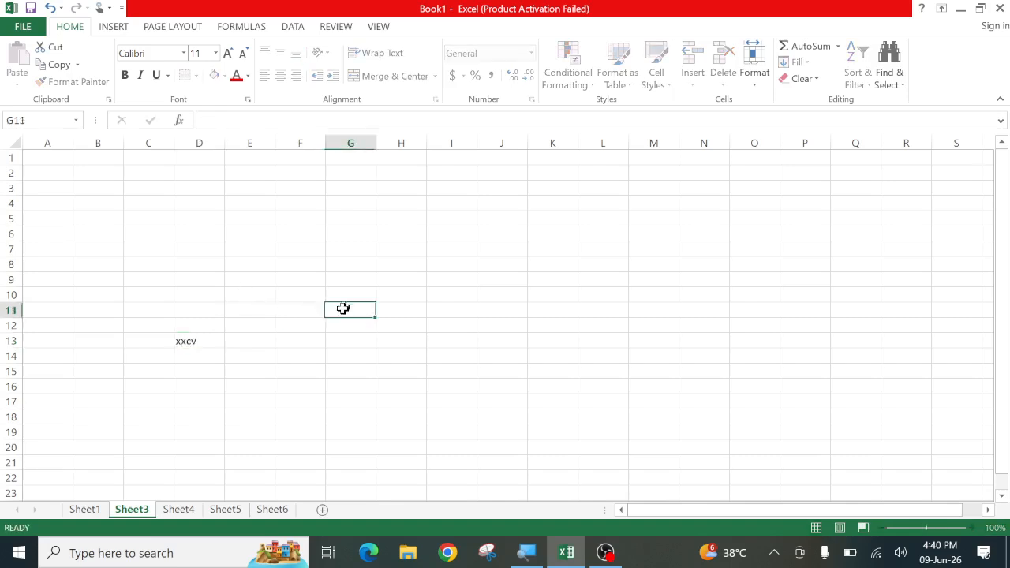
type("fdsf")
left_click(188, 512)
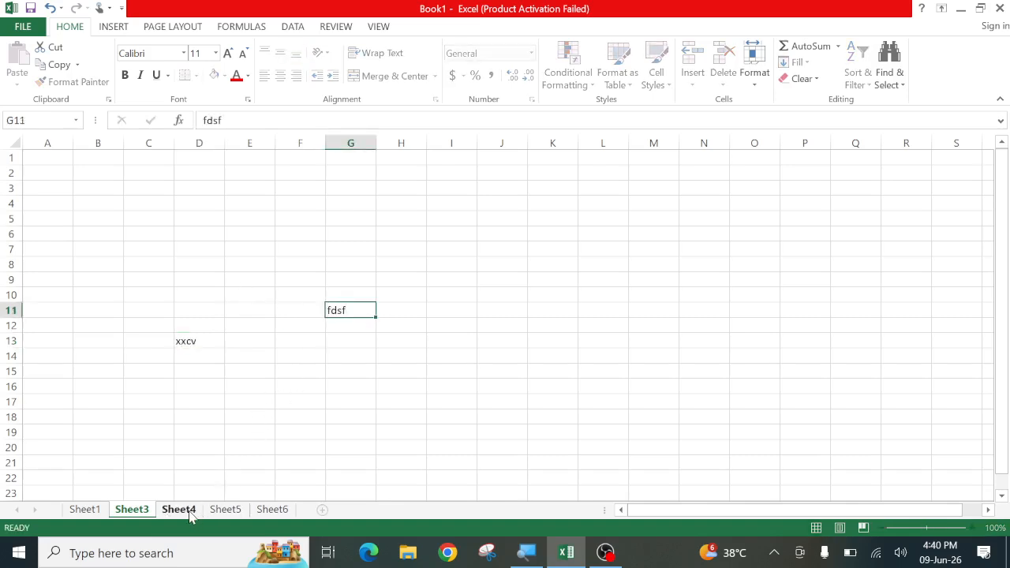
left_click(315, 339)
type("cvcxv")
Enter ddf in G9 on Sheet5 and cvxc in H12 on Sheet6, then return to Sheet1
left_click(240, 509)
left_click(367, 277)
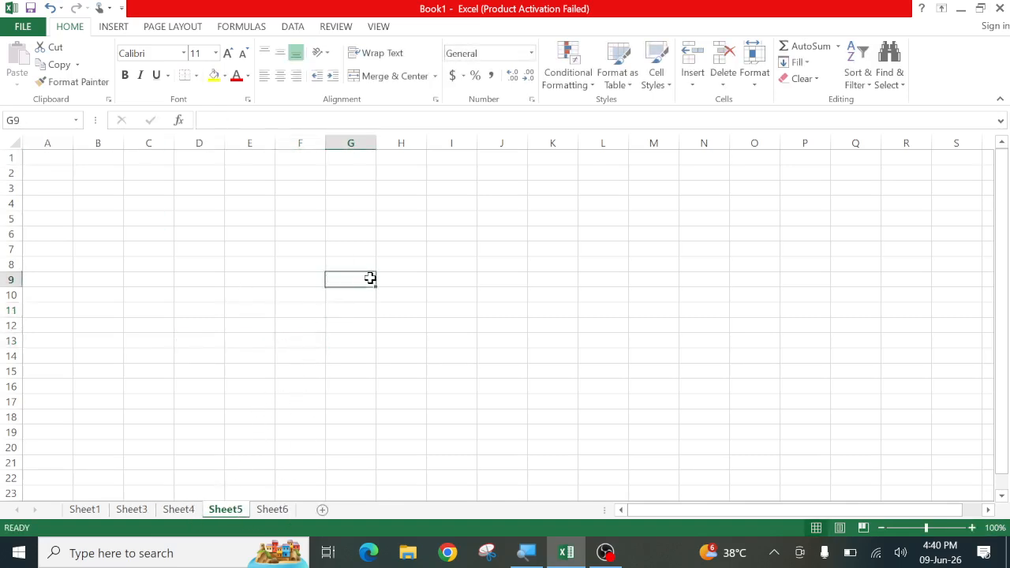
type("ddf")
left_click(286, 510)
left_click(386, 320)
type("cvxc")
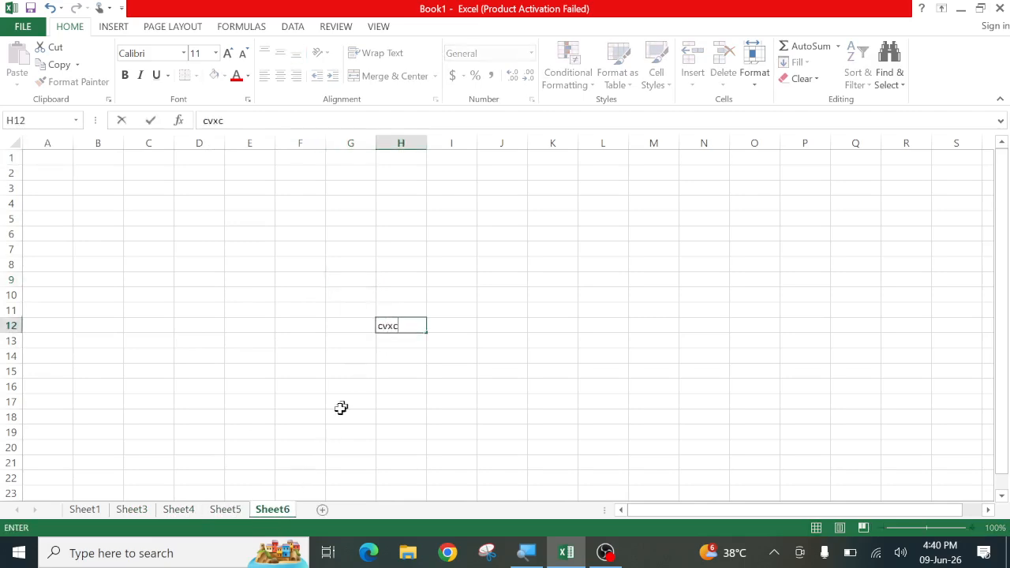
left_click(262, 435)
left_click(125, 514)
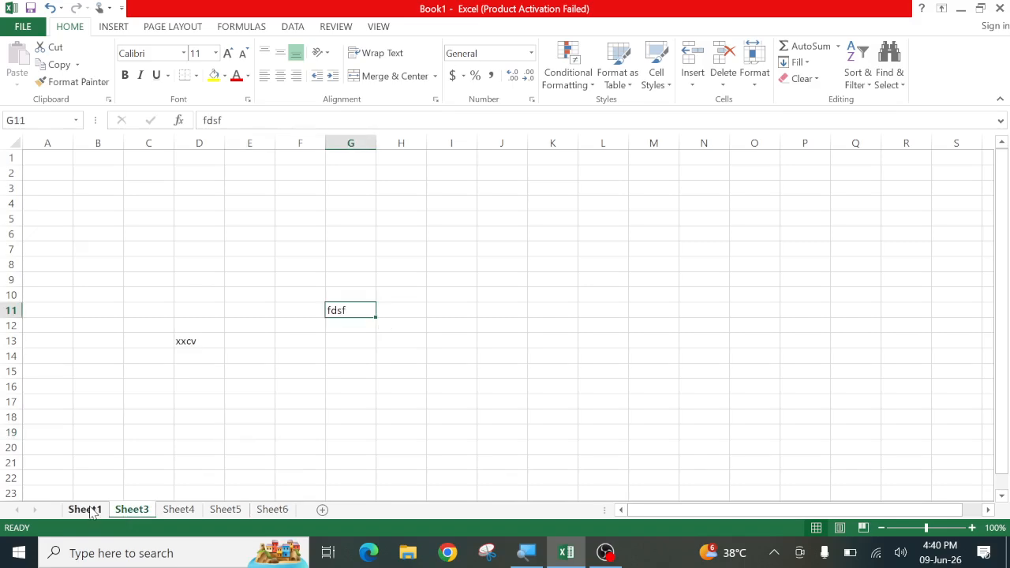
left_click(89, 511)
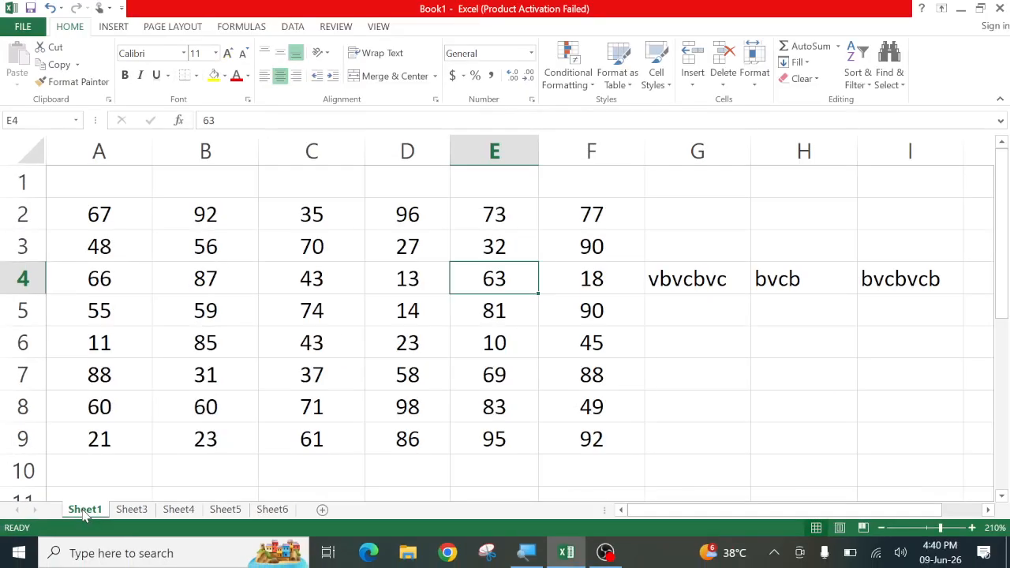
Hide Sheet1 with Home > Format > Hide & Unhide > Hide Sheet
left_click(756, 79)
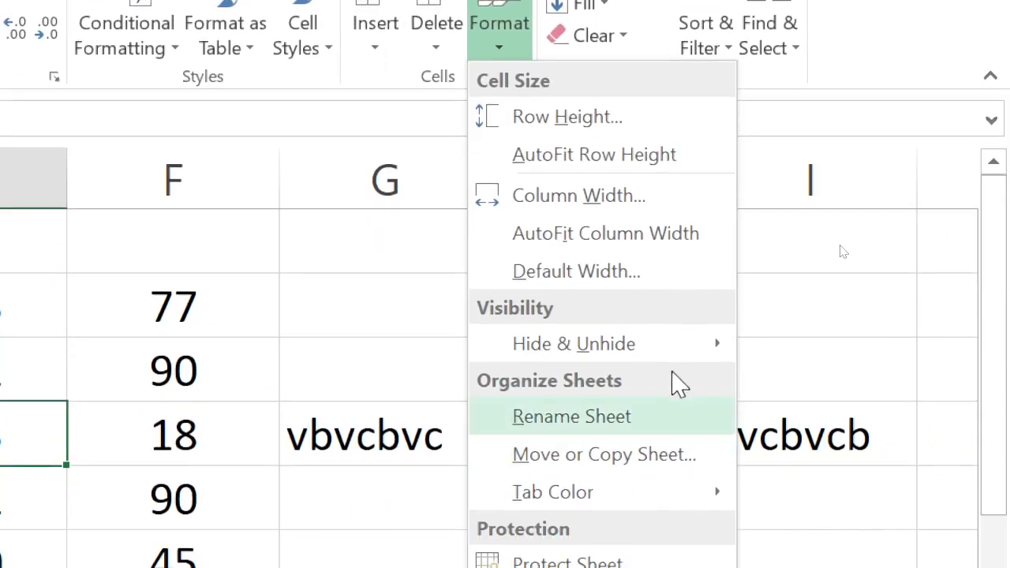
mouse_move(667, 357)
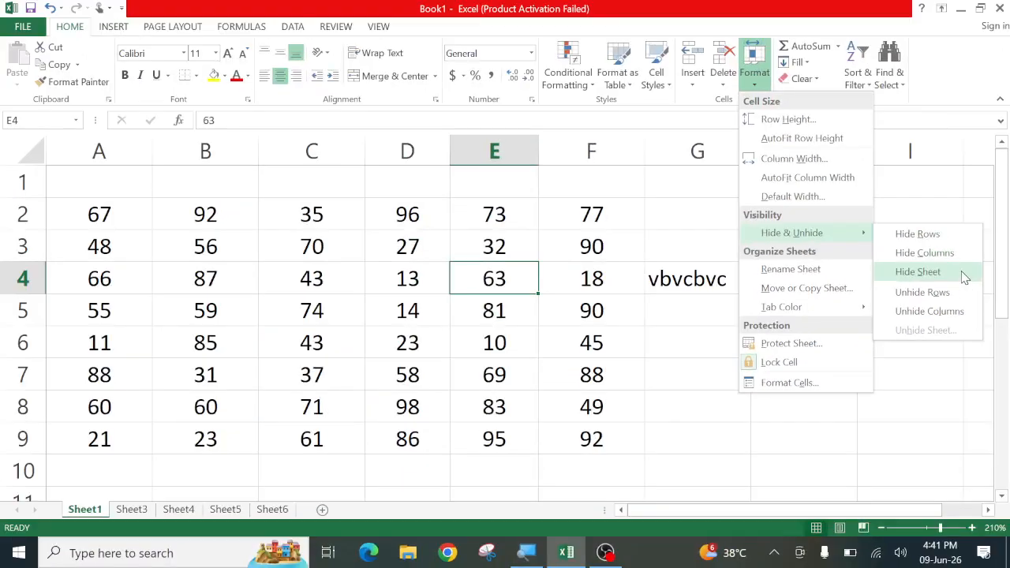
left_click(962, 273)
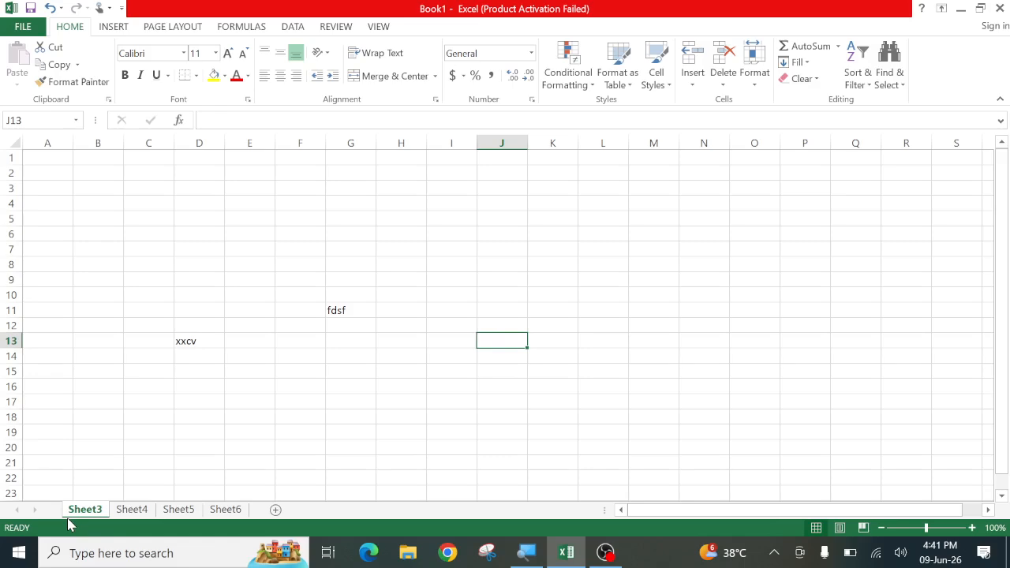
Hide Sheet5 from its tab's right-click menu
left_click(180, 510)
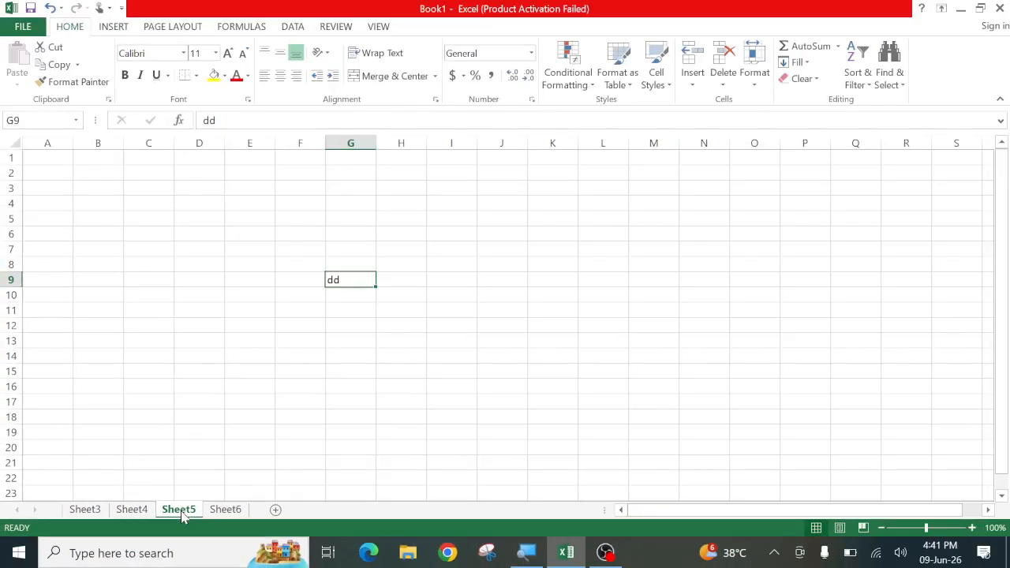
left_click(756, 84)
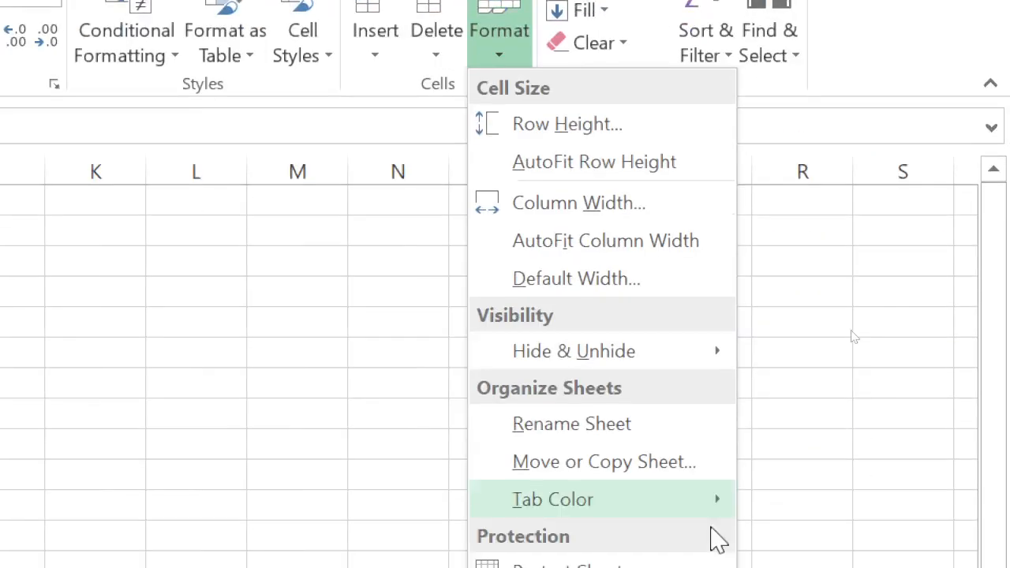
mouse_move(706, 126)
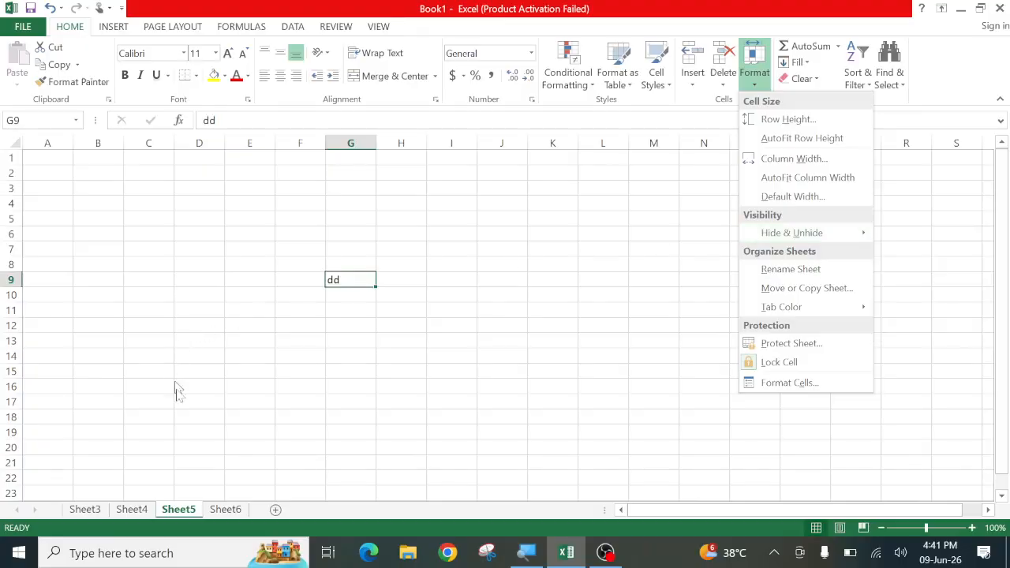
left_click(176, 391)
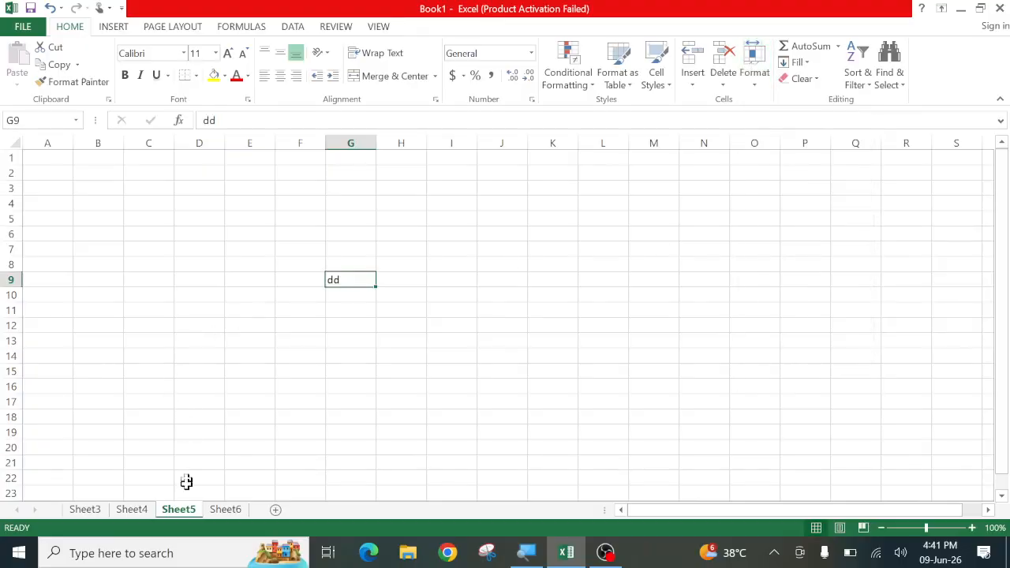
right_click(182, 512)
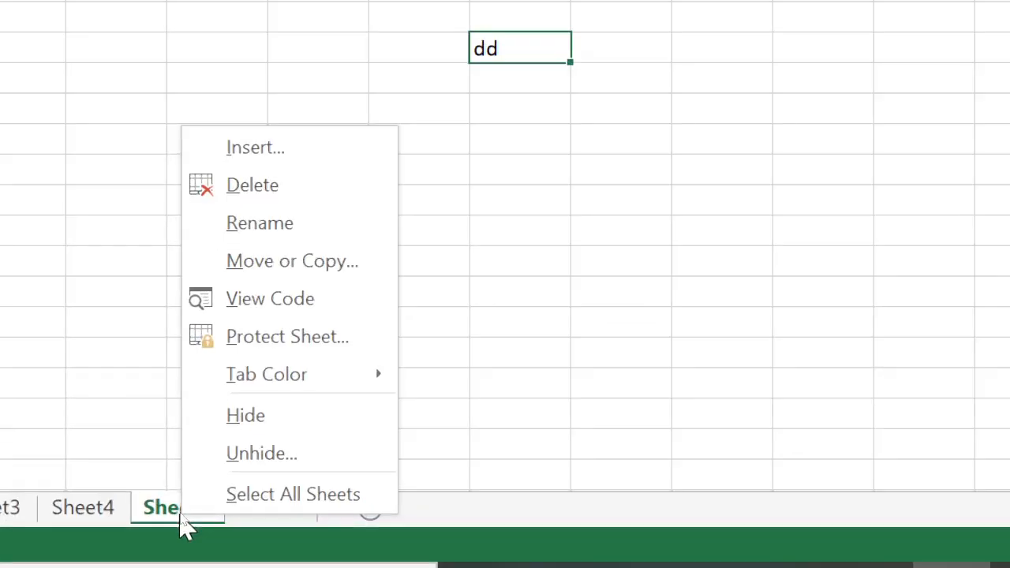
left_click(181, 525)
right_click(180, 524)
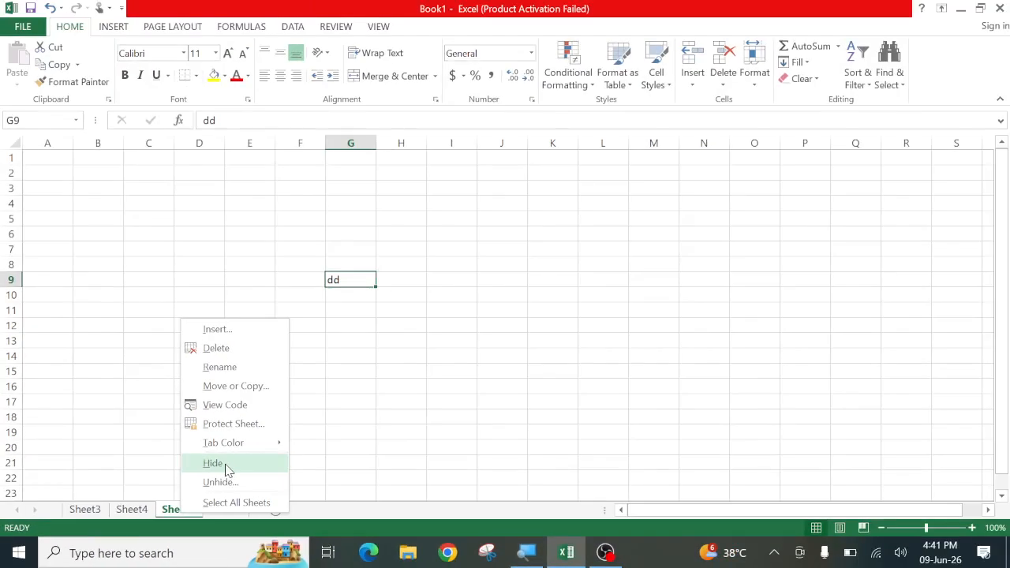
left_click(213, 463)
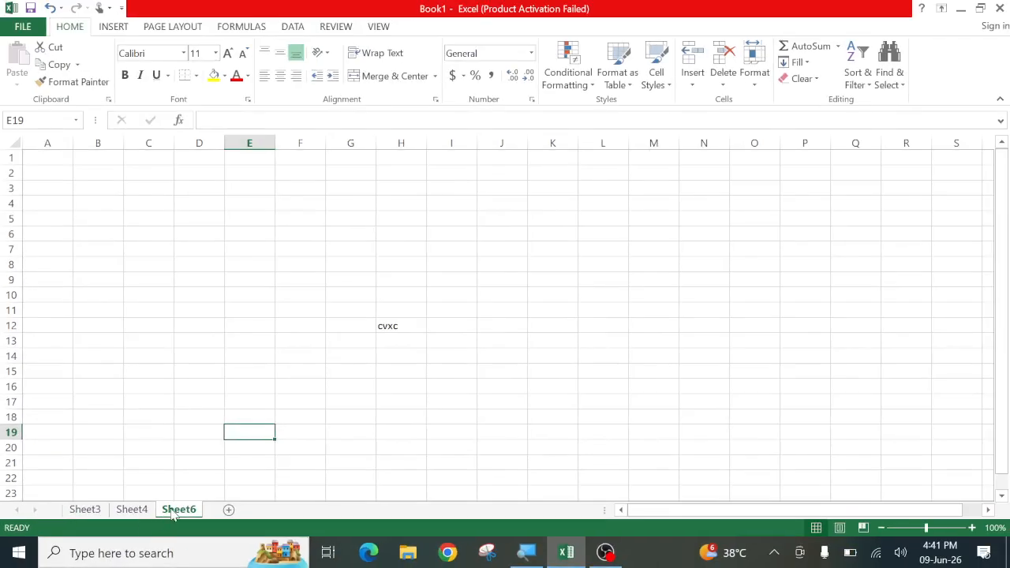
Hide Sheet6 from its tab menu, leaving Sheet3 and Sheet4 visible
right_click(173, 514)
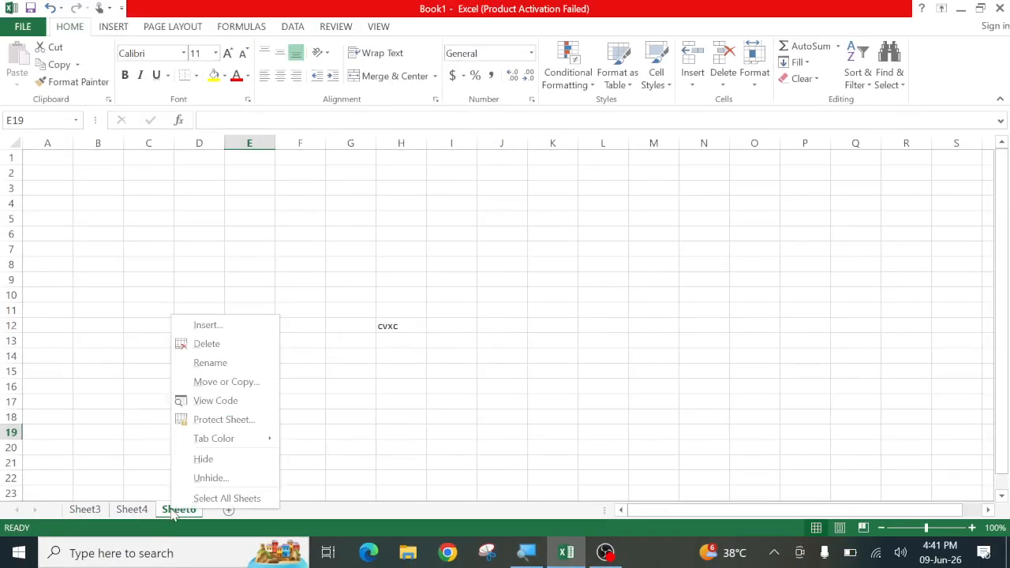
left_click(203, 467)
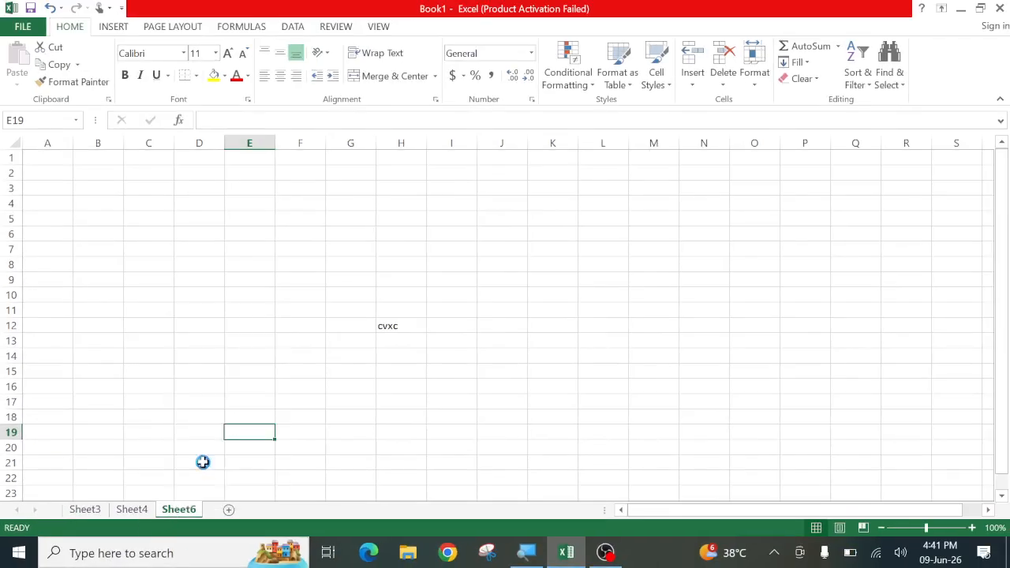
left_click(751, 90)
mouse_move(789, 232)
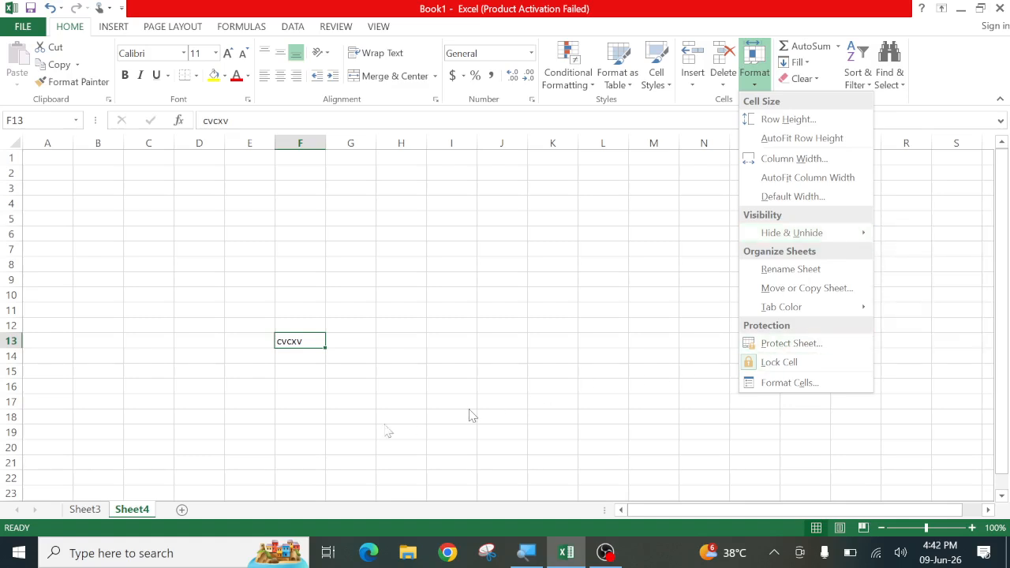
left_click(288, 407)
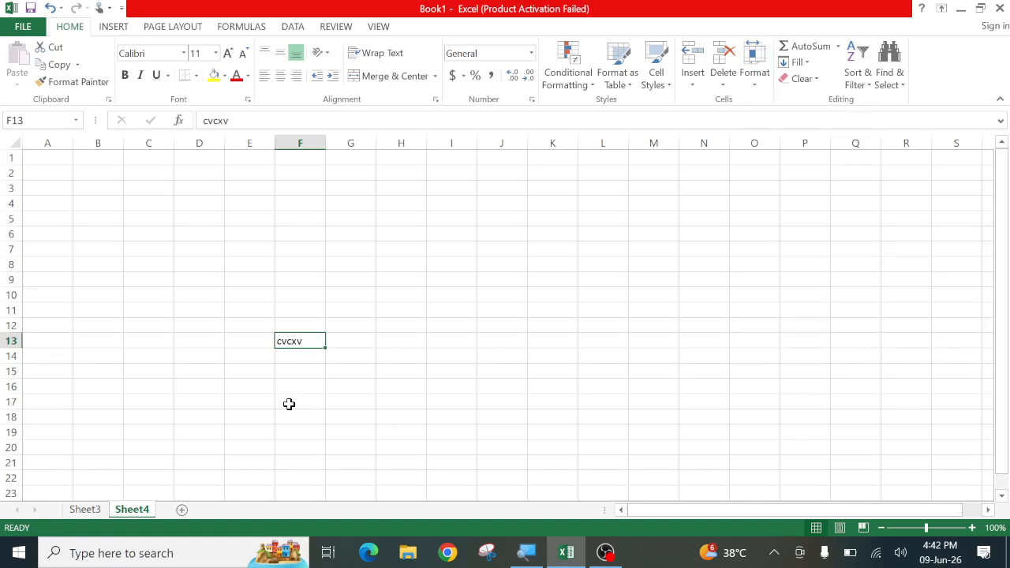
left_click(431, 336)
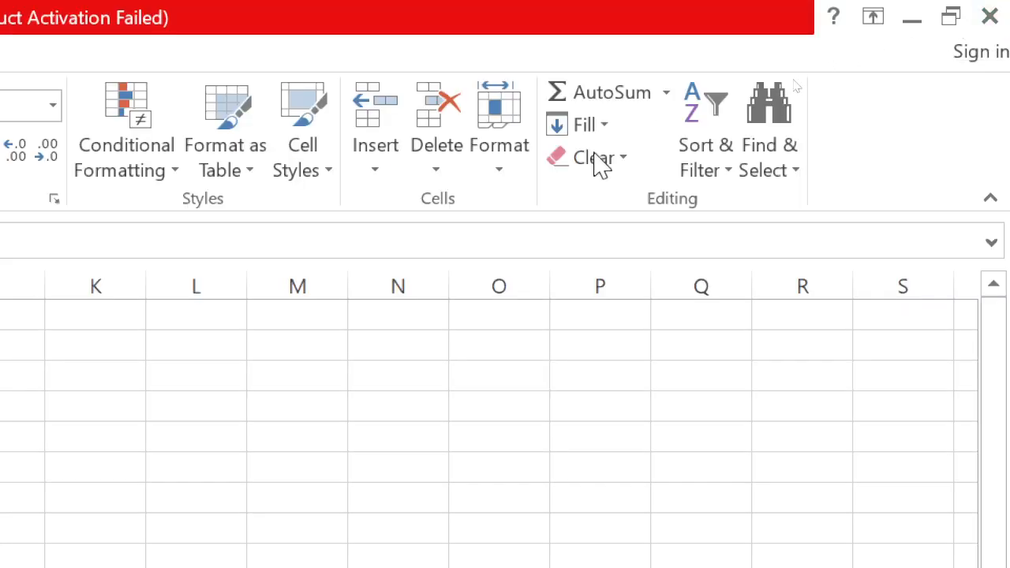
Unhide Sheet1 via Format > Hide & Unhide, leaving Sheet5 and Sheet6 hidden
left_click(505, 177)
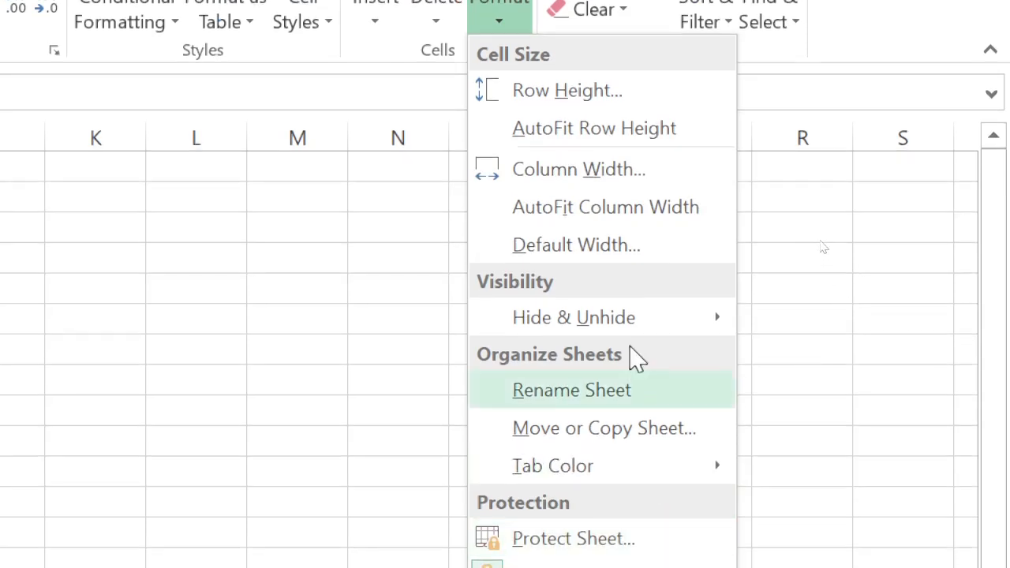
mouse_move(639, 320)
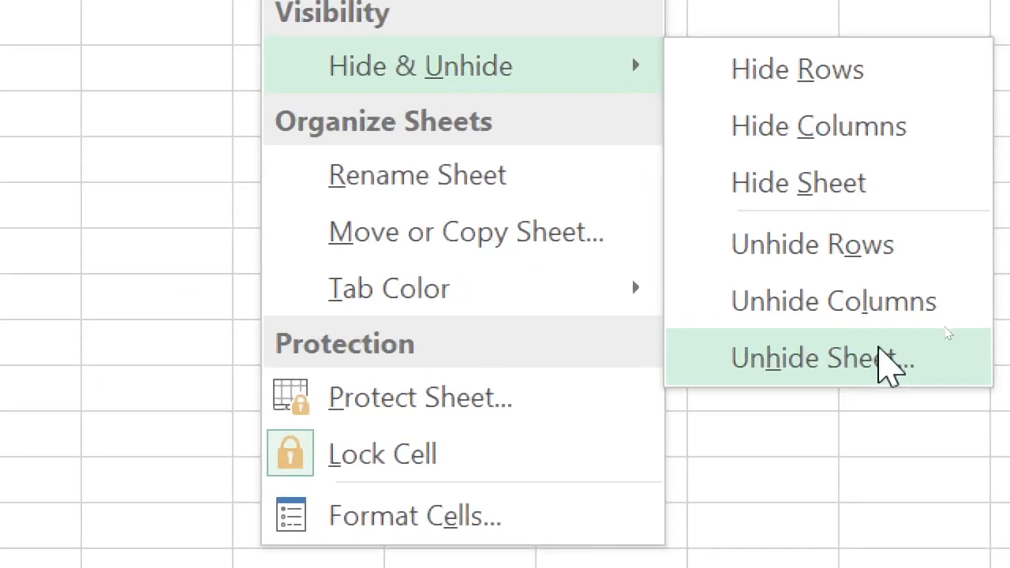
left_click(879, 355)
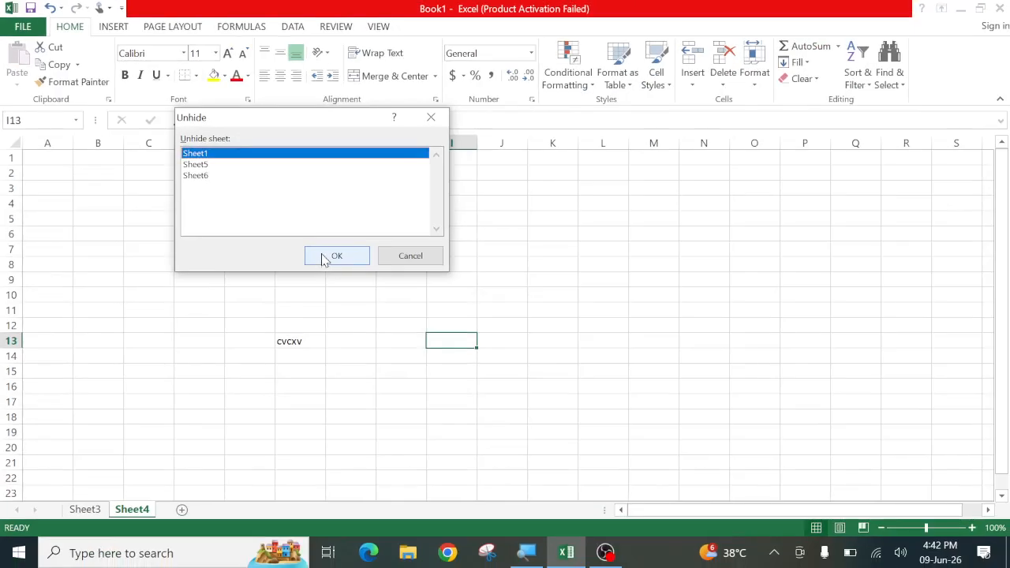
left_click(336, 256)
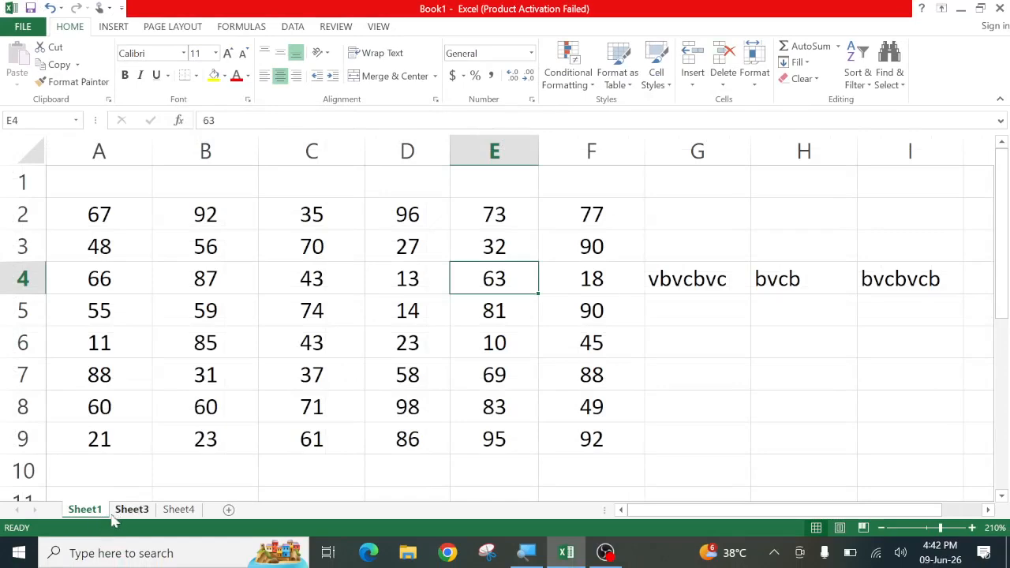
right_click(87, 510)
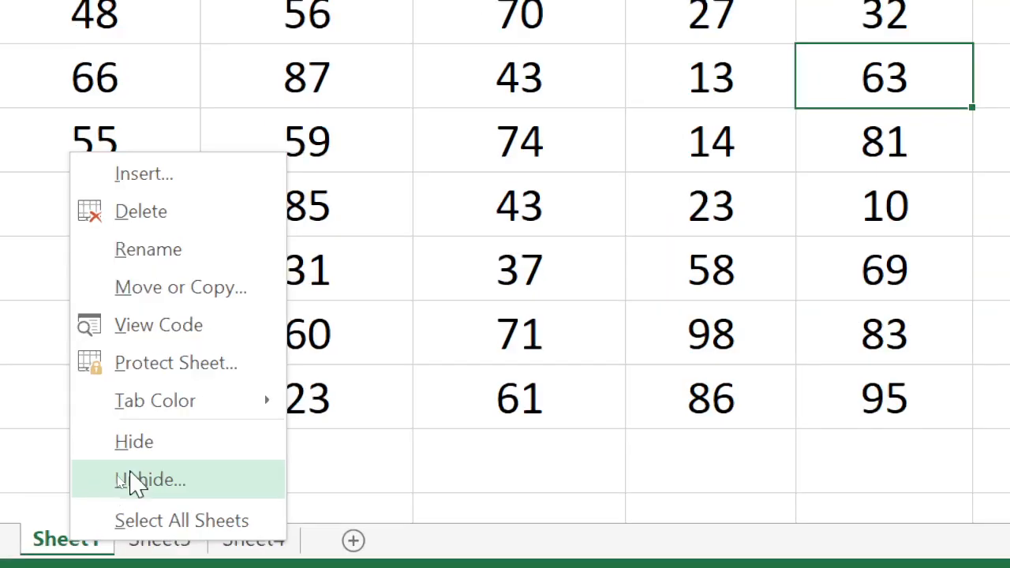
Unhide Sheet6 from the sheet tab menu
left_click(136, 483)
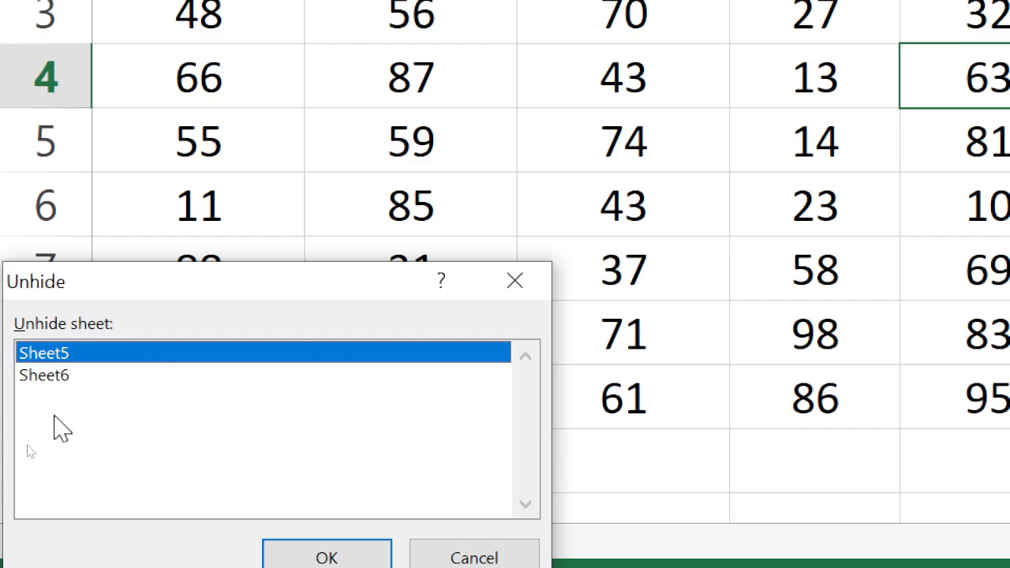
left_click(55, 377)
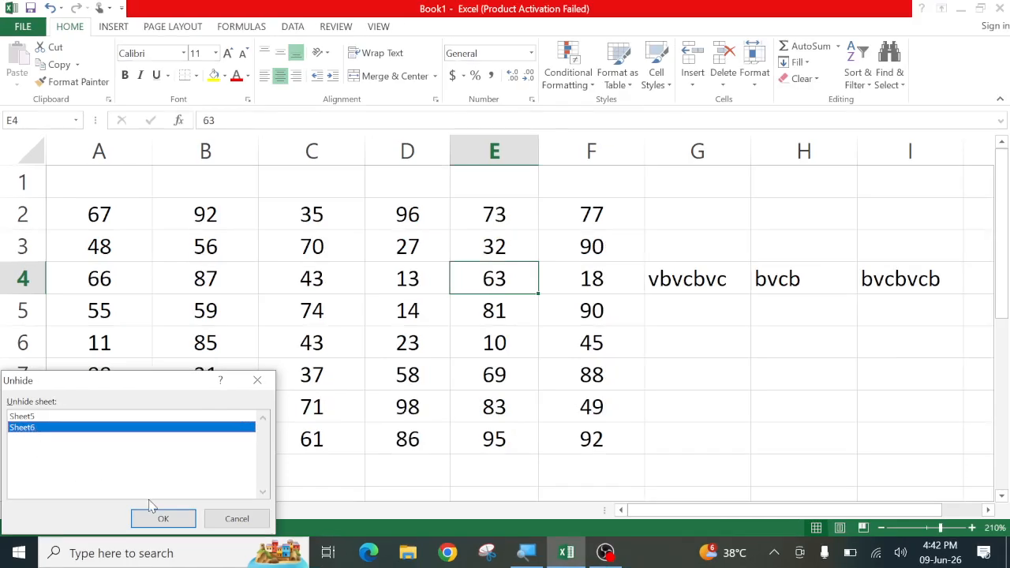
left_click(162, 518)
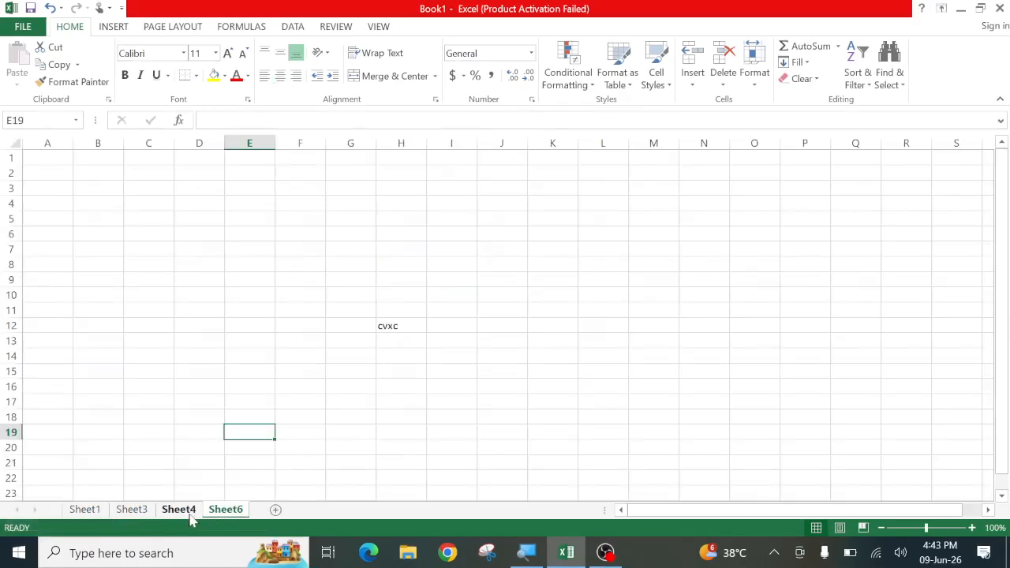
Unhide Sheet5 too, then select cells F21 and J15
right_click(226, 511)
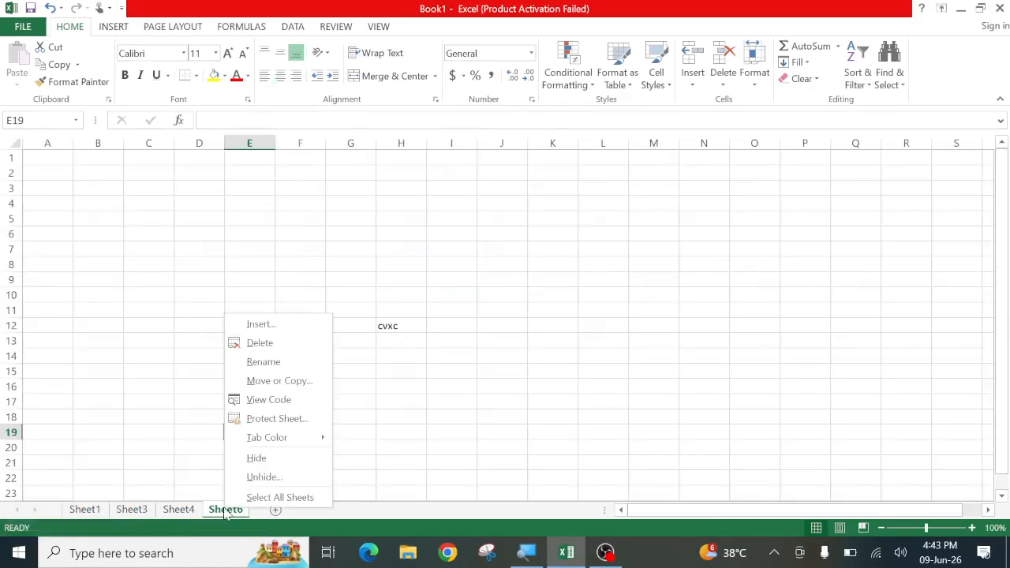
left_click(251, 477)
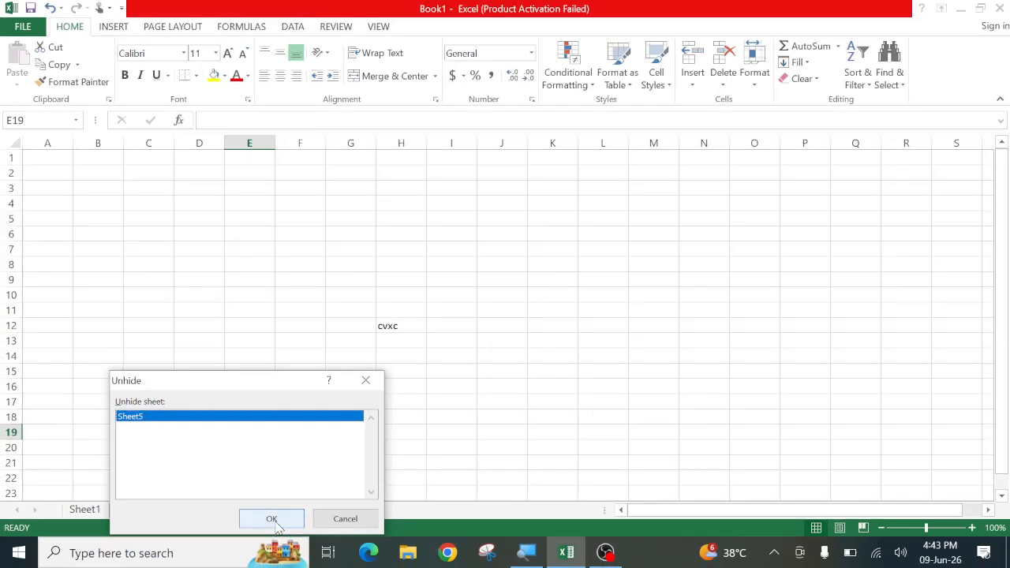
left_click(269, 521)
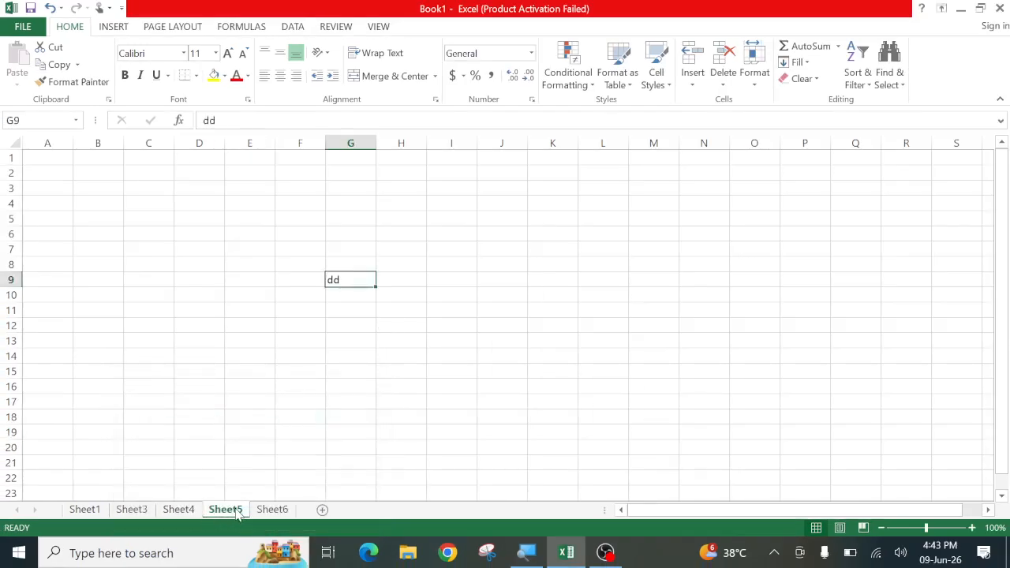
left_click(281, 457)
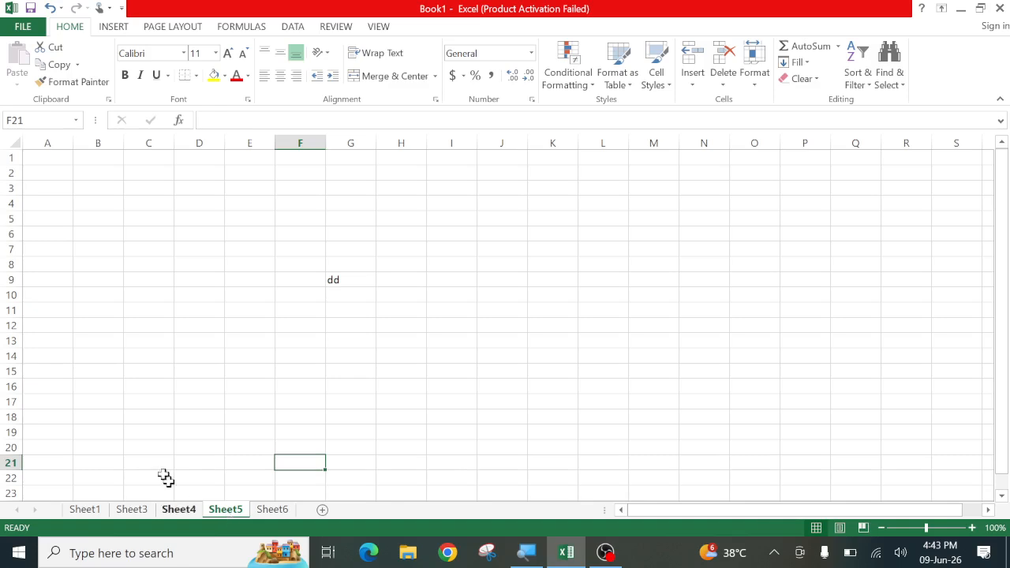
left_click(504, 370)
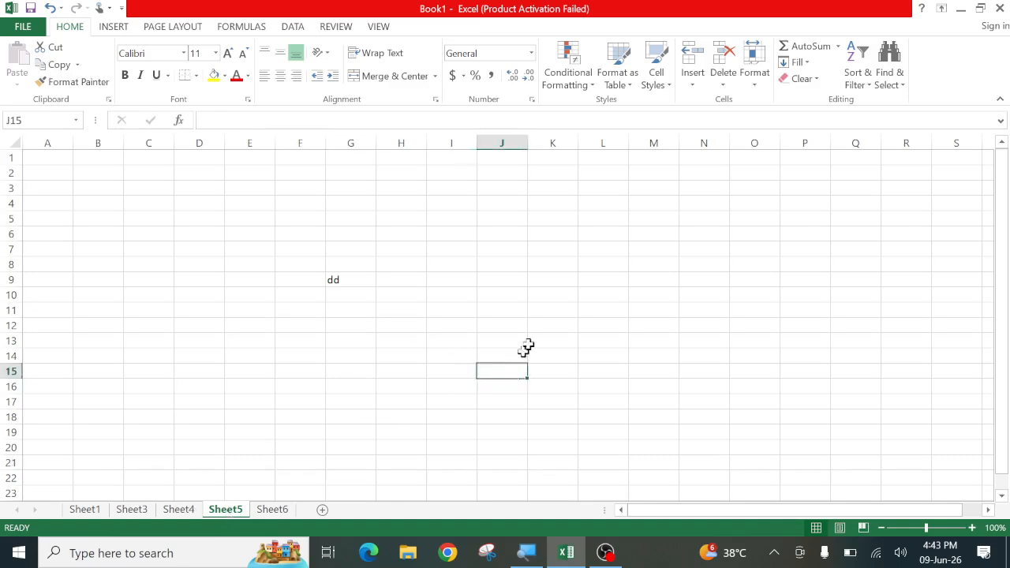
Close the Format menu and Start menu, then switch to the Sheet1 tab
left_click(756, 75)
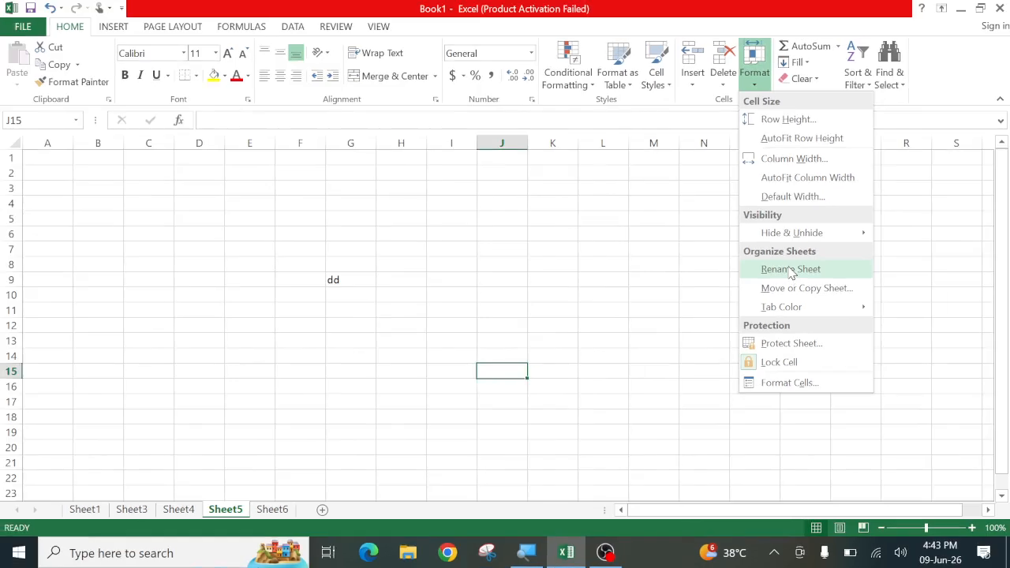
left_click(88, 511)
key("super")
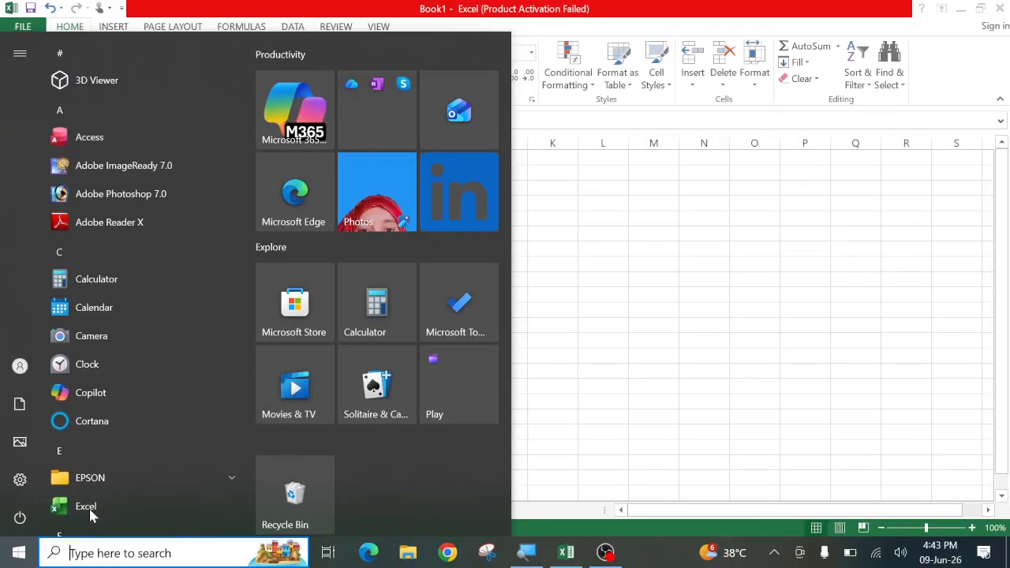
key("super")
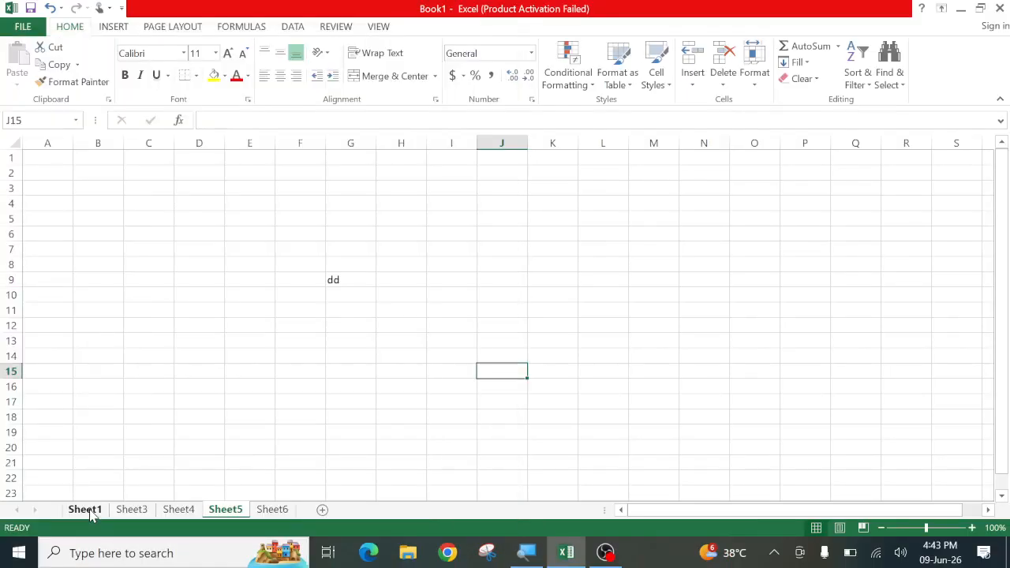
left_click(90, 516)
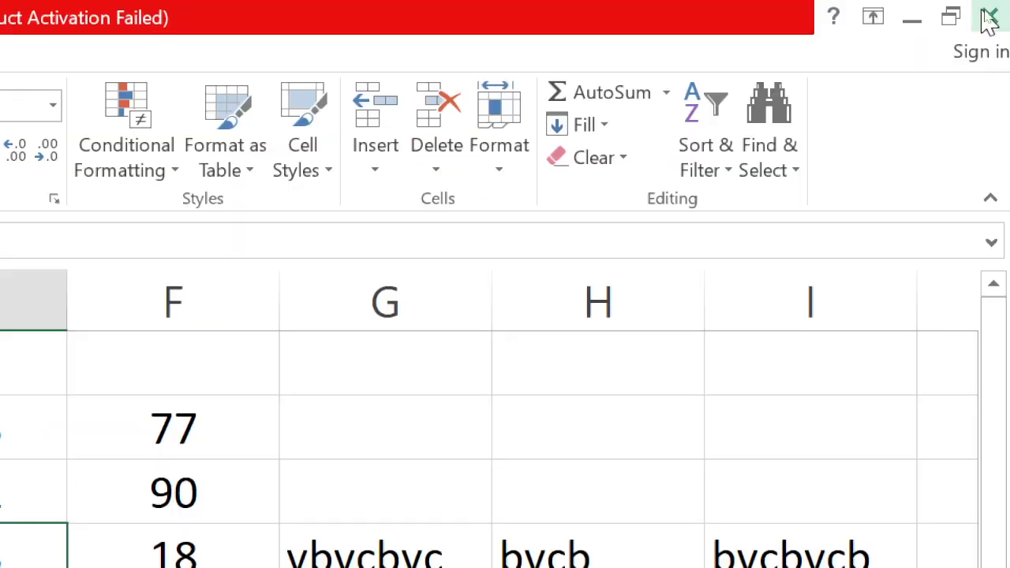
Rename Sheet1 to Jan using Format > Rename Sheet
left_click(481, 169)
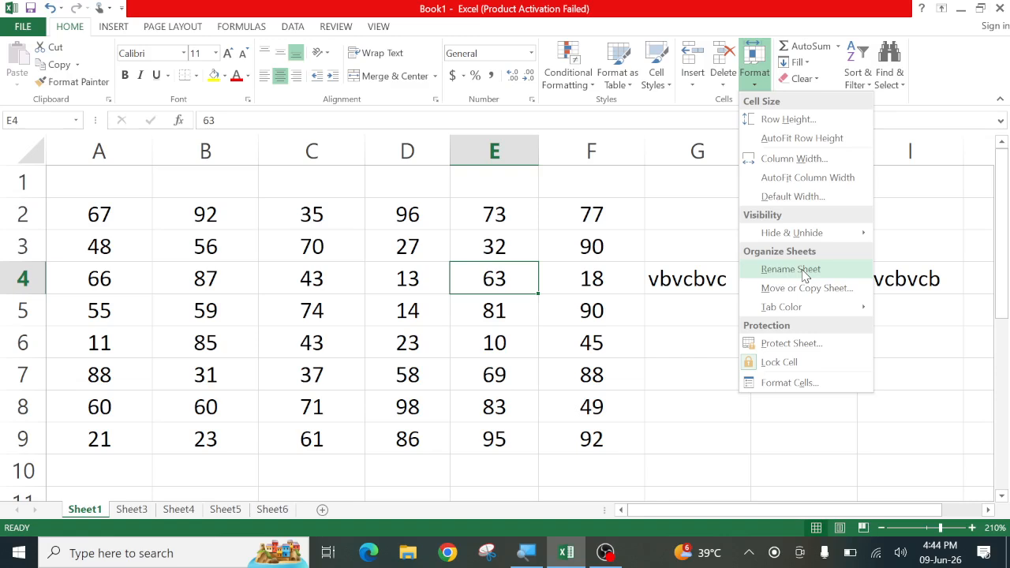
left_click(790, 269)
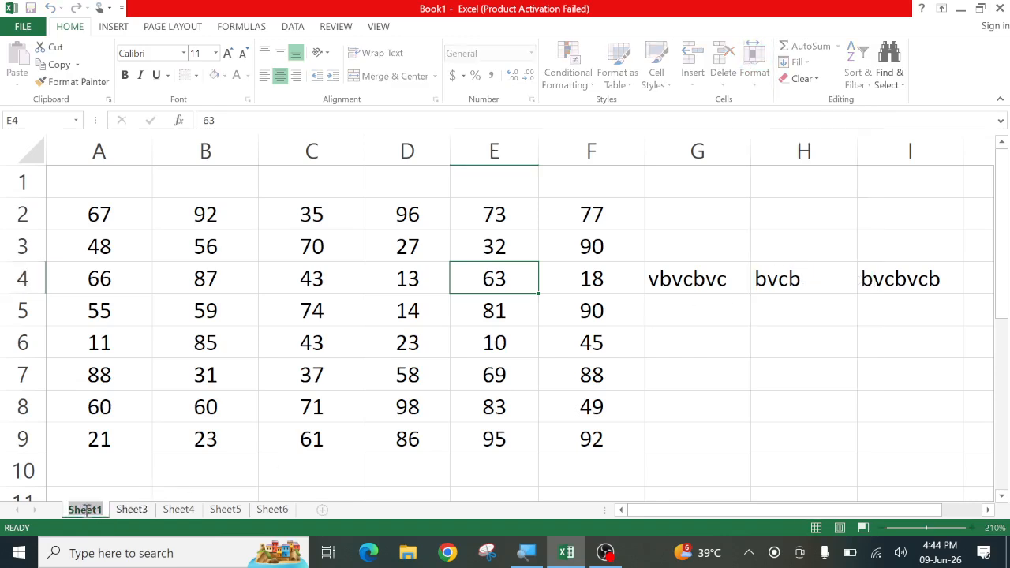
type("Jan")
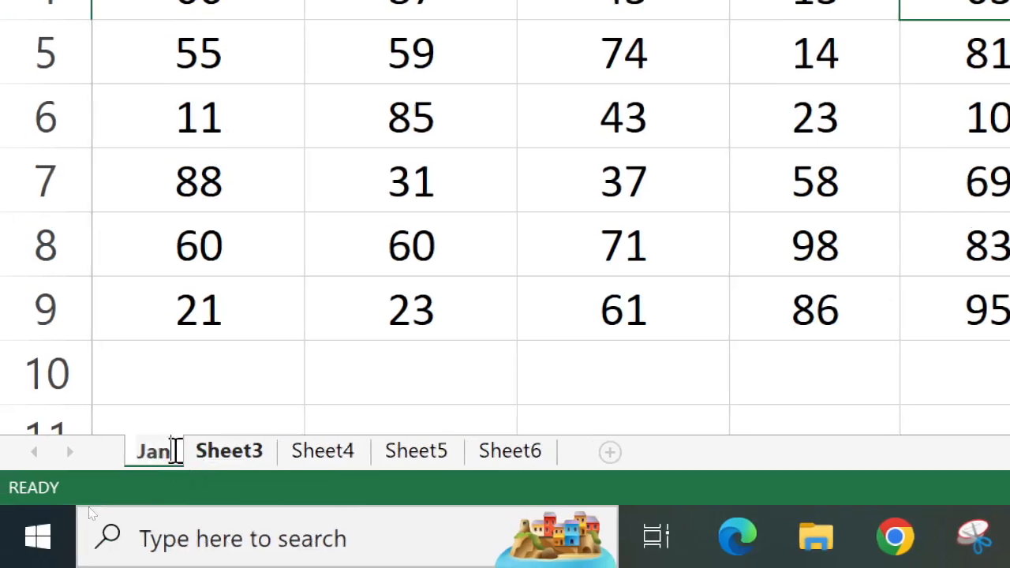
key("Return")
left_click(248, 373)
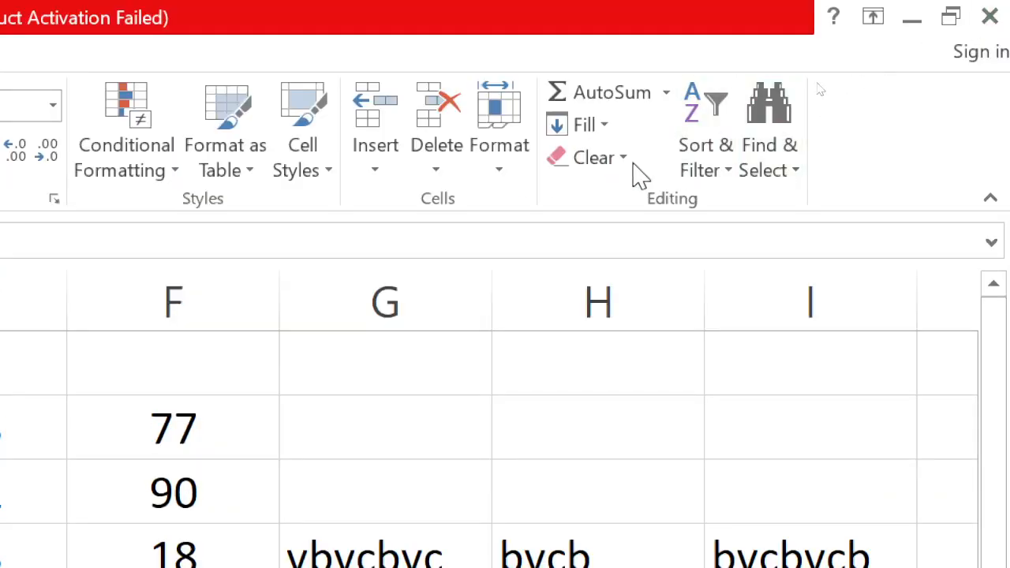
left_click(506, 170)
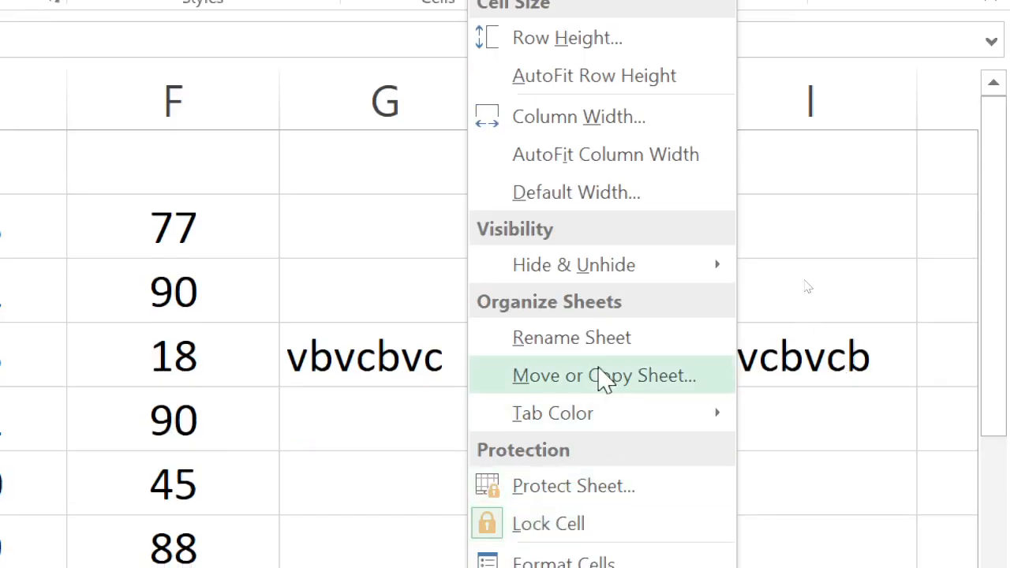
left_click(63, 352)
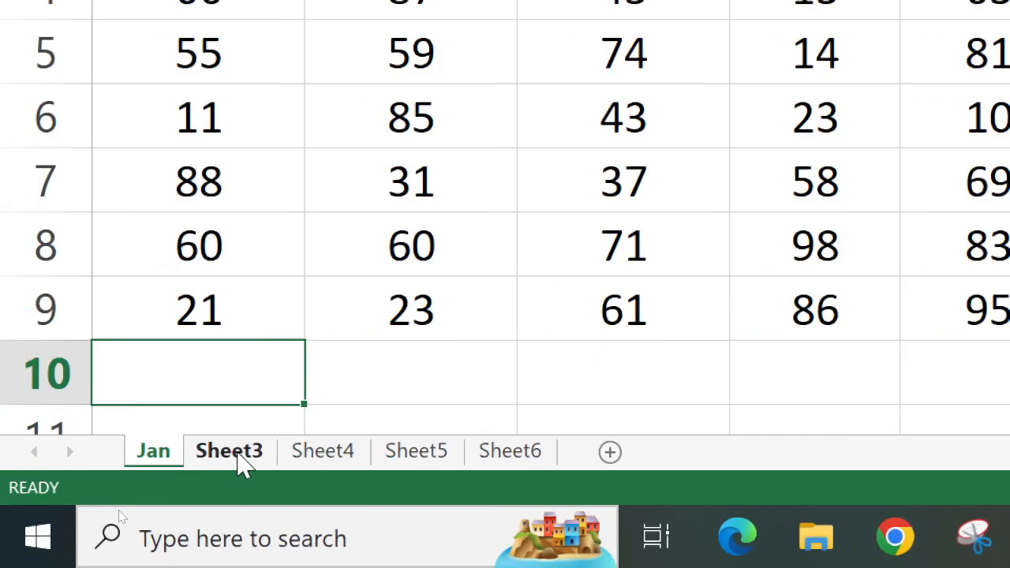
Rename Sheet3 to Feb from its tab menu
left_click(229, 451)
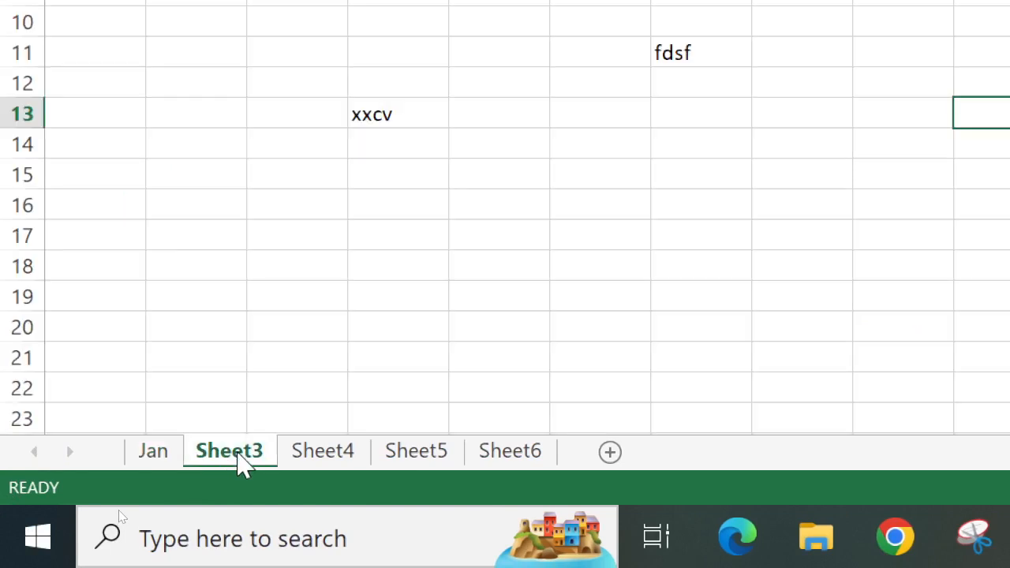
right_click(240, 464)
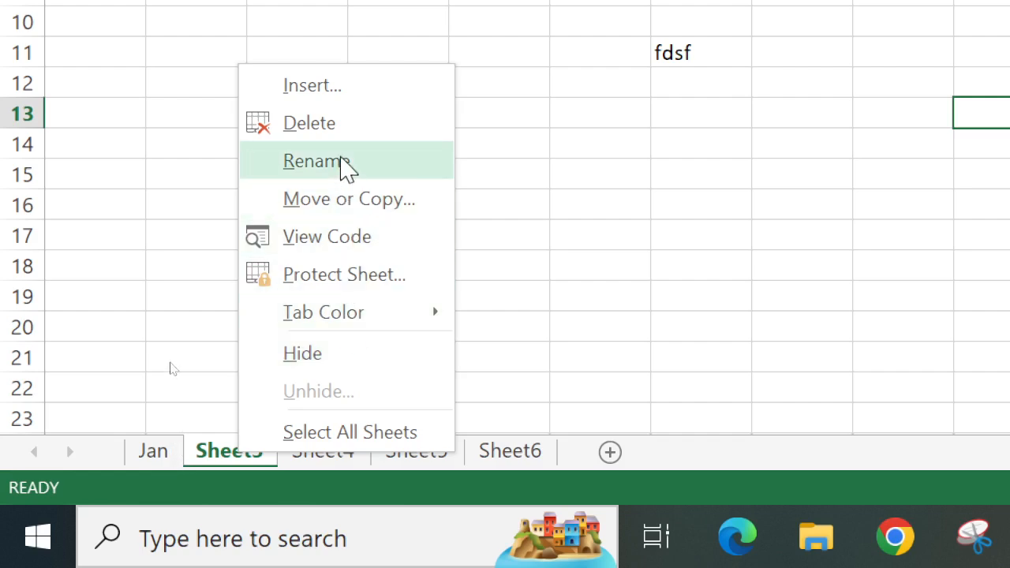
left_click(341, 161)
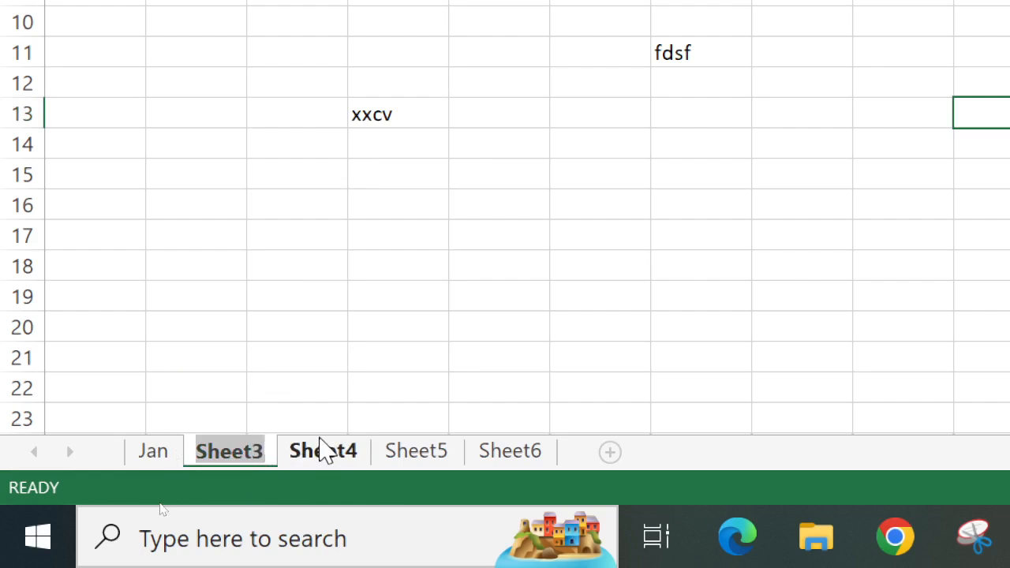
type("Feb")
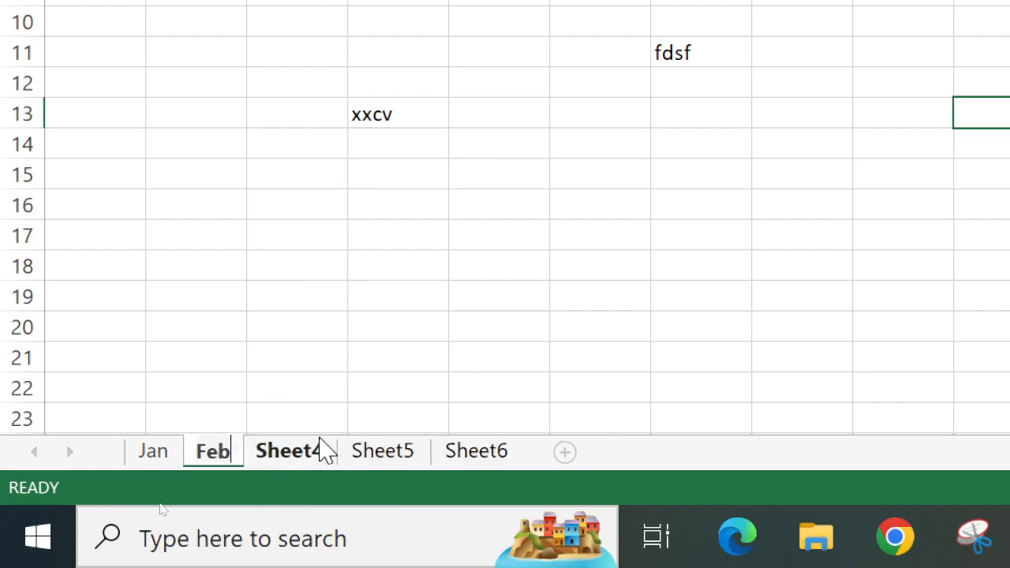
key("Return")
left_click(320, 361)
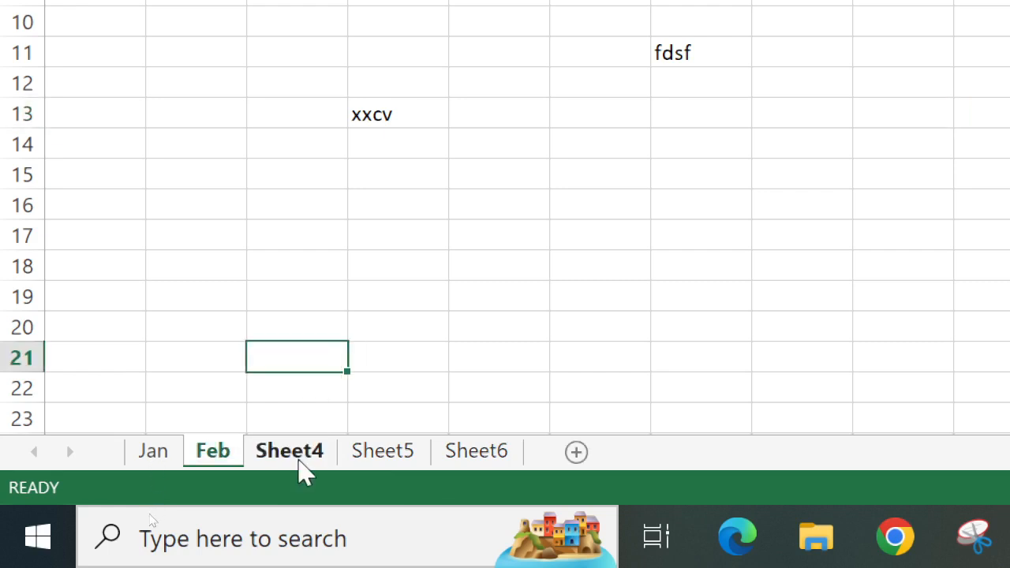
Rename Sheet4 to Mar by double-clicking its tab
left_click(300, 459)
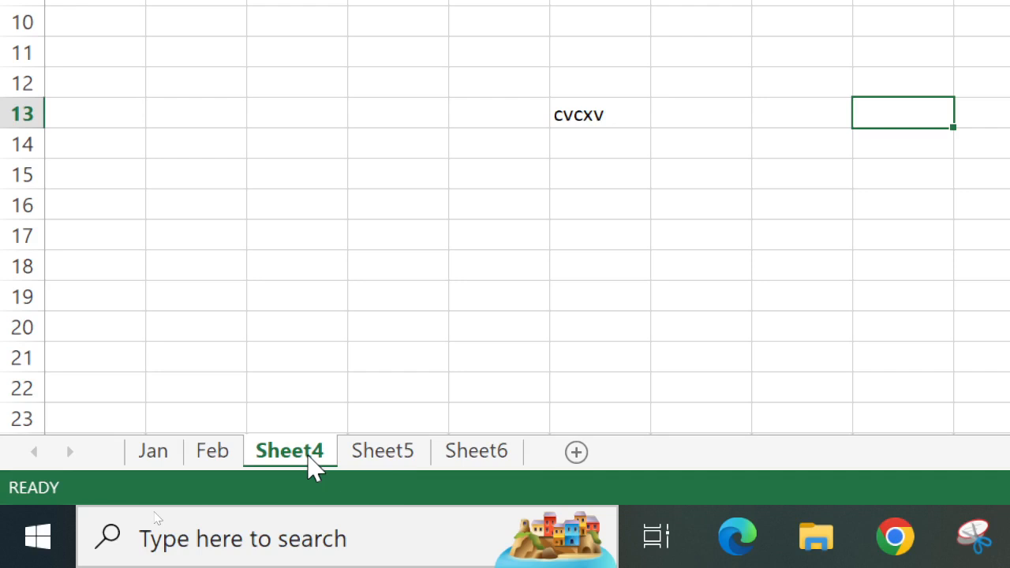
double_click(312, 464)
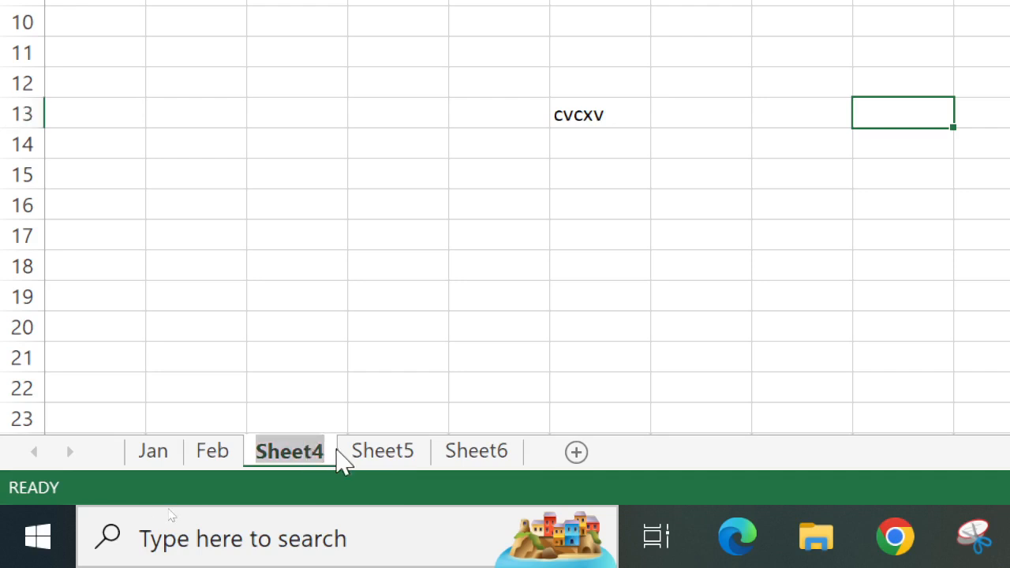
key("BackSpace")
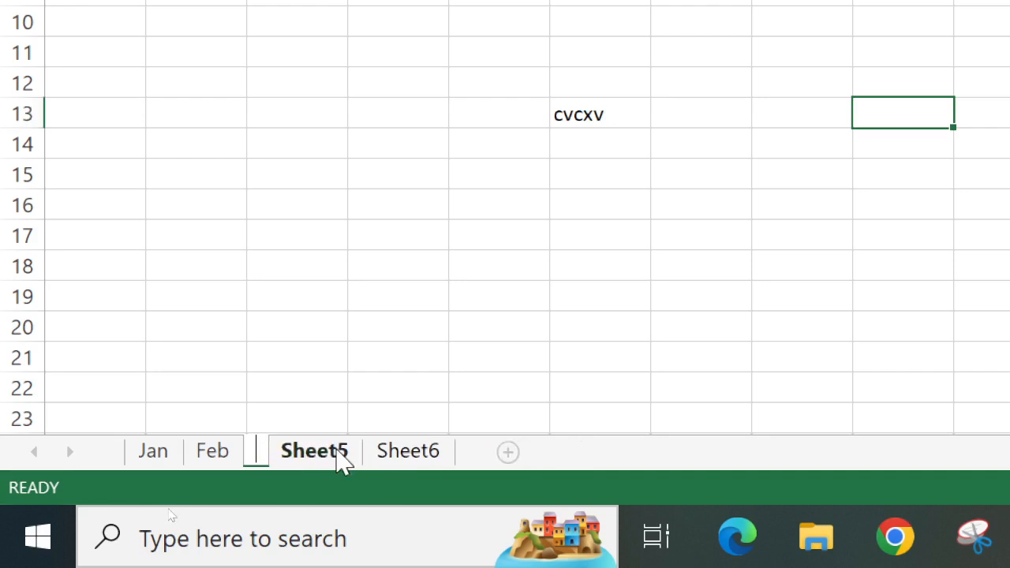
type("Mar")
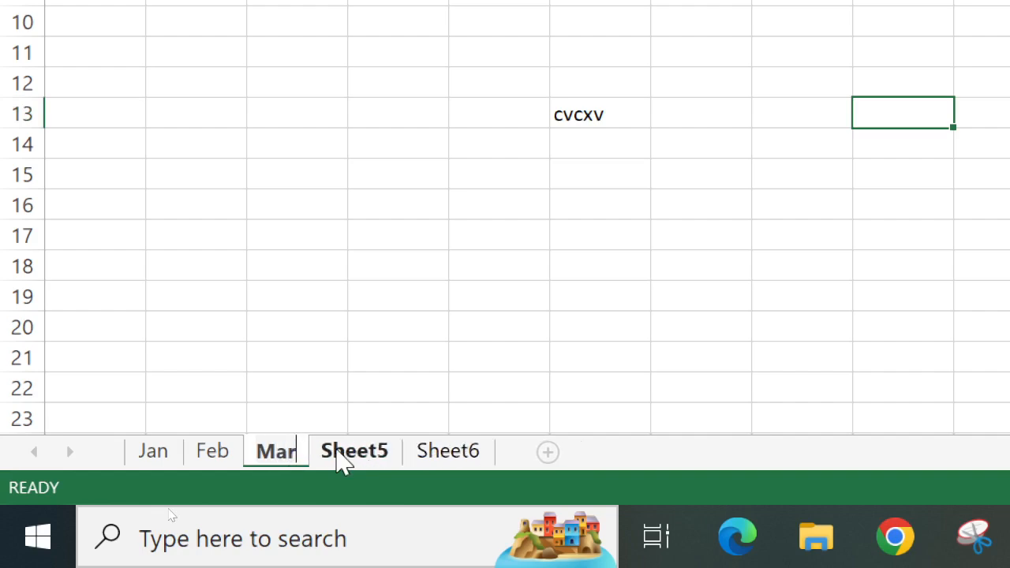
left_click(326, 348)
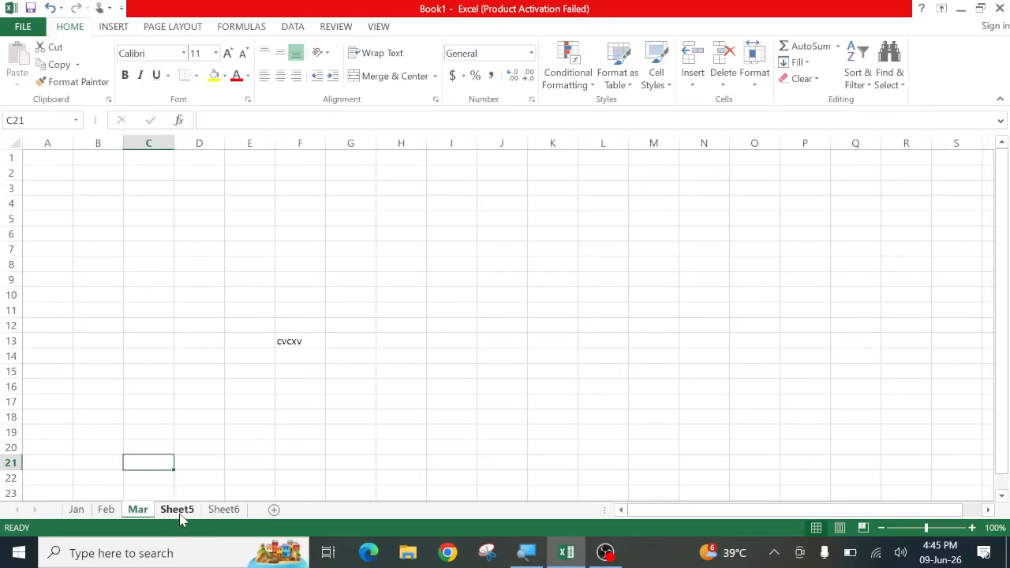
Rename Sheet5 to Apr and Sheet6 to May
right_click(179, 514)
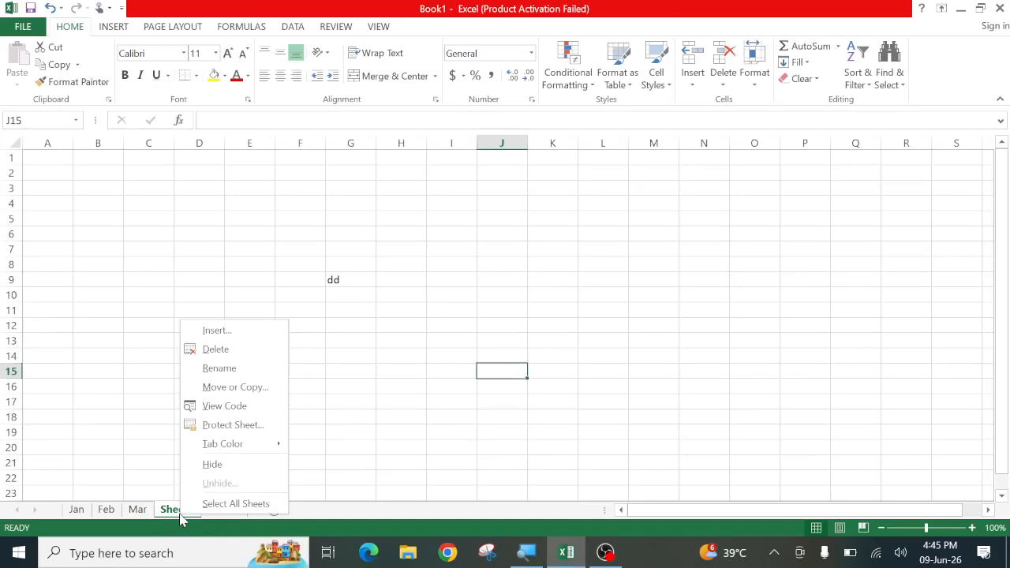
left_click(219, 369)
type("Apr")
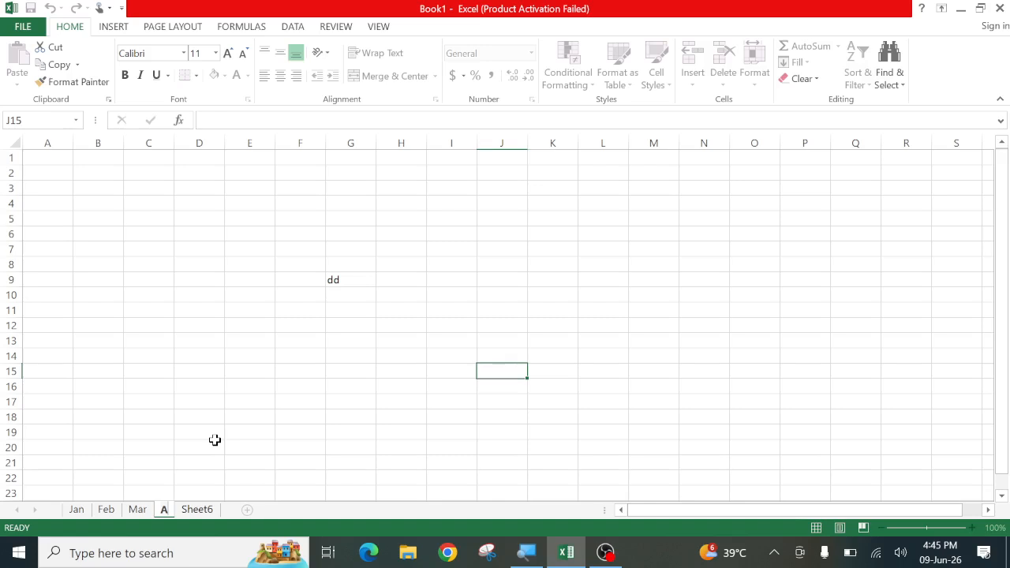
left_click(212, 509)
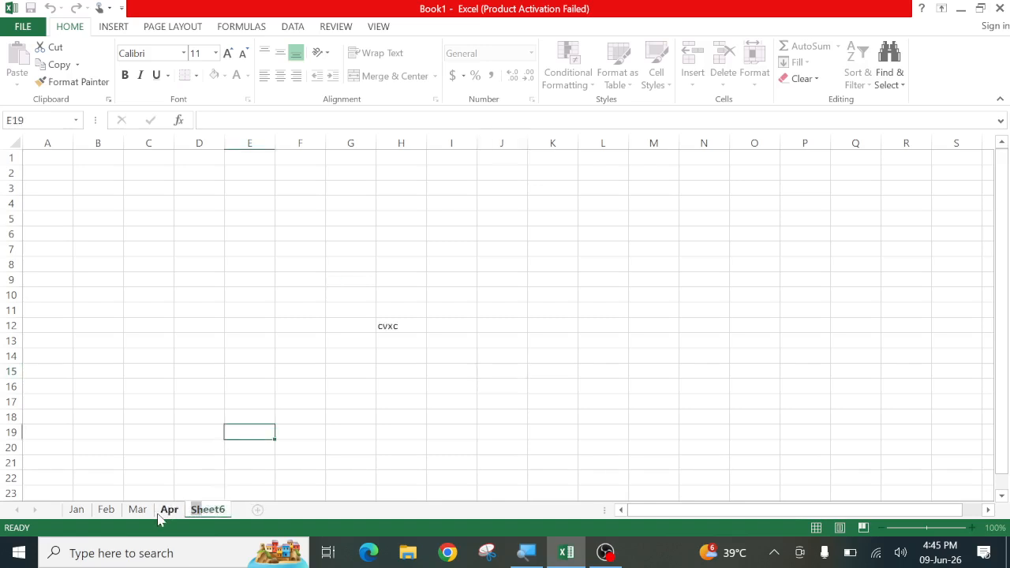
type("May")
key("Return")
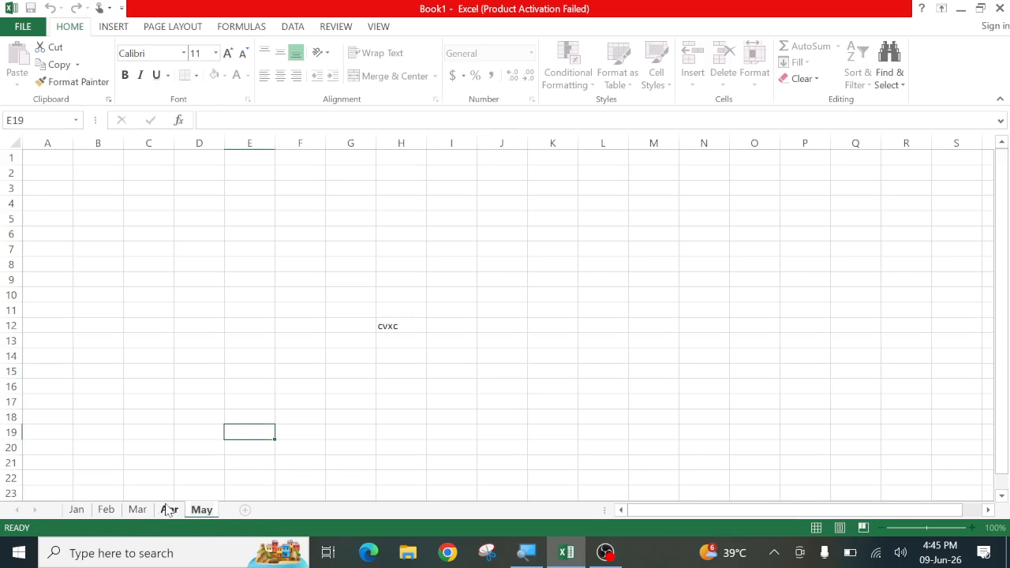
left_click(369, 415)
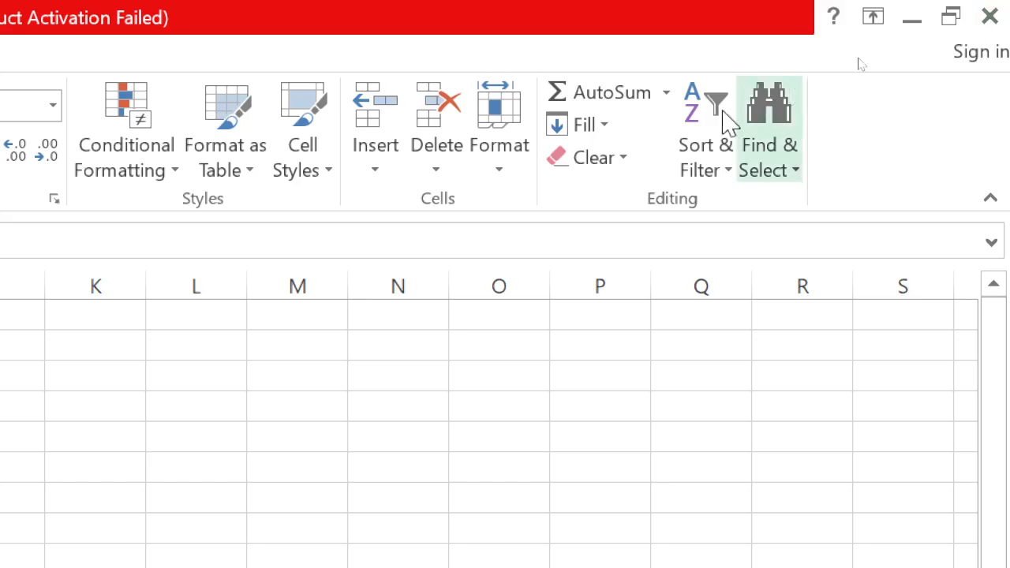
Open Move or Copy for the May sheet and select Mar as the before-sheet
left_click(491, 172)
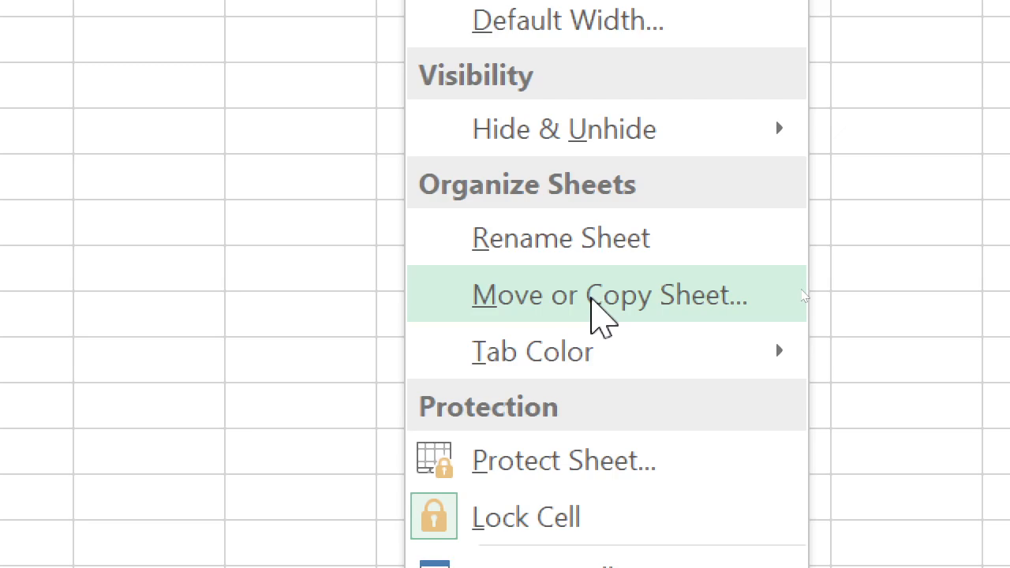
left_click(590, 300)
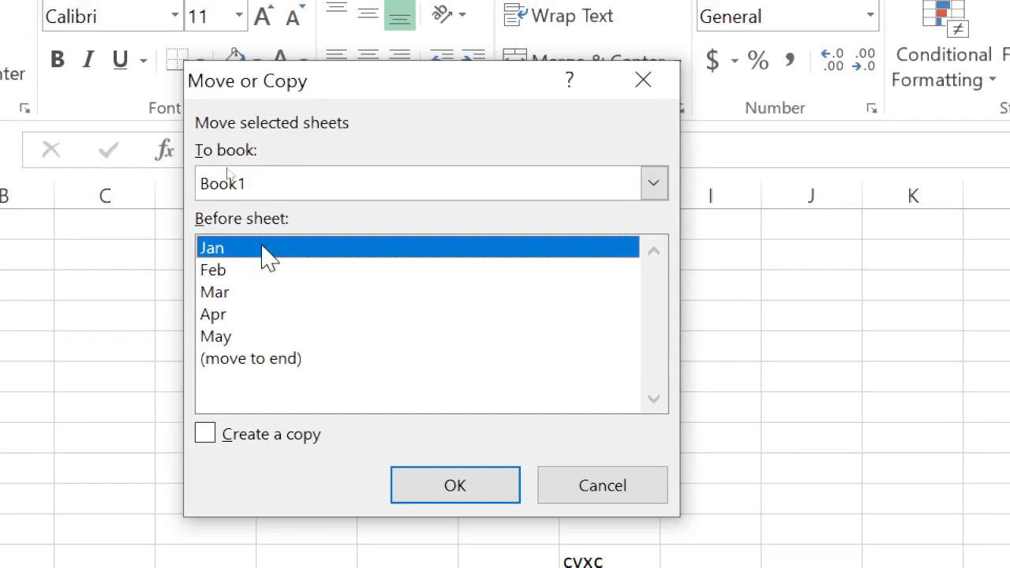
left_click(215, 293)
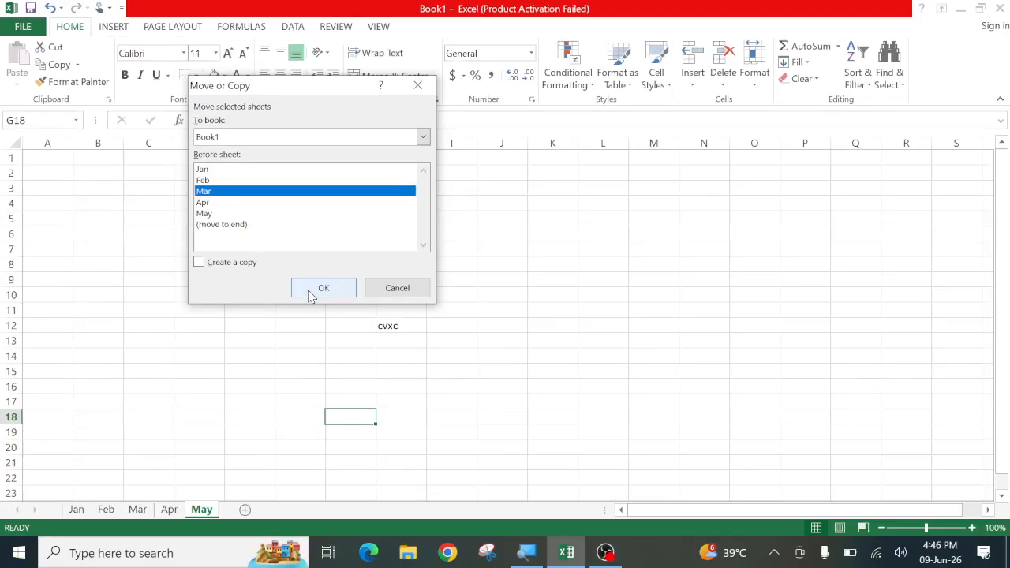
Move May before Mar, then move Apr before May
left_click(310, 292)
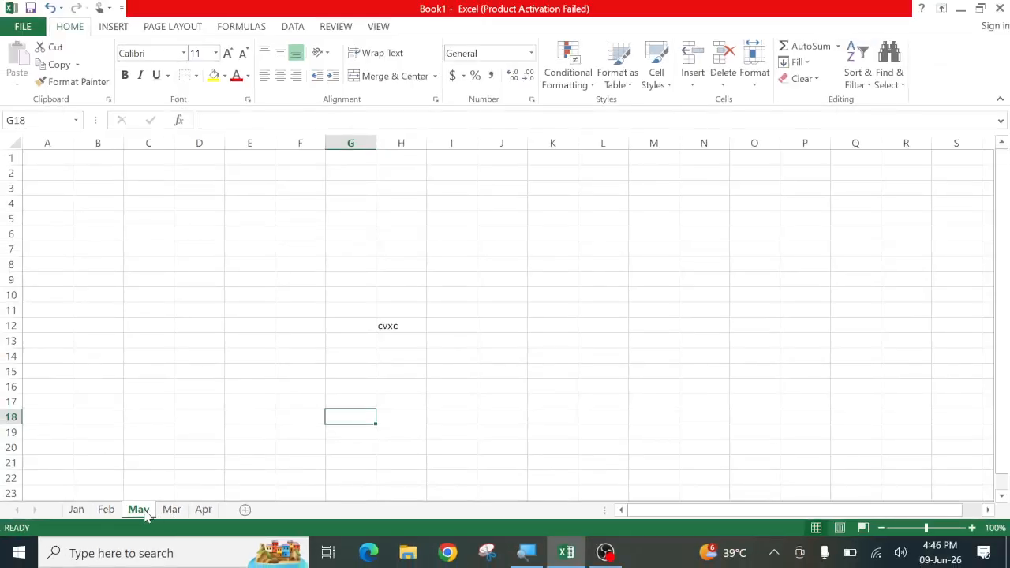
left_click(203, 511)
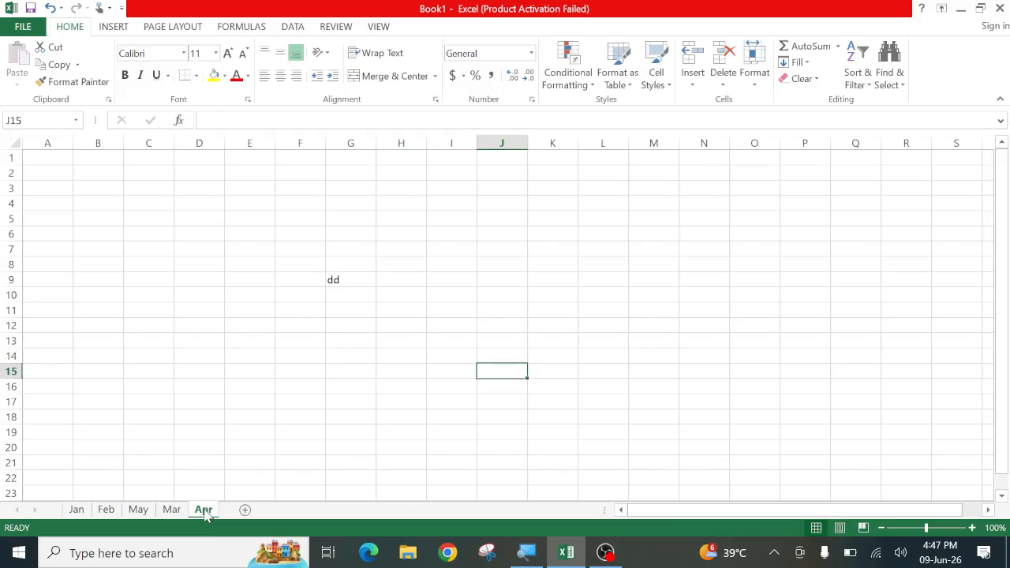
left_click(751, 79)
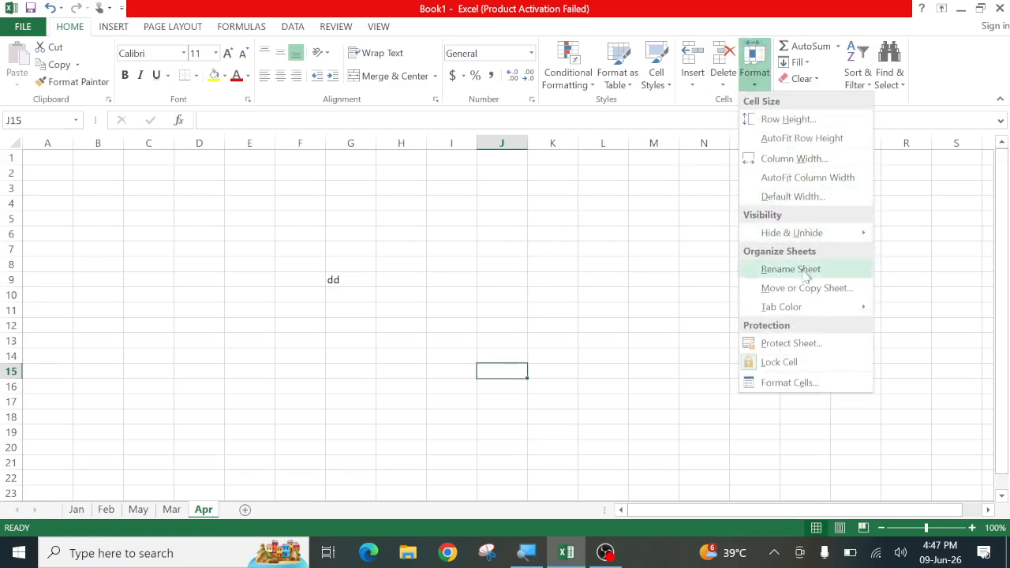
right_click(206, 513)
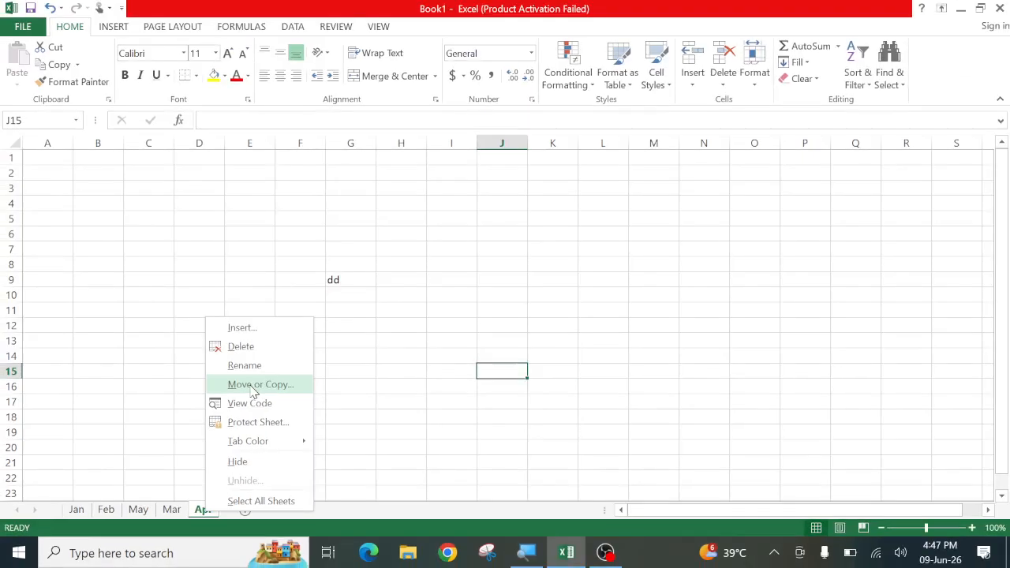
left_click(252, 387)
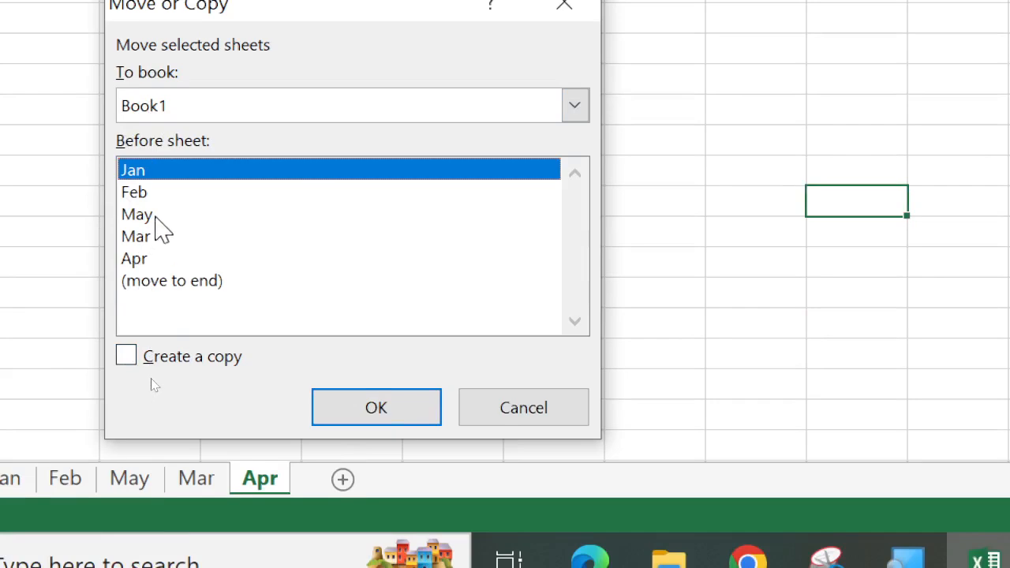
left_click(155, 218)
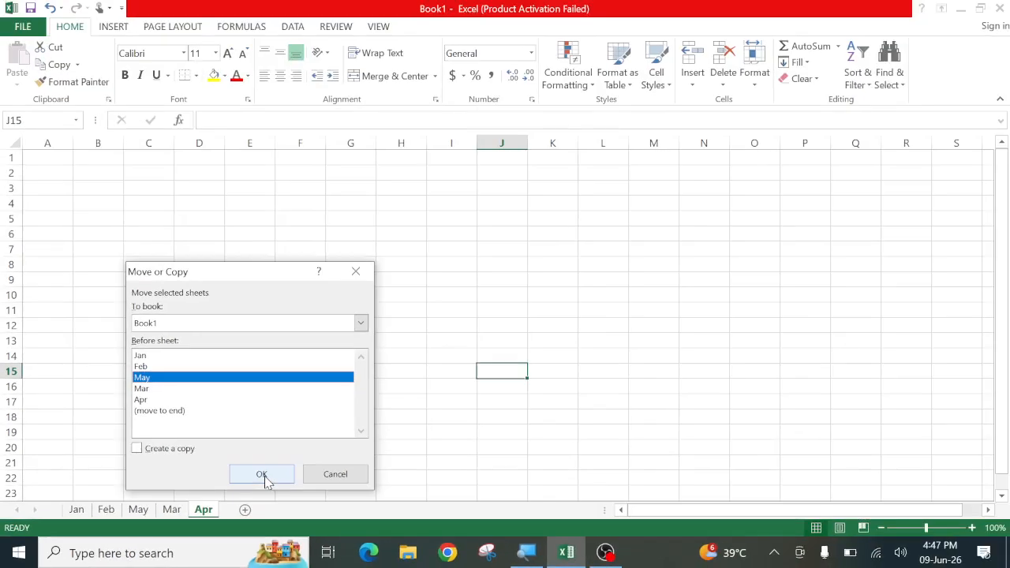
left_click(265, 476)
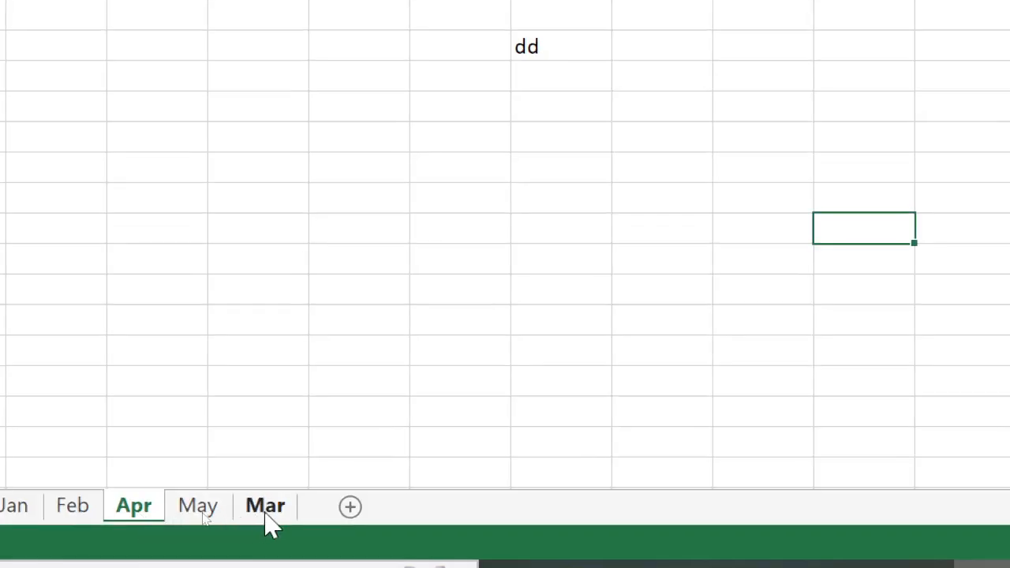
Start moving the May sheet to the end, then cancel
left_click(199, 516)
right_click(200, 513)
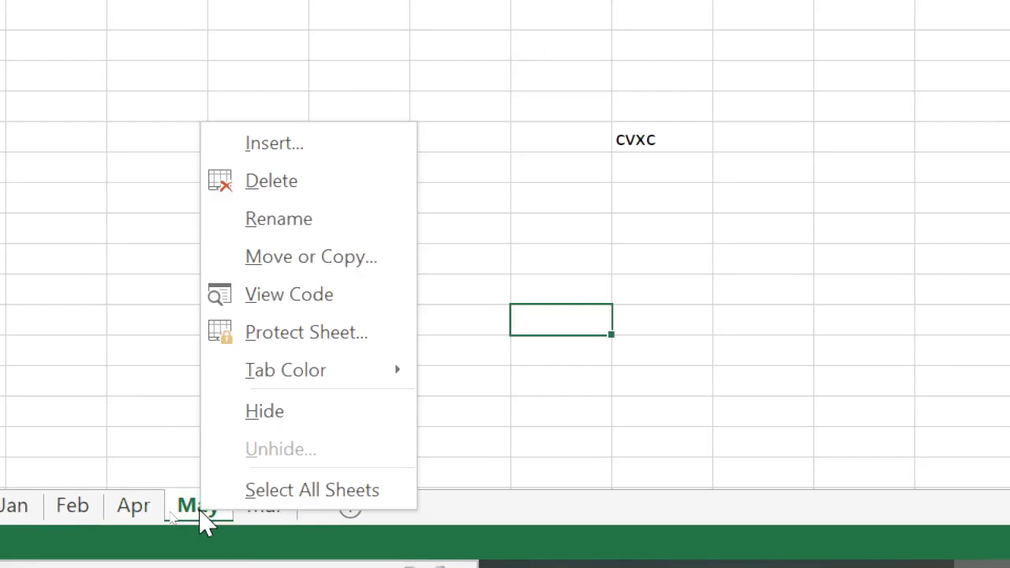
left_click(272, 254)
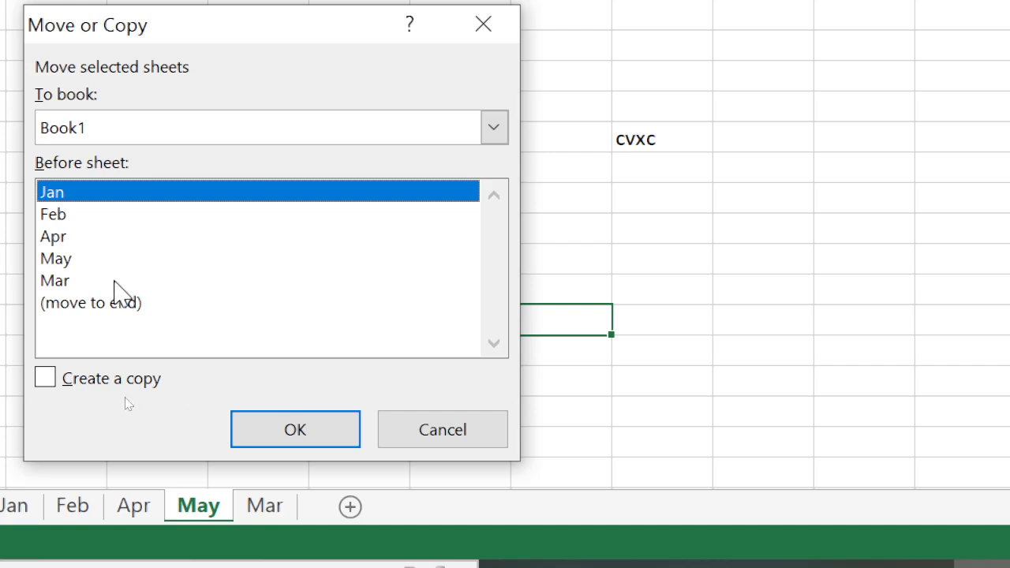
left_click(93, 305)
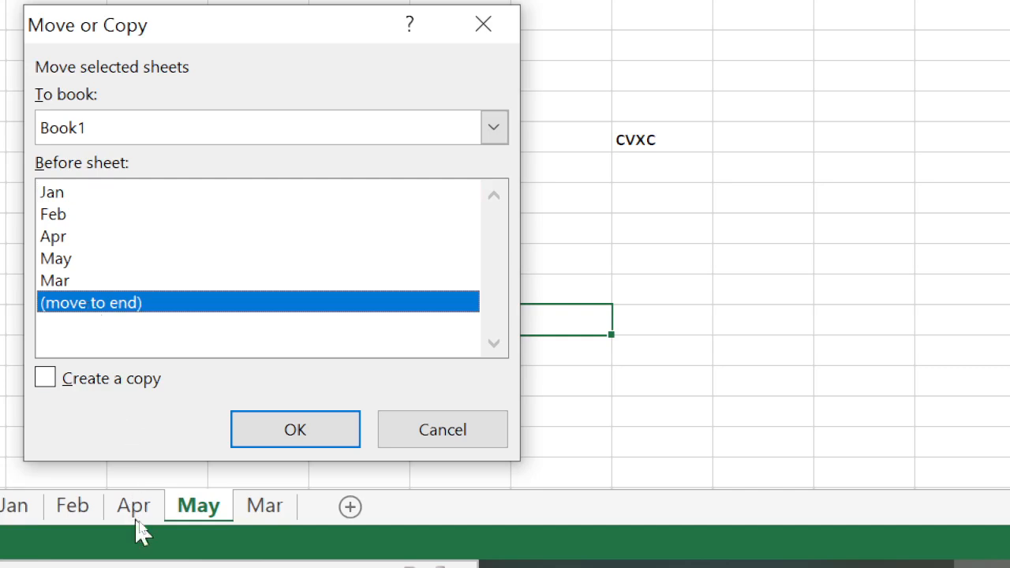
left_click(430, 439)
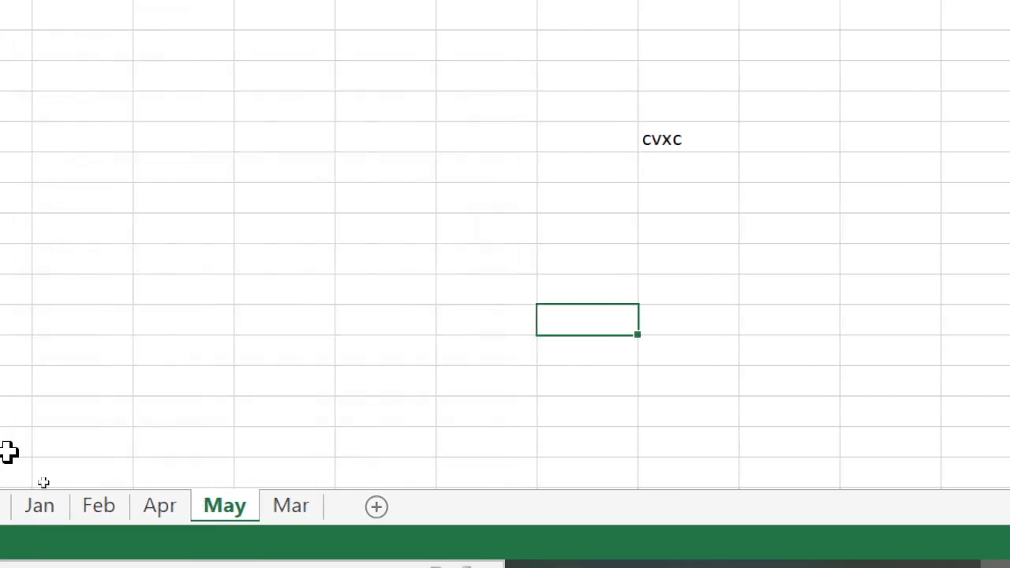
Move the Feb sheet to the end, giving Jan, Apr, May, Mar, Feb
left_click(217, 511)
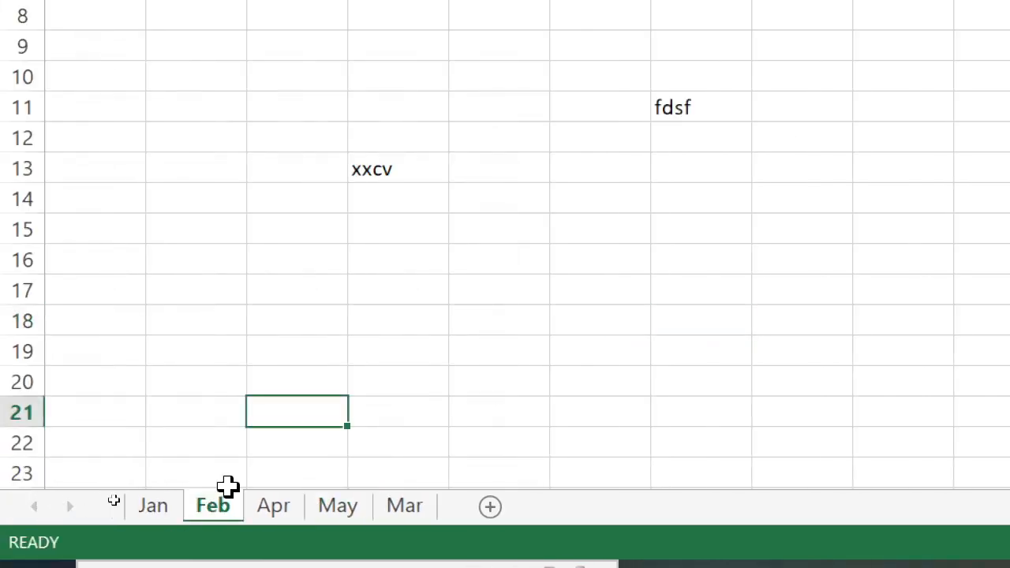
right_click(225, 511)
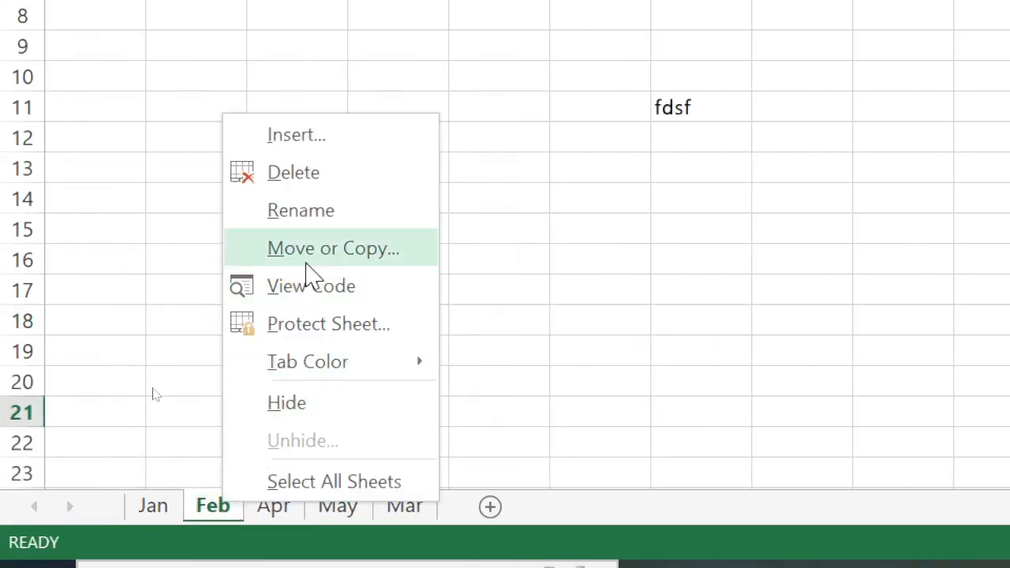
left_click(306, 262)
left_click(144, 315)
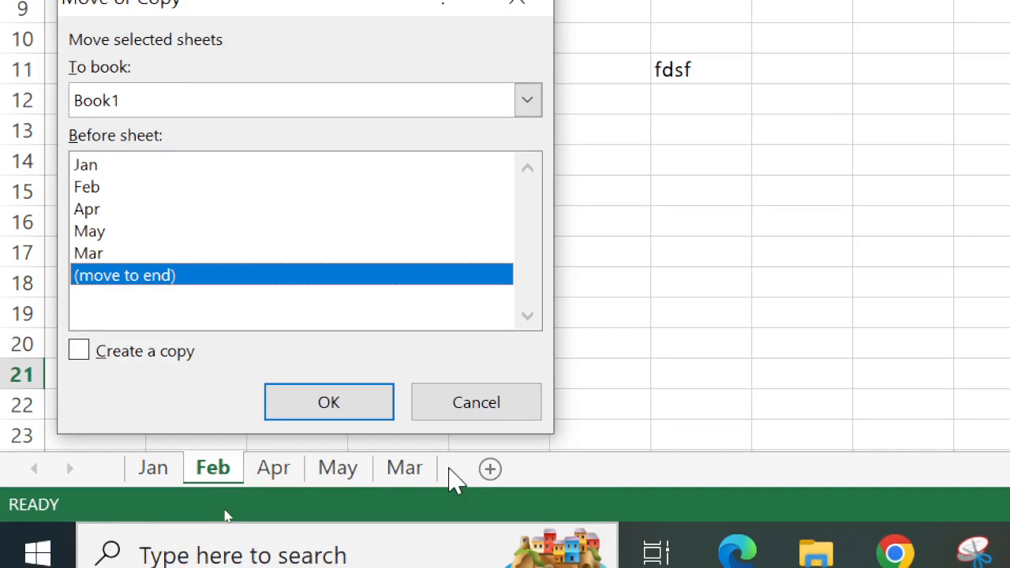
left_click(351, 407)
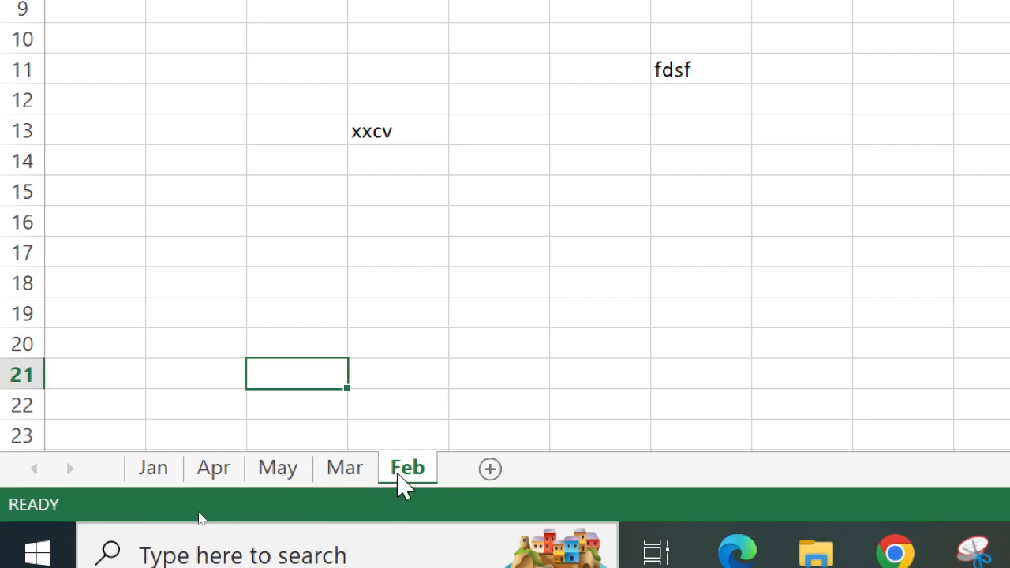
right_click(400, 482)
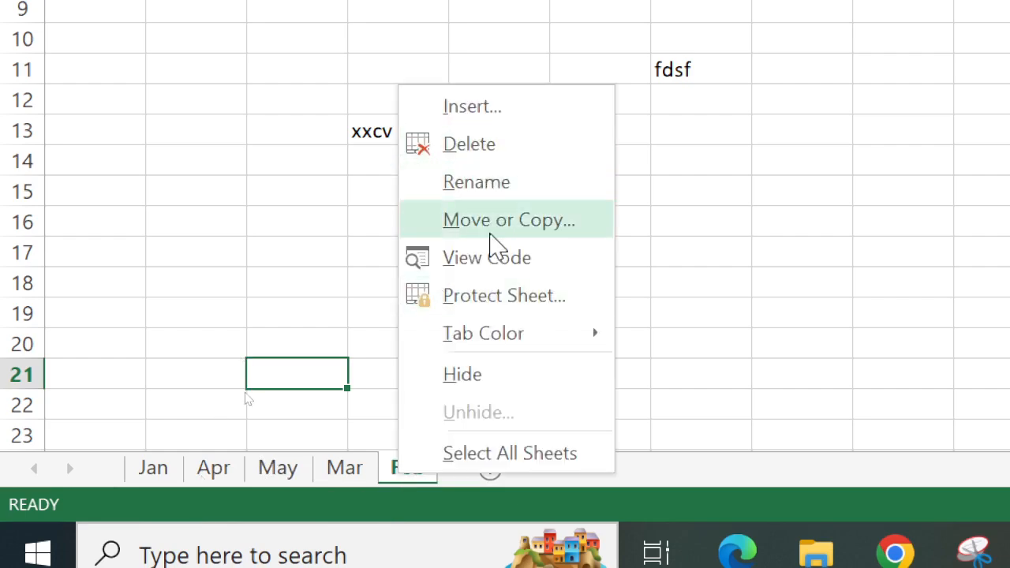
left_click(397, 484)
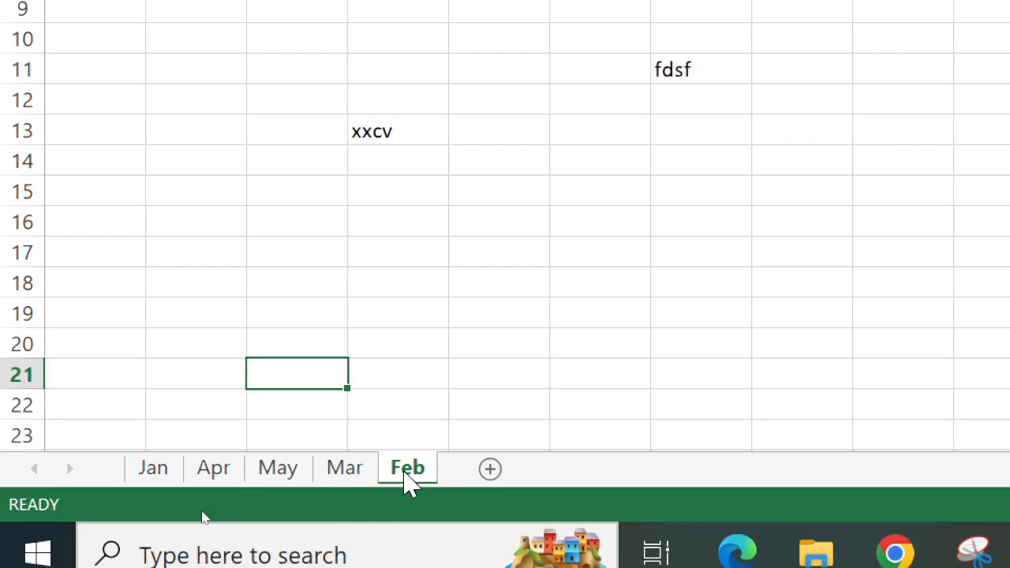
Drag Feb after Jan and Mar before Apr, cancel a Move or Copy dialog, and return to Jan
left_click_drag(408, 481, 199, 480)
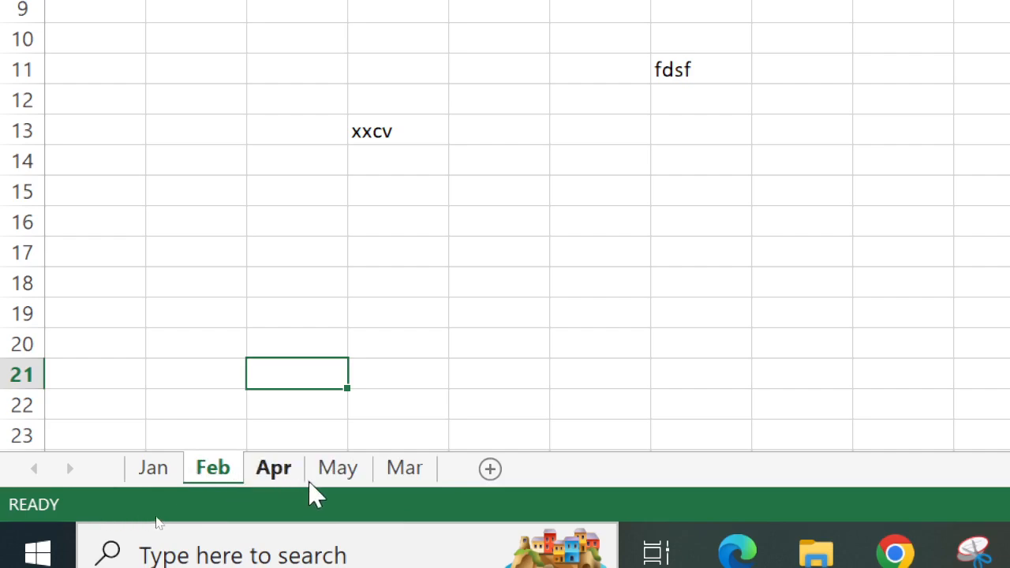
left_click_drag(425, 473, 281, 478)
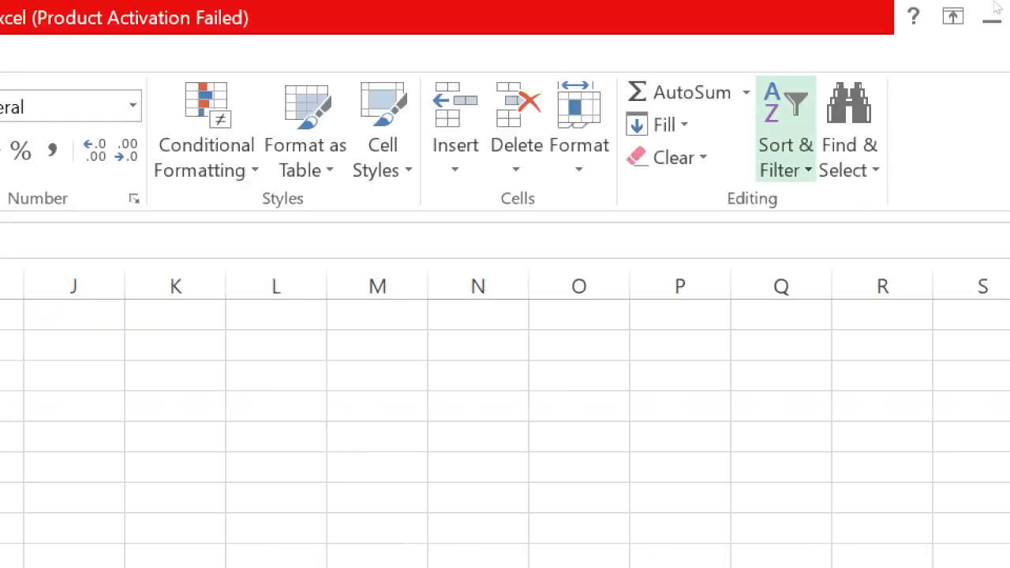
left_click(522, 167)
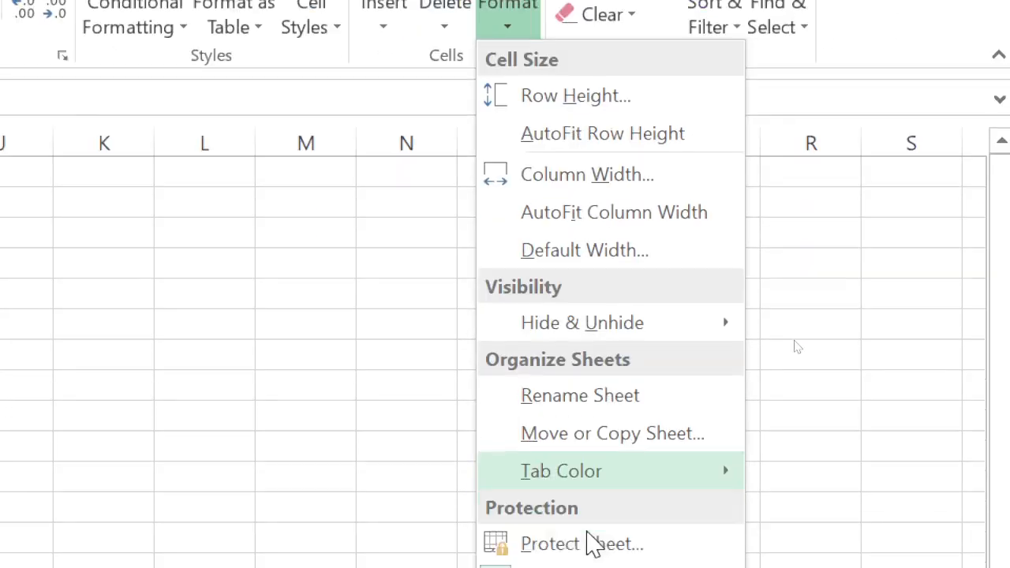
left_click(584, 382)
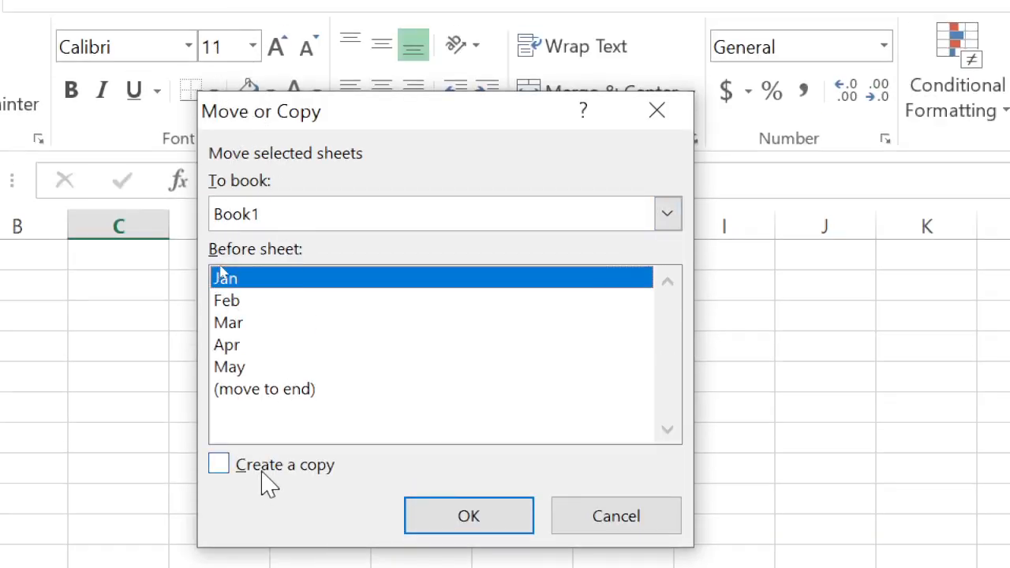
left_click(584, 527)
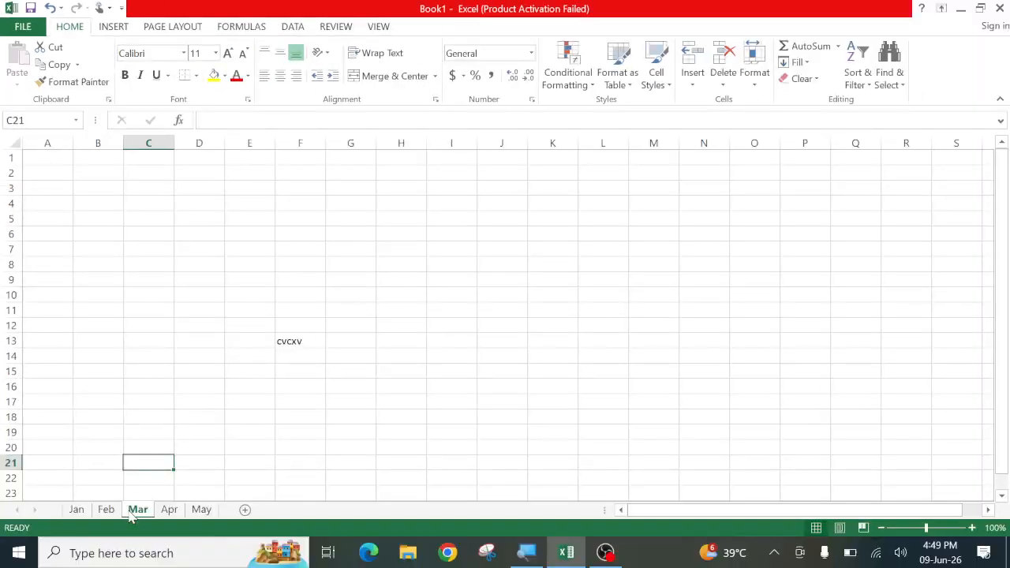
left_click(77, 511)
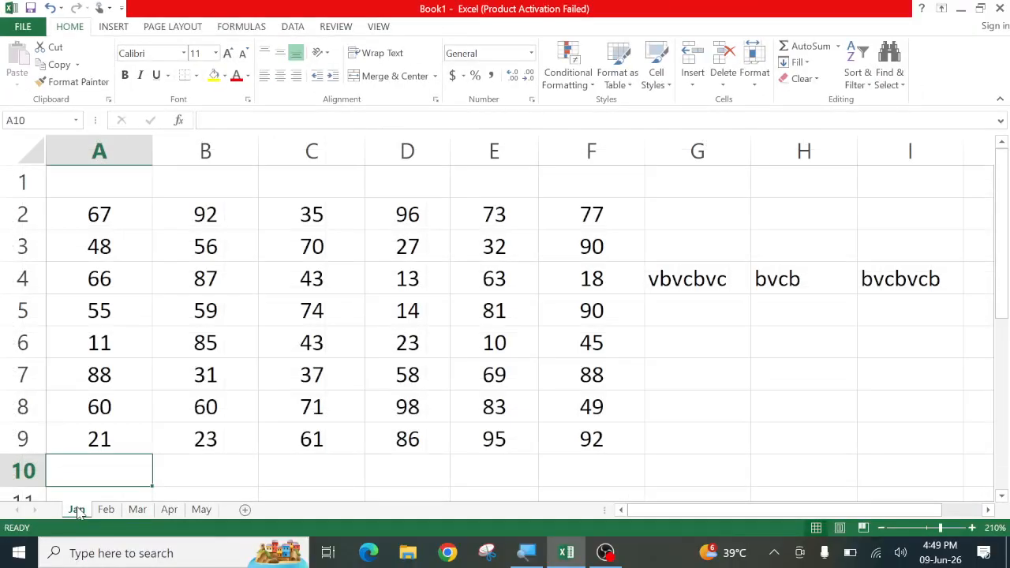
Copy the Jan sheet as Jan (2) before May, then return to Jan
right_click(77, 510)
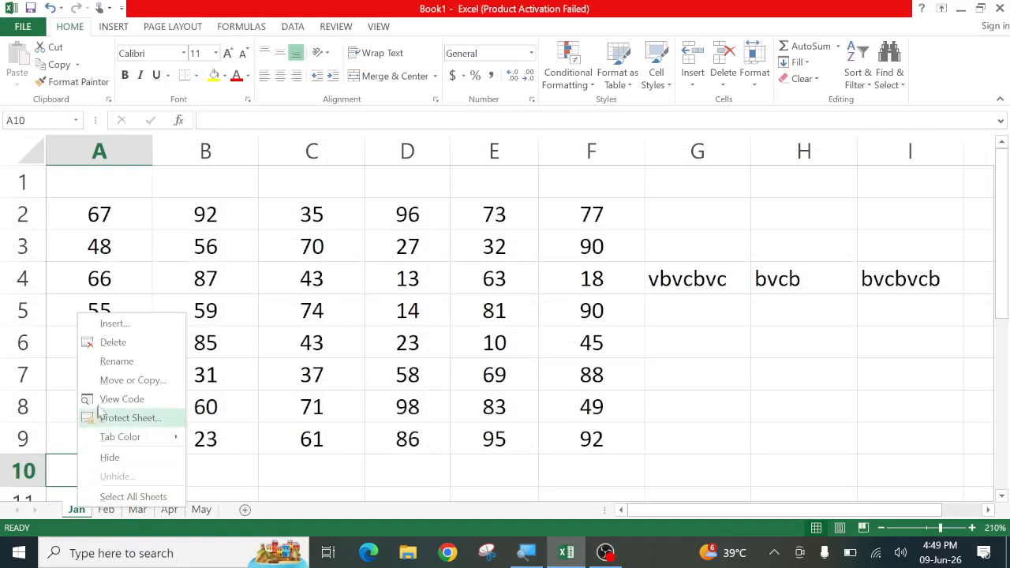
left_click(110, 382)
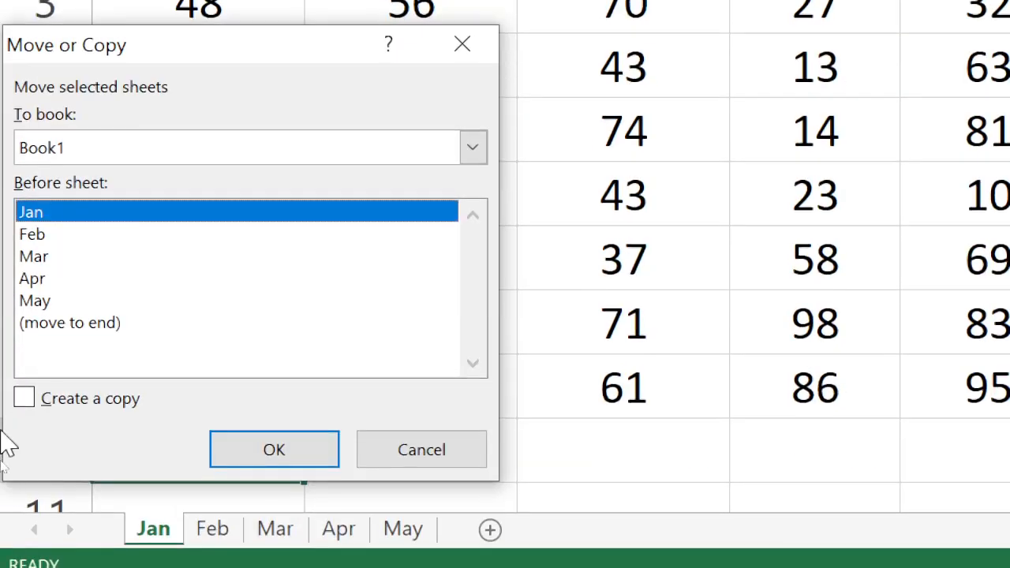
left_click(24, 398)
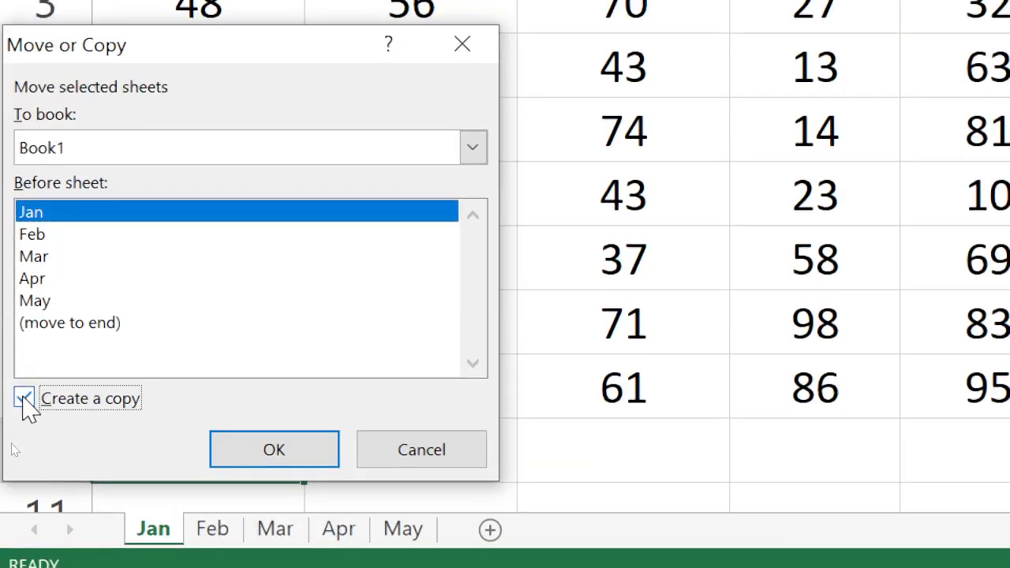
left_click(41, 303)
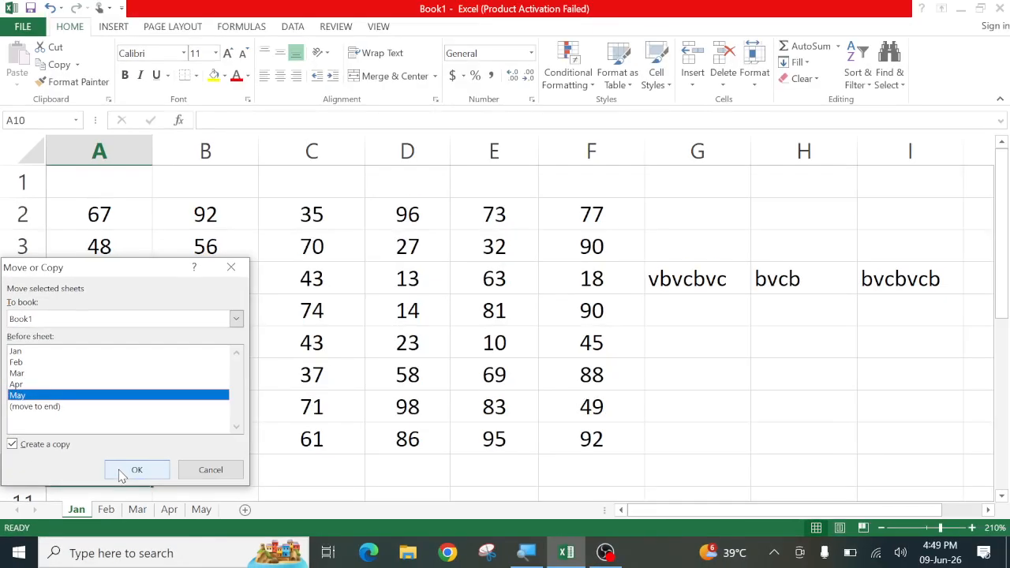
left_click(127, 471)
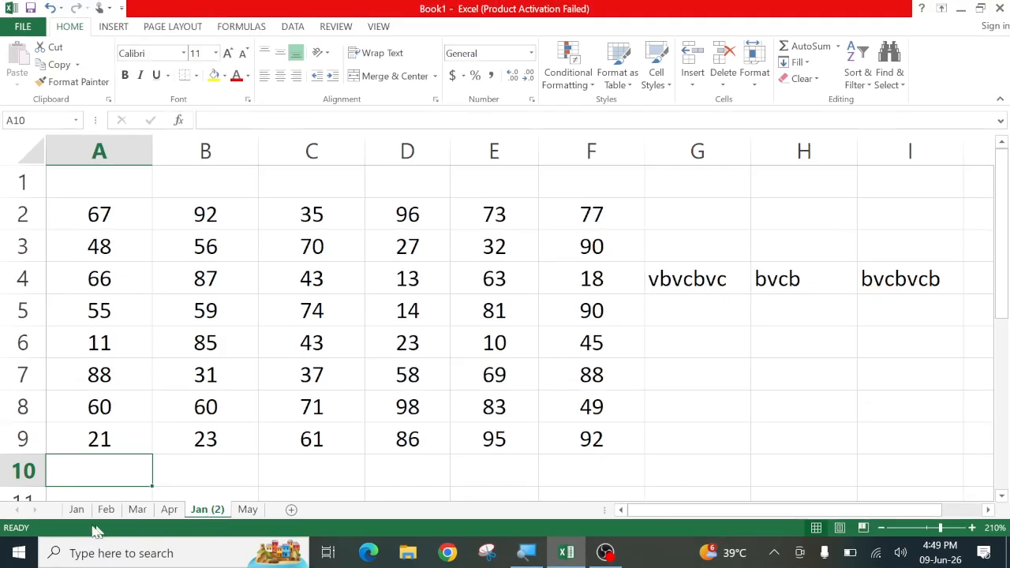
left_click(75, 511)
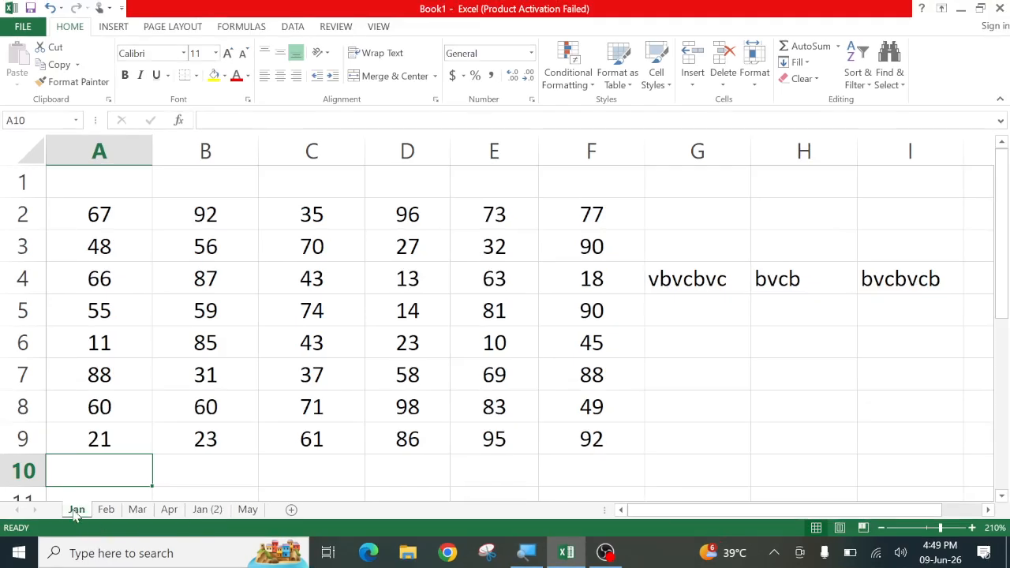
Copy the Jan (2) sheet to the end of the workbook as Jan (3)
left_click(203, 511)
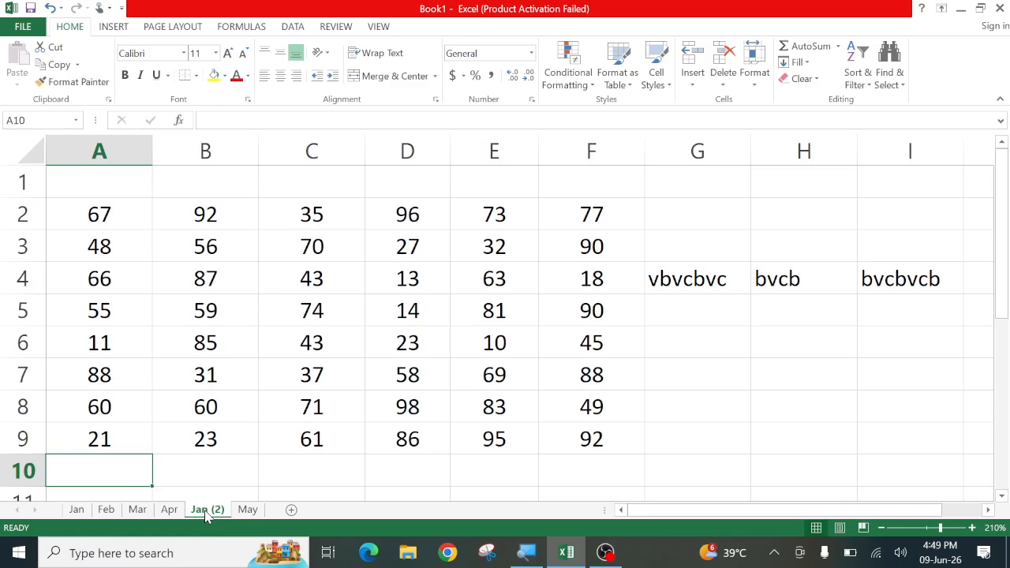
right_click(206, 513)
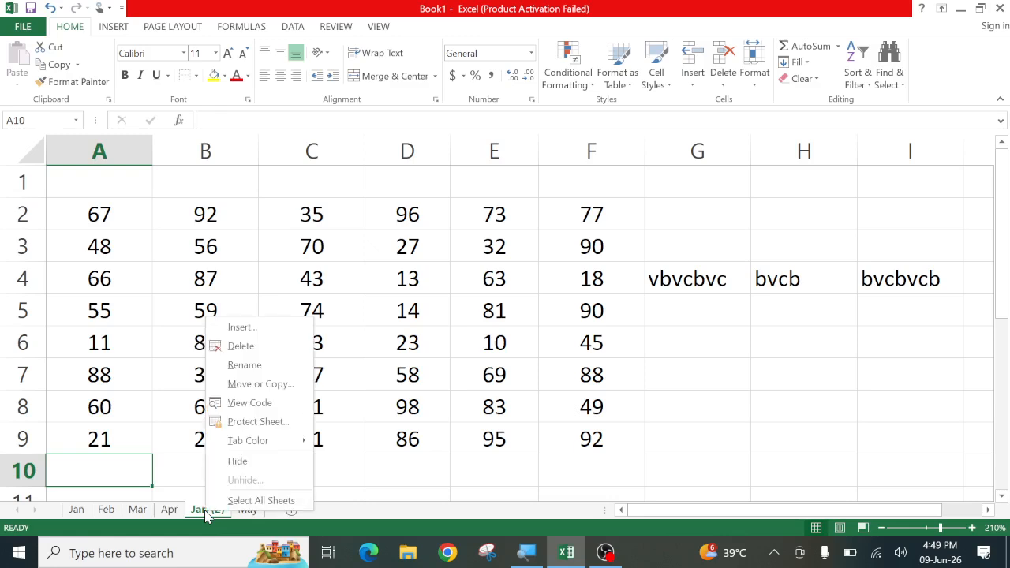
left_click(247, 385)
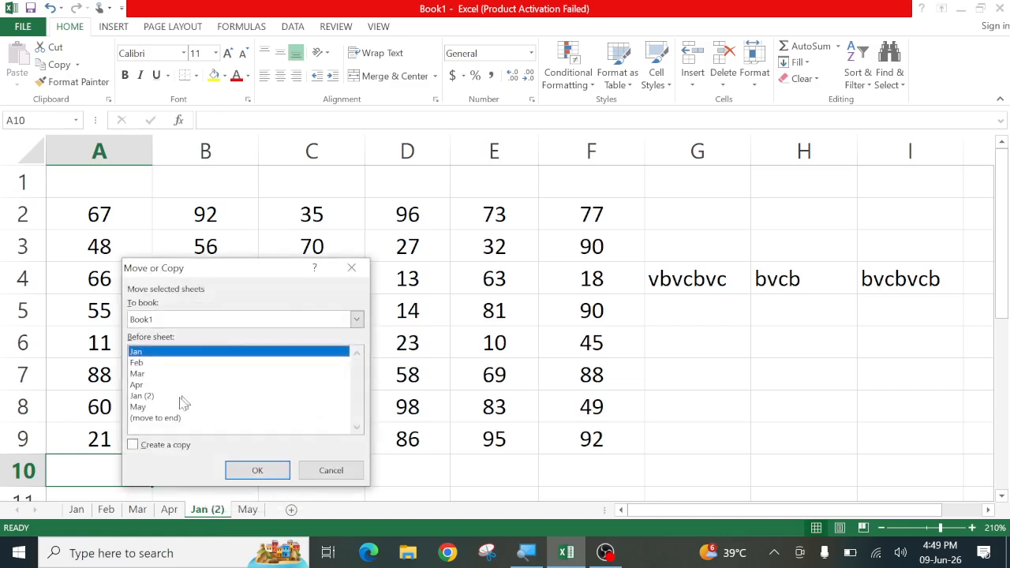
left_click(155, 418)
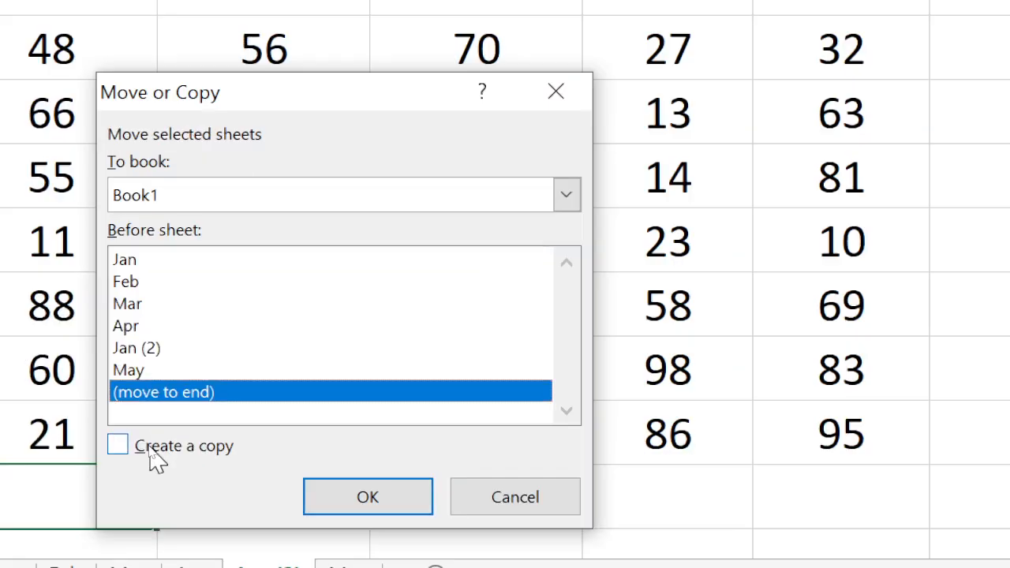
left_click(150, 448)
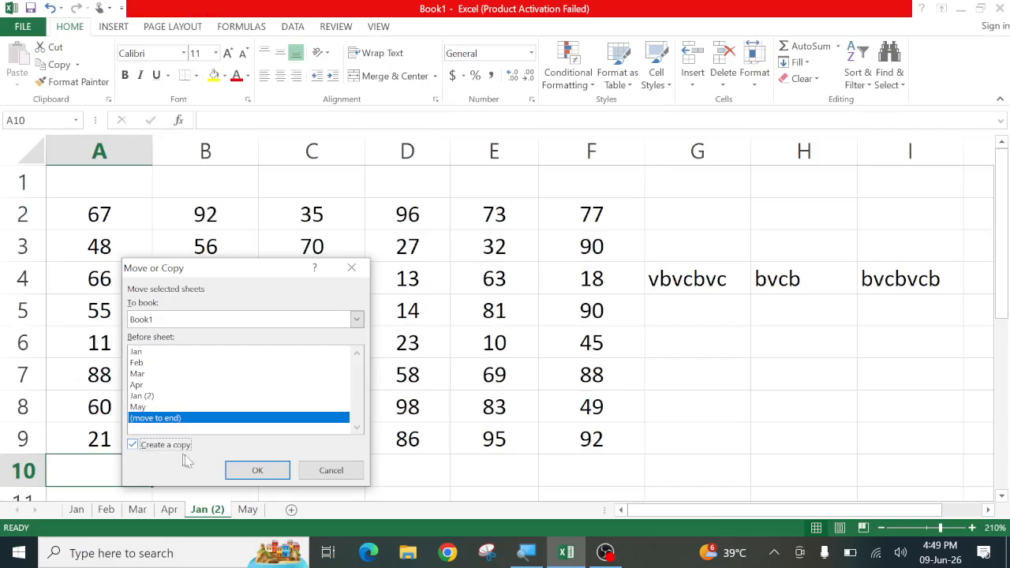
left_click(257, 470)
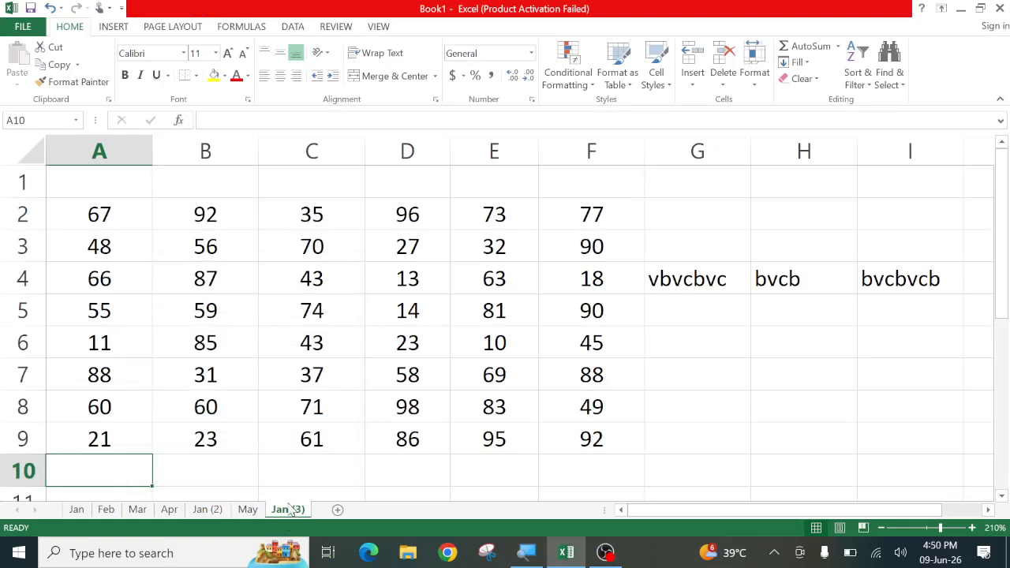
left_click(753, 79)
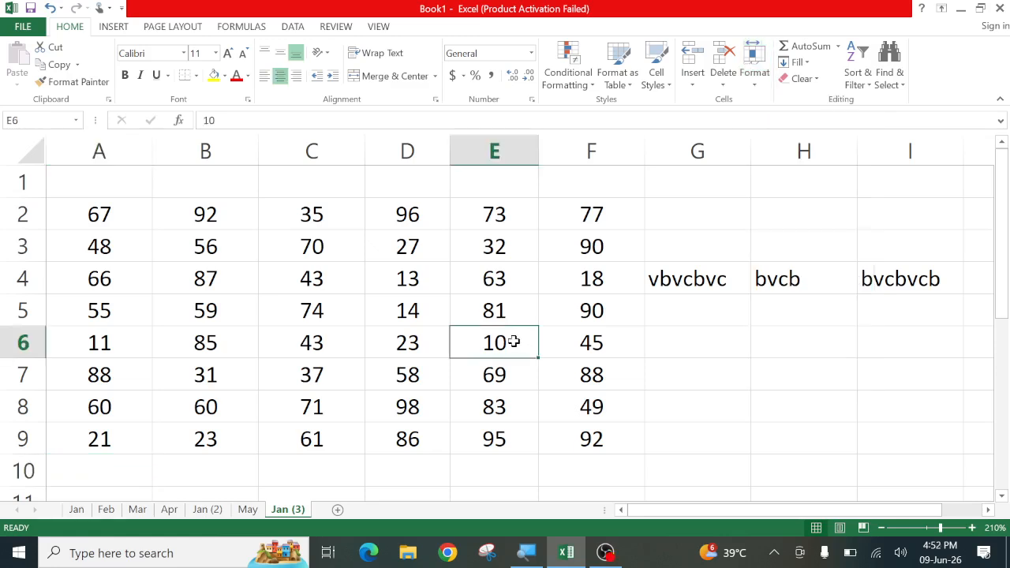
Select E5, close the Tab Color menu without choosing, then go through Jan to Feb
left_click(534, 302)
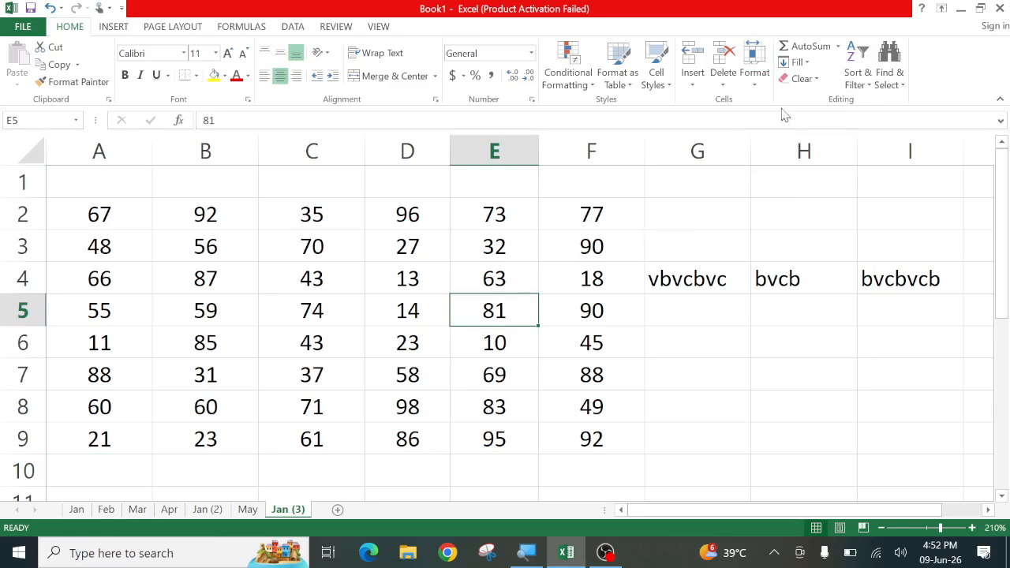
left_click(754, 73)
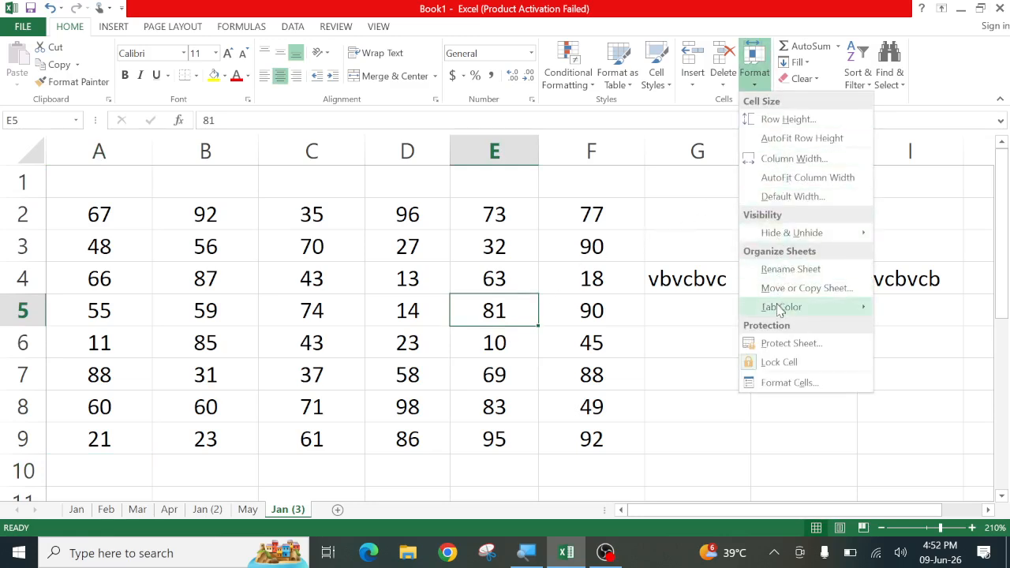
mouse_move(778, 310)
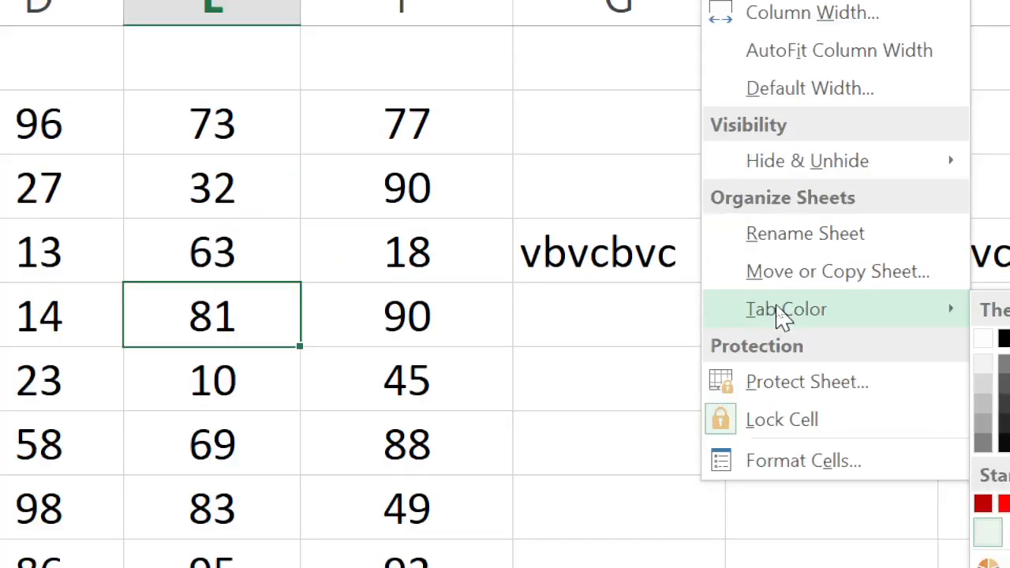
mouse_move(562, 311)
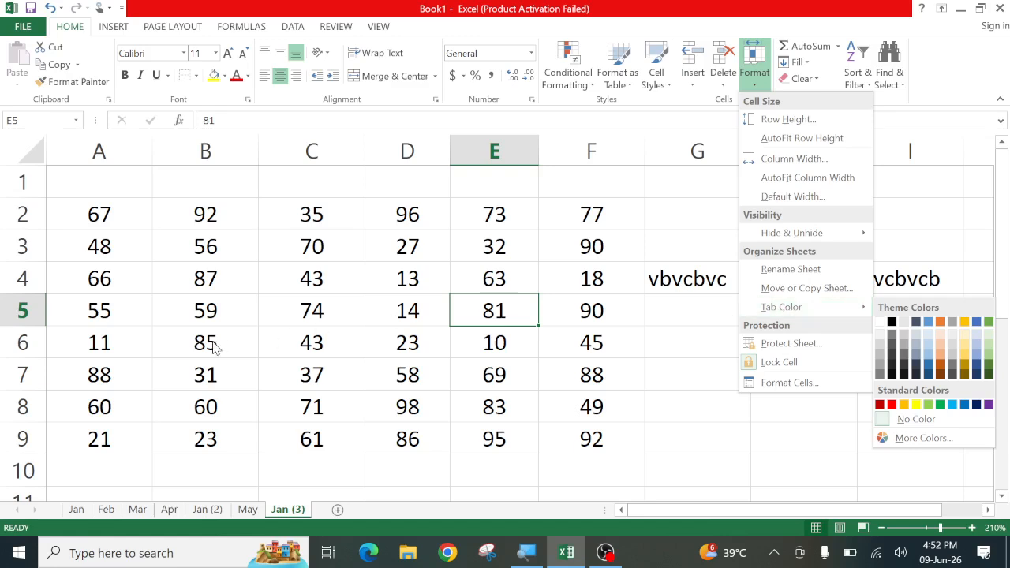
left_click(210, 345)
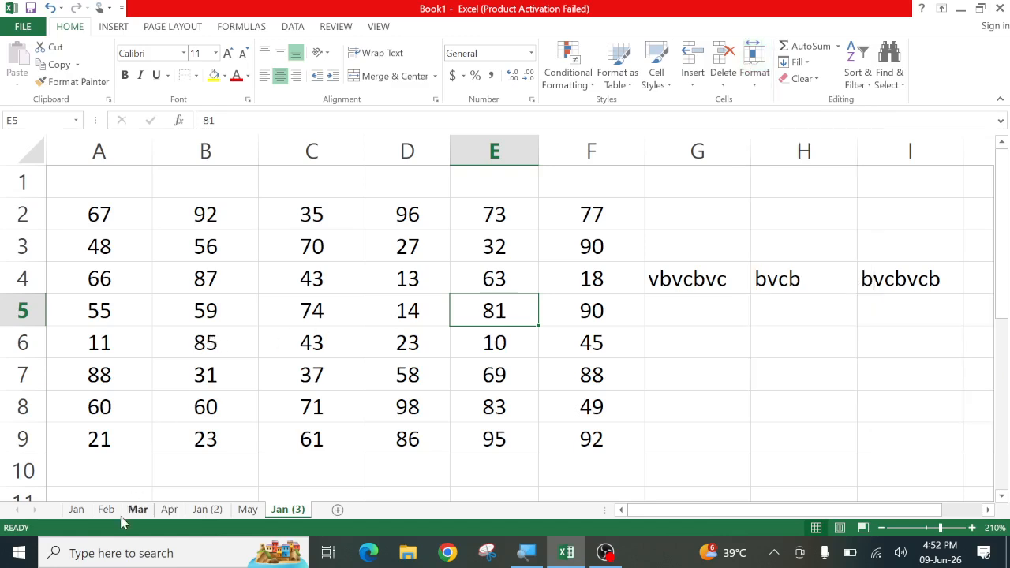
left_click(77, 514)
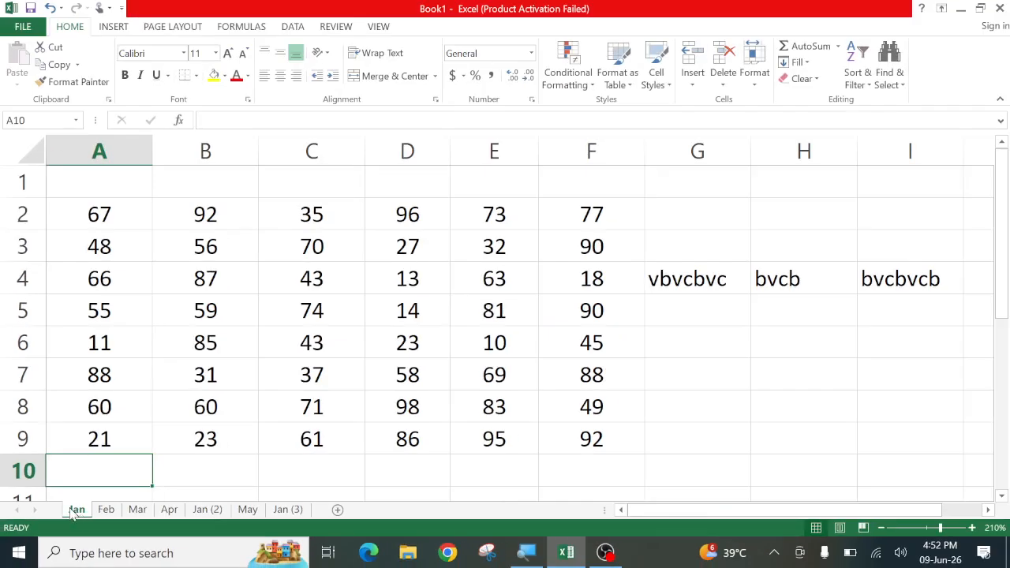
left_click(104, 510)
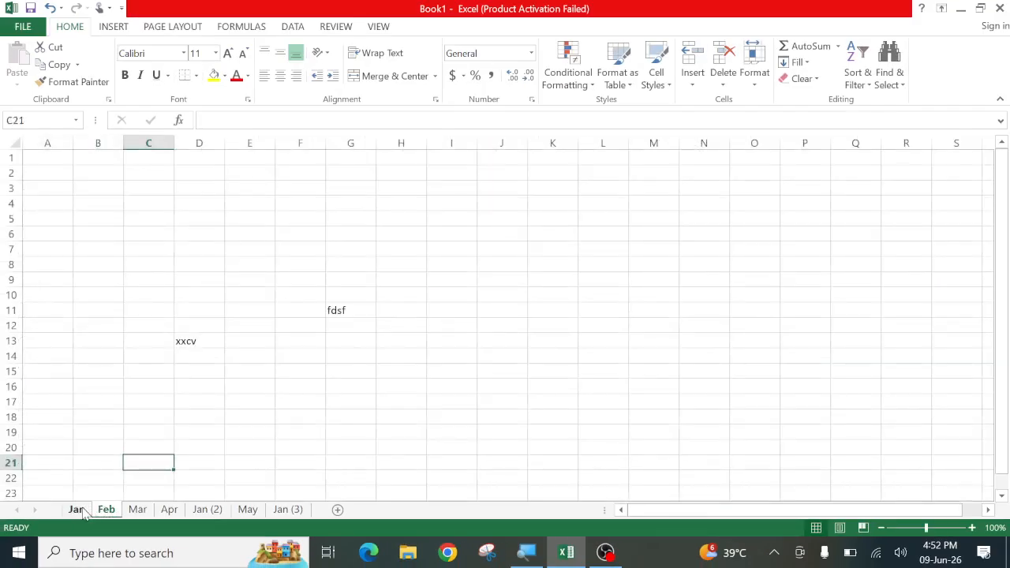
Set the Jan tab colour to Standard red, then view it from the Feb sheet
left_click(77, 511)
left_click(762, 79)
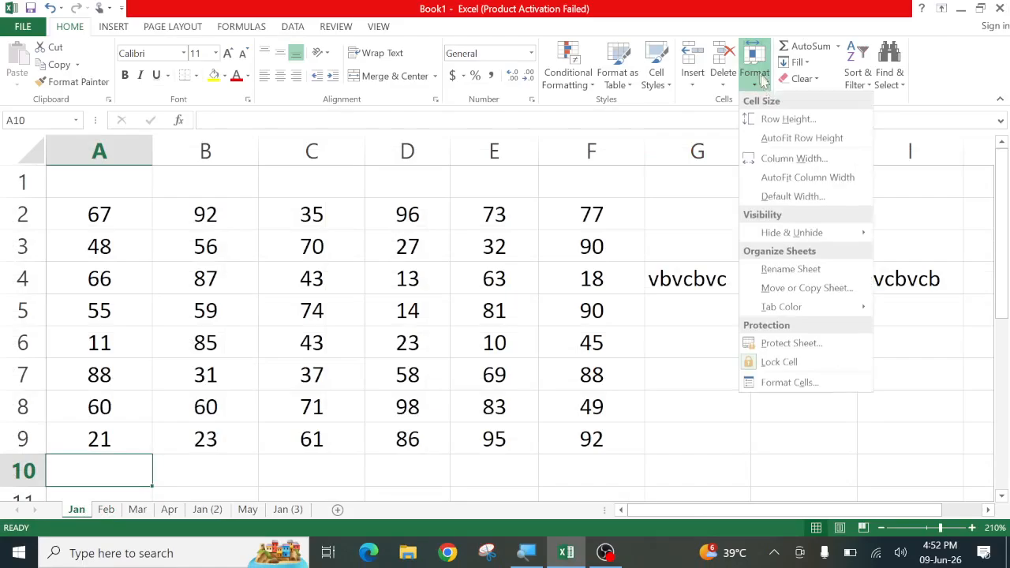
mouse_move(812, 309)
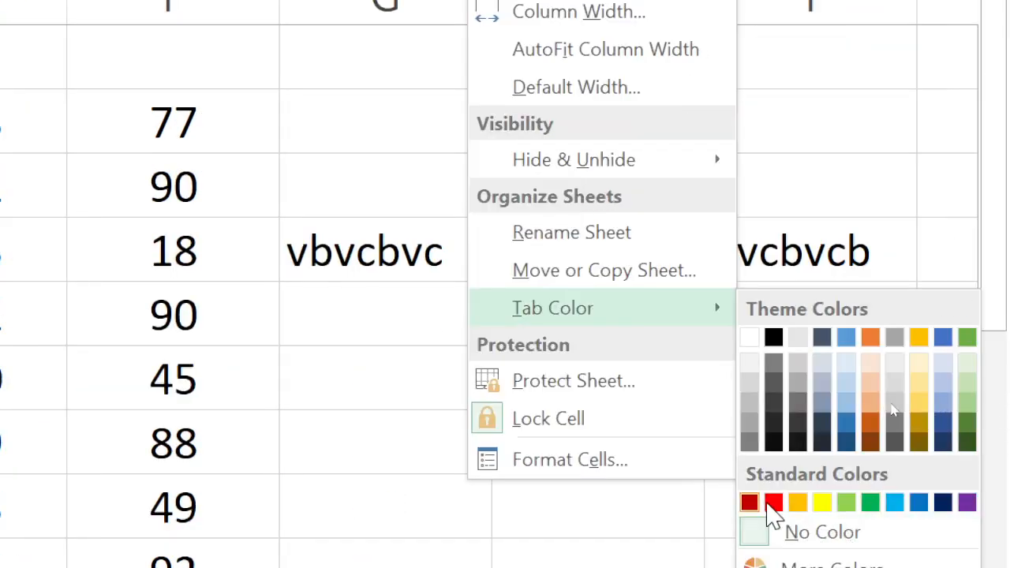
left_click(771, 505)
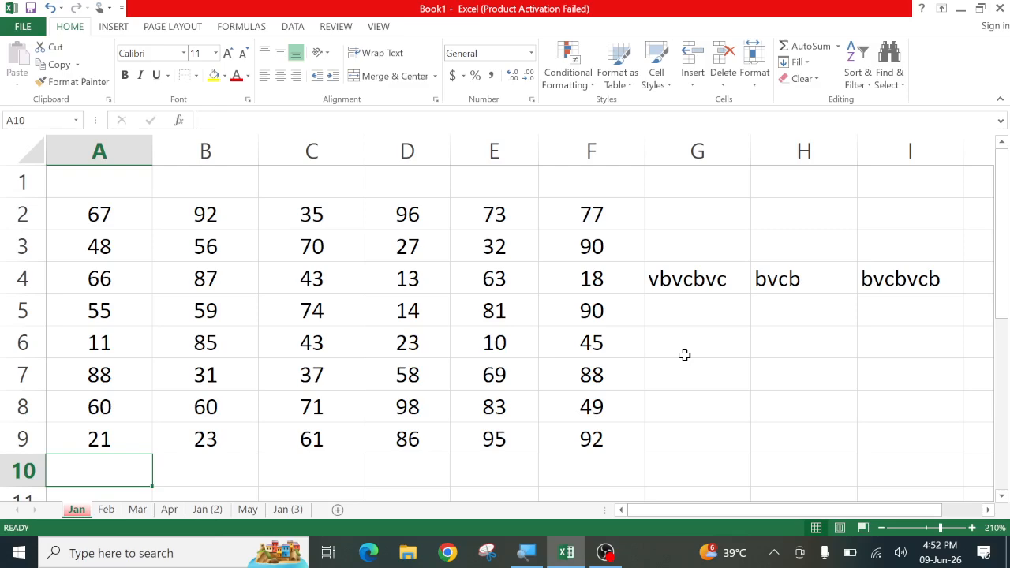
left_click(98, 513)
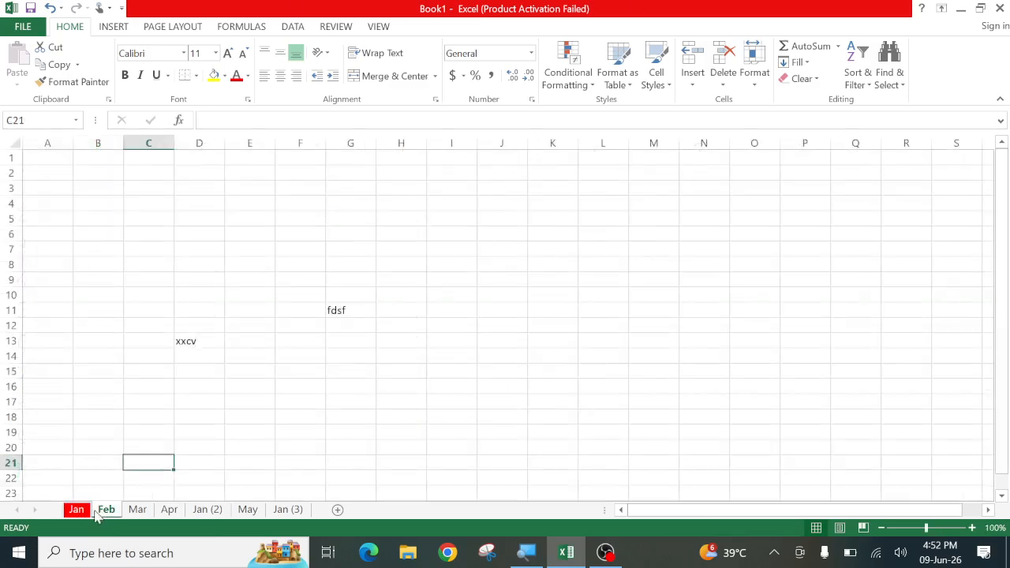
left_click(85, 512)
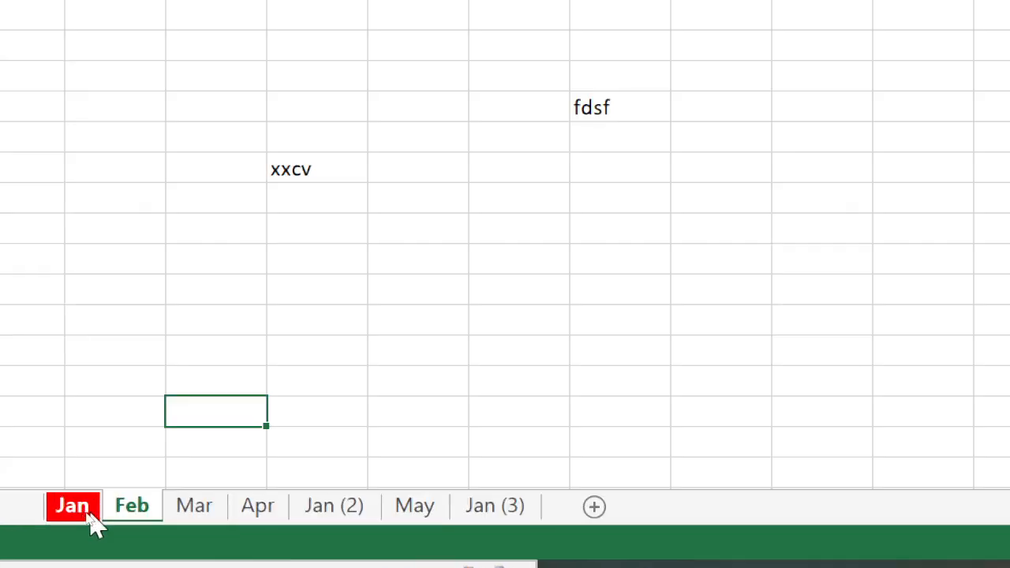
left_click(131, 509)
Use each tab's Tab Color menu to make Feb green, Mar blue and Apr gold, then open Jan (2)
right_click(134, 513)
mouse_move(279, 360)
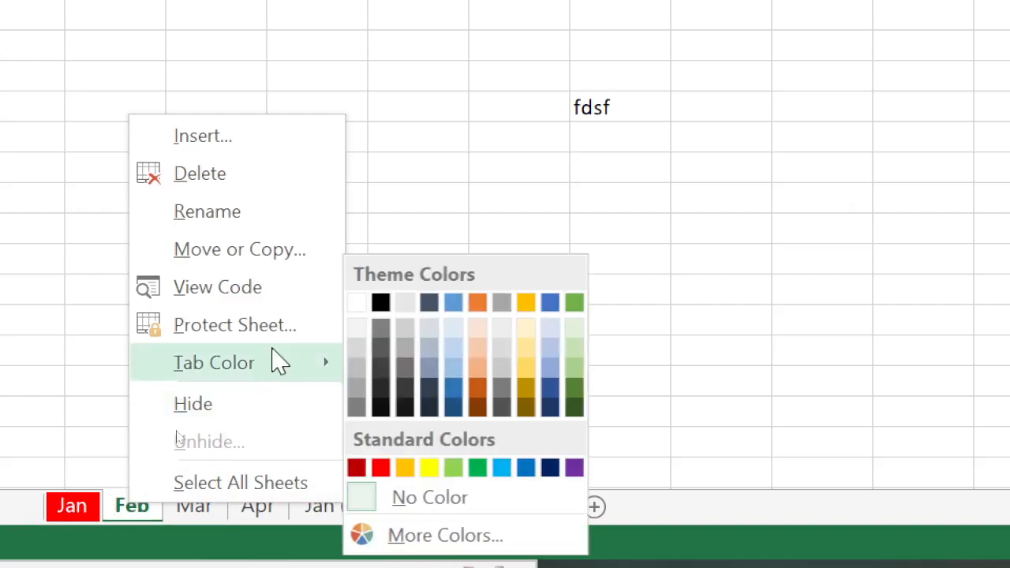
left_click(479, 469)
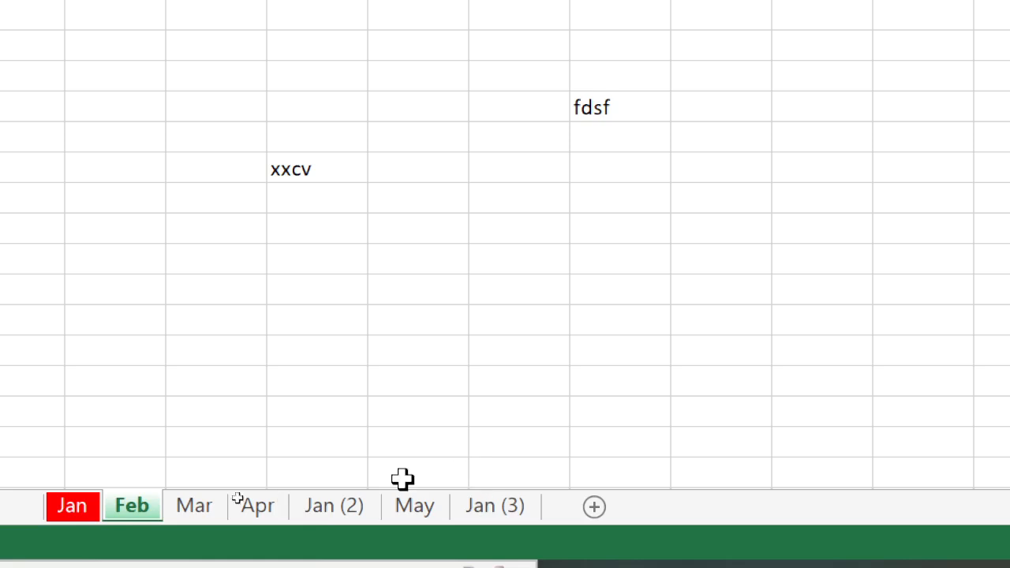
left_click(198, 518)
right_click(197, 518)
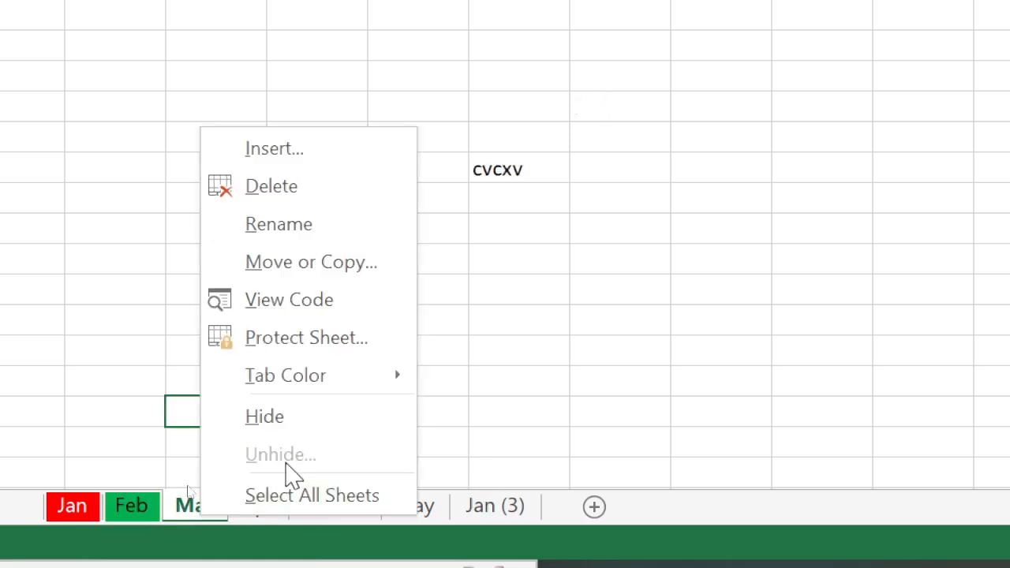
mouse_move(388, 387)
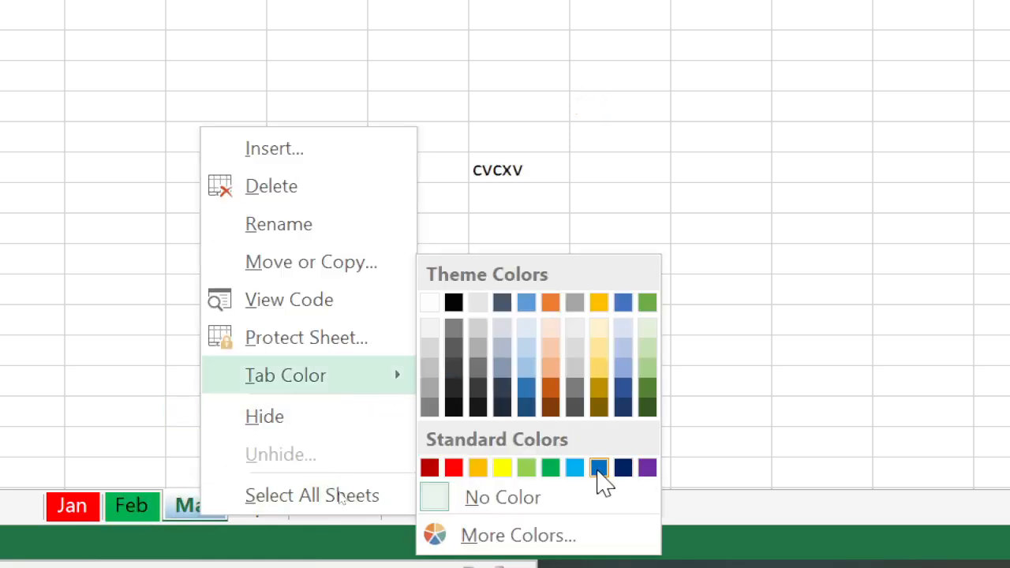
left_click(602, 469)
left_click(254, 511)
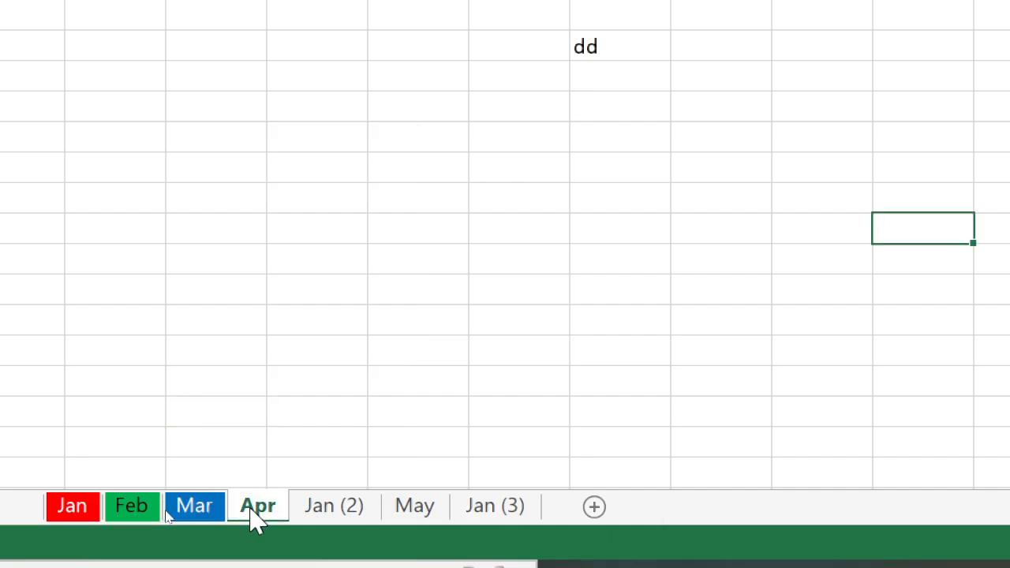
right_click(254, 521)
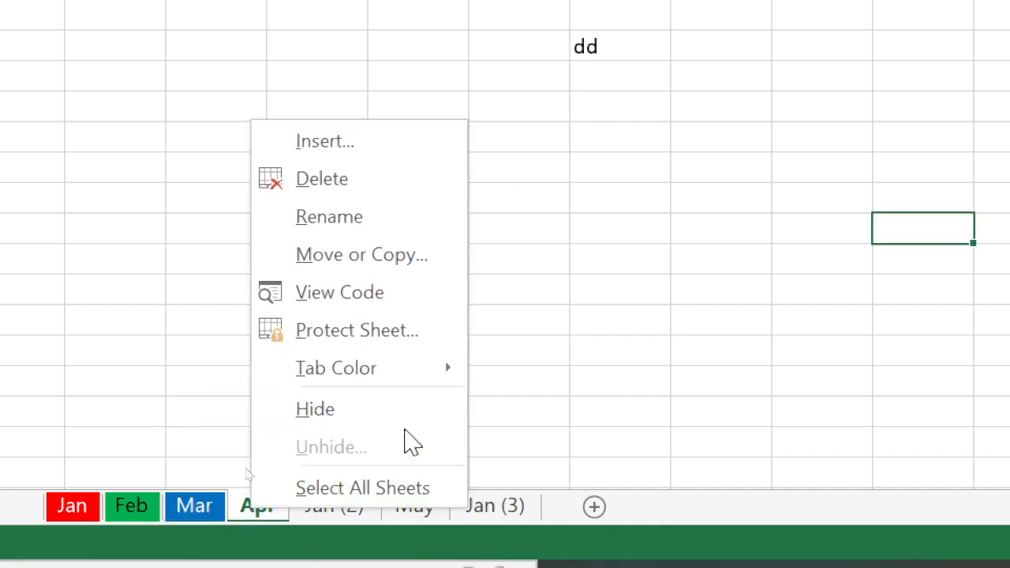
mouse_move(453, 373)
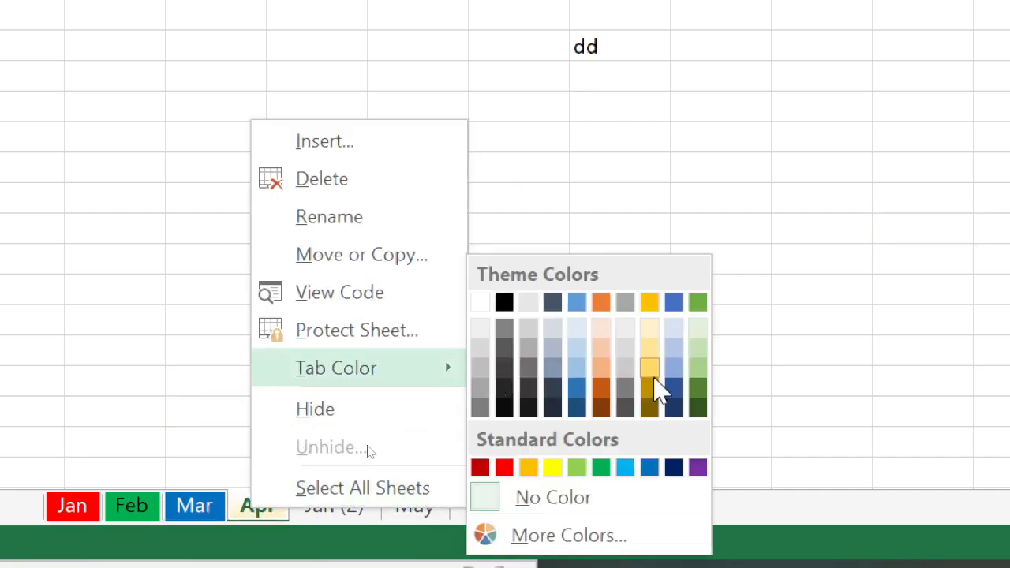
left_click(652, 380)
left_click(356, 511)
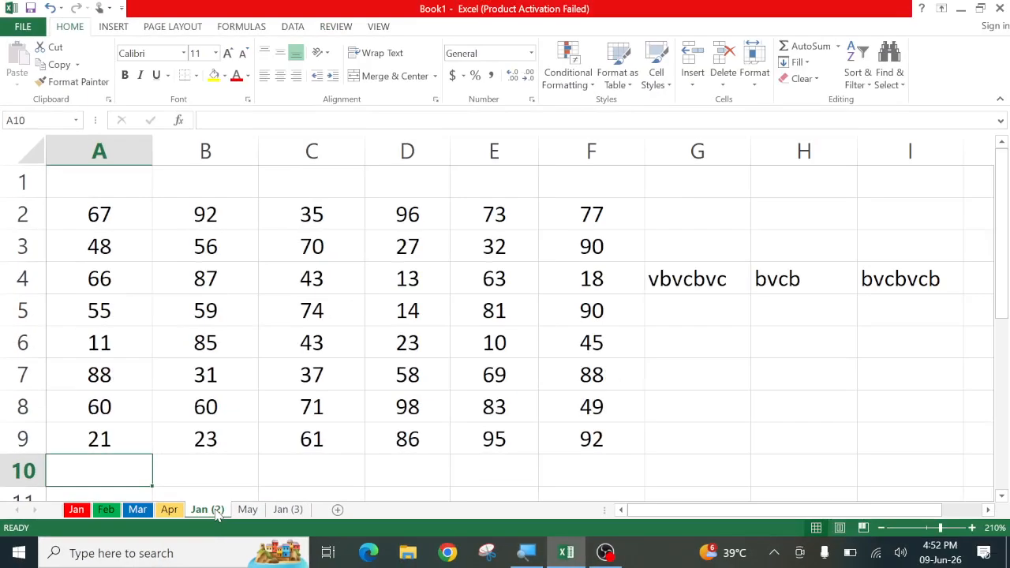
Select C7 on Jan (2) and open Protect Sheet from the Format menu
left_click(268, 387)
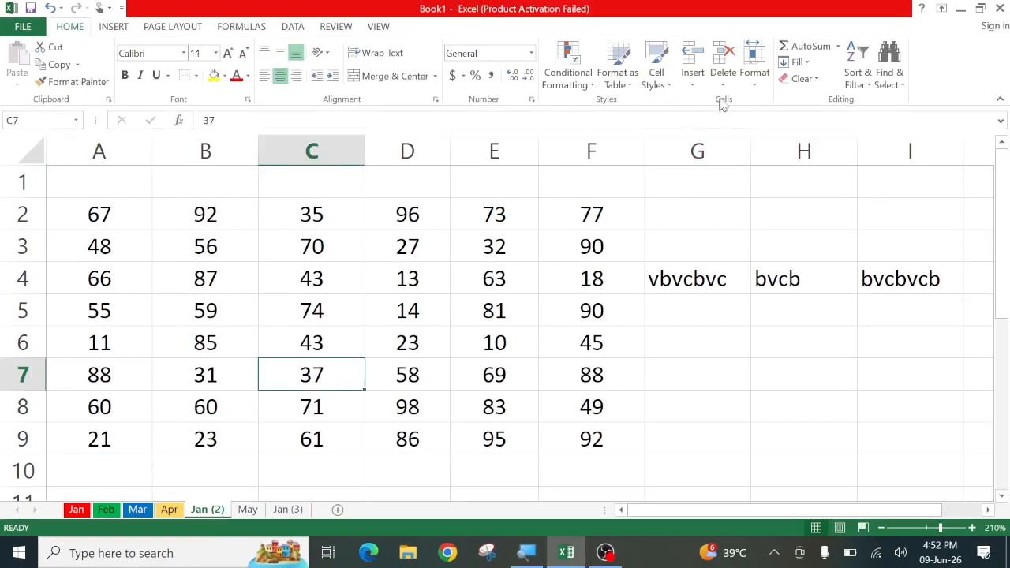
left_click(755, 69)
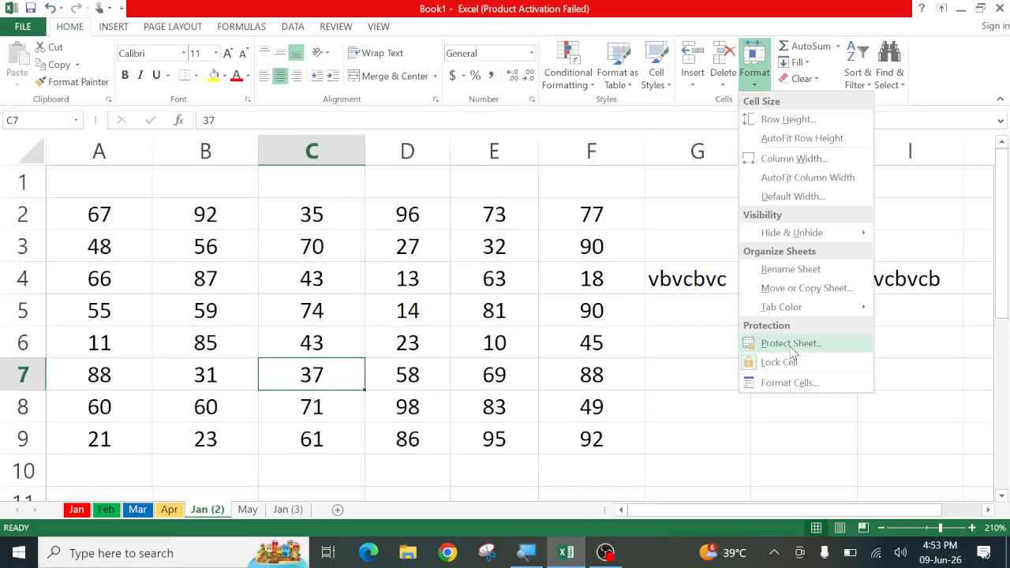
left_click(790, 345)
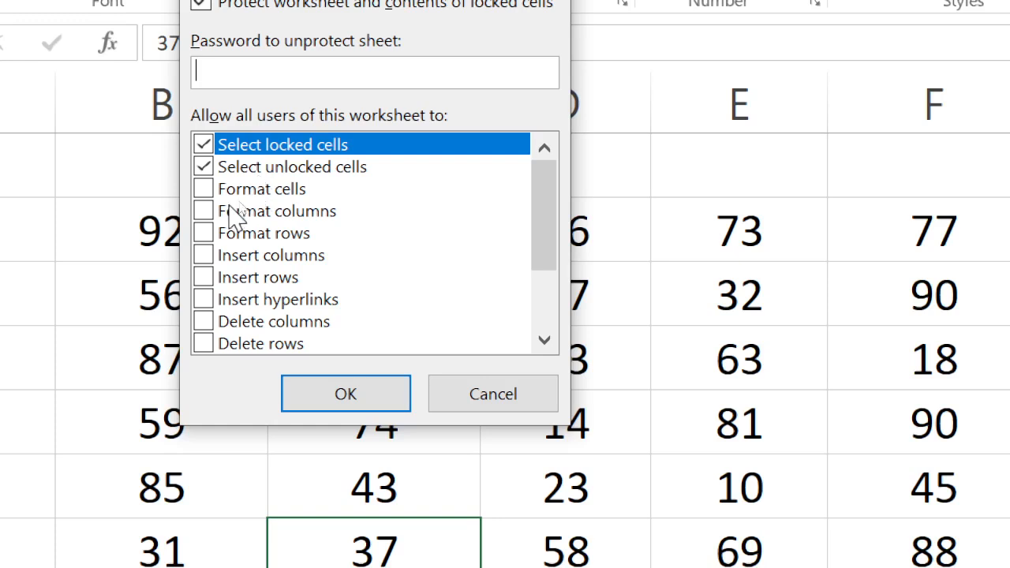
Allow formatting, inserting, deleting, hyperlinks, sorting, AutoFilter, PivotTables, objects and scenarios in Protect Sheet
left_click(204, 191)
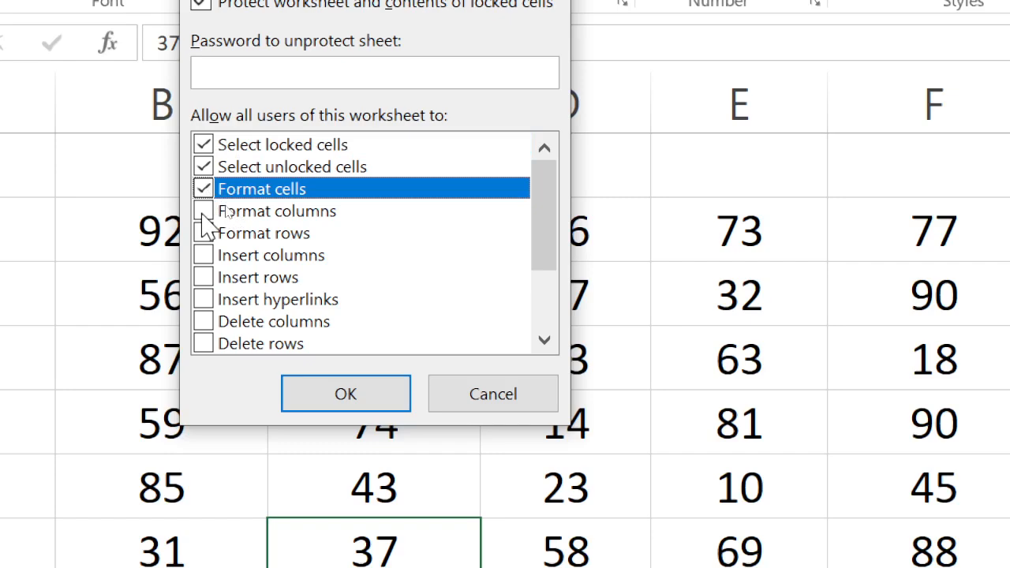
left_click(204, 212)
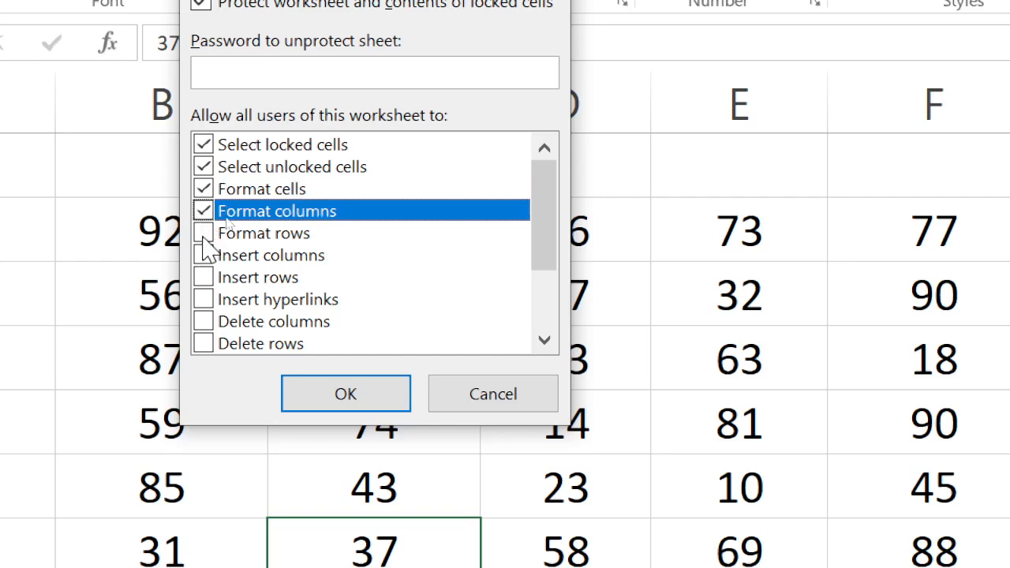
left_click(203, 235)
left_click(203, 256)
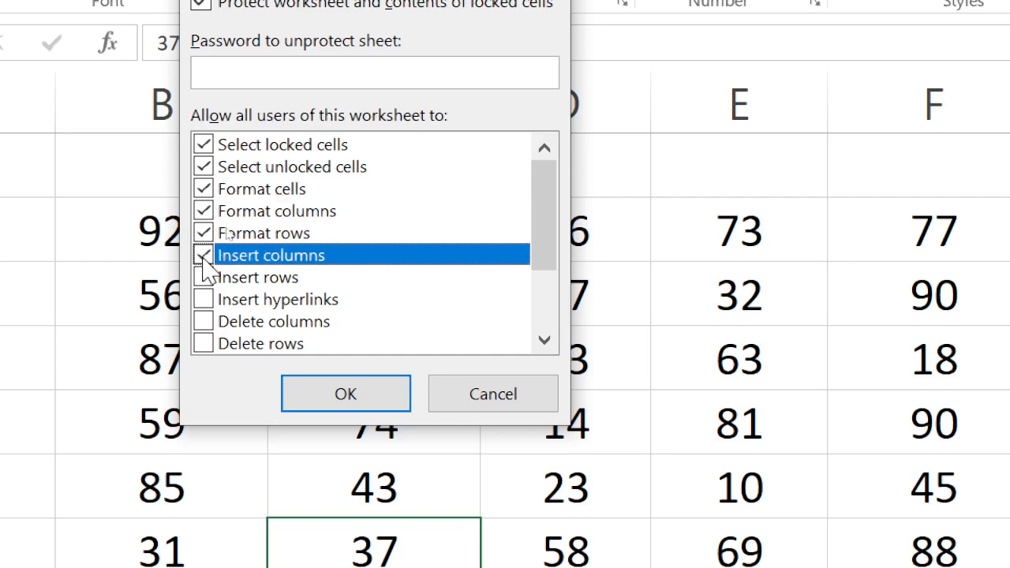
left_click(203, 278)
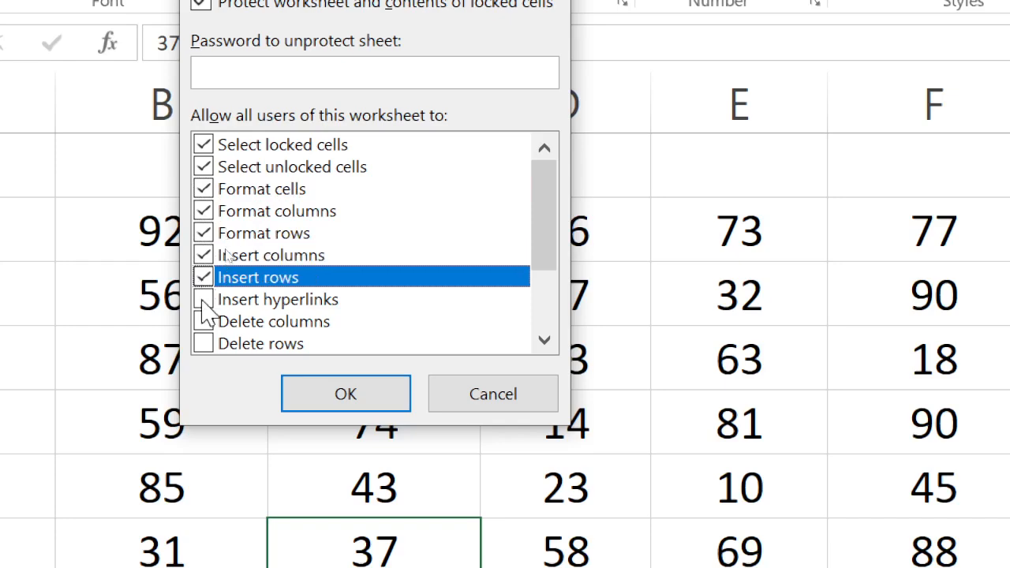
left_click(202, 302)
left_click(203, 322)
left_click(203, 343)
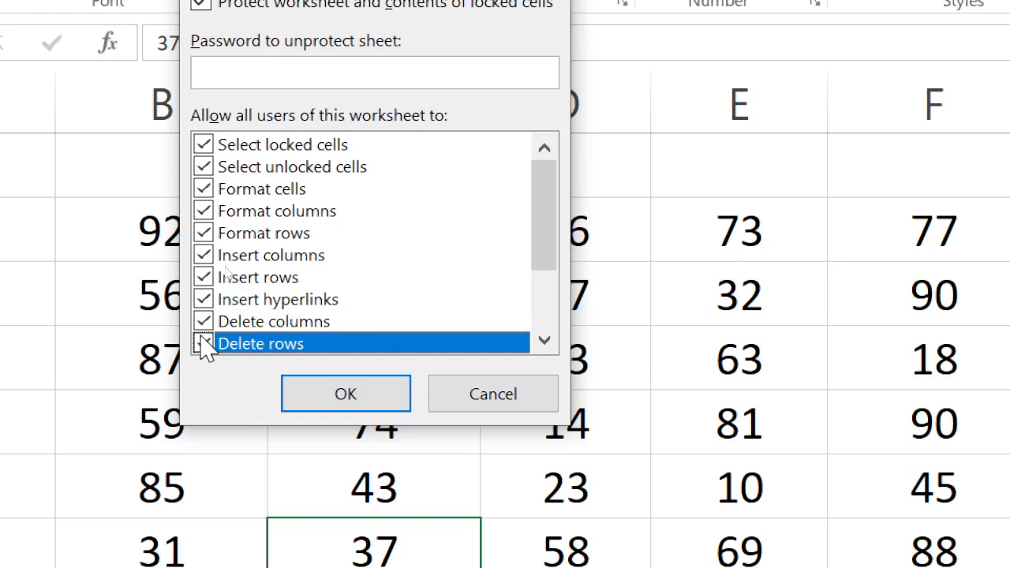
scroll(203, 335, "down", 2)
left_click(203, 343)
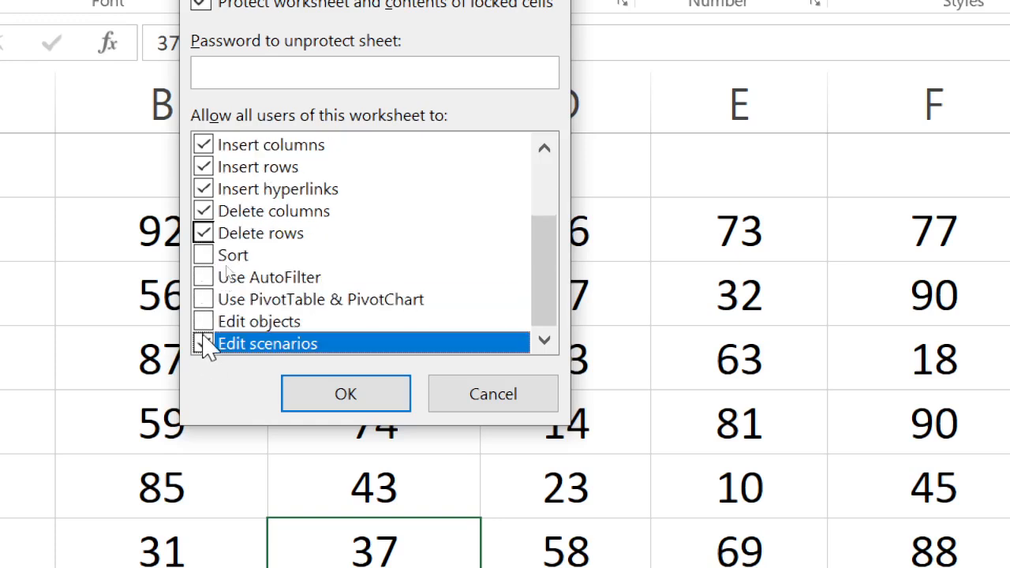
left_click(203, 321)
left_click(202, 299)
left_click(203, 277)
left_click(203, 254)
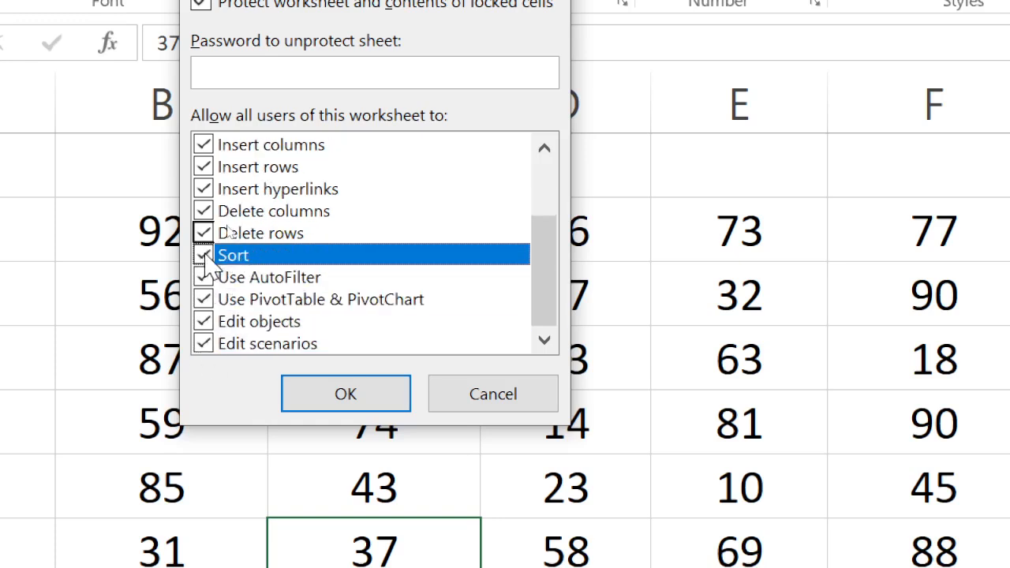
scroll(437, 347, "up", 2)
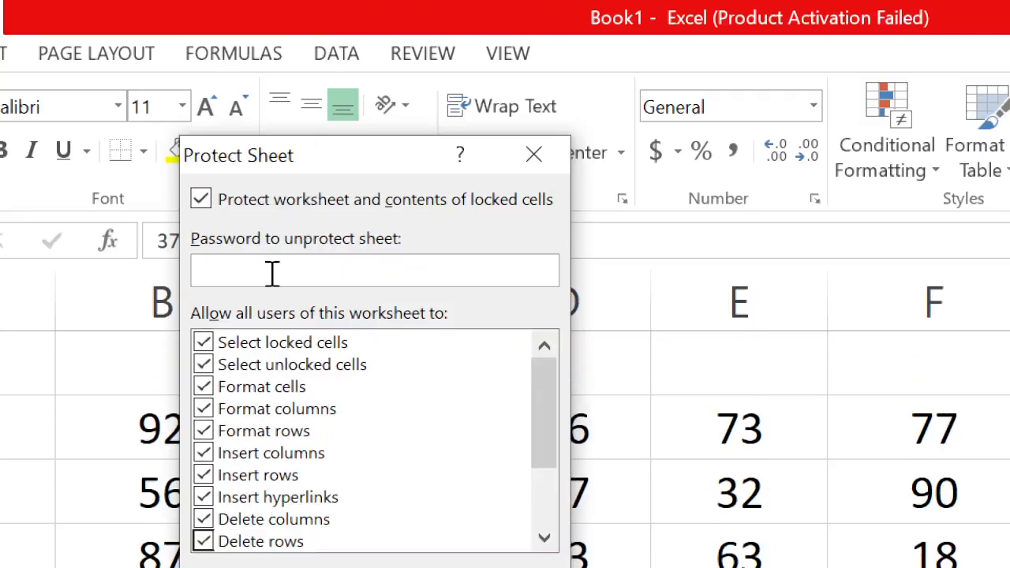
Enter a sheet password and confirm it to protect Jan (2)
type("1234")
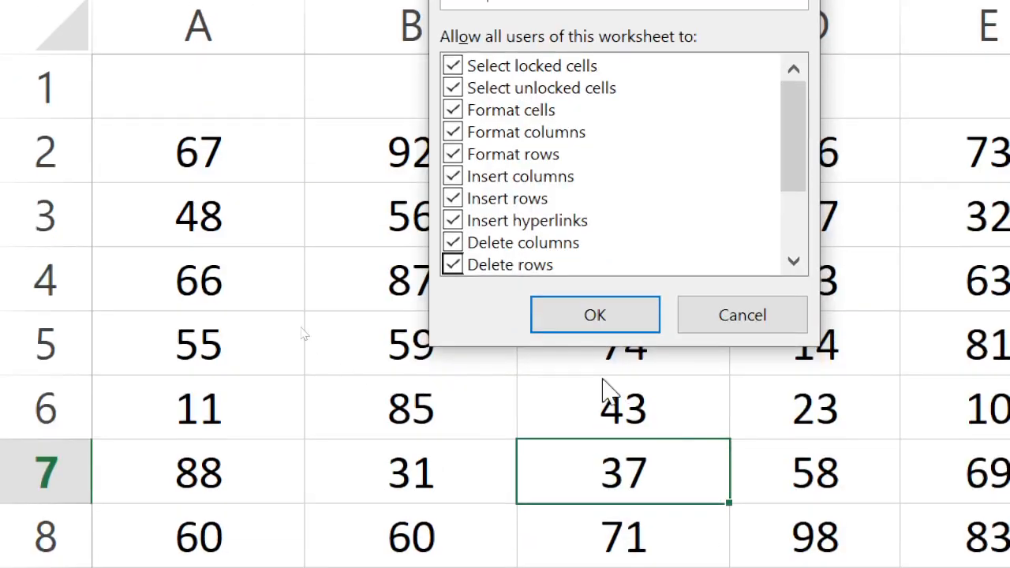
left_click(603, 316)
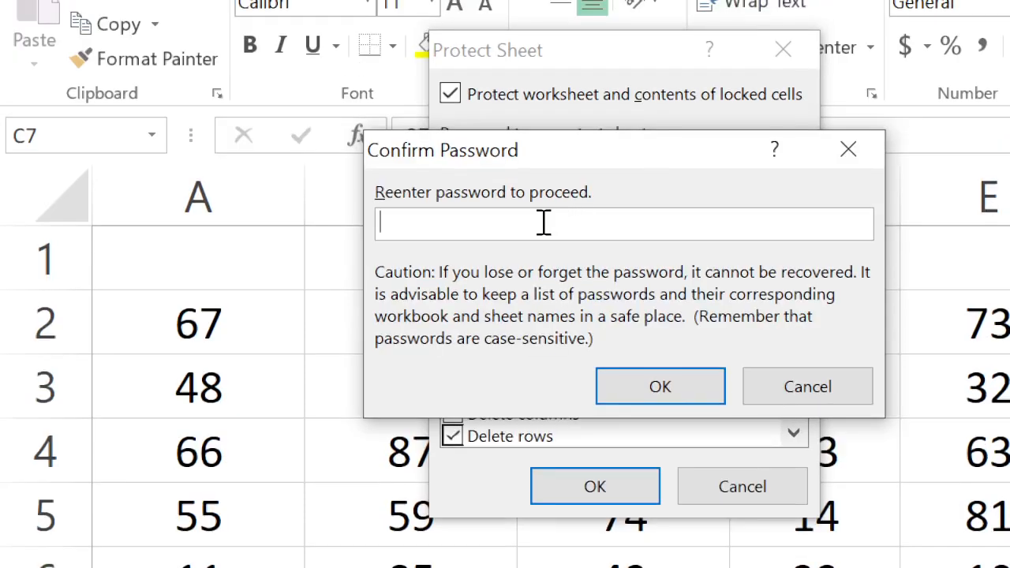
type("123")
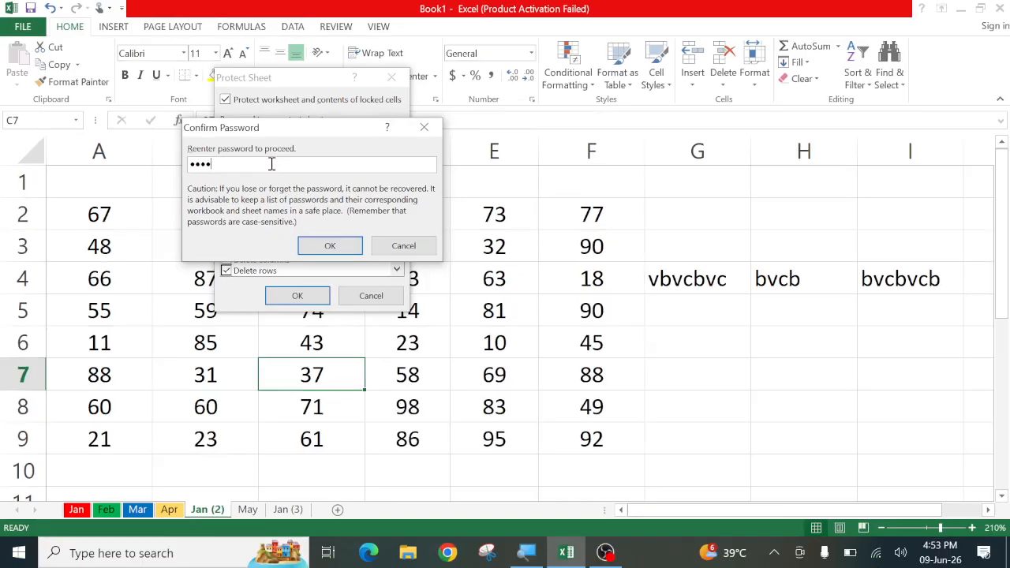
left_click(326, 245)
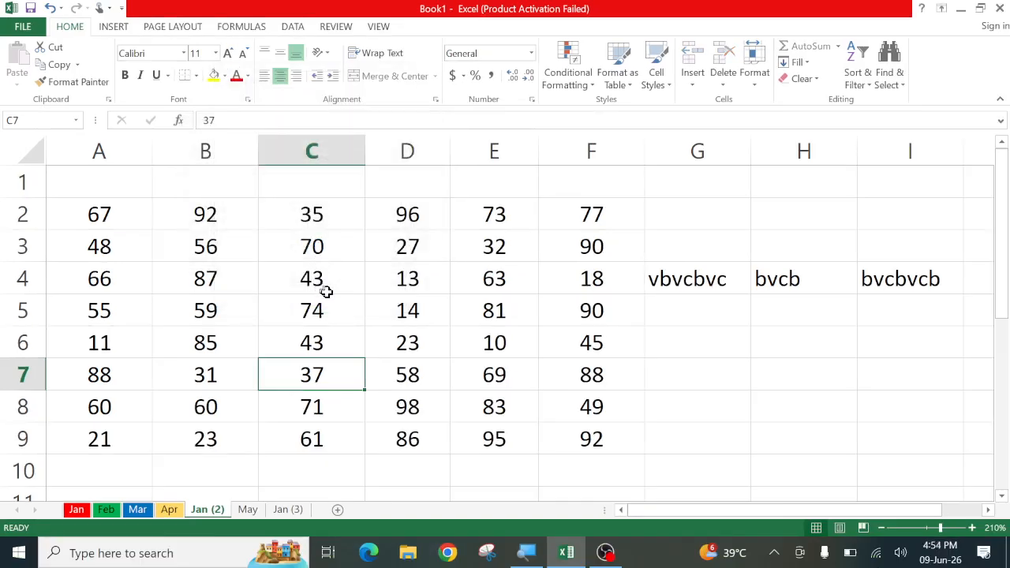
left_click(403, 323)
left_click(254, 316)
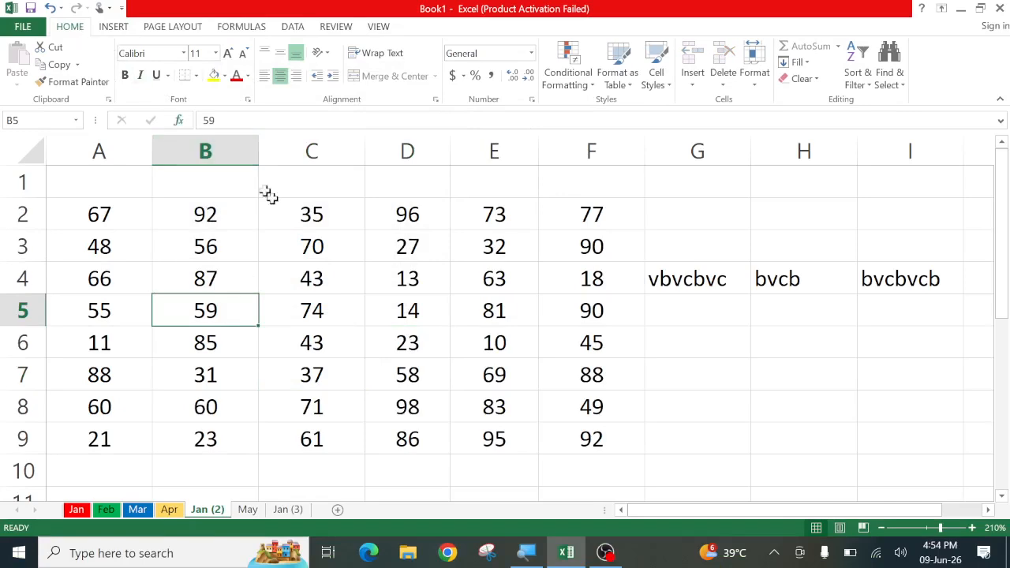
left_click(368, 272)
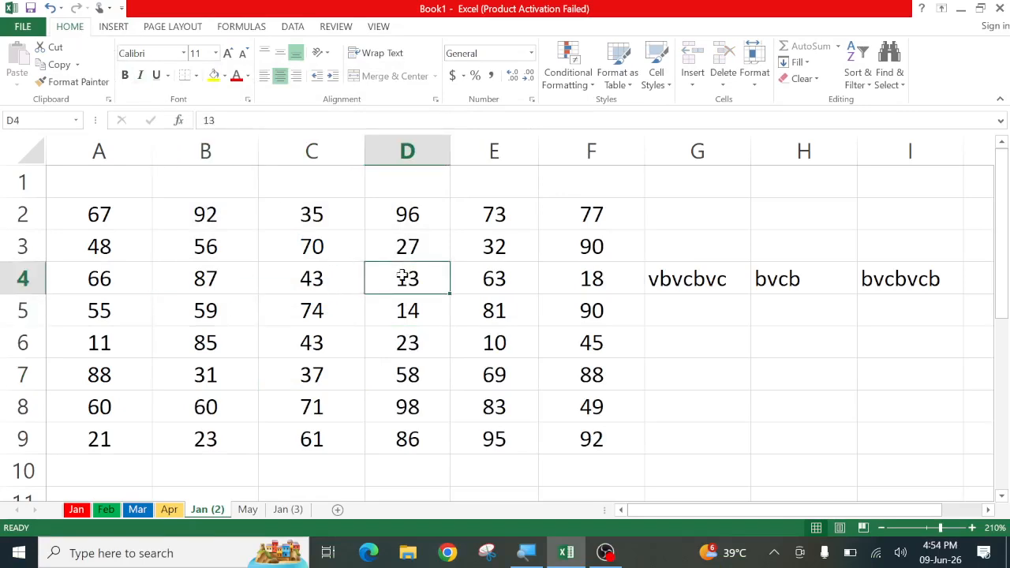
double_click(402, 276)
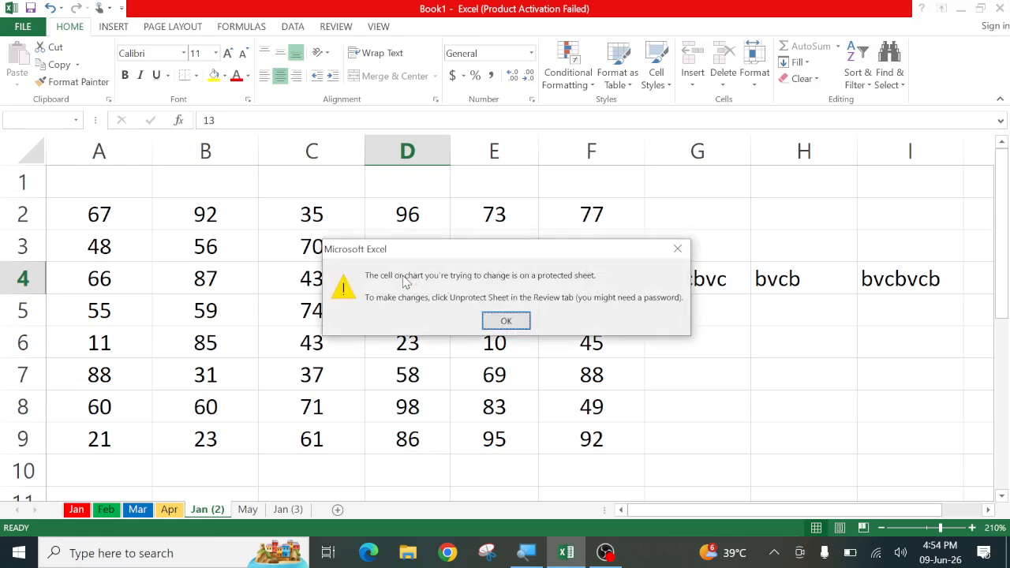
left_click(509, 319)
left_click(655, 362)
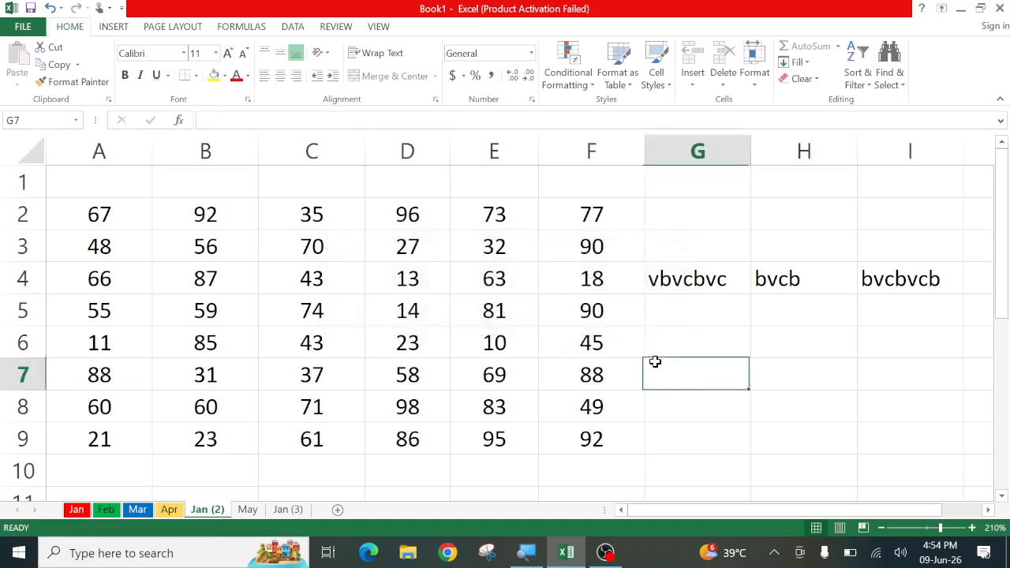
double_click(691, 376)
left_click(520, 320)
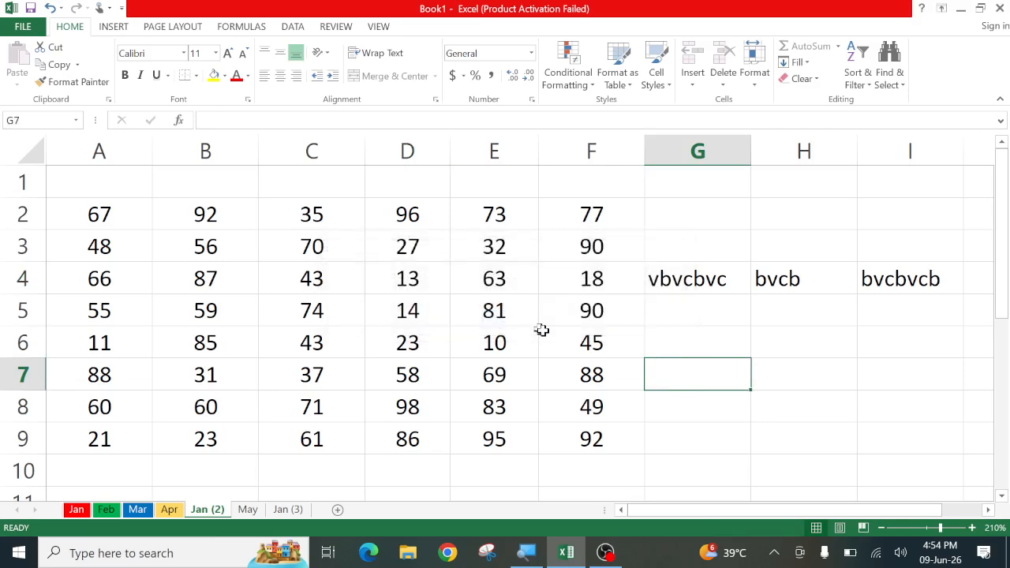
left_click(673, 434)
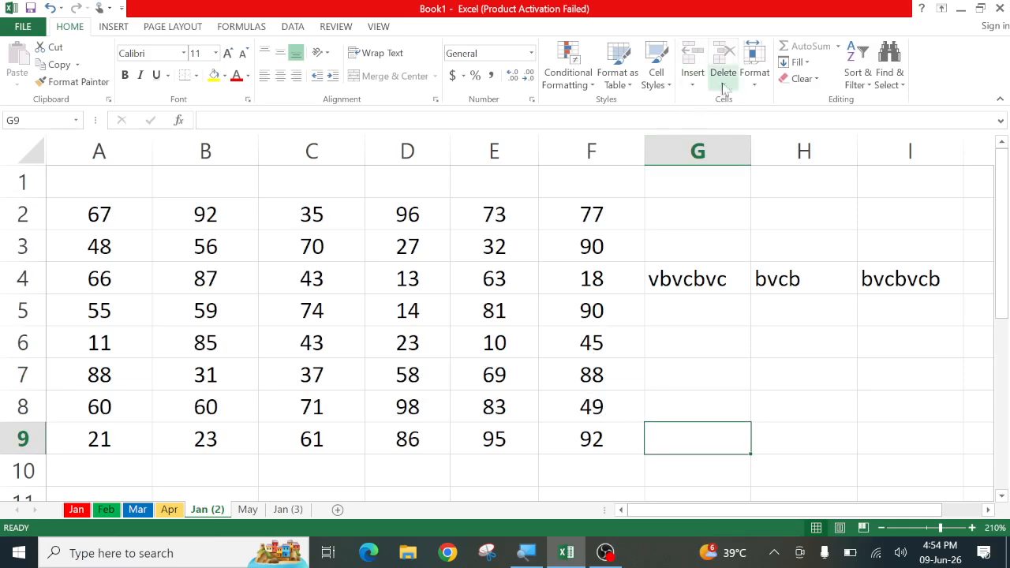
left_click(750, 79)
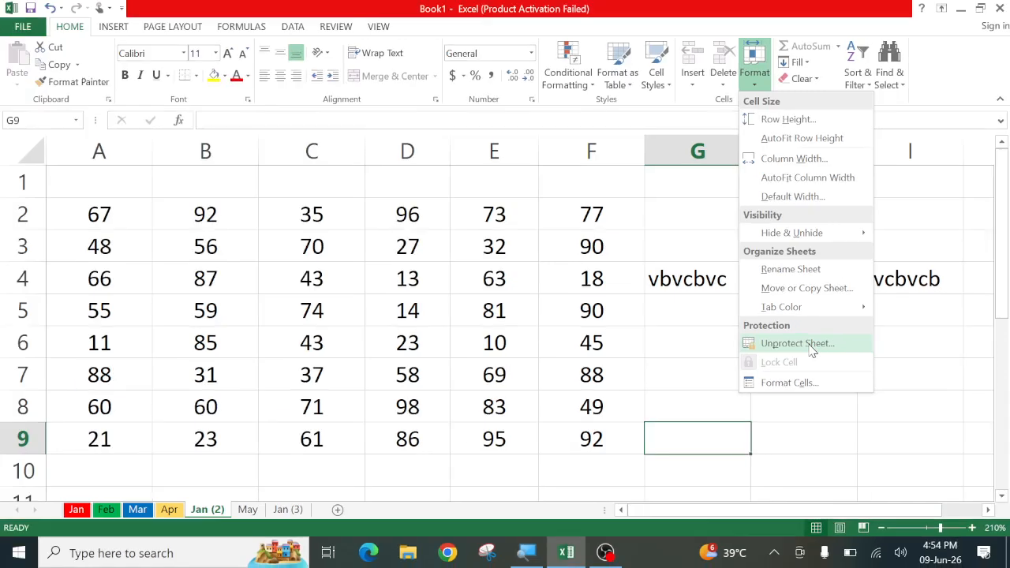
Choose Unprotect Sheet from the Format menu and type the sheet password
left_click(811, 347)
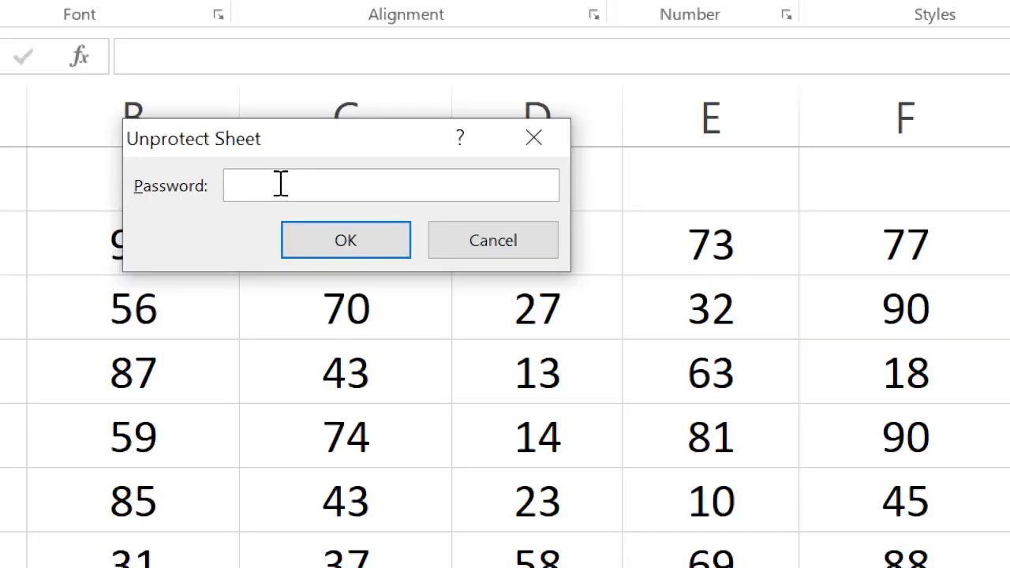
type("•••••")
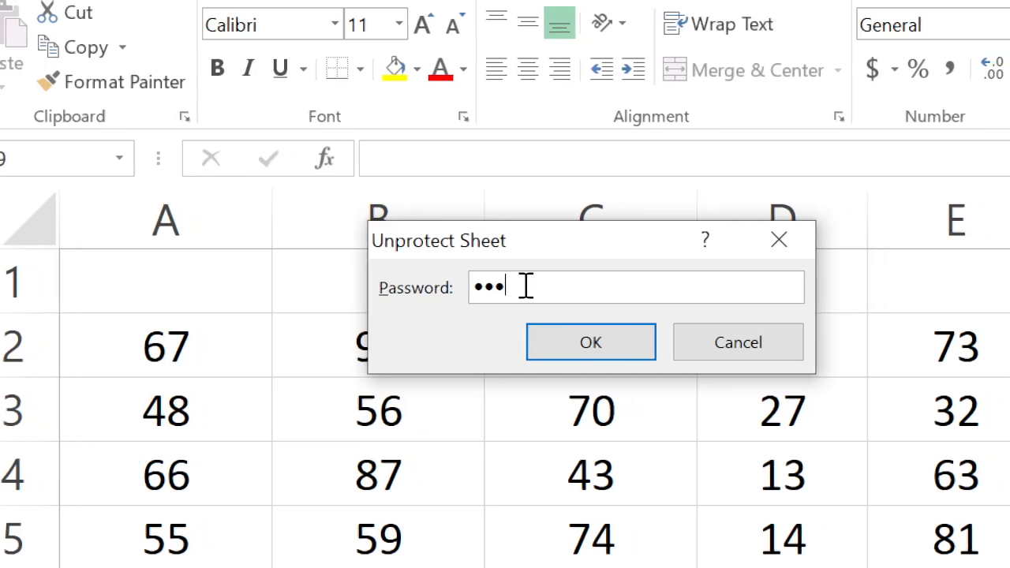
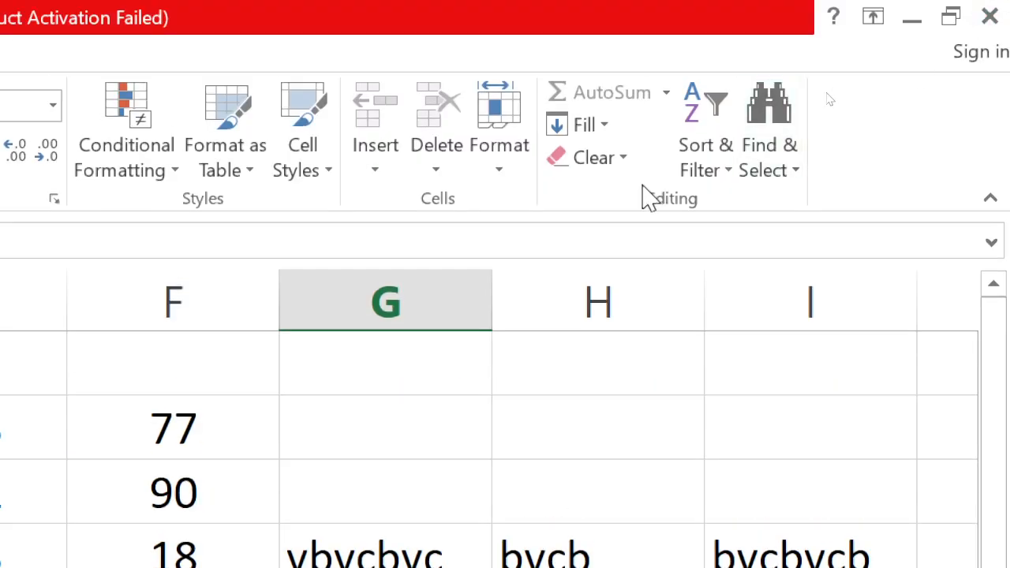
Unprotect the Jan (2) sheet by confirming the sheet password
left_click(511, 166)
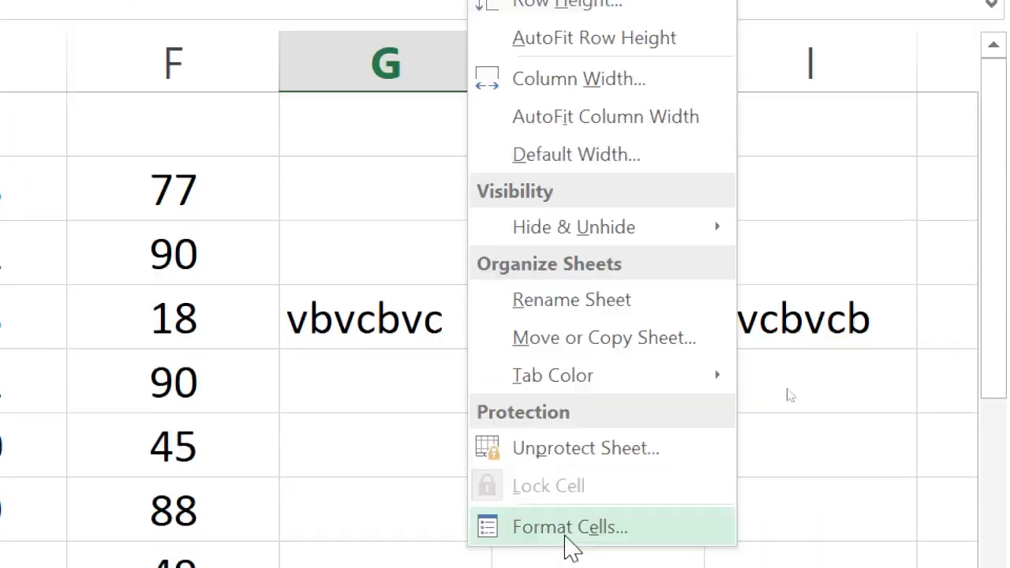
left_click(568, 426)
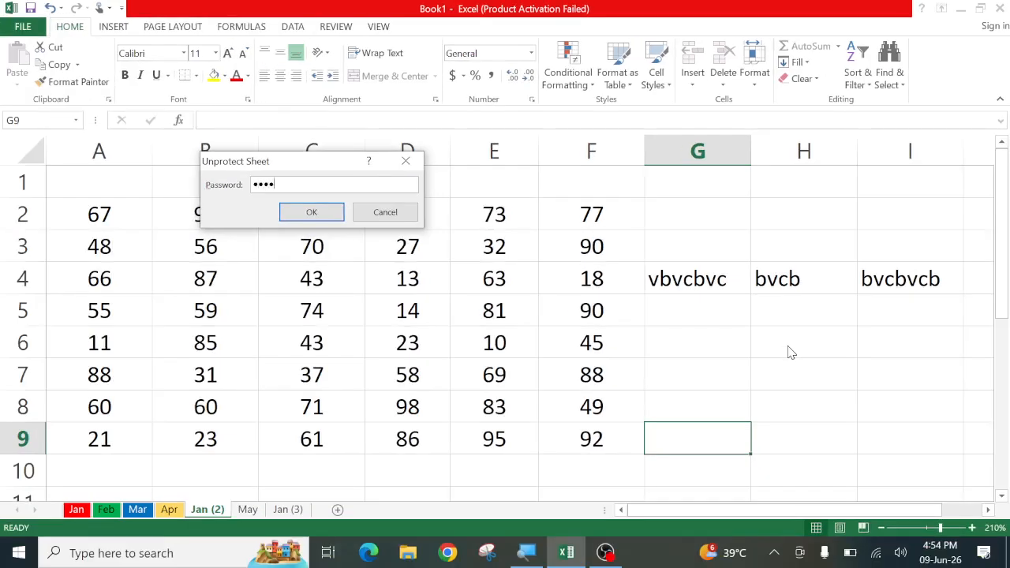
key("Return")
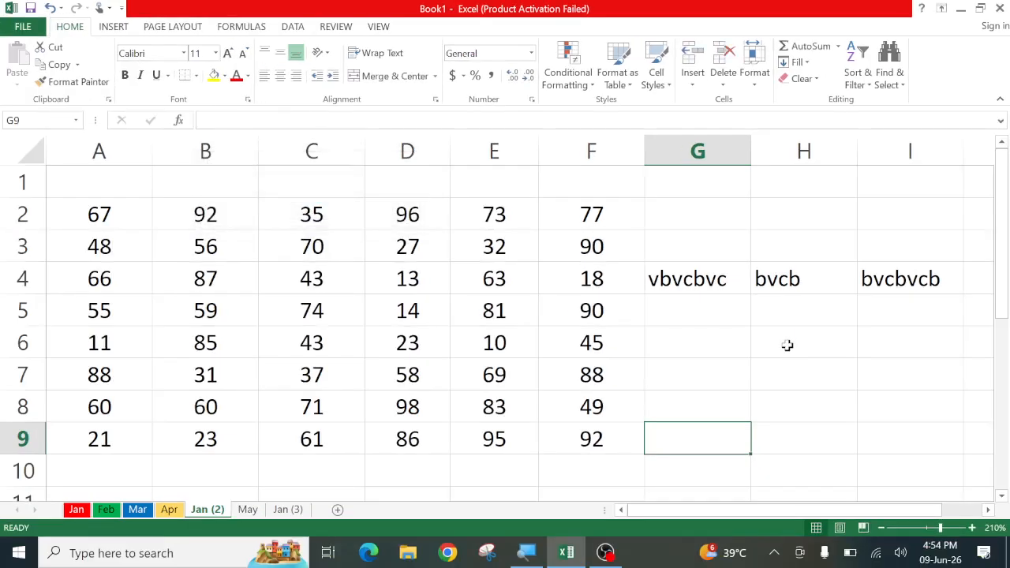
Clear the 10 from E6 and enter 465 in G7
left_click(478, 351)
key("Delete")
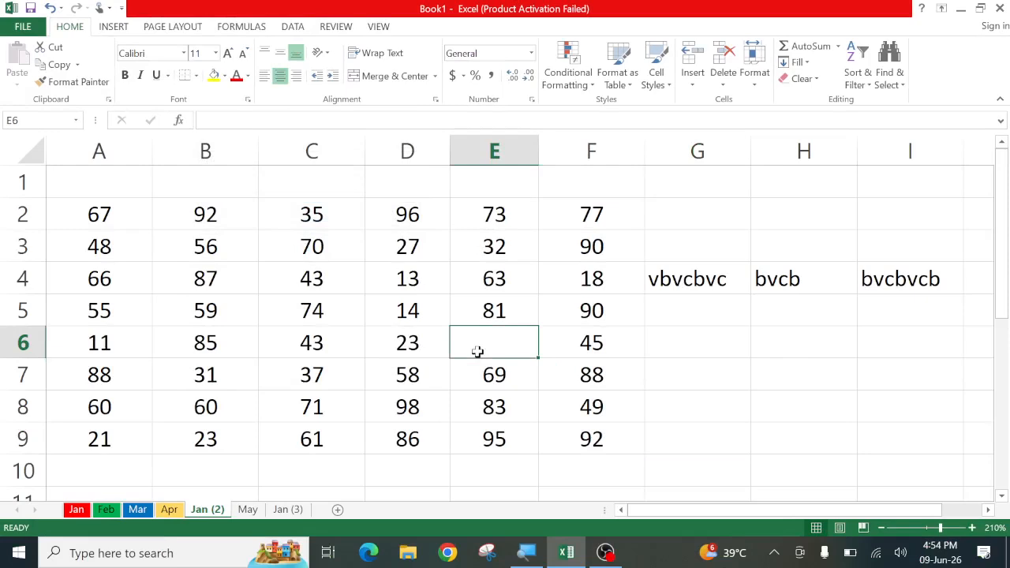
left_click(688, 386)
type("465")
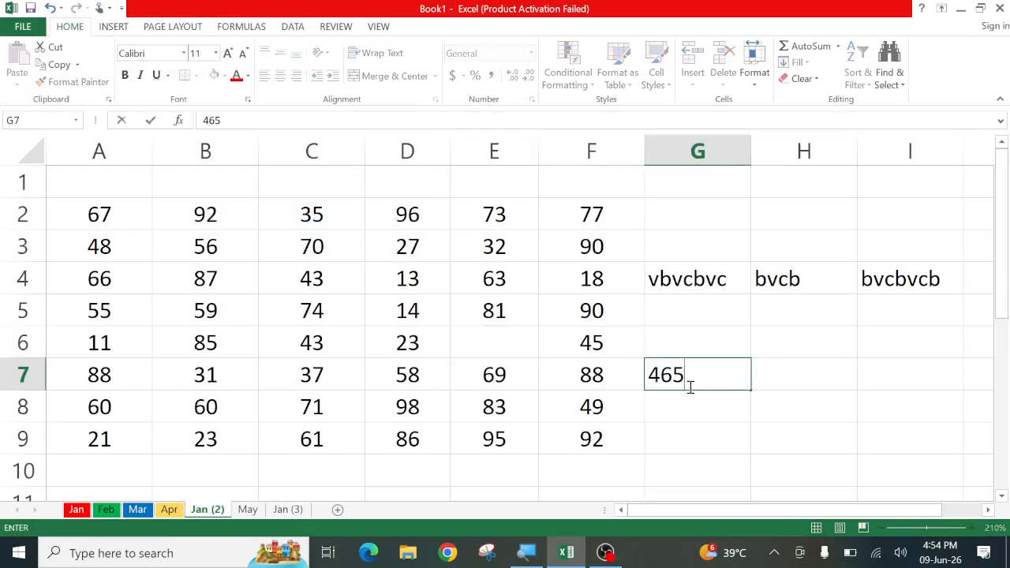
left_click(669, 426)
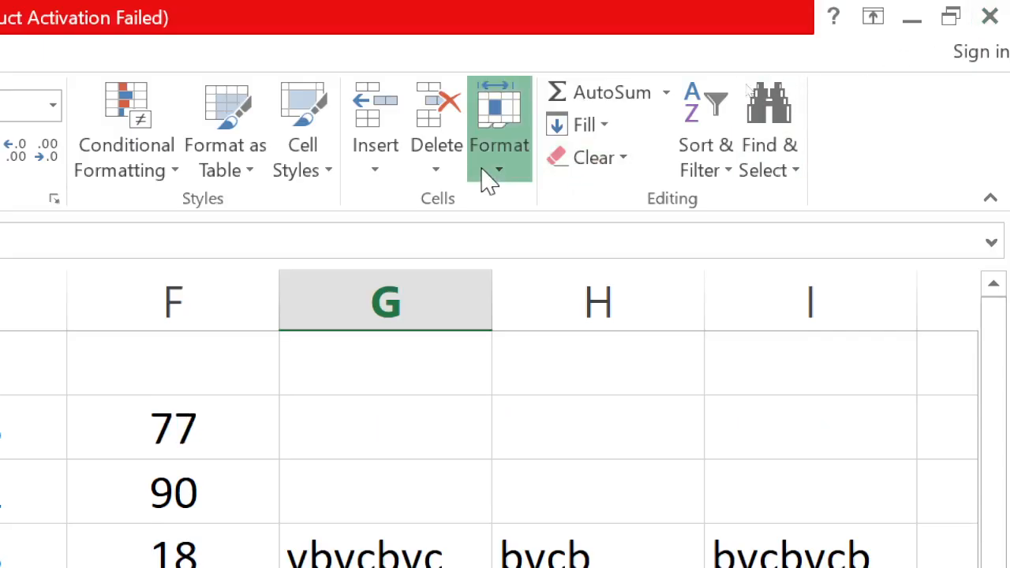
left_click(486, 178)
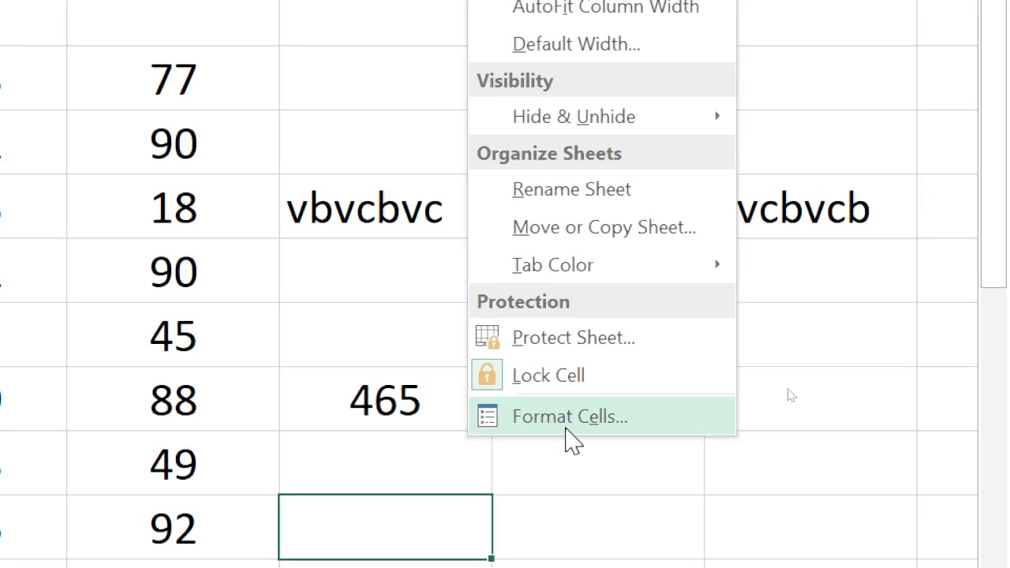
left_click(565, 431)
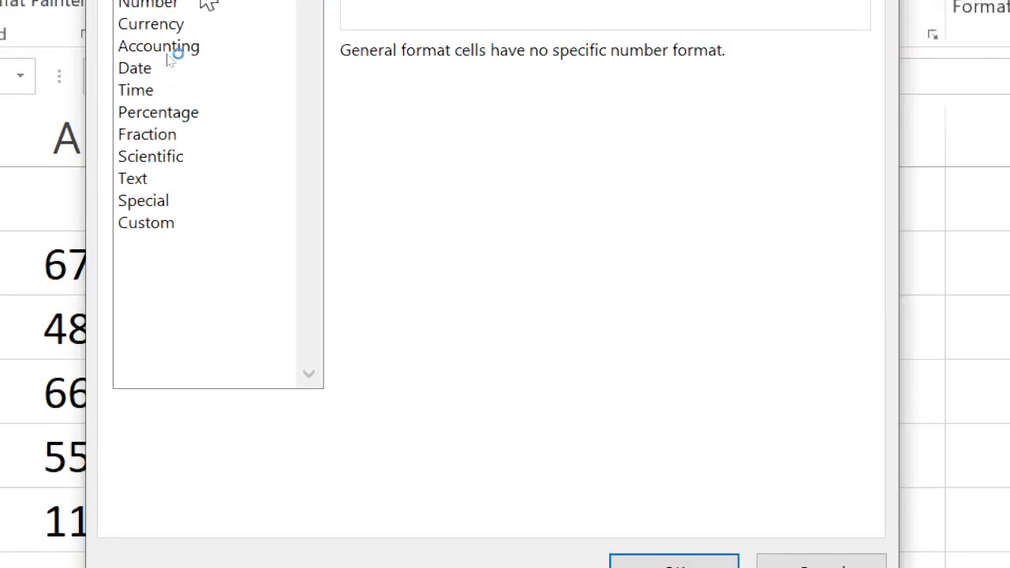
left_click(142, 3)
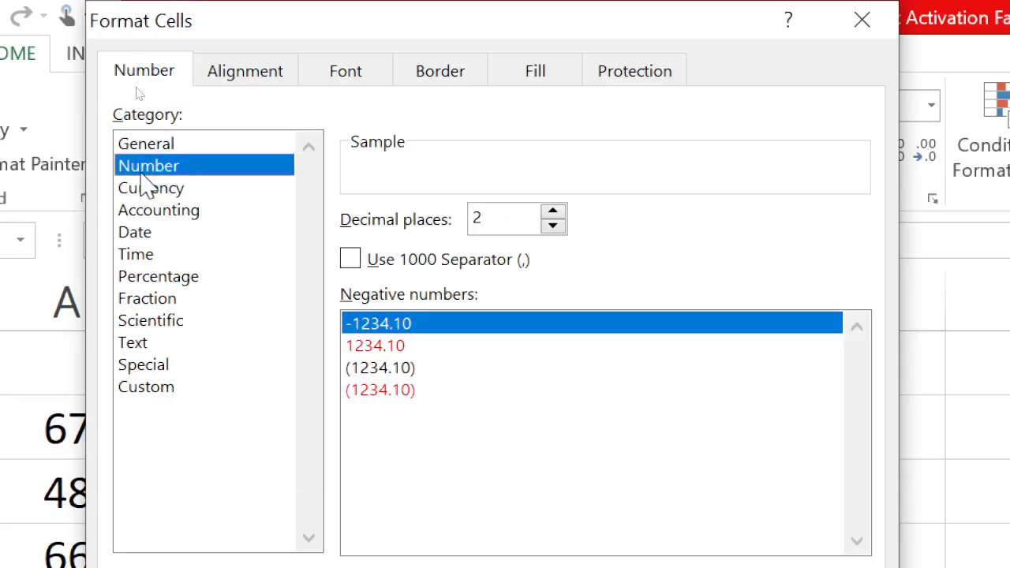
left_click(142, 189)
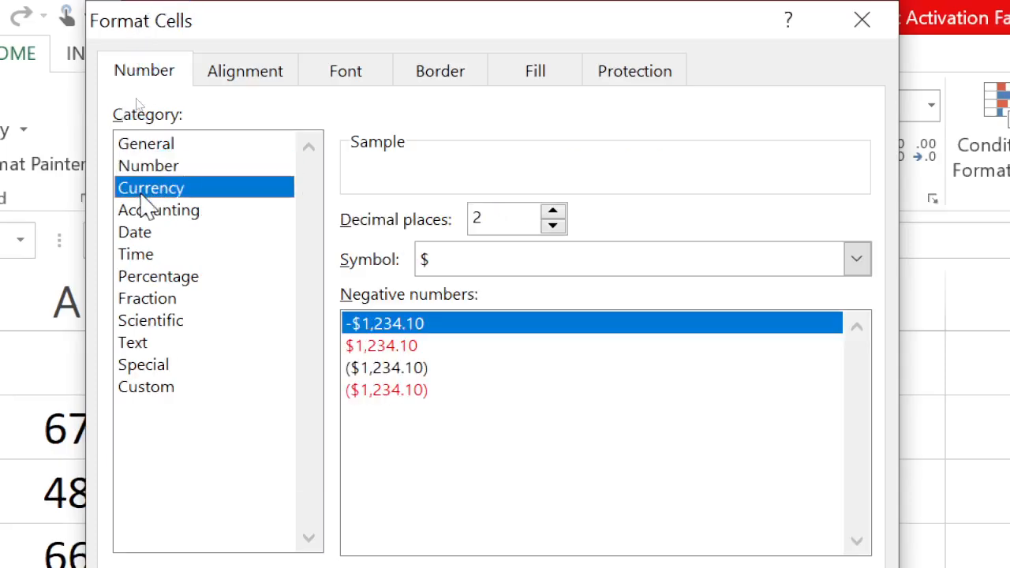
left_click(144, 210)
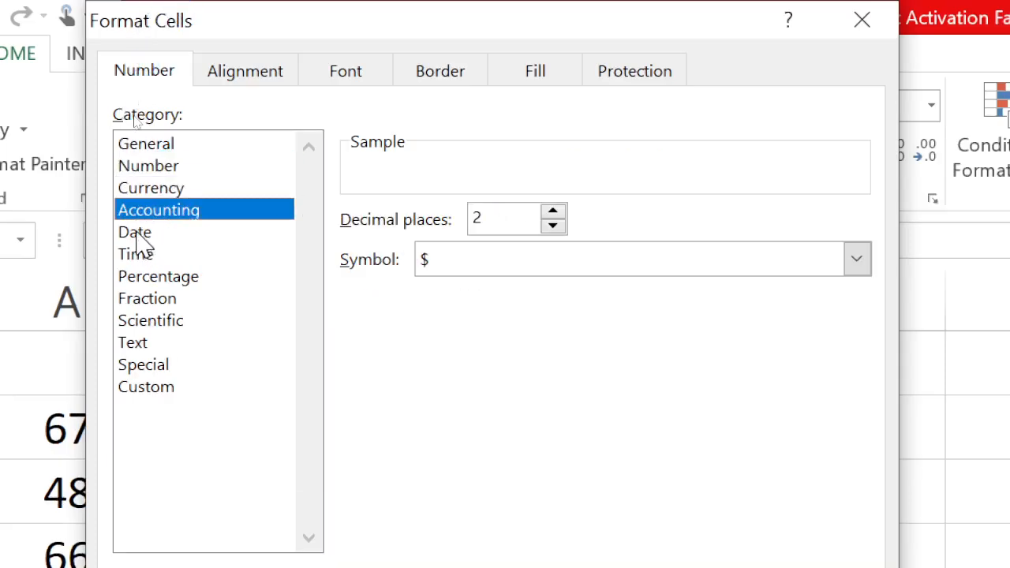
left_click(139, 237)
left_click(140, 259)
left_click(145, 281)
left_click(140, 300)
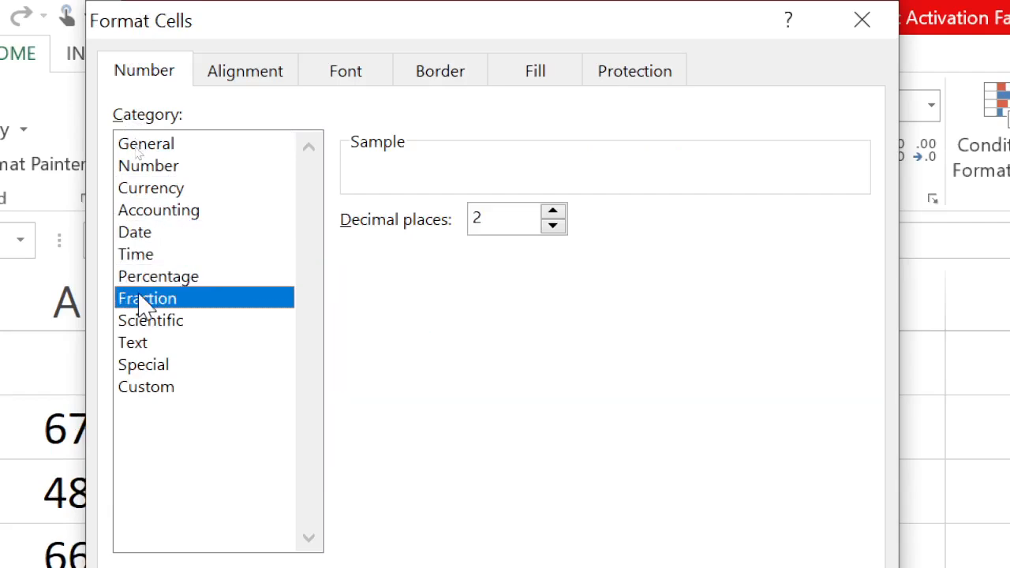
left_click(142, 322)
left_click(138, 347)
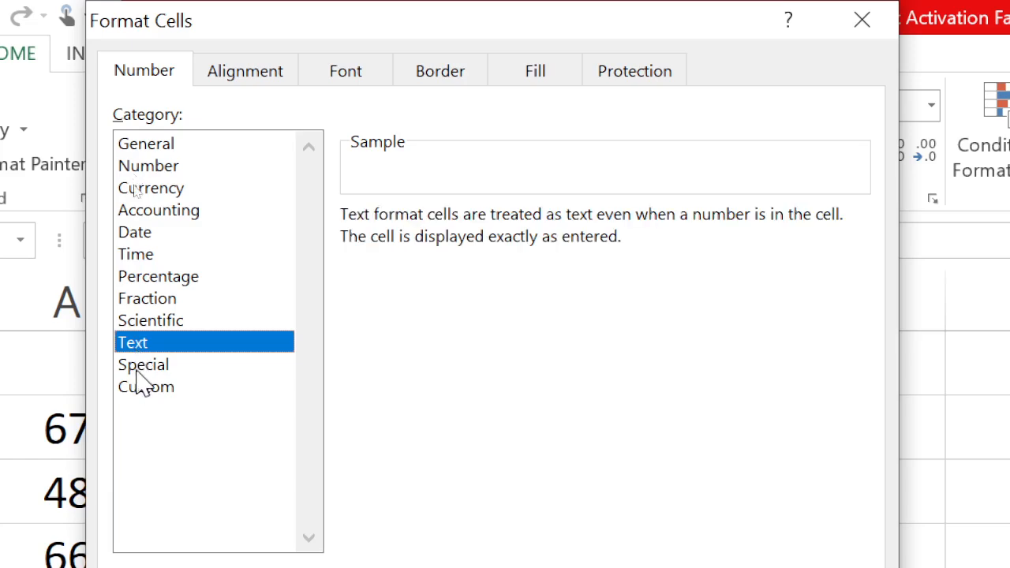
left_click(141, 369)
left_click(139, 341)
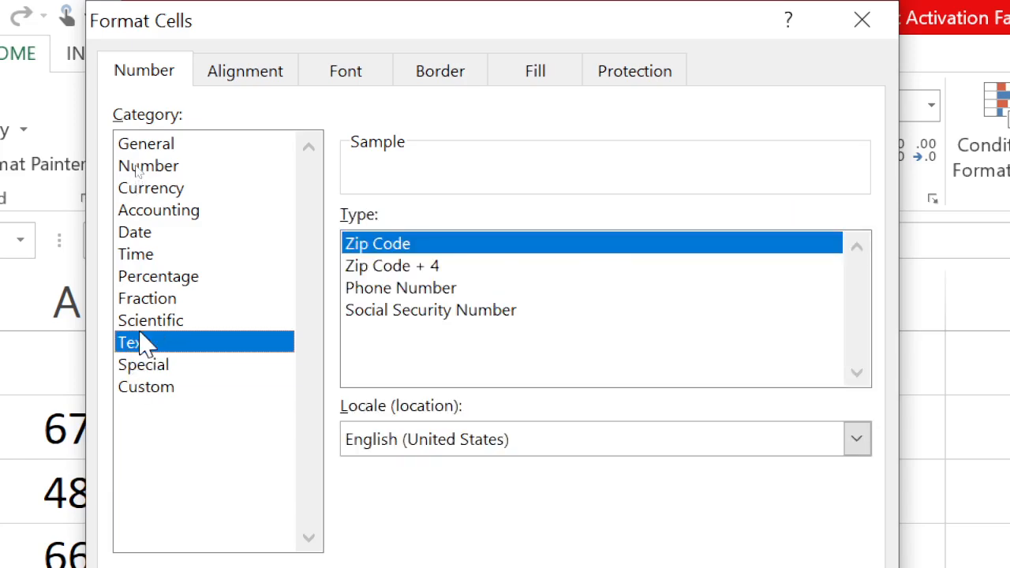
left_click(145, 321)
left_click(146, 300)
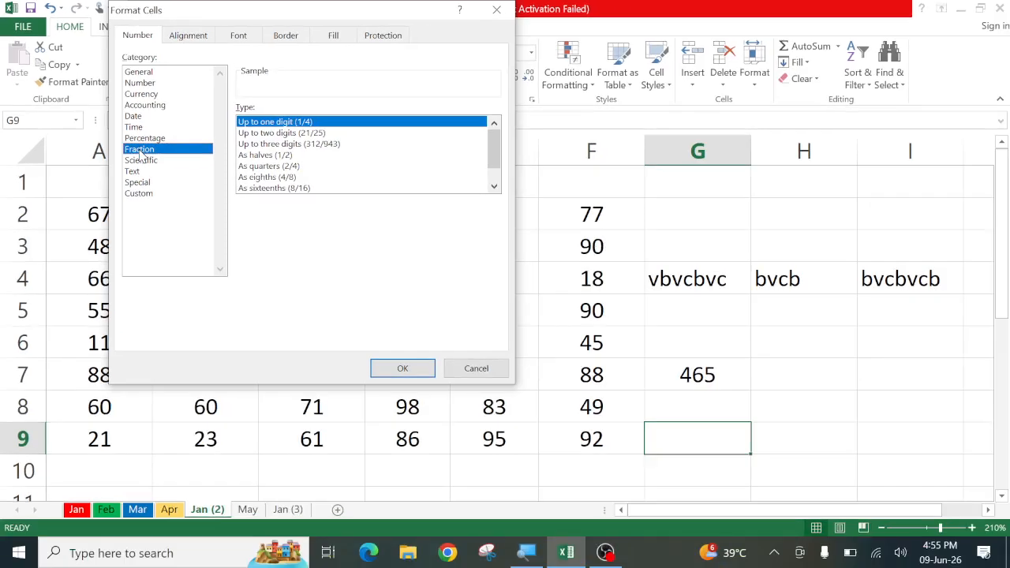
left_click(496, 9)
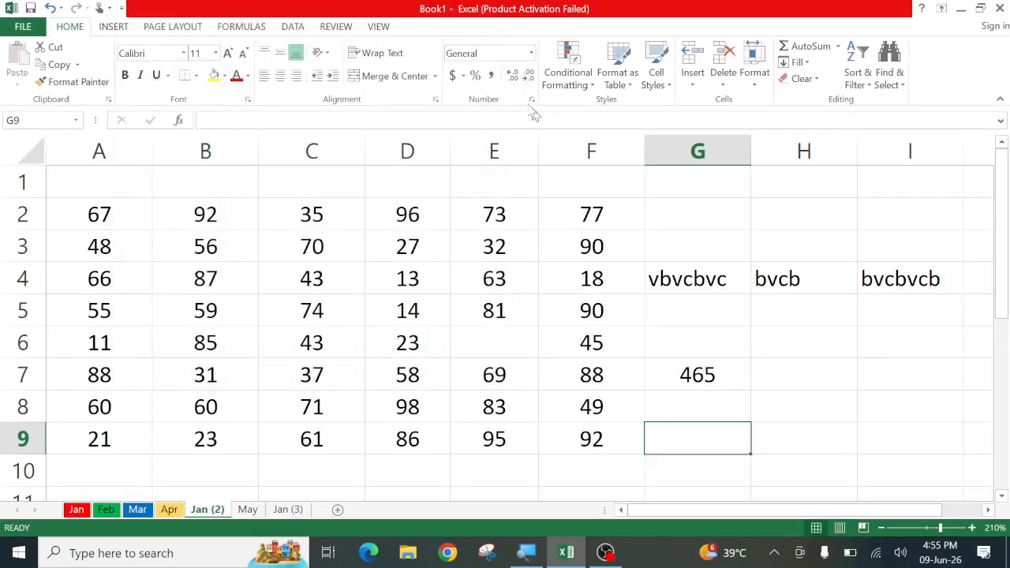
left_click(532, 53)
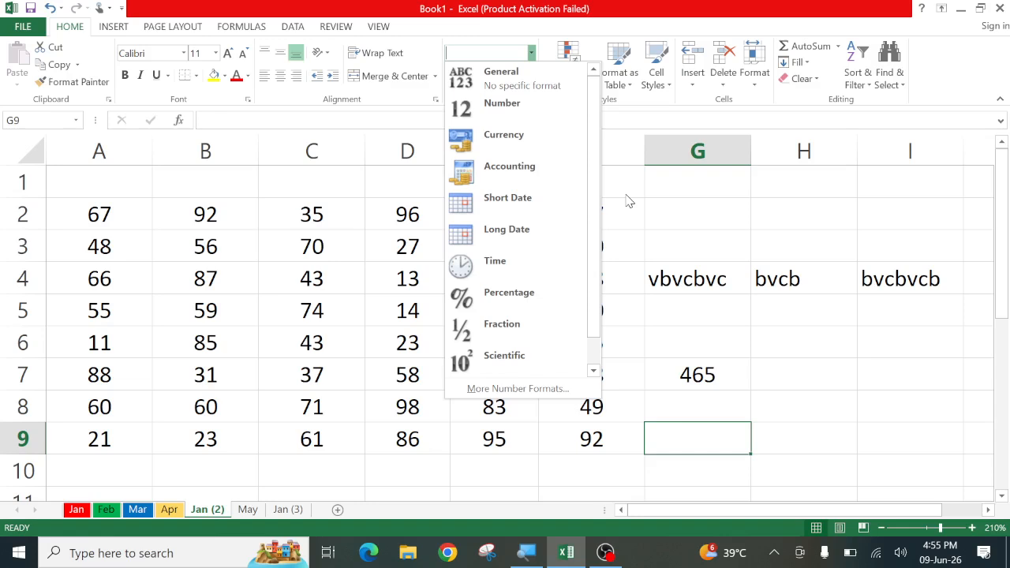
left_click(644, 315)
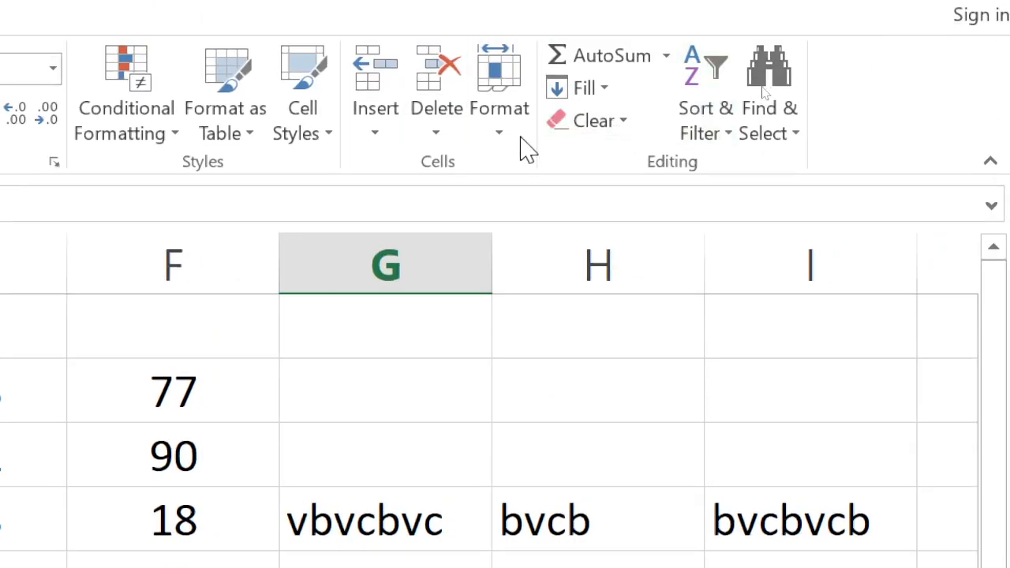
left_click(497, 146)
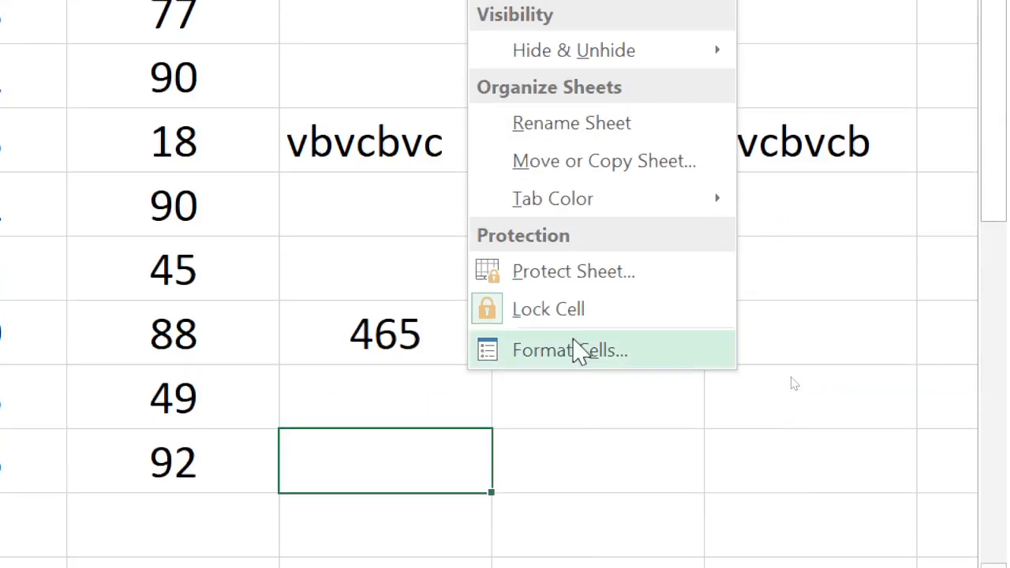
left_click(580, 351)
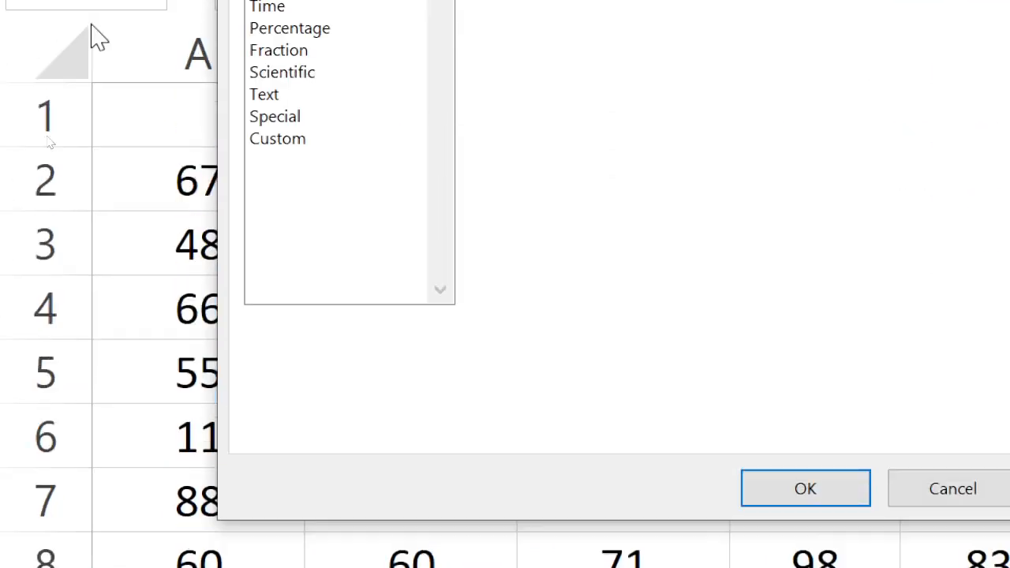
left_click(267, 146)
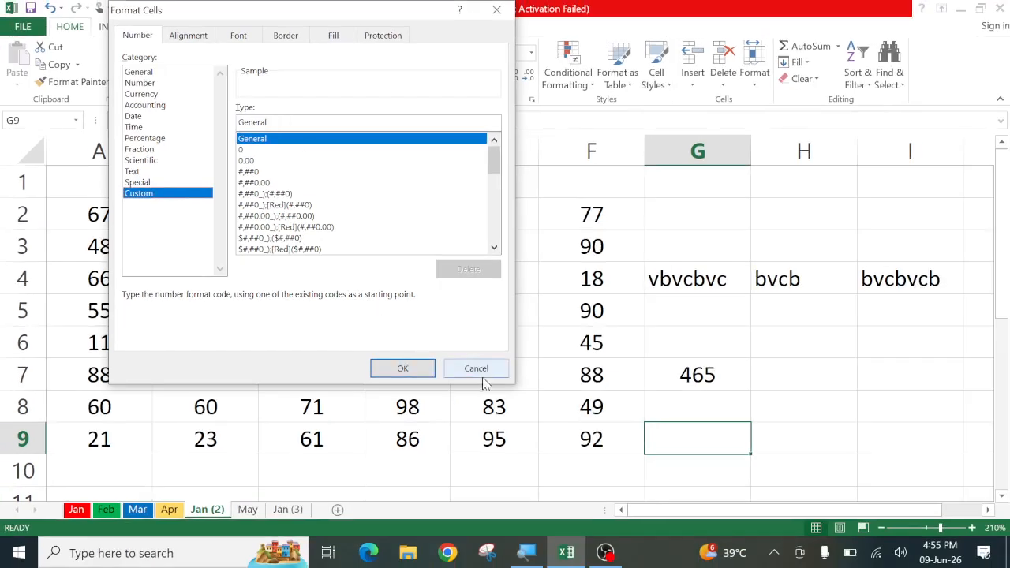
left_click(476, 368)
scroll(479, 369, "down", 4)
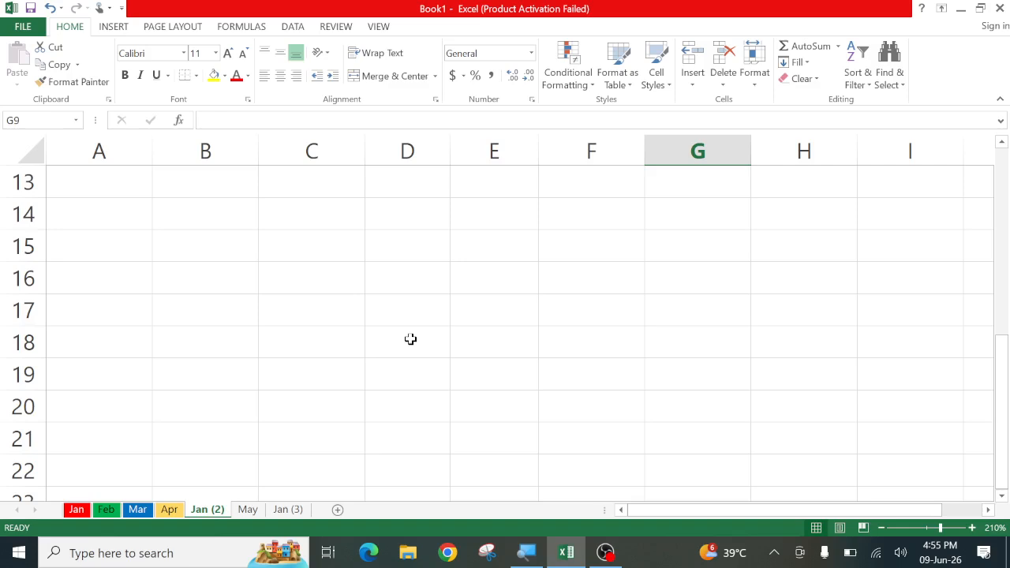
Widen column D and enter a 10-digit phone number in D15
left_click(328, 313)
left_click(328, 250)
left_click_drag(328, 250, 327, 415)
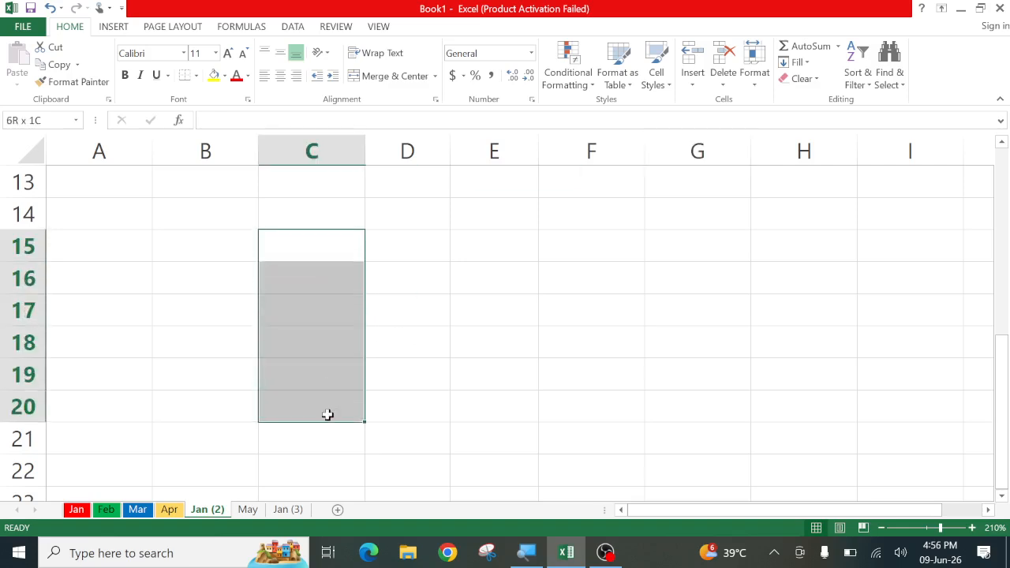
left_click(414, 257)
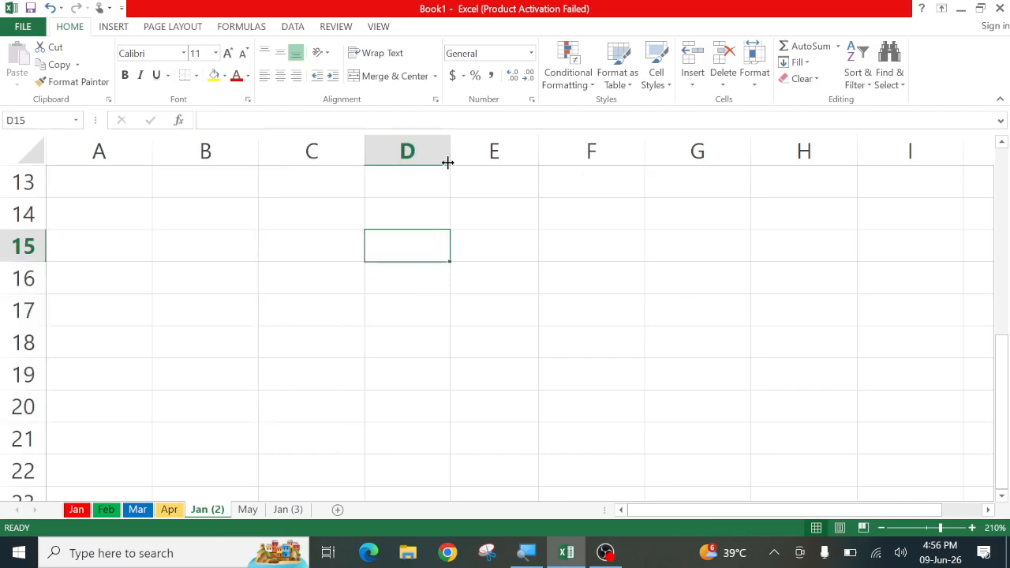
left_click_drag(448, 157, 561, 155)
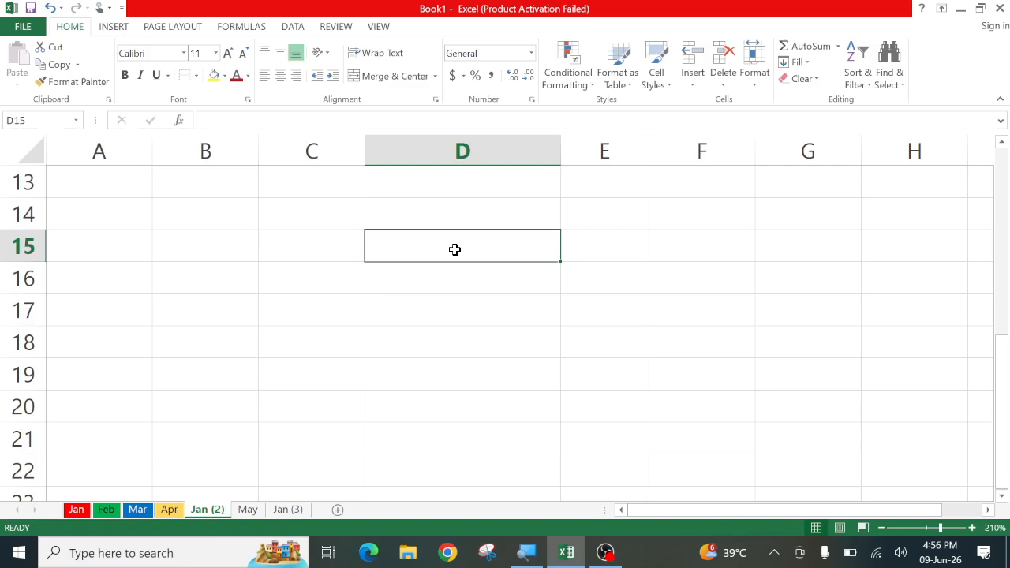
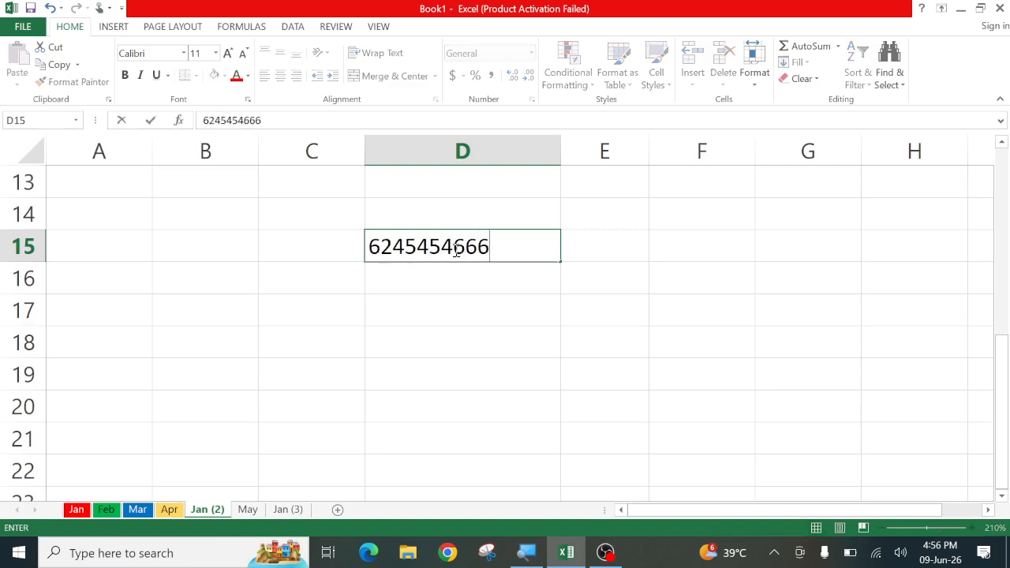
key("Return")
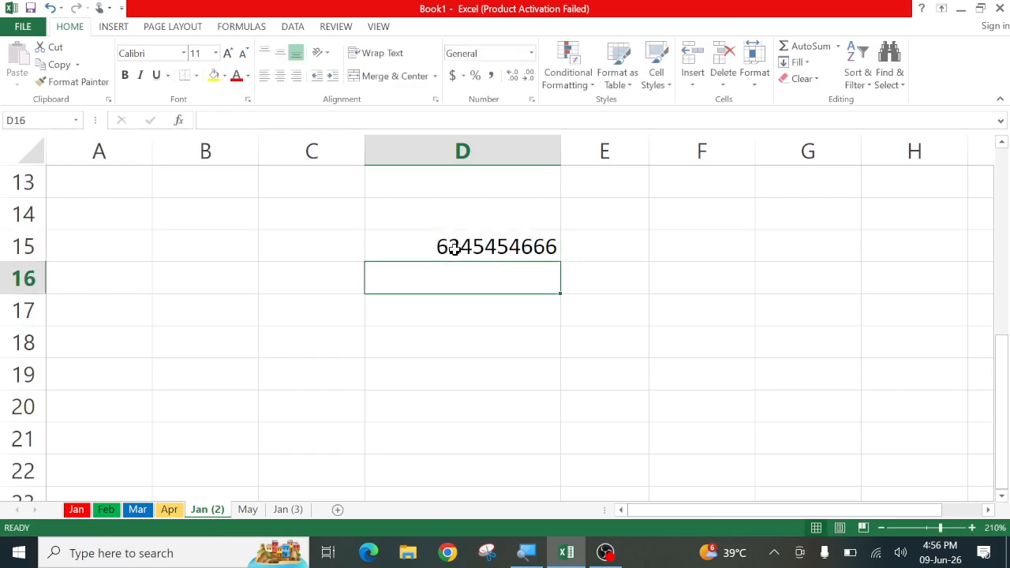
Enter a second 10-digit phone number in D16
left_click(454, 249)
left_click(466, 277)
key("Return")
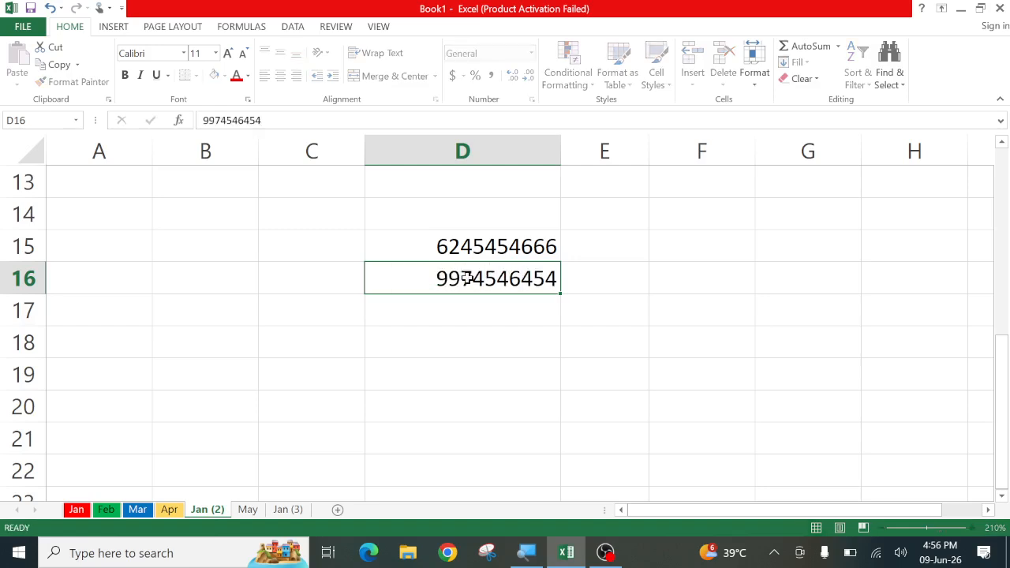
key("Return")
Select D15 through D22 and bring up the context menu for formatting
left_click_drag(470, 251, 476, 282)
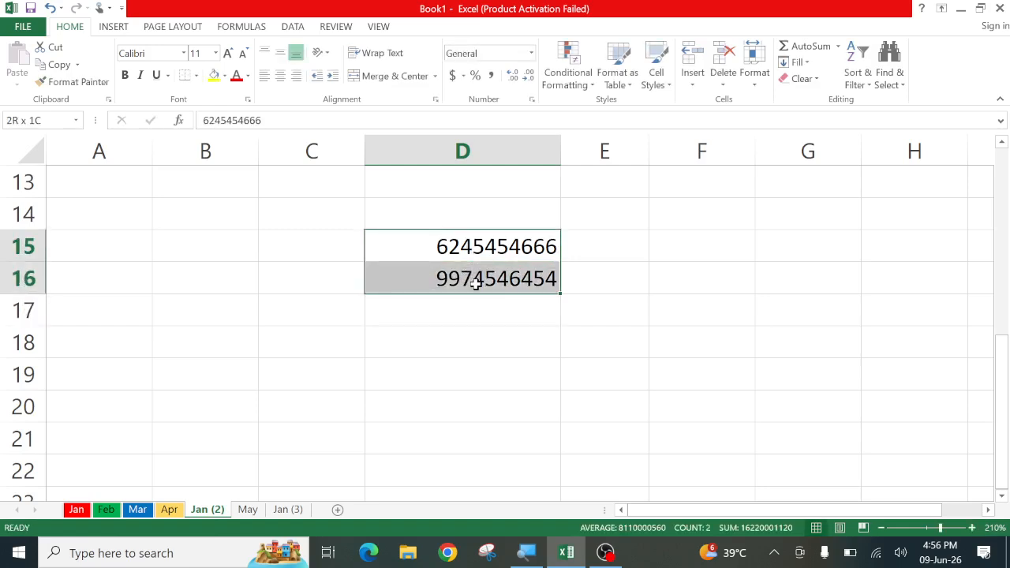
left_click(545, 364)
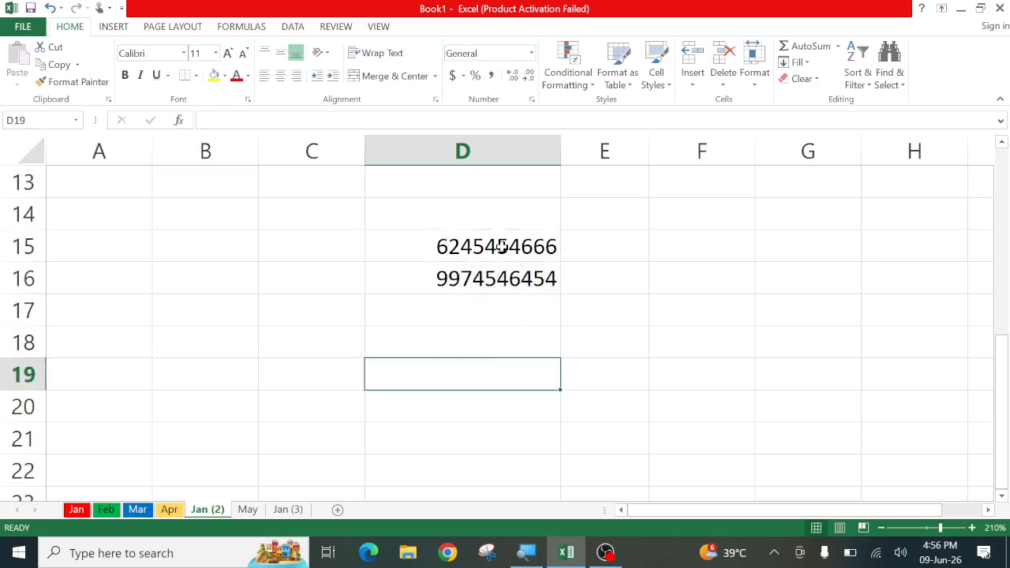
left_click_drag(501, 246, 502, 465)
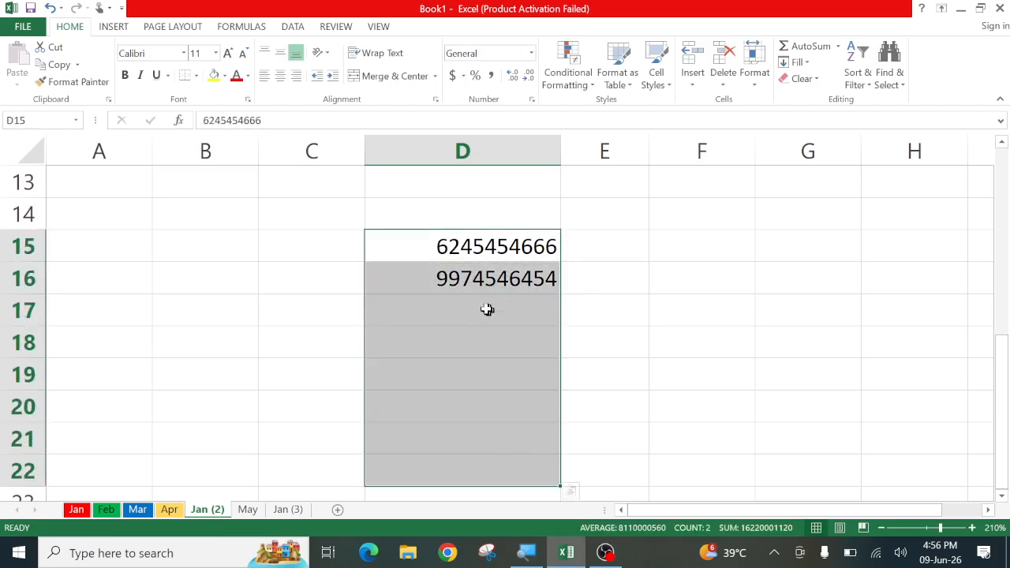
right_click(436, 269)
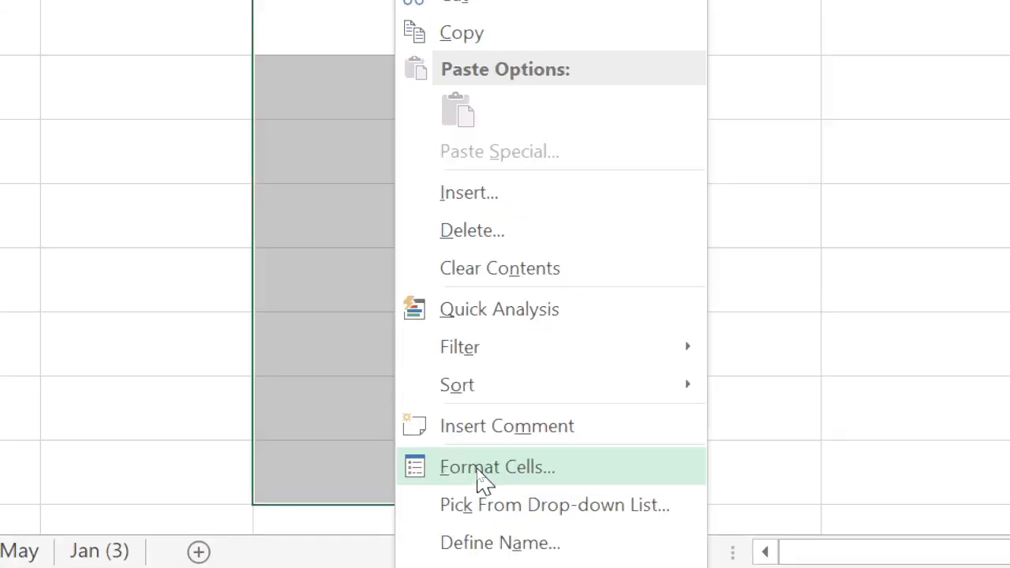
Give D15:D22 the custom number format "+91" 0 so the phone numbers show a +91 prefix
left_click(478, 473)
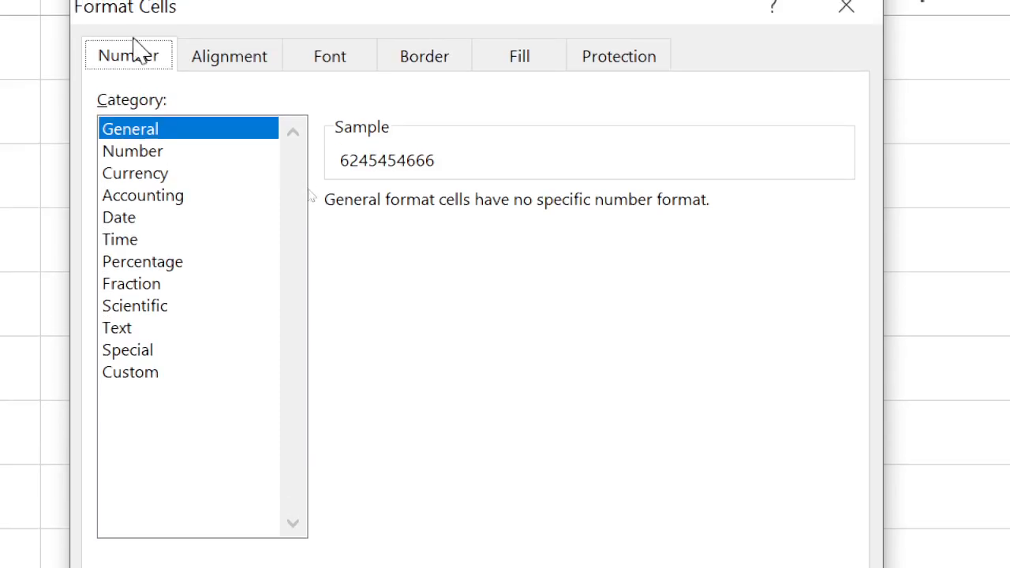
left_click(150, 377)
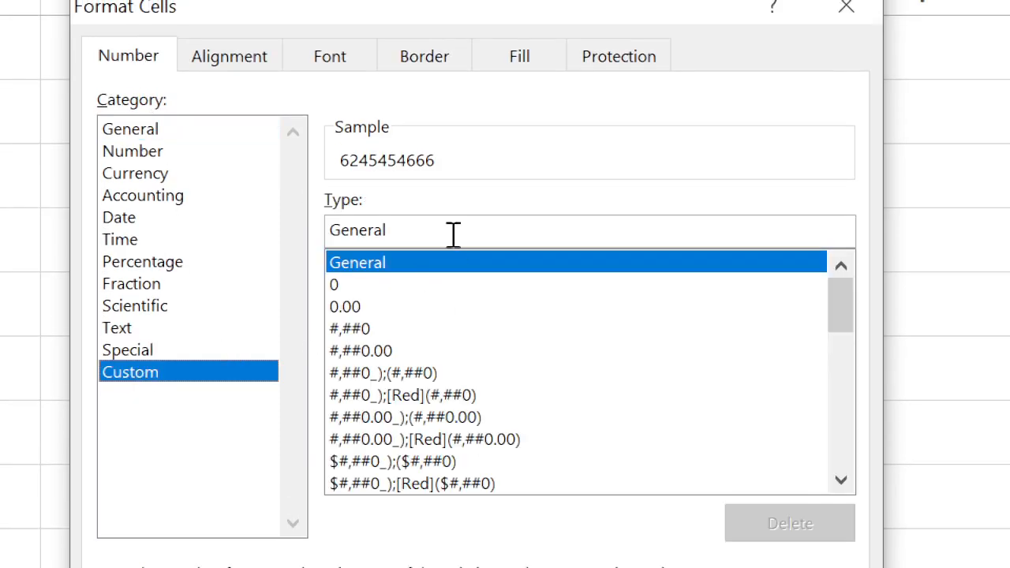
left_click(453, 229)
key("BackSpace")
key("BackSpace")
key("BackSpace")
key("BackSpace")
key("BackSpace")
key("BackSpace")
key("BackSpace")
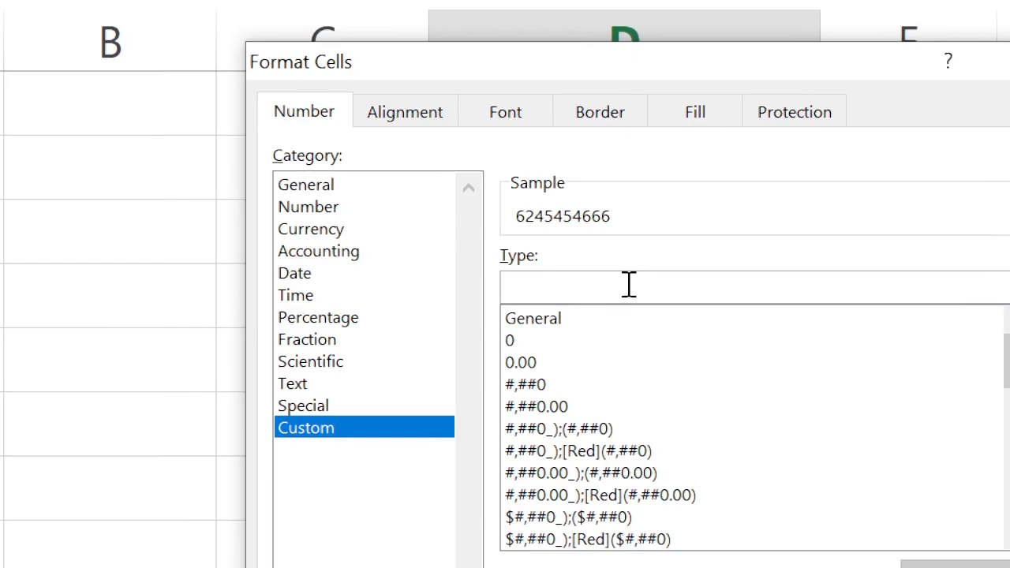
type("\"")
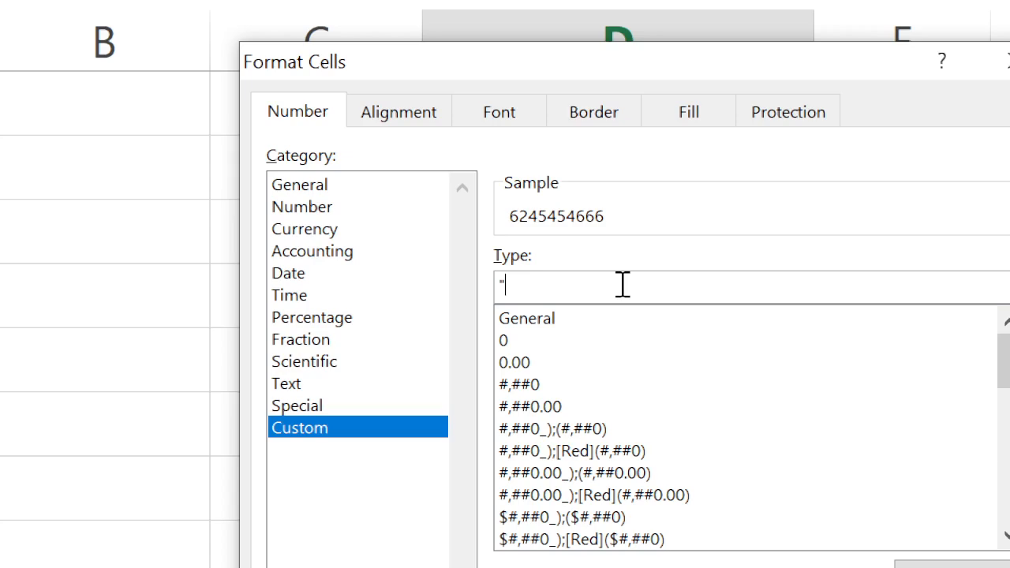
type("+91")
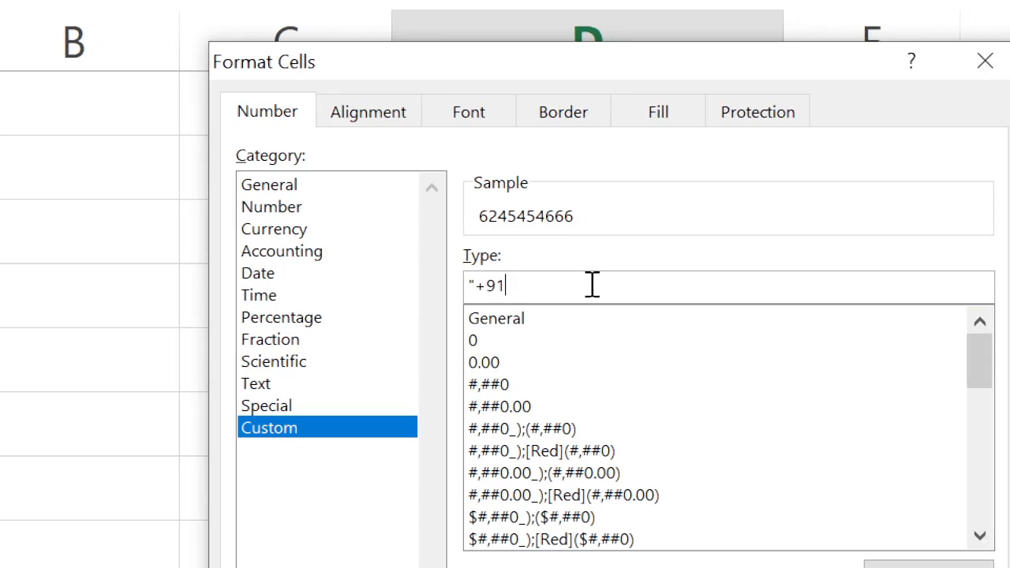
type("\"")
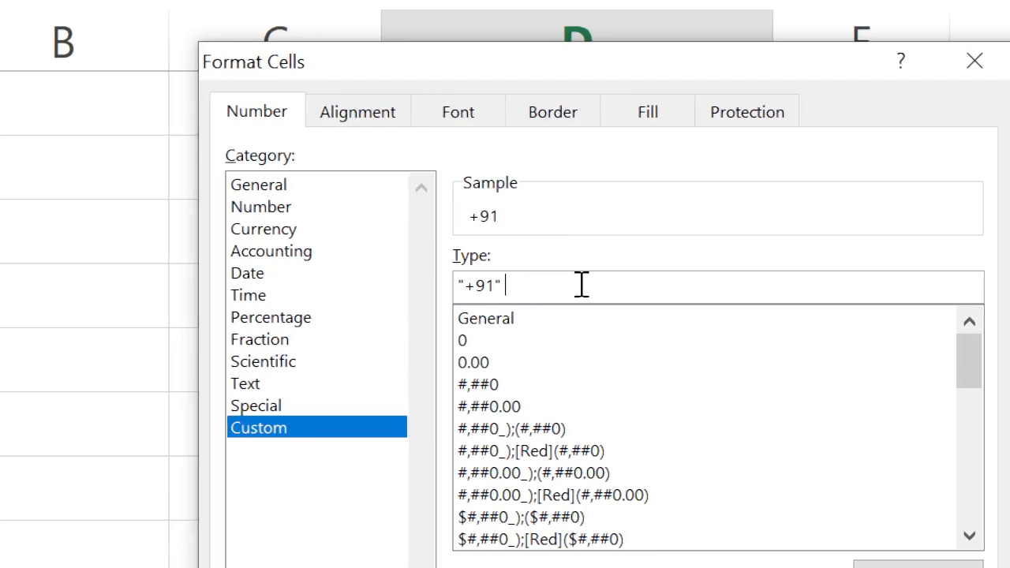
type(" 0")
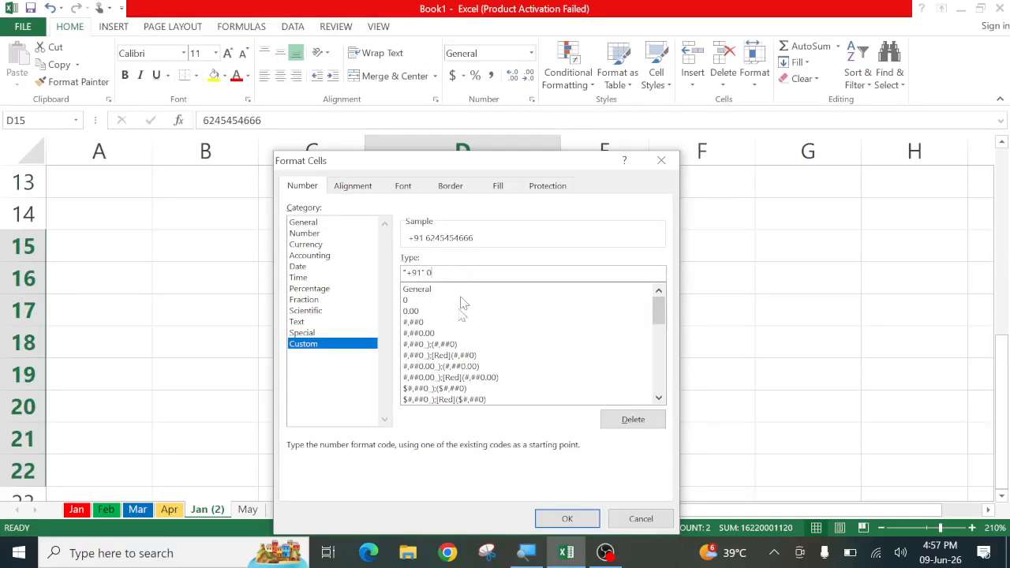
left_click(780, 567)
left_click(670, 382)
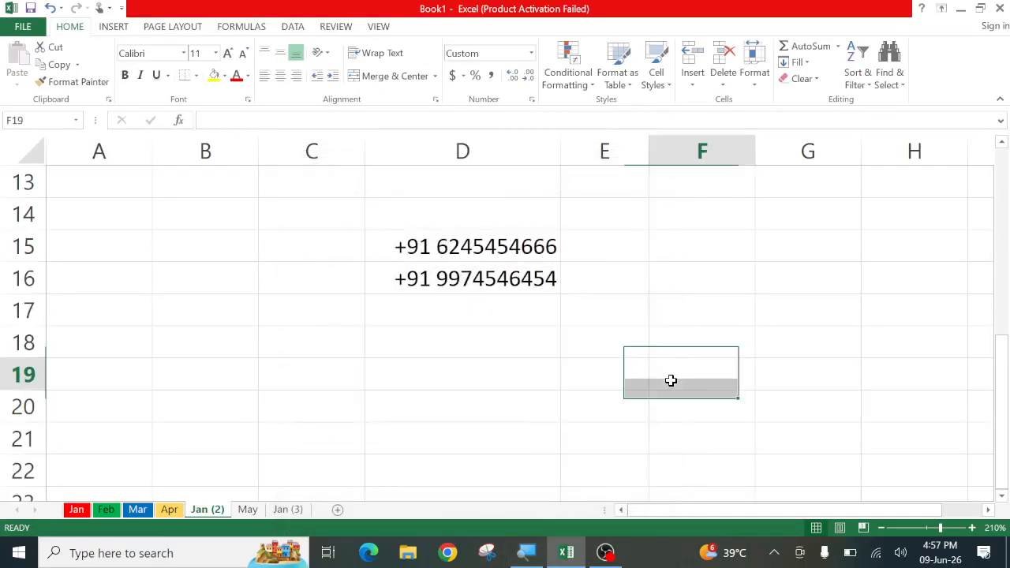
Enter a third phone number in D17, which displays with the +91 prefix
left_click(463, 303)
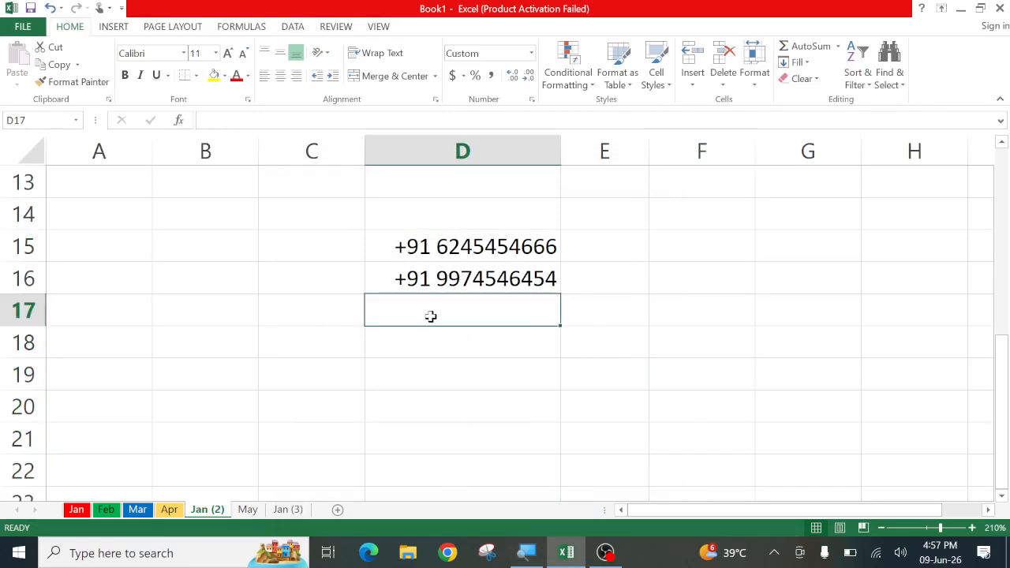
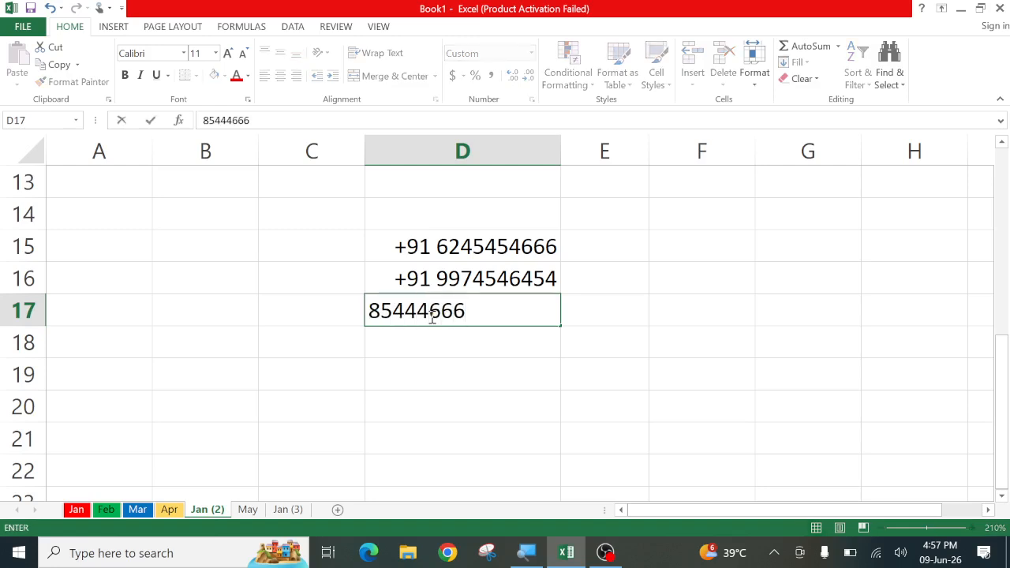
key("Return")
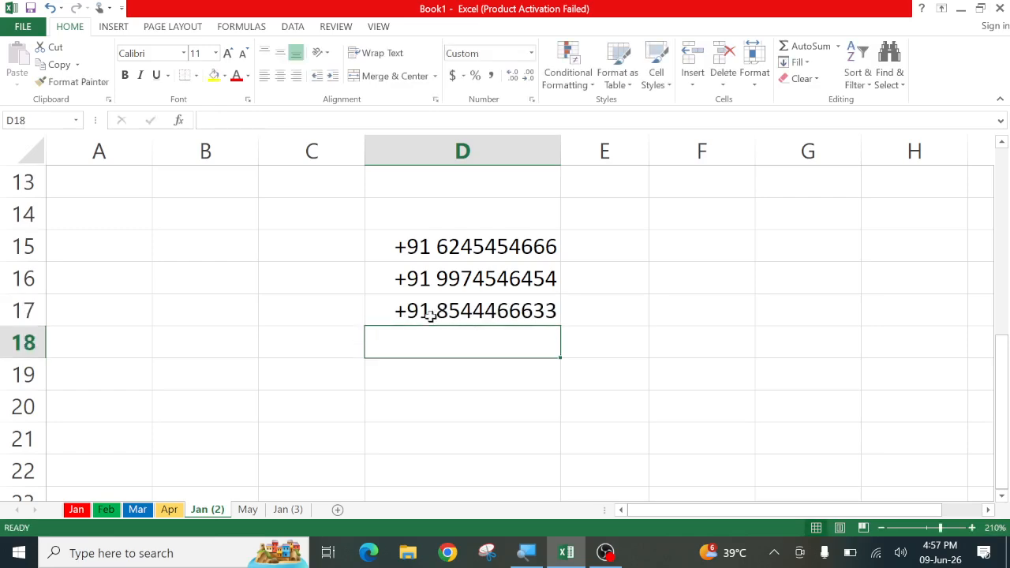
left_click(659, 301)
left_click(213, 250)
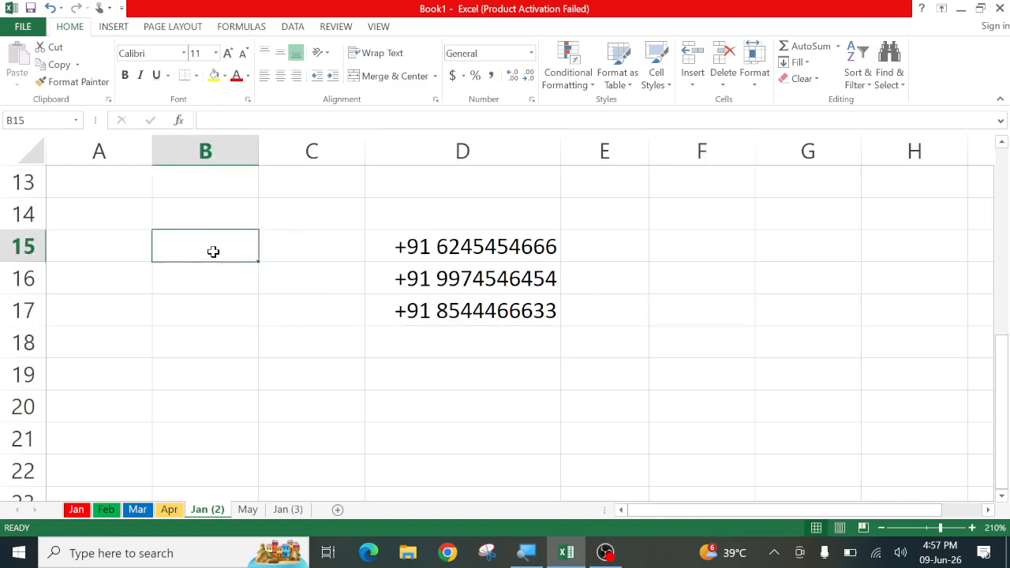
Enter 60, 50, 21 and 23 into B15:B18 and select that range
type("60")
key("Return")
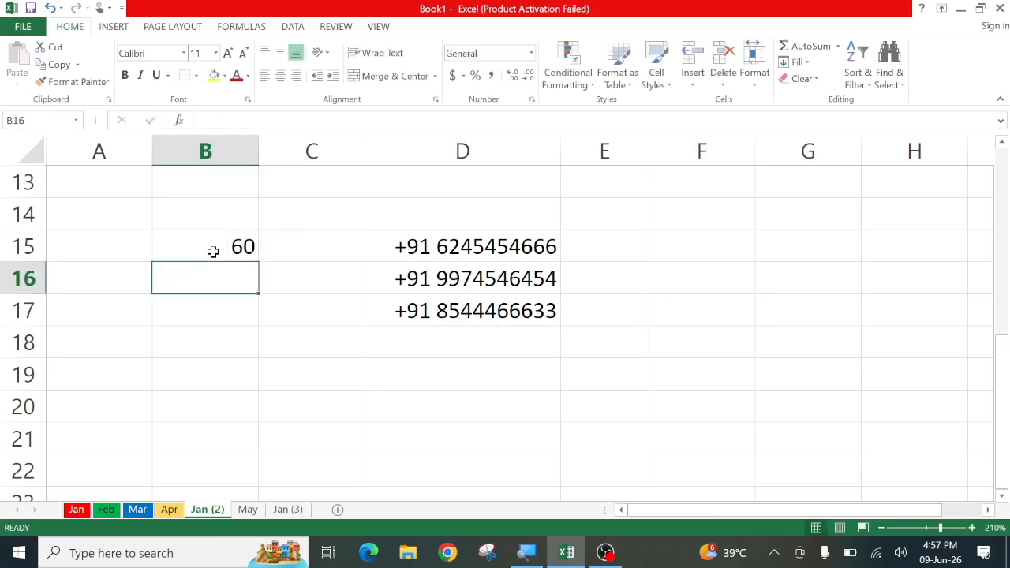
type("50")
key("Return")
type("21")
key("Return")
type("23")
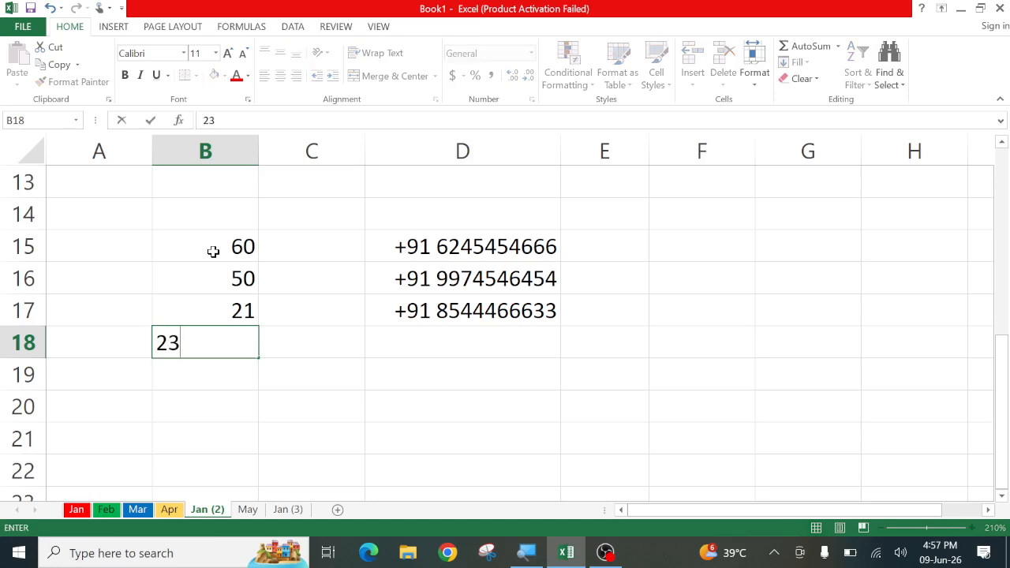
key("Return")
left_click_drag(213, 251, 225, 336)
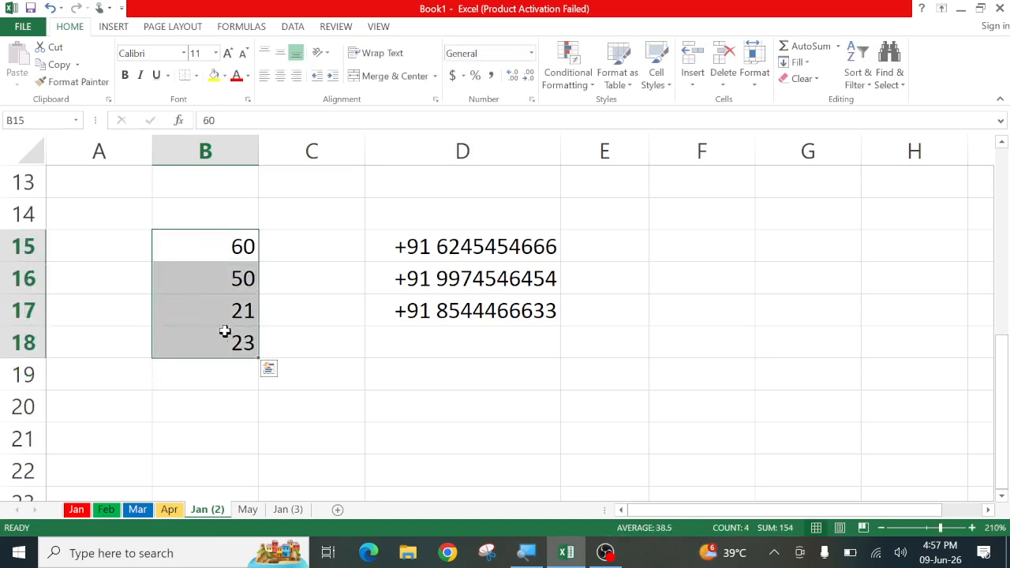
Apply the custom format 0 "Months" to B15:B18, showing values like 60 Months
right_click(193, 277)
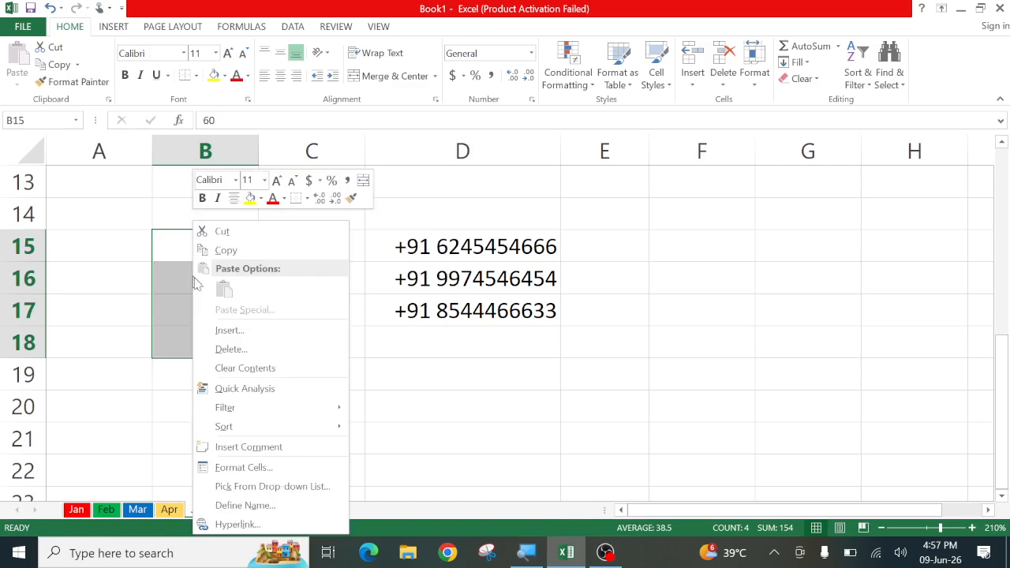
left_click(241, 468)
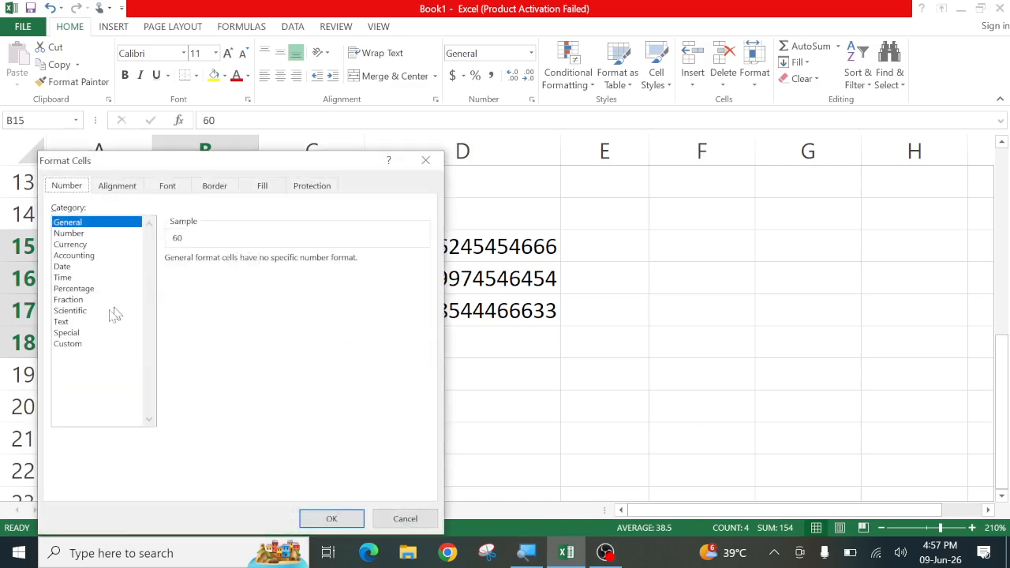
left_click(75, 345)
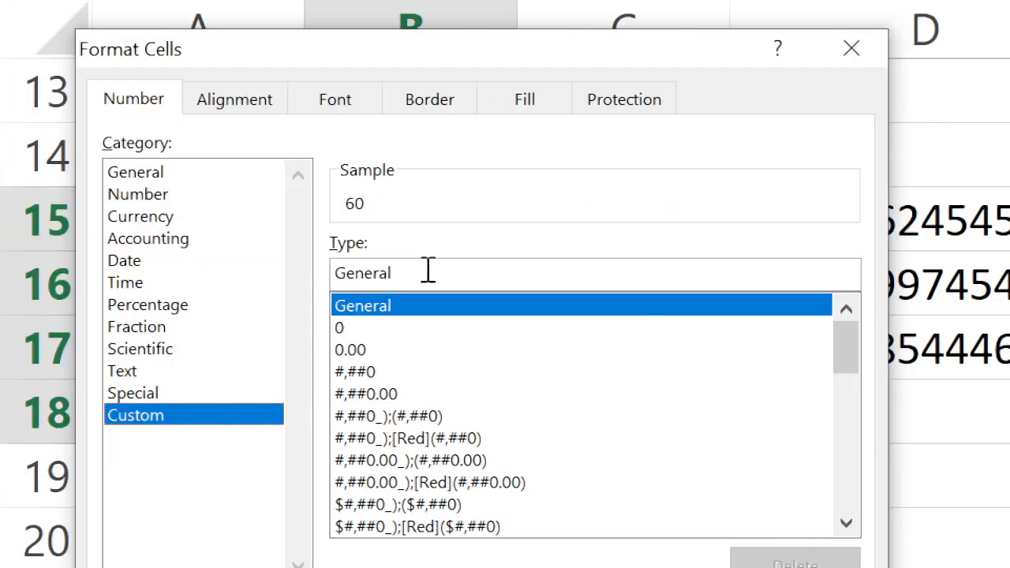
left_click(435, 276)
key("BackSpace")
key("BackSpace")
key("BackSpace")
key("BackSpace")
key("BackSpace")
key("BackSpace")
key("BackSpace")
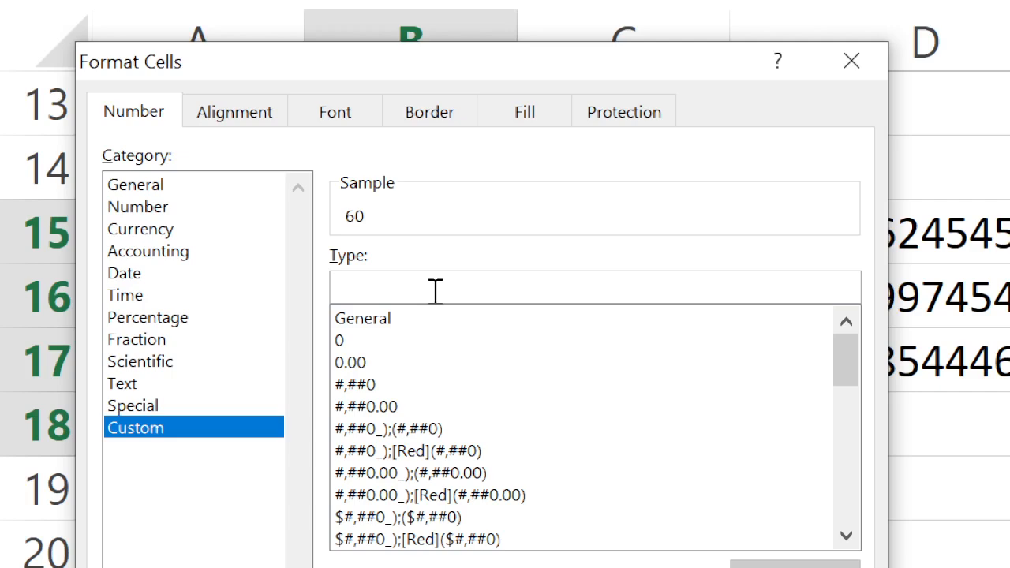
type("0")
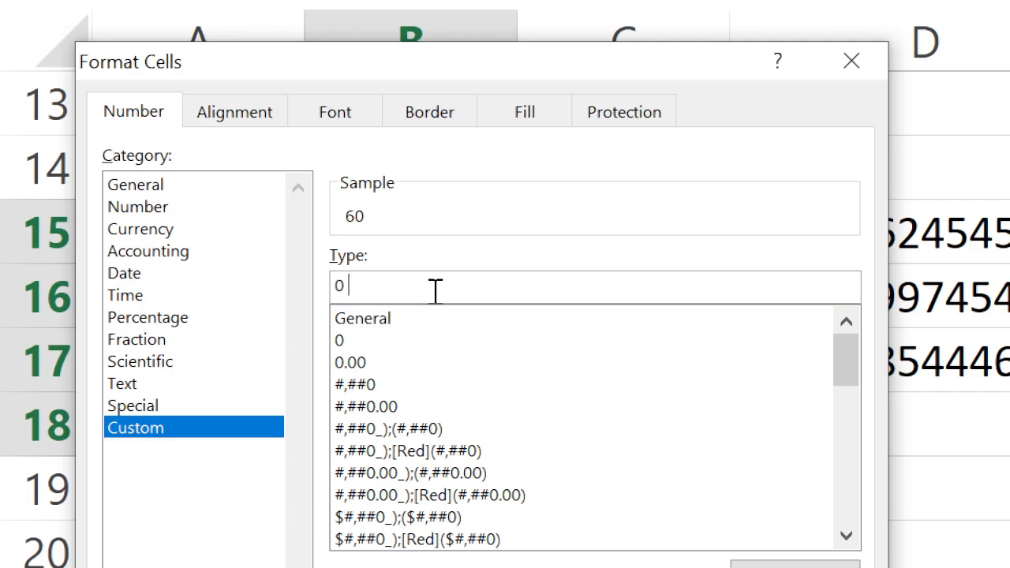
type(" \"Months\"")
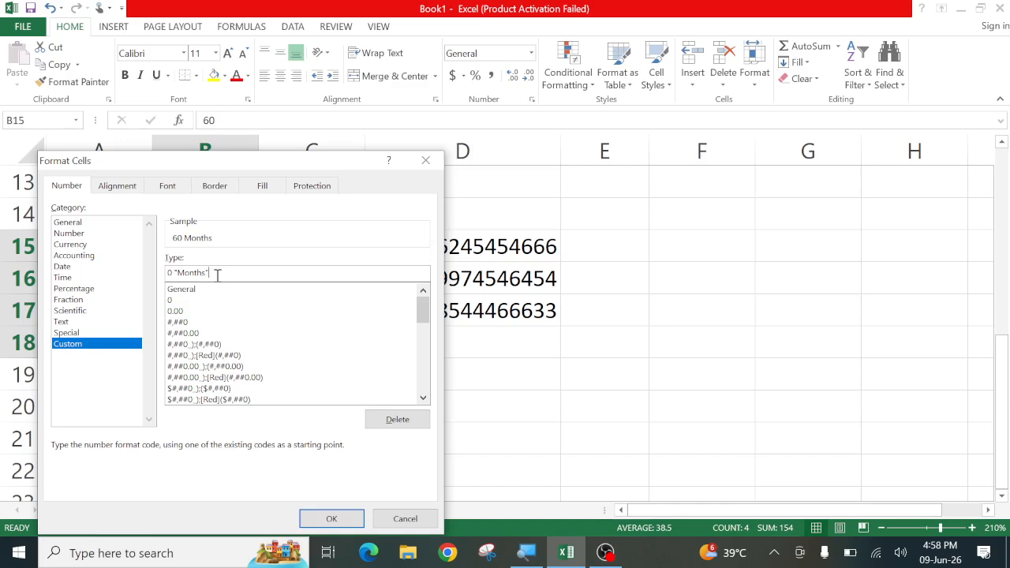
left_click(332, 518)
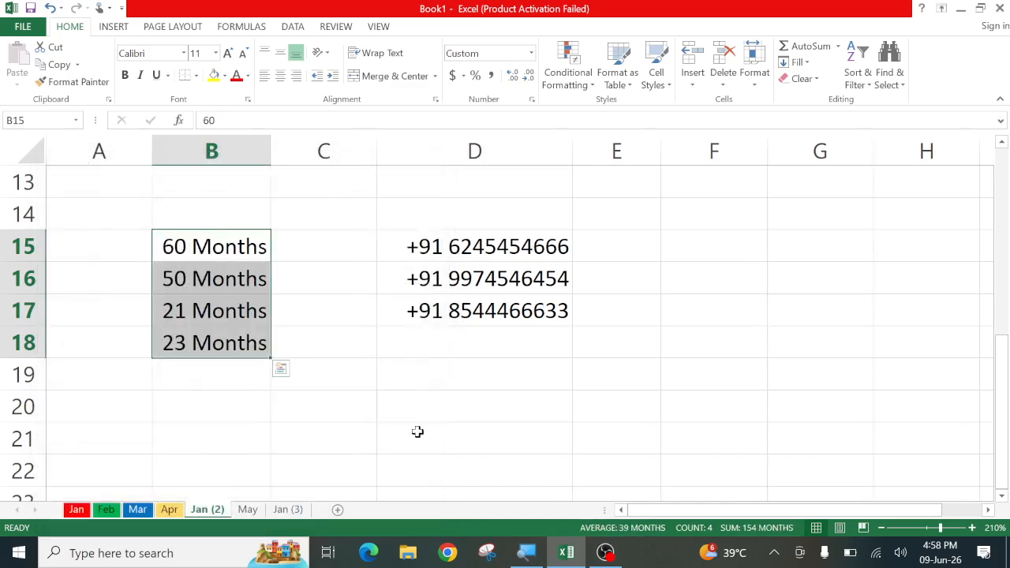
left_click(418, 432)
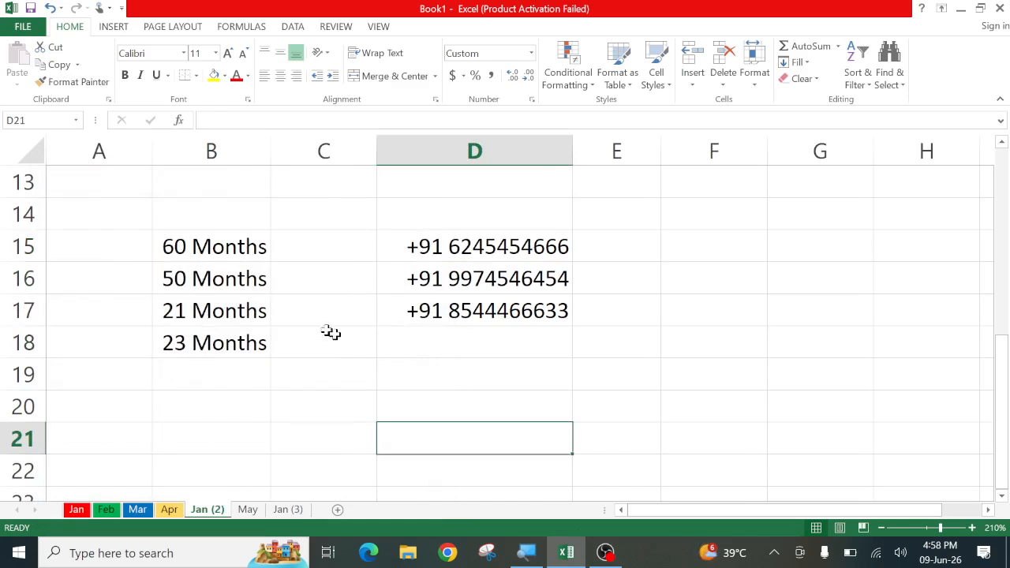
left_click(754, 87)
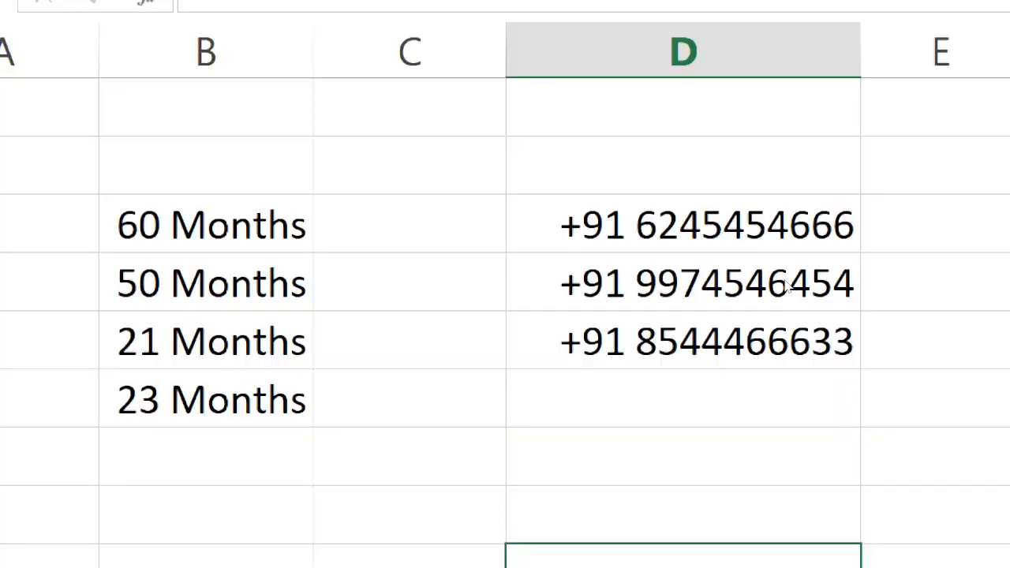